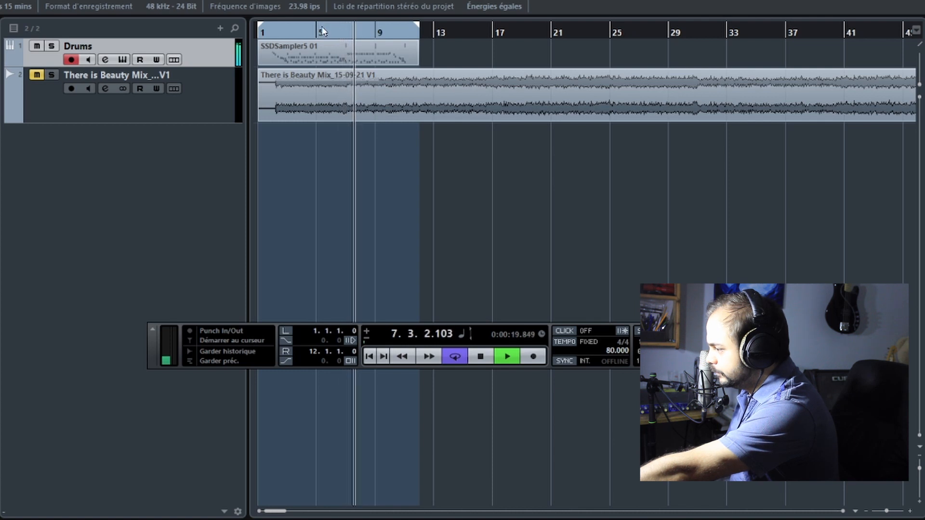
Step: Return the stopped playhead to bar 1 and switch off Hiss in the SN03G Tape Recorder on the Drums track
{"action": "key", "text": "space"}
{"action": "left_click", "coordinate": [270, 34]}
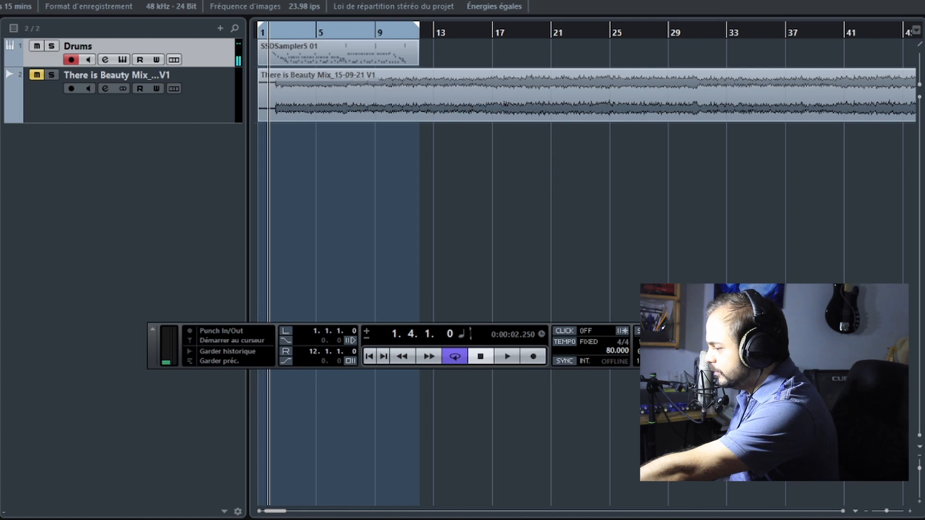
{"action": "left_click", "coordinate": [2, 210]}
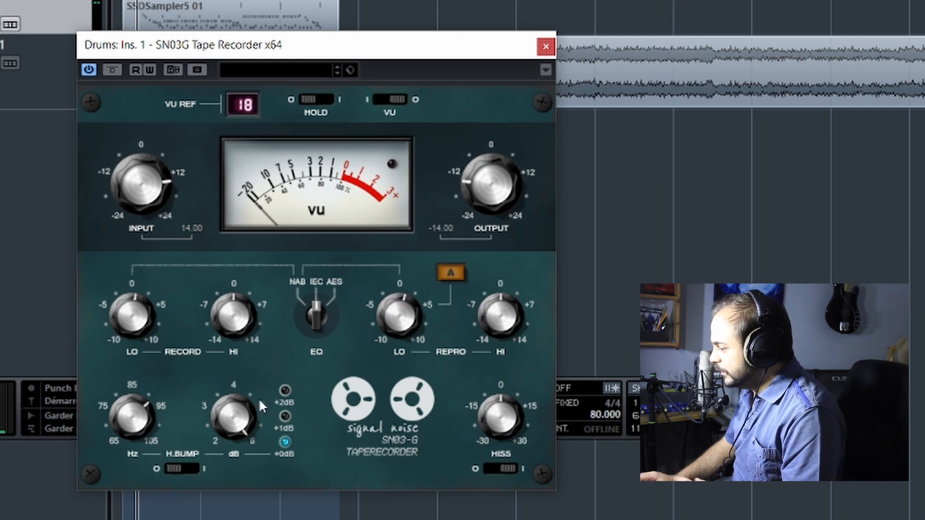
{"action": "left_click", "coordinate": [493, 467]}
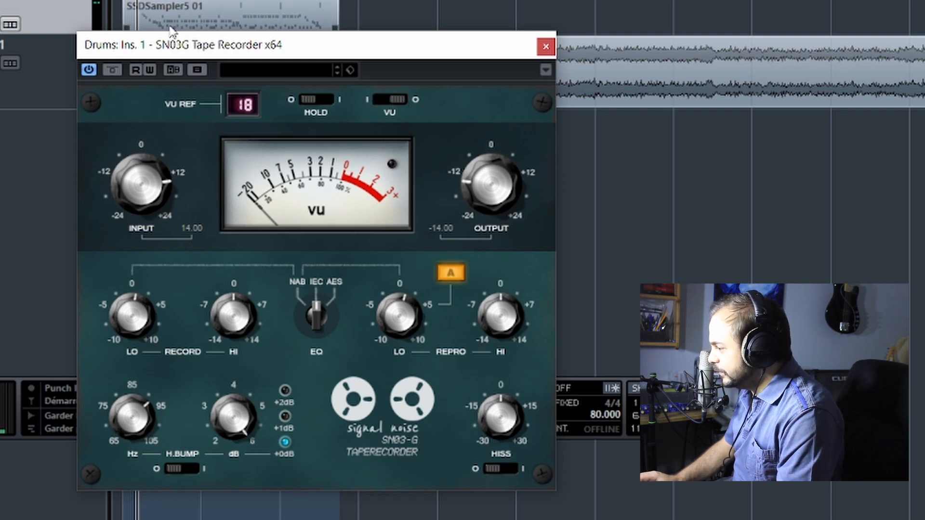
Step: Compare the Drums playback with the SN03G Tape Recorder bypassed and active, replaying from bar 1
{"action": "left_click", "coordinate": [116, 71]}
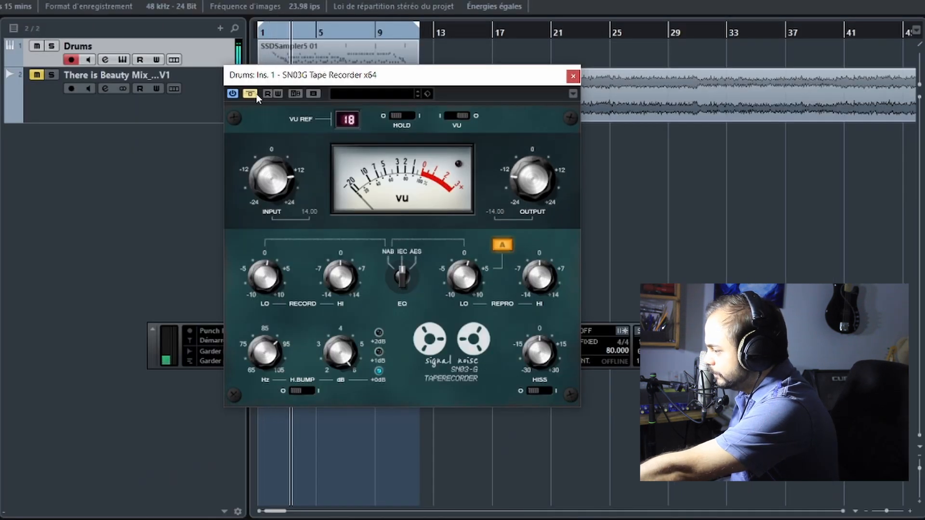
{"action": "left_click", "coordinate": [256, 94]}
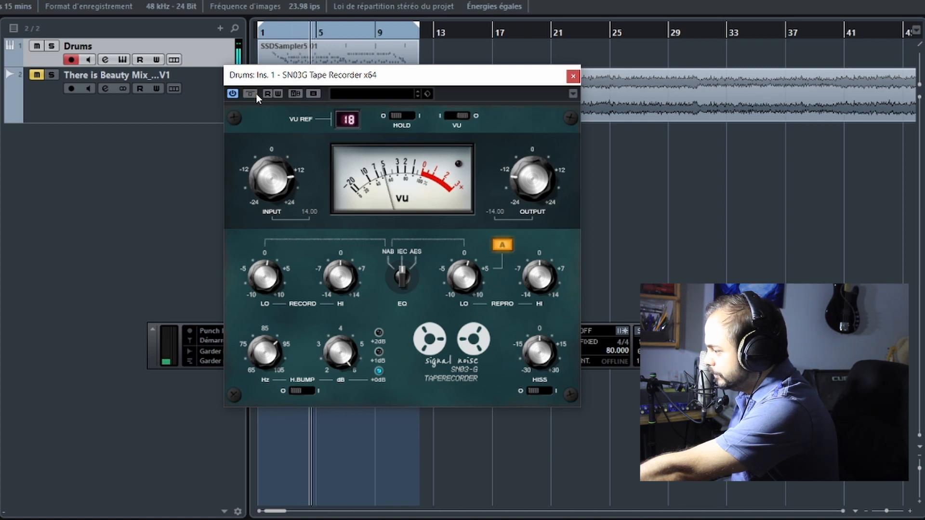
{"action": "left_click", "coordinate": [255, 93]}
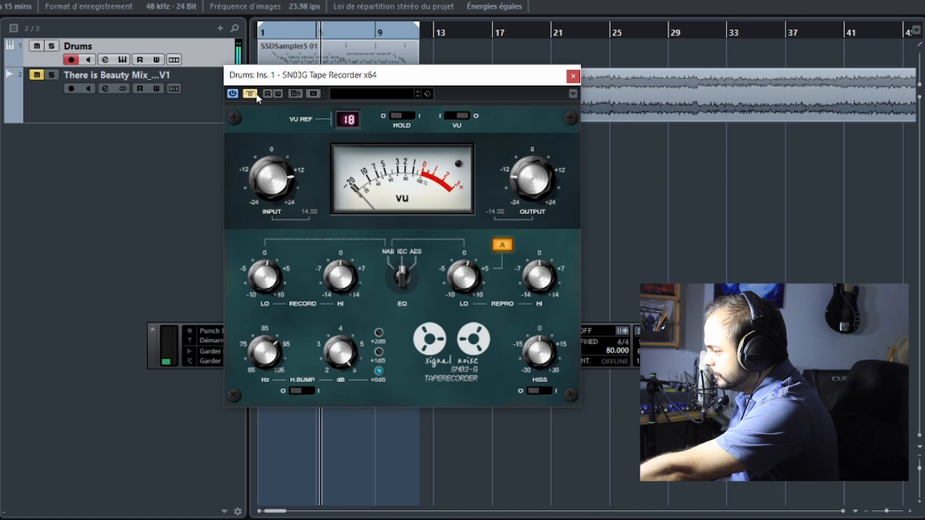
{"action": "left_click", "coordinate": [255, 94]}
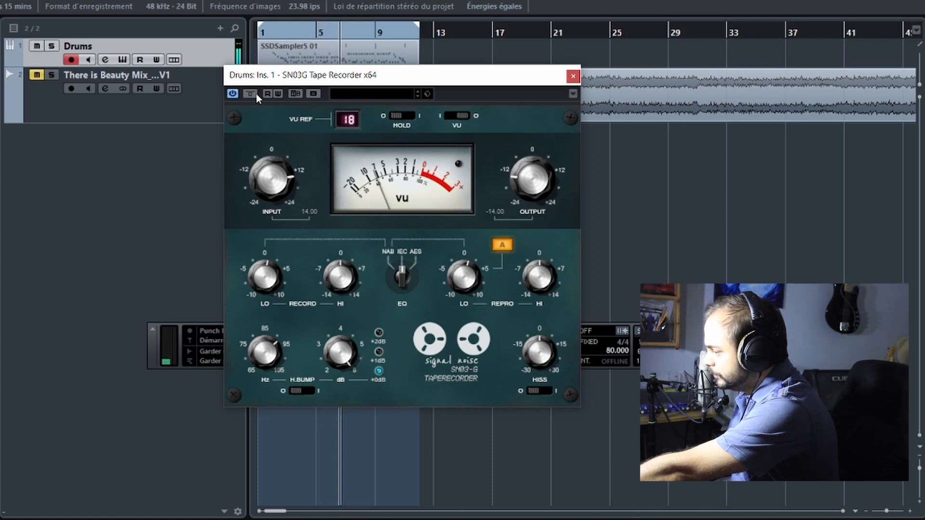
{"action": "left_click", "coordinate": [256, 94]}
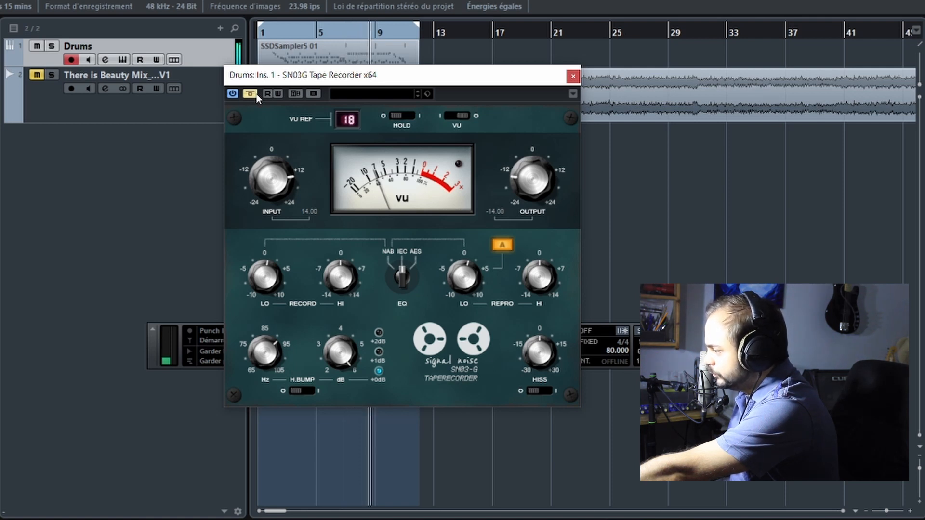
{"action": "left_click", "coordinate": [256, 94]}
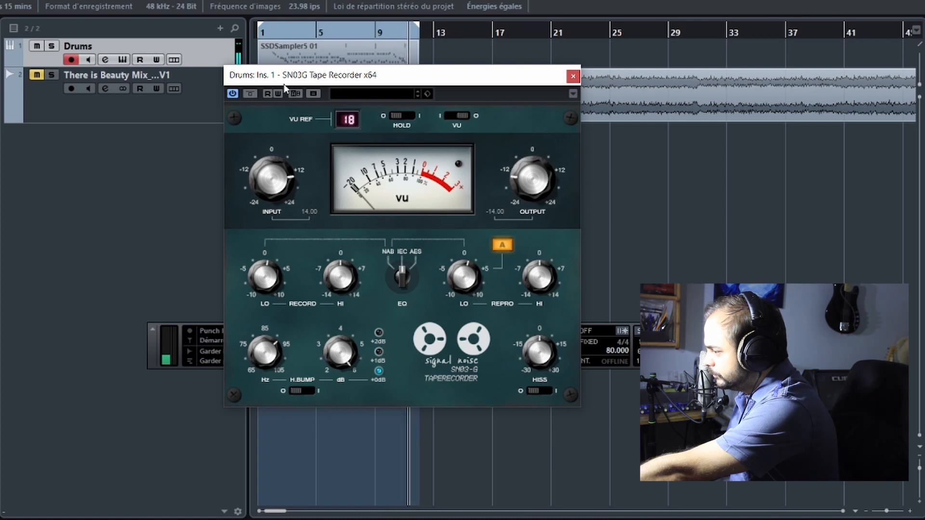
{"action": "left_click", "coordinate": [251, 93]}
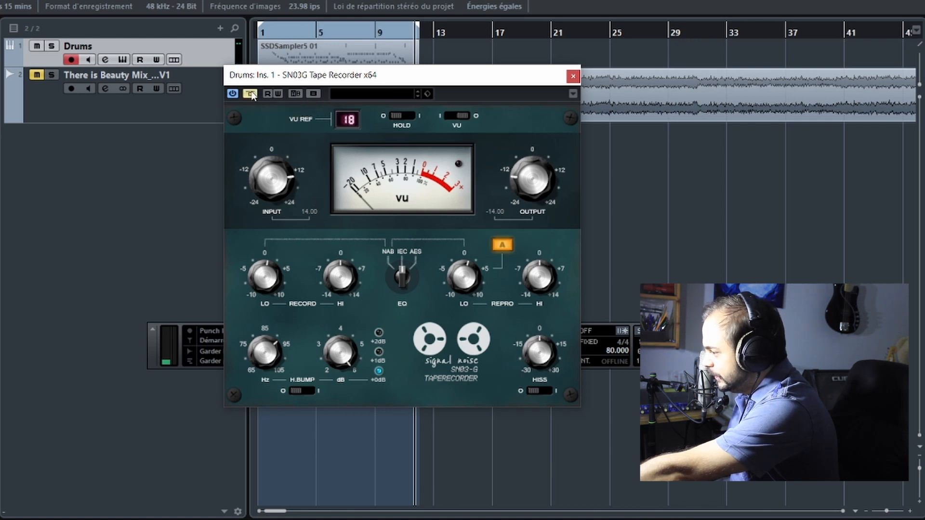
{"action": "left_click", "coordinate": [271, 34]}
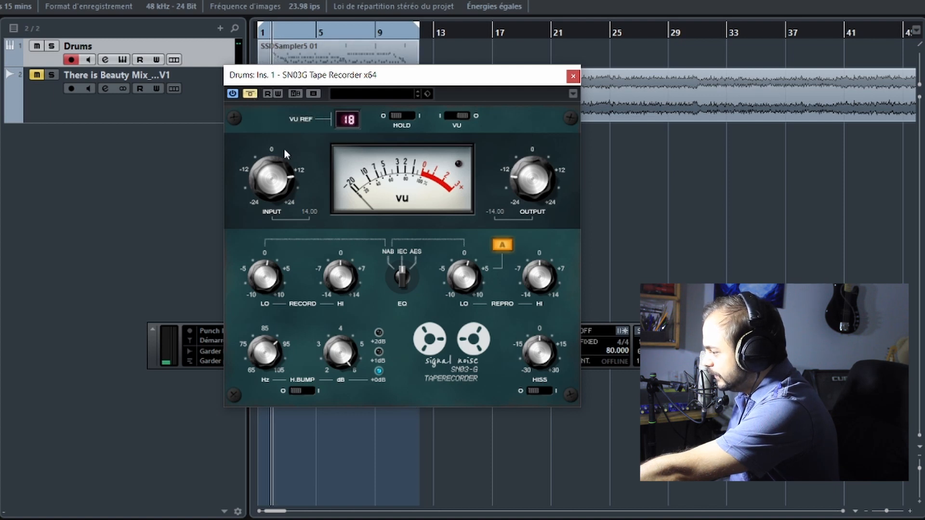
{"action": "left_click", "coordinate": [250, 93]}
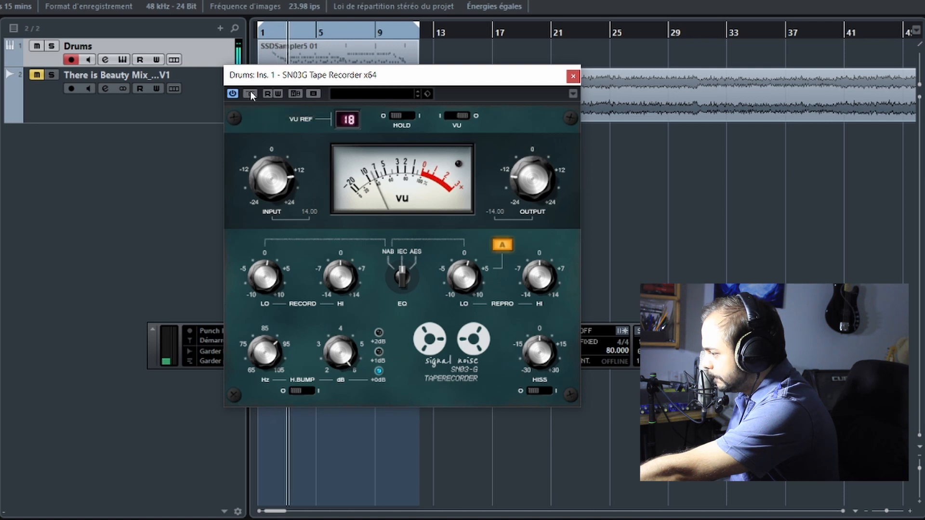
Step: Drive the tape recorder with Input at 24 and Output at -22, checking the level against the bypassed signal
{"action": "left_click_drag", "start_coordinate": [270, 157], "coordinate": [284, 107]}
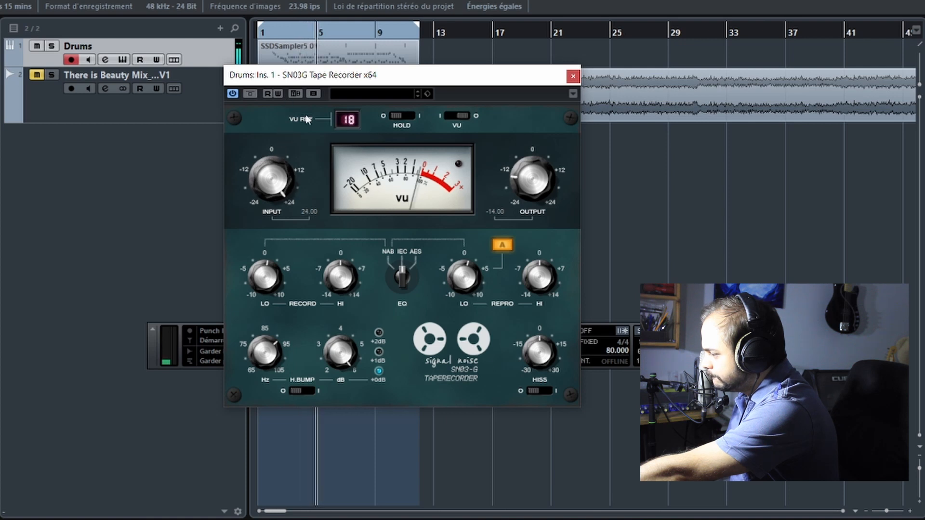
{"action": "left_click_drag", "start_coordinate": [521, 183], "coordinate": [531, 230]}
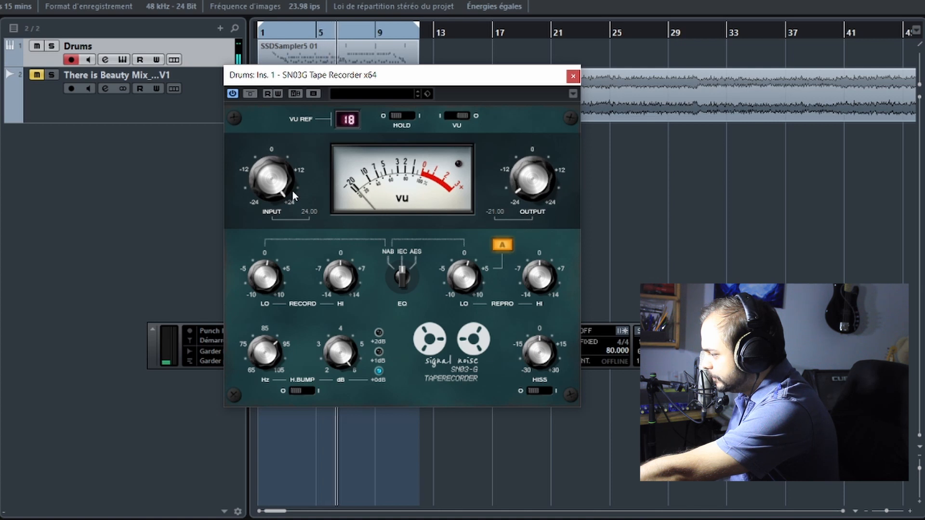
{"action": "left_click", "coordinate": [251, 93]}
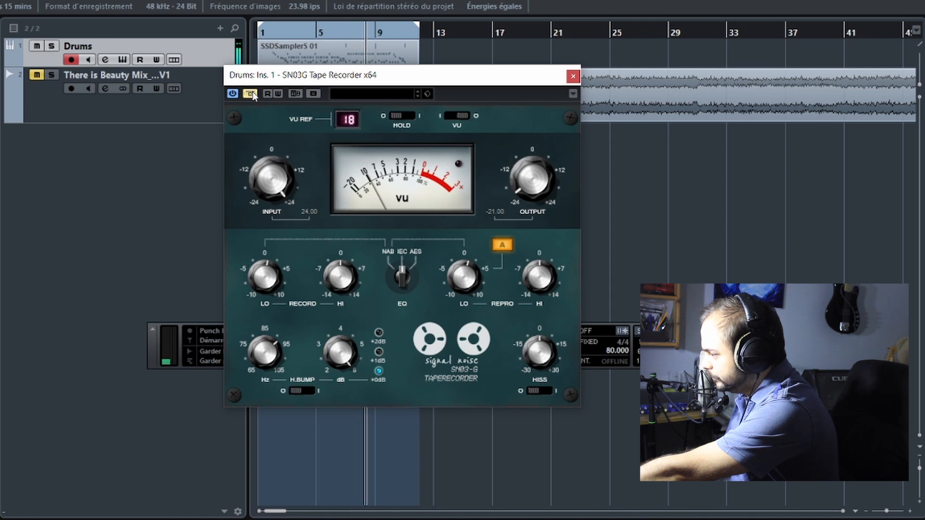
{"action": "left_click", "coordinate": [251, 94]}
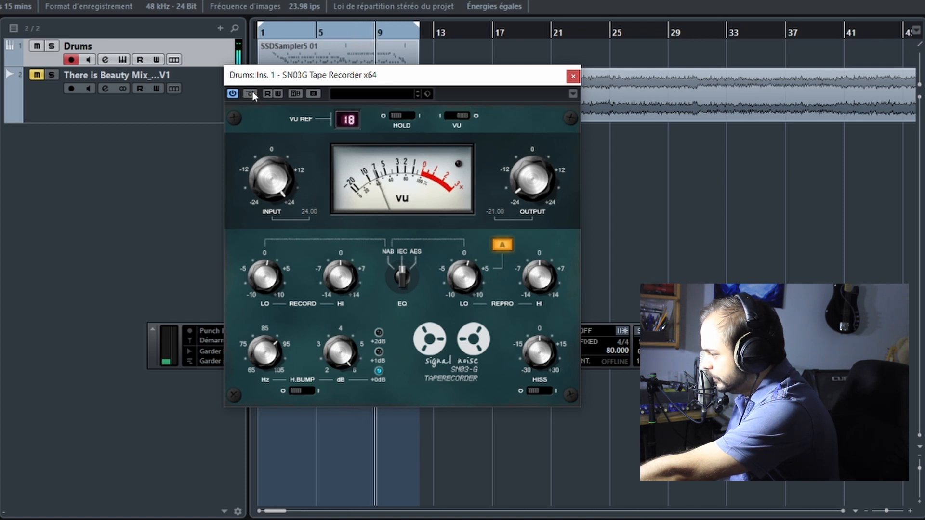
{"action": "scroll", "coordinate": [537, 193], "scroll_direction": "down", "scroll_amount": 1}
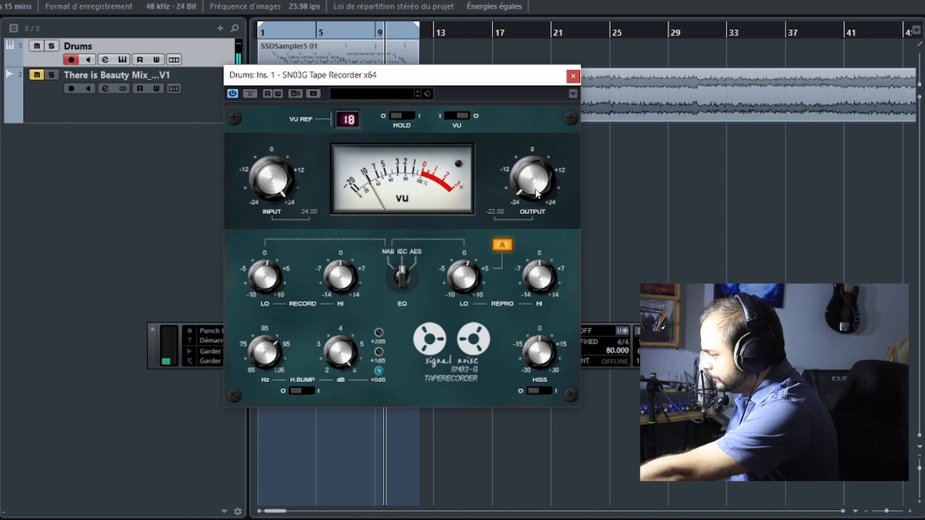
Step: Replay the drums from the early bars and return the tape recorder's Input to 14 and Output to -14
{"action": "left_click", "coordinate": [295, 35]}
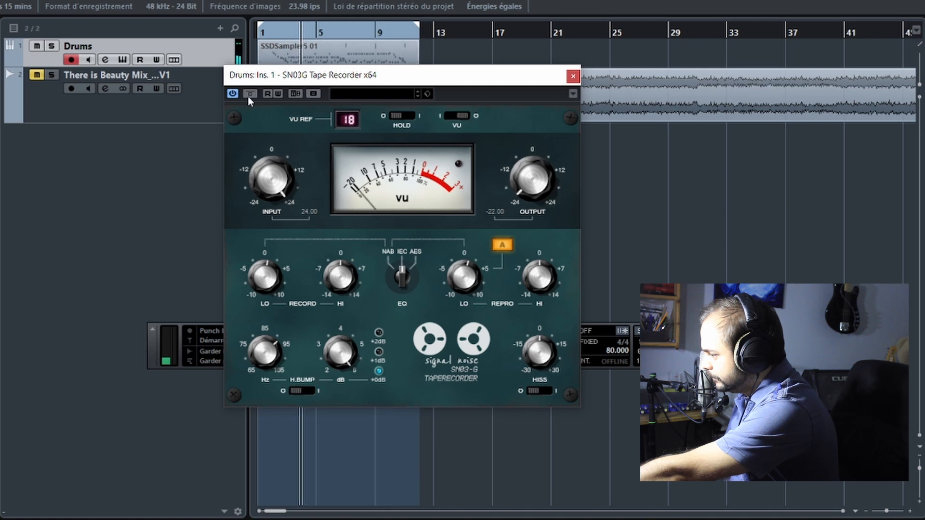
{"action": "scroll", "coordinate": [267, 190], "scroll_direction": "down", "scroll_amount": 3}
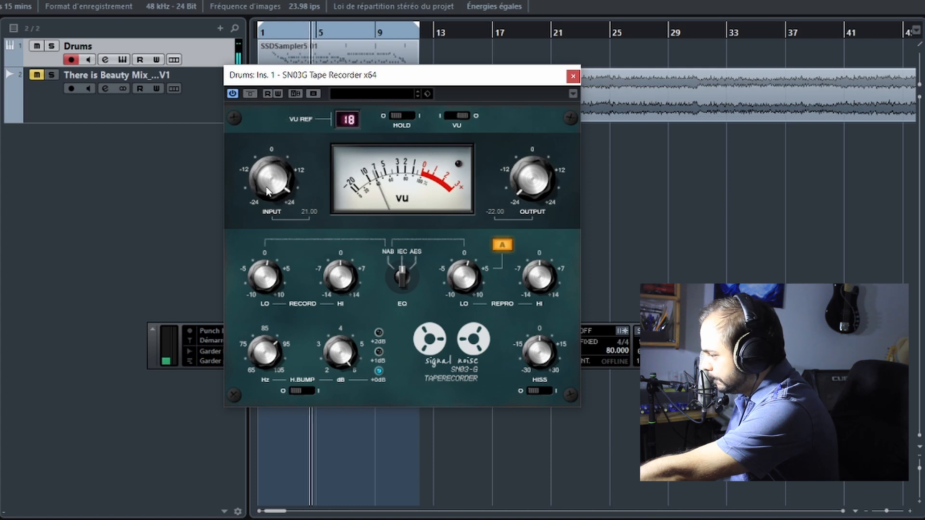
{"action": "left_click_drag", "start_coordinate": [267, 190], "coordinate": [264, 229]}
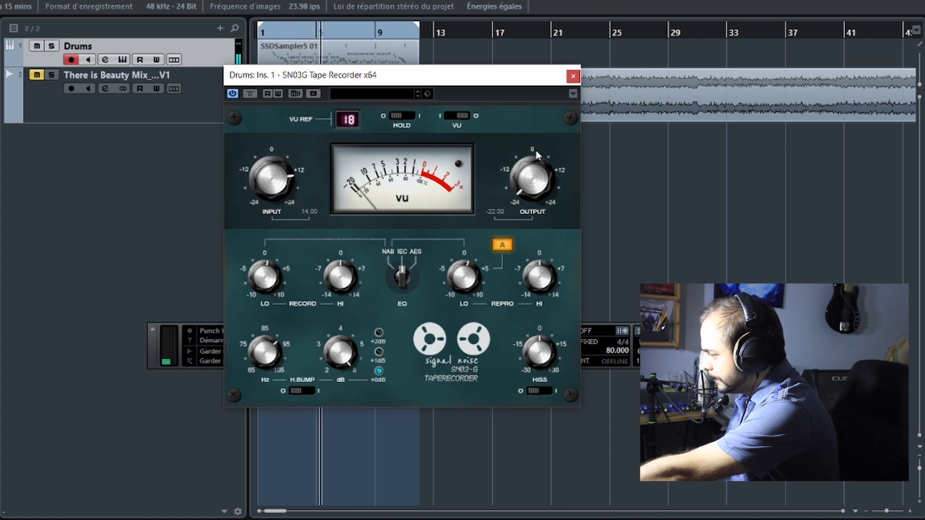
{"action": "left_click_drag", "start_coordinate": [524, 153], "coordinate": [523, 112]}
Step: Compare the bypassed and processed drums at the 14 Input and -14 Output settings, replaying the part
{"action": "left_click", "coordinate": [250, 93]}
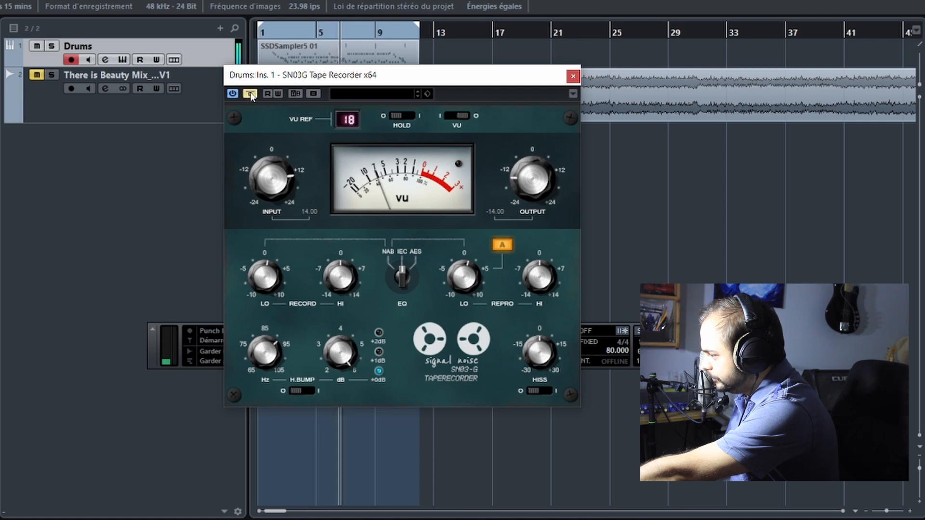
{"action": "left_click", "coordinate": [250, 93]}
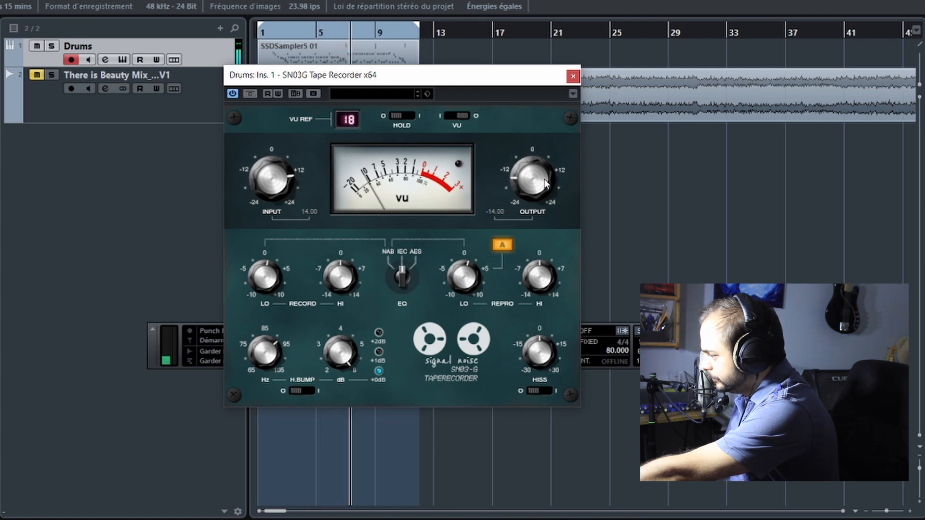
{"action": "left_click", "coordinate": [297, 32]}
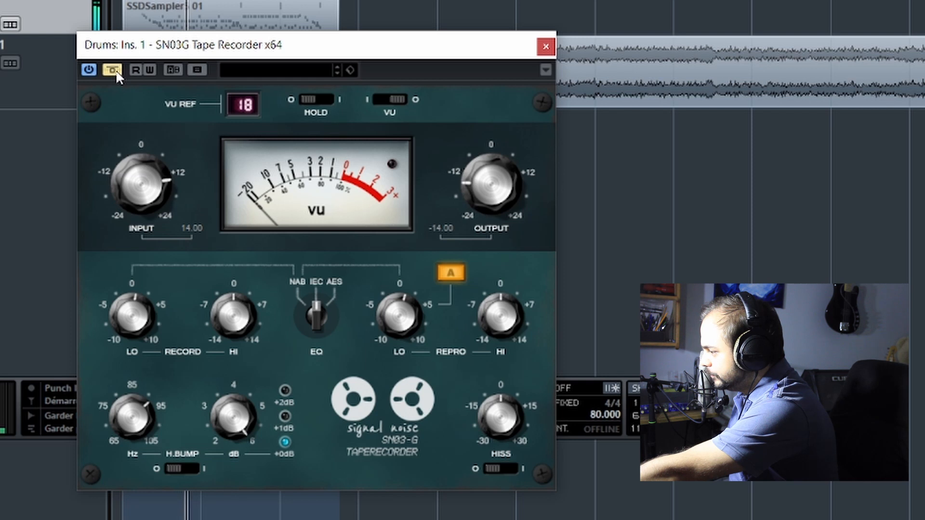
{"action": "left_click", "coordinate": [113, 70]}
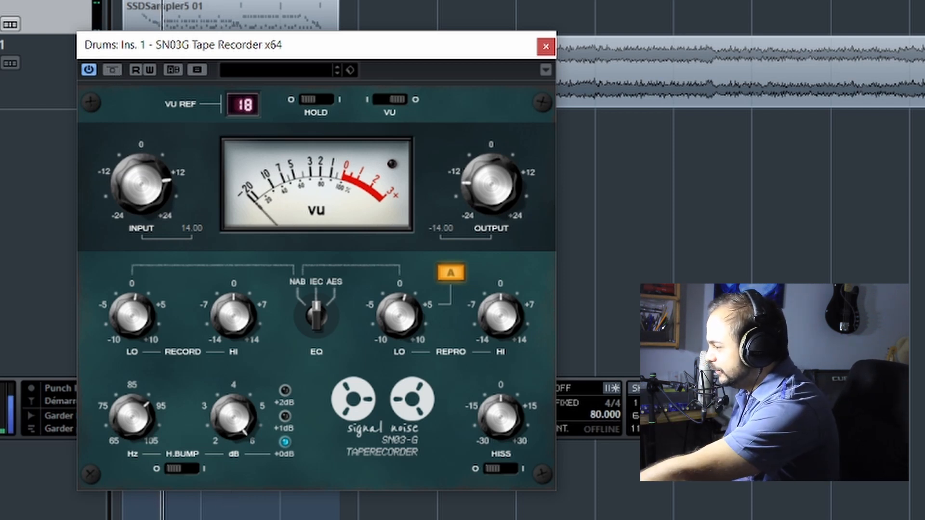
Step: Try a boost of the Record HI equalization on the playing drums
{"action": "left_click_drag", "start_coordinate": [222, 325], "coordinate": [236, 284]}
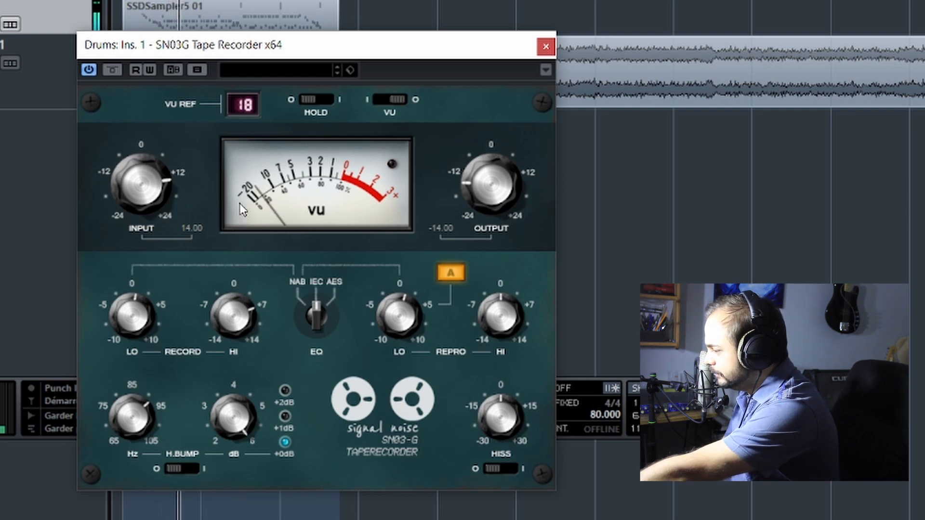
{"action": "left_click_drag", "start_coordinate": [234, 316], "coordinate": [232, 284]}
Step: Select the +2dB option and compare the drums with H.Bump on and off, leaving H.Bump off
{"action": "left_click", "coordinate": [188, 468]}
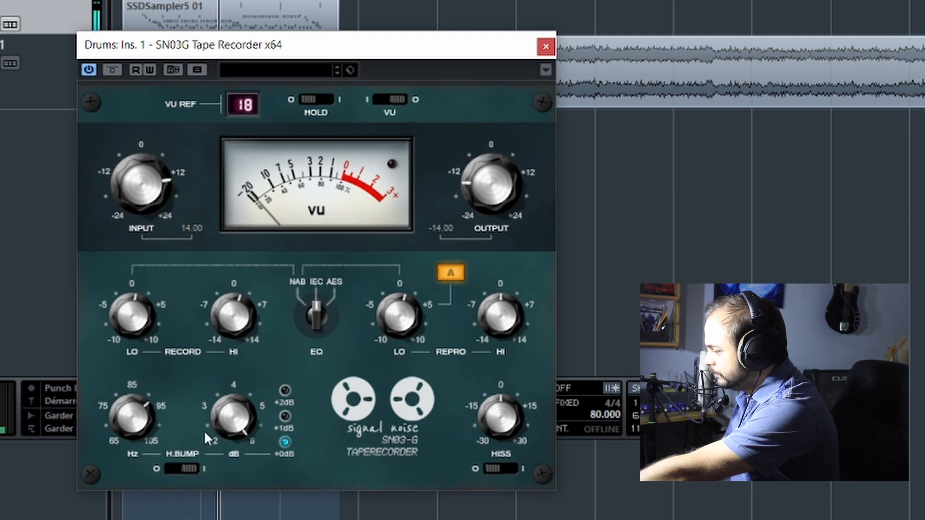
{"action": "left_click", "coordinate": [284, 390]}
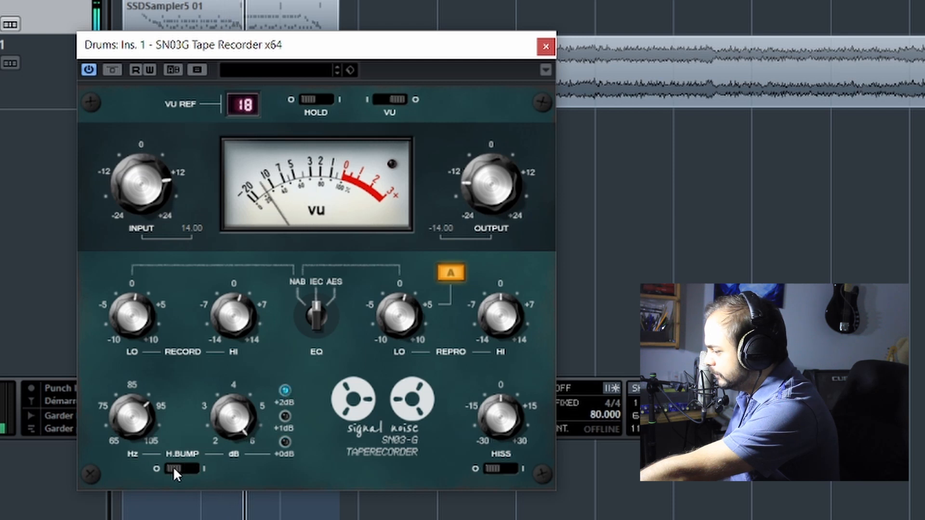
{"action": "left_click", "coordinate": [186, 468]}
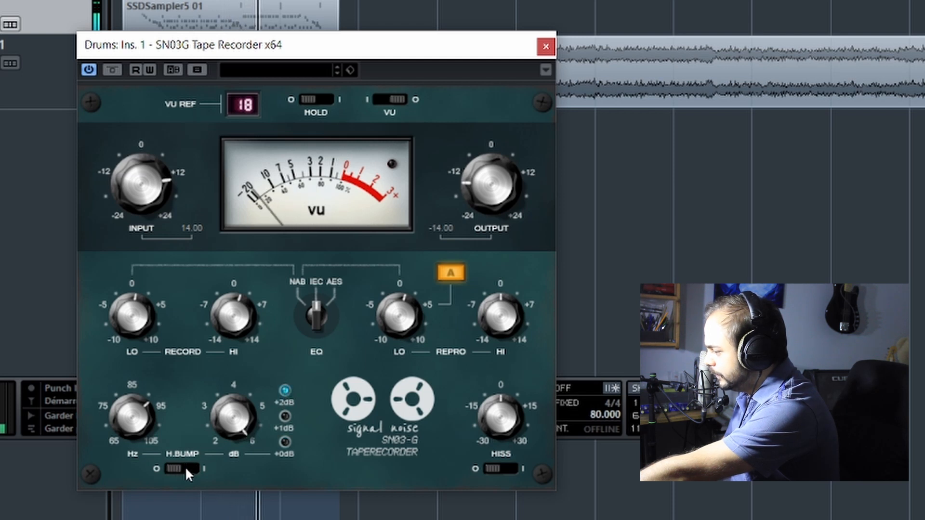
{"action": "left_click", "coordinate": [185, 468]}
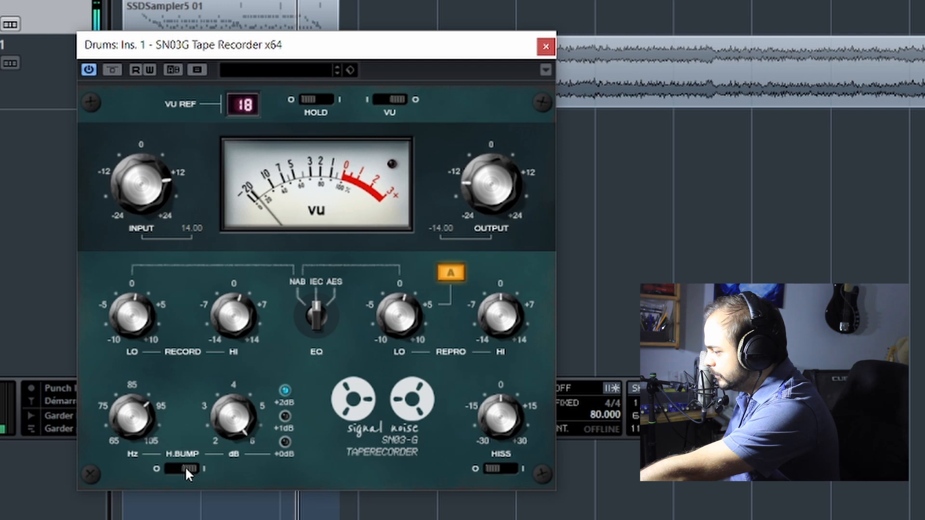
{"action": "left_click", "coordinate": [179, 466]}
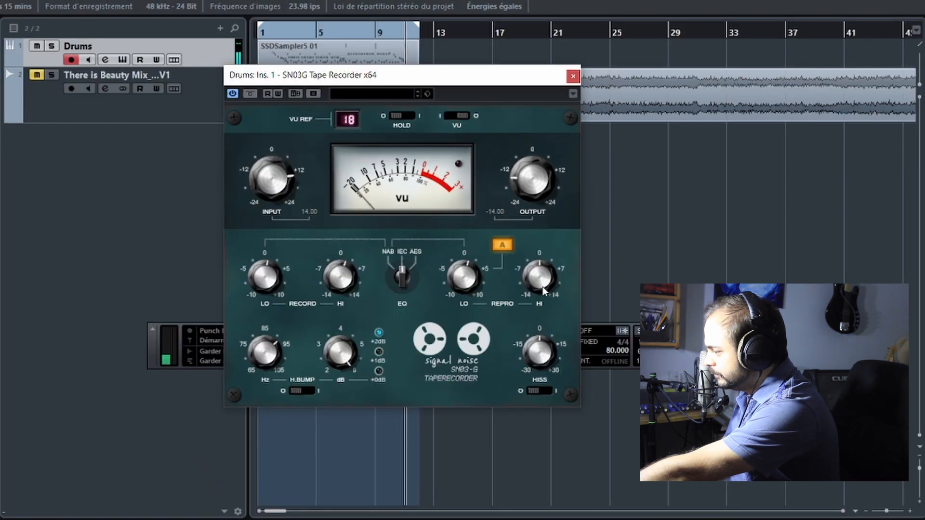
Step: Replay the drums, return Repro HI and Record LO to 0, and raise Repro LO slightly above +5
{"action": "left_click", "coordinate": [309, 34]}
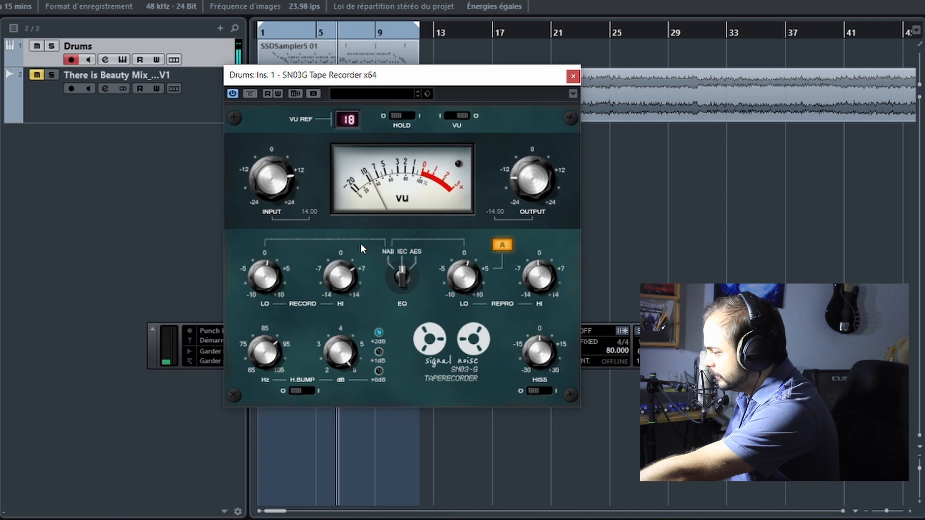
{"action": "left_click", "coordinate": [300, 32]}
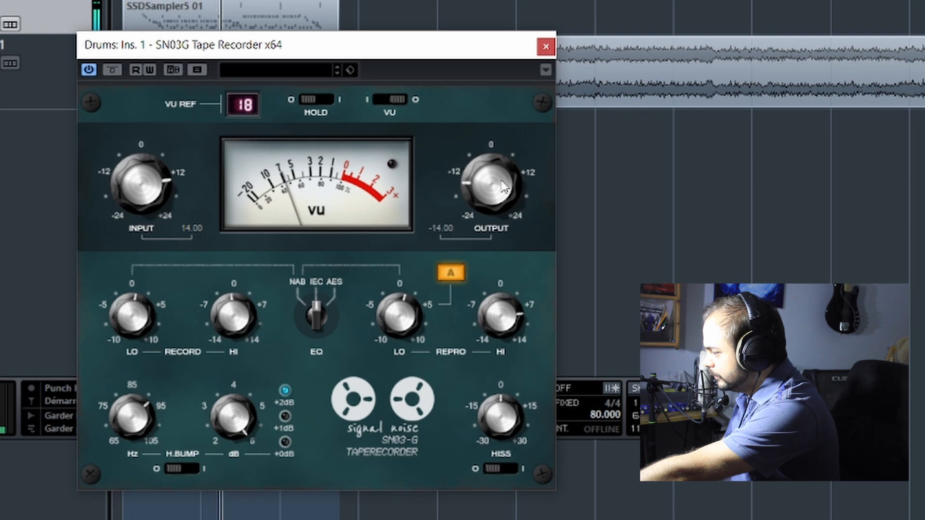
{"action": "left_click_drag", "start_coordinate": [502, 298], "coordinate": [497, 328]}
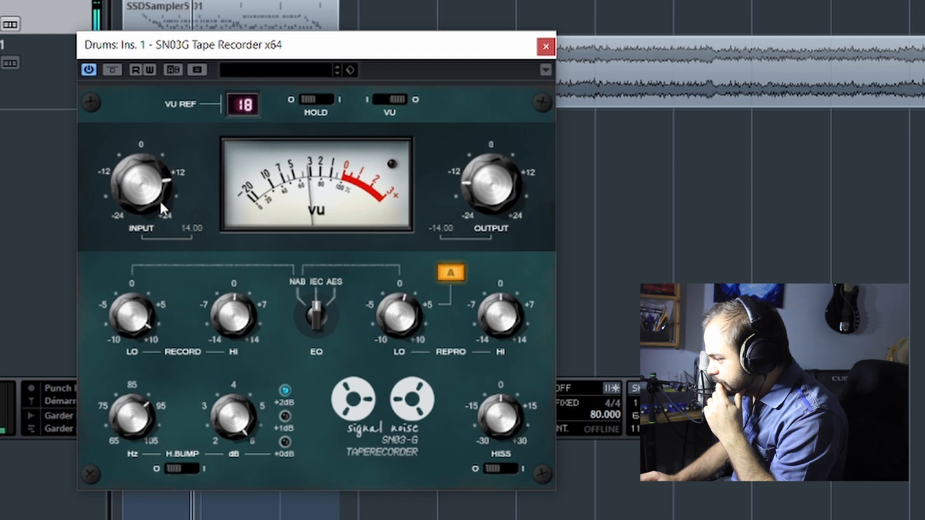
{"action": "left_click", "coordinate": [150, 319], "text": "ctrl"}
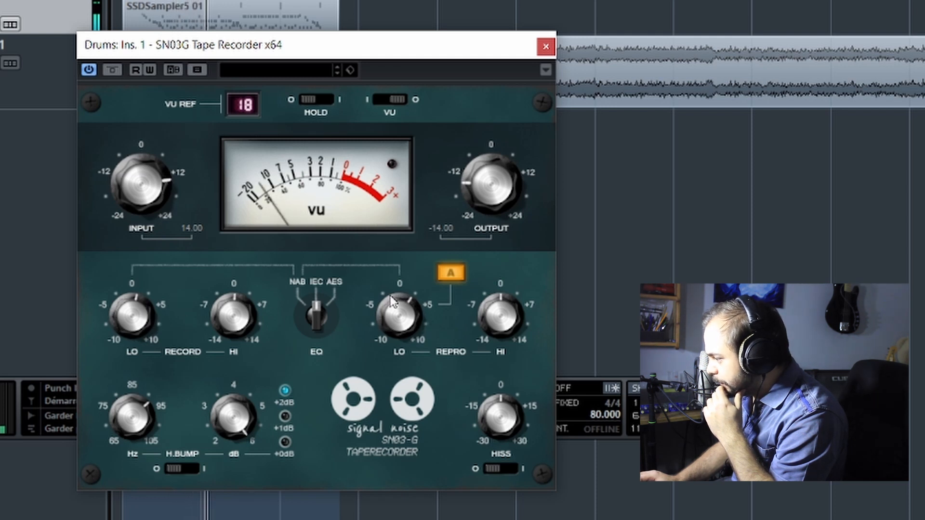
{"action": "left_click_drag", "start_coordinate": [400, 313], "coordinate": [407, 233]}
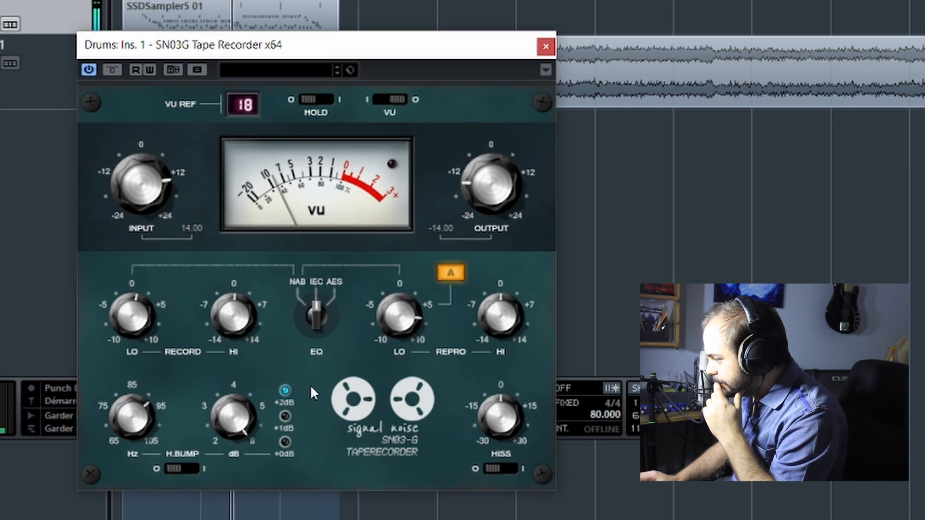
Step: Try the NAB equalization, switch it to AES, and return Repro LO to 0
{"action": "left_click", "coordinate": [315, 315]}
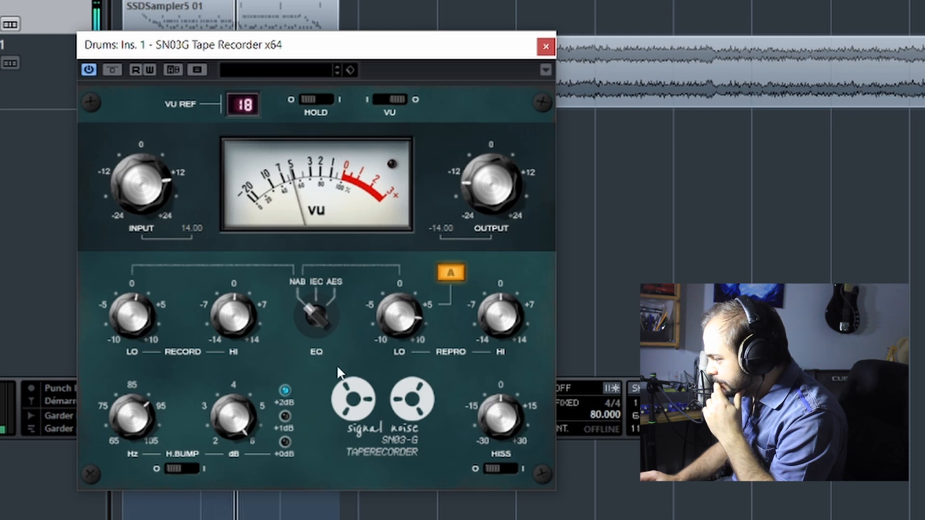
{"action": "left_click", "coordinate": [327, 311]}
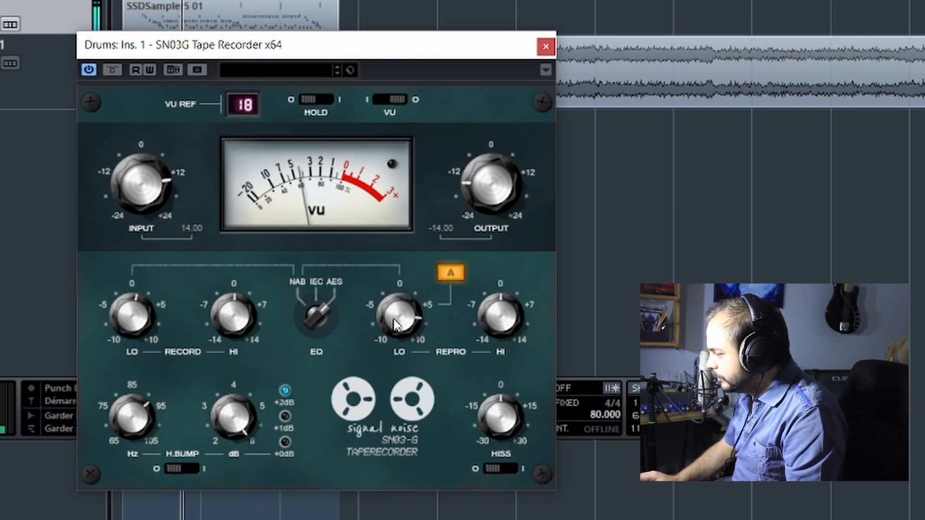
{"action": "left_click_drag", "start_coordinate": [404, 309], "coordinate": [397, 338]}
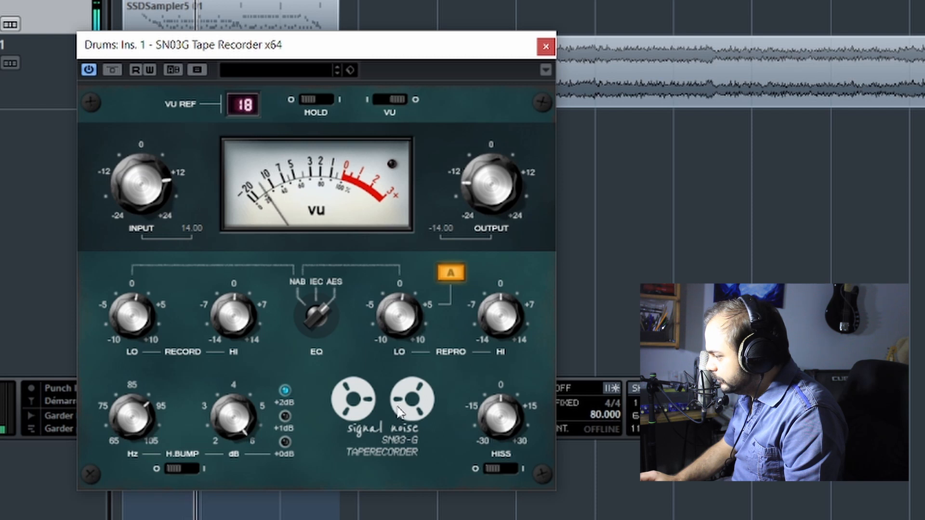
{"action": "left_click_drag", "start_coordinate": [151, 316], "coordinate": [159, 191]}
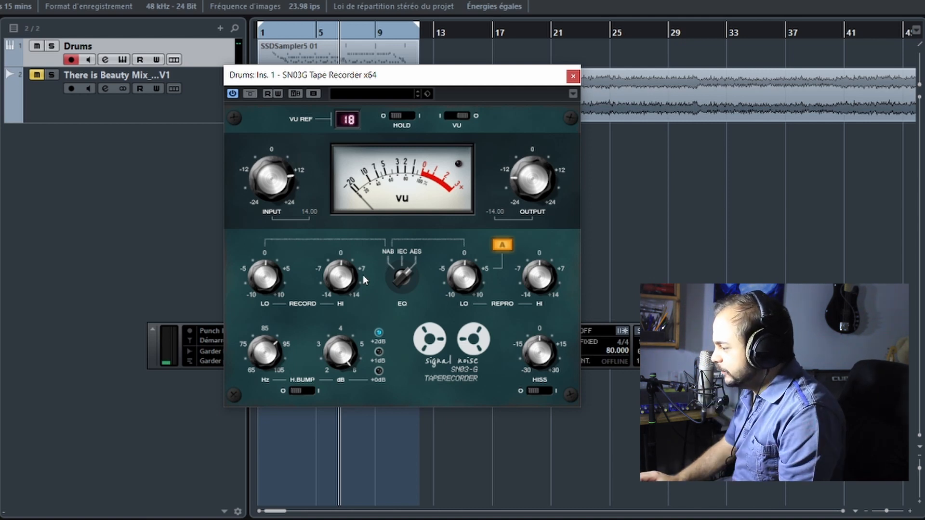
Step: Replay the drums from around bar 3 and compare the bypassed and processed sound with the AES equalization
{"action": "left_click", "coordinate": [291, 38]}
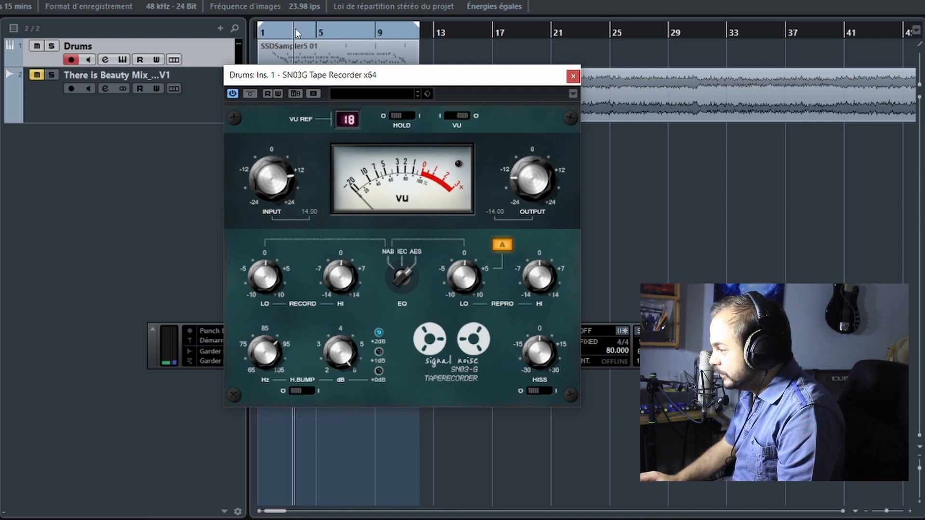
{"action": "left_click", "coordinate": [251, 95]}
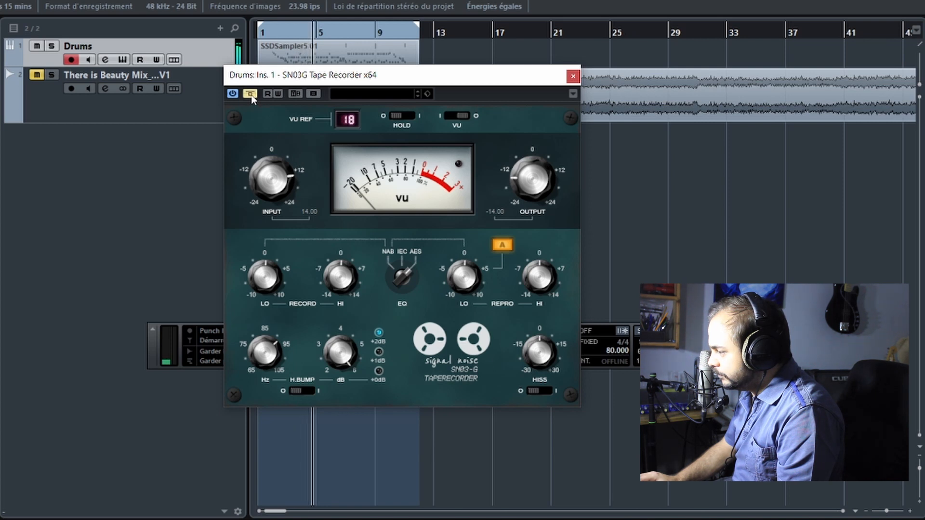
{"action": "left_click", "coordinate": [250, 95]}
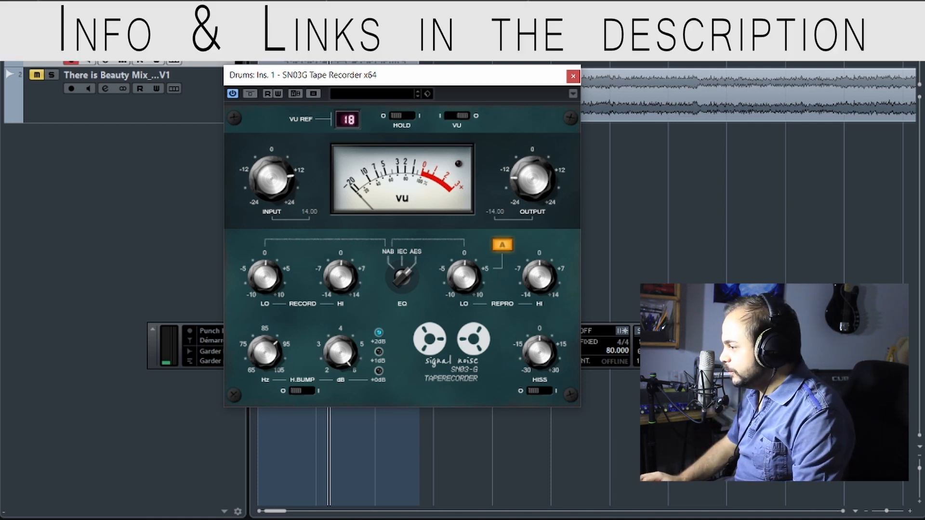
{"action": "left_click", "coordinate": [250, 95]}
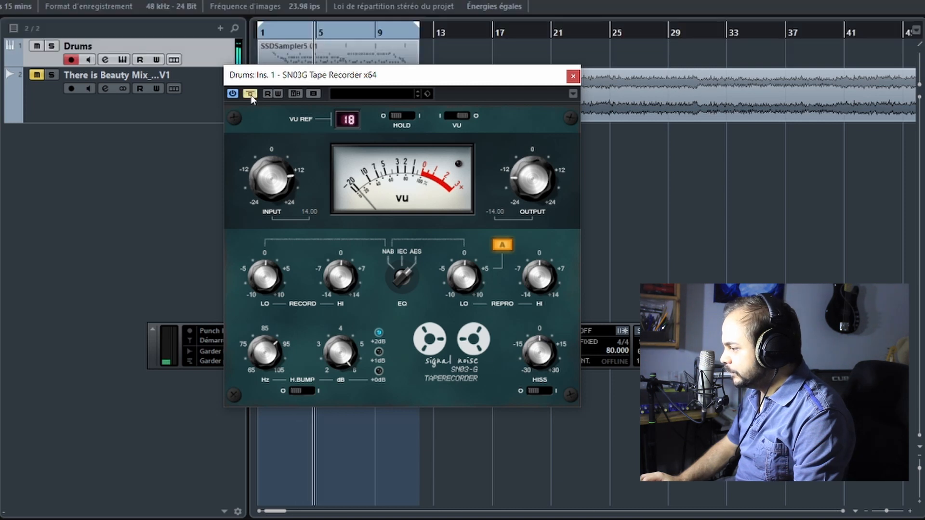
{"action": "left_click", "coordinate": [251, 95]}
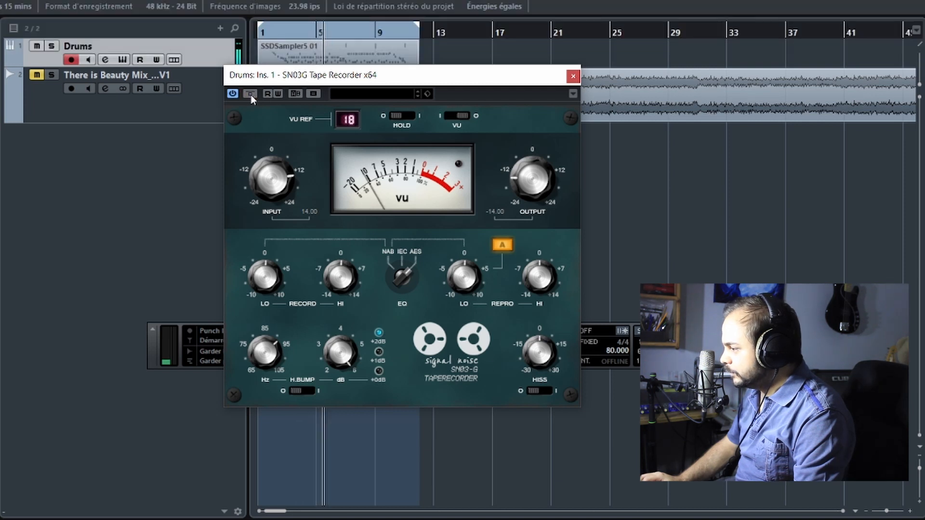
{"action": "left_click", "coordinate": [250, 94]}
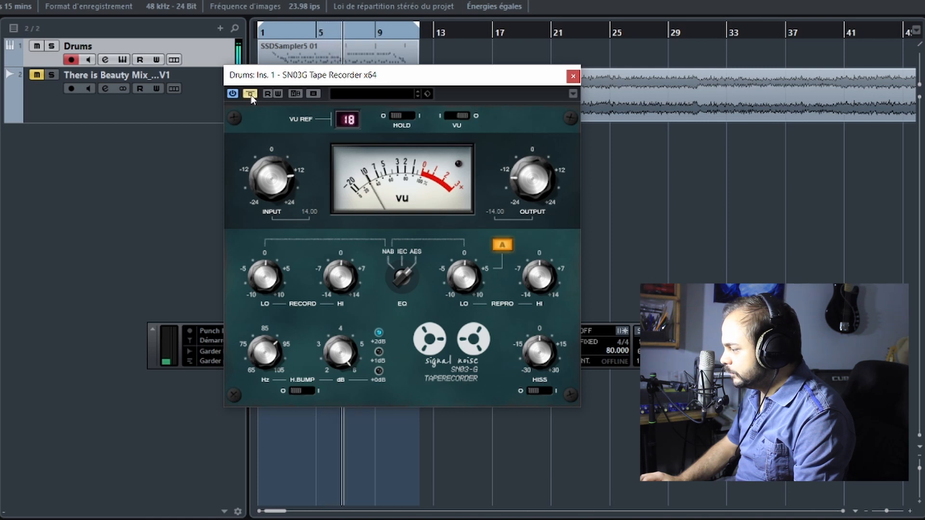
{"action": "left_click", "coordinate": [251, 95]}
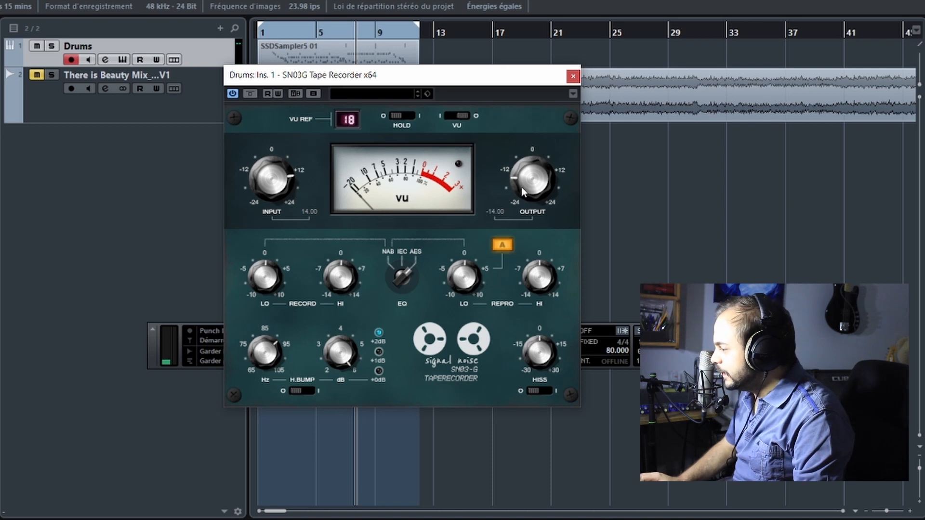
Step: Set Output to -13, try a Record HI boost on the replayed drums, leaving it slightly above 0, and close the plugin window
{"action": "left_click_drag", "start_coordinate": [522, 184], "coordinate": [518, 175]}
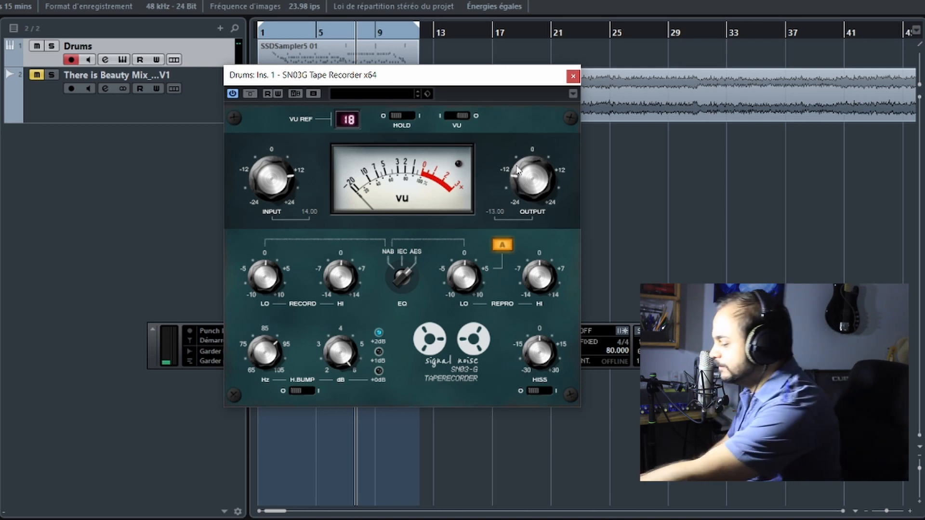
{"action": "left_click", "coordinate": [301, 27]}
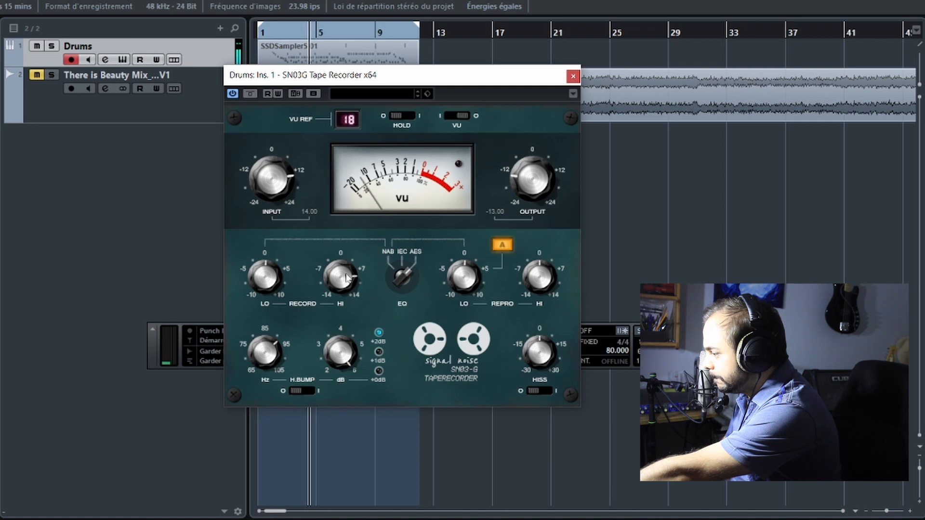
{"action": "left_click_drag", "start_coordinate": [342, 250], "coordinate": [339, 323]}
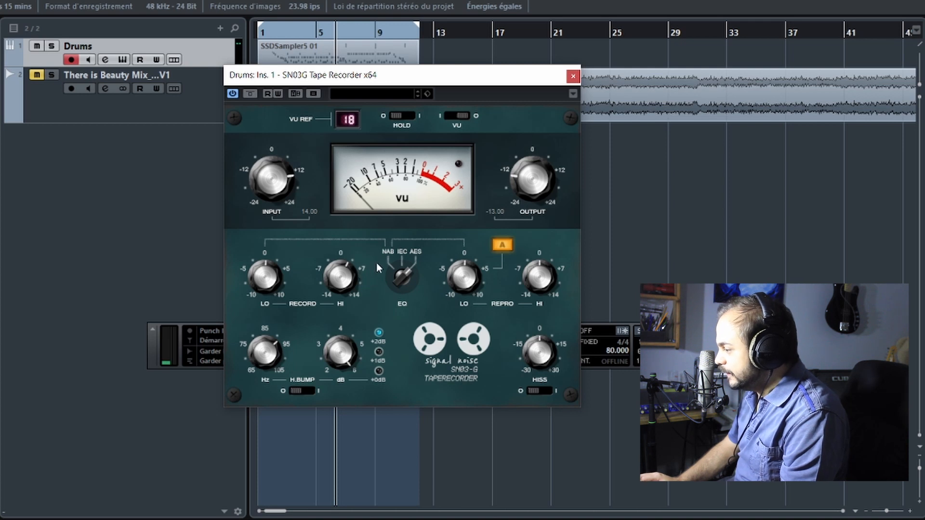
{"action": "left_click", "coordinate": [572, 76]}
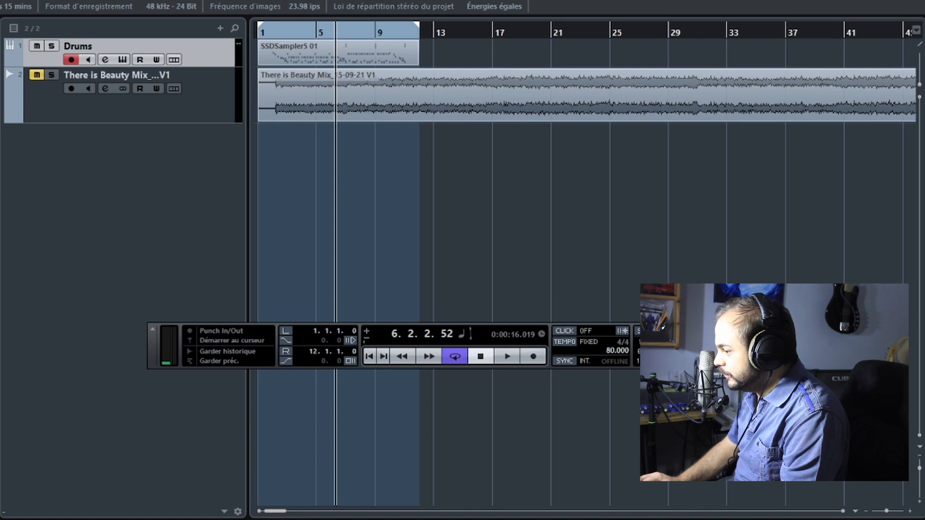
Step: Open CHOWTapeModel on the Drums track and review its Filters, Tone, Degrade and CHEW controls, ending on Loss
{"action": "left_click", "coordinate": [1, 215]}
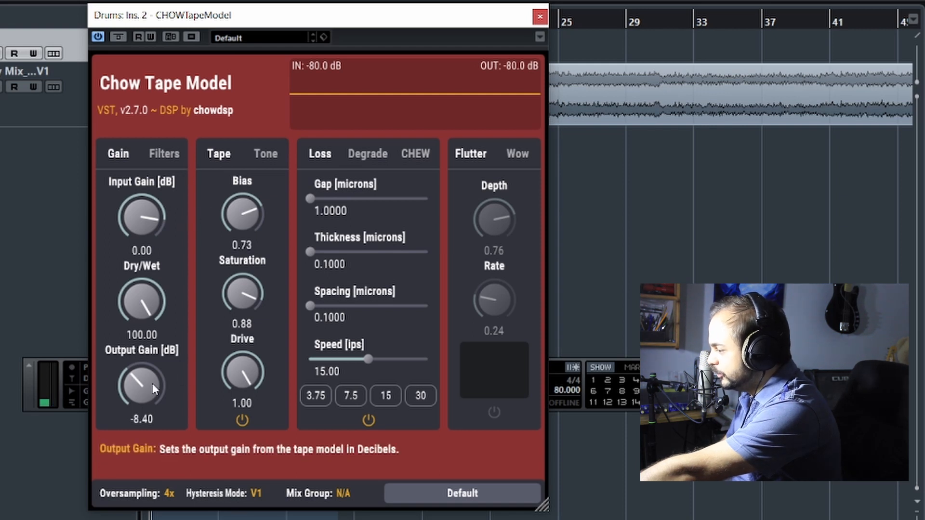
{"action": "left_click", "coordinate": [164, 154]}
{"action": "left_click", "coordinate": [114, 156]}
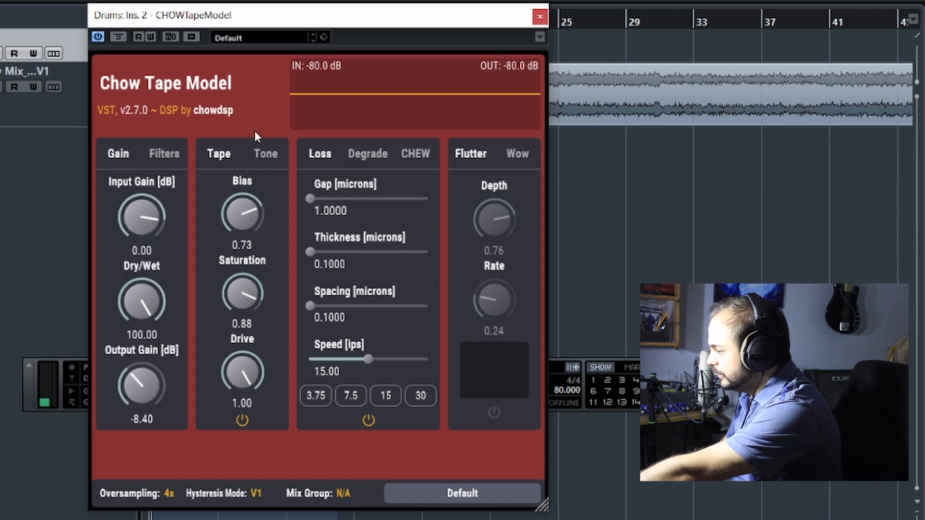
{"action": "left_click", "coordinate": [264, 154]}
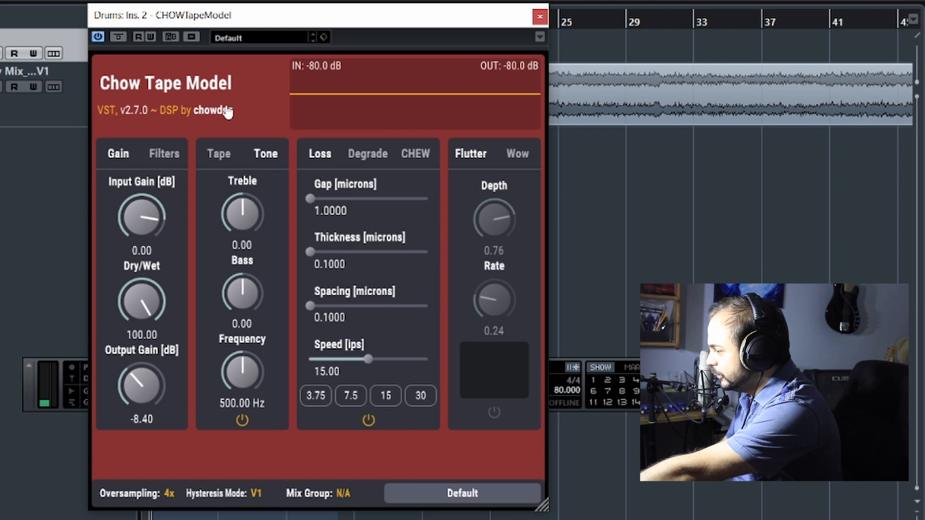
{"action": "left_click", "coordinate": [227, 150]}
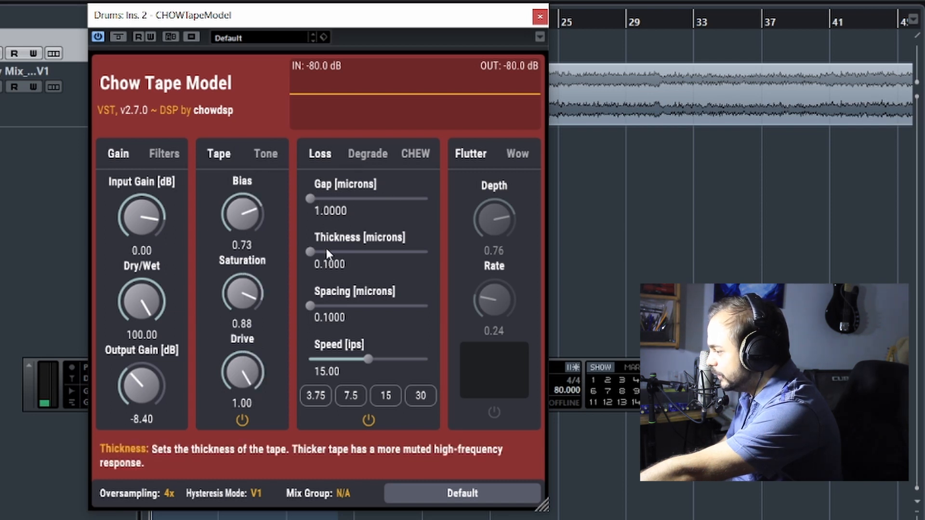
{"action": "left_click", "coordinate": [369, 164]}
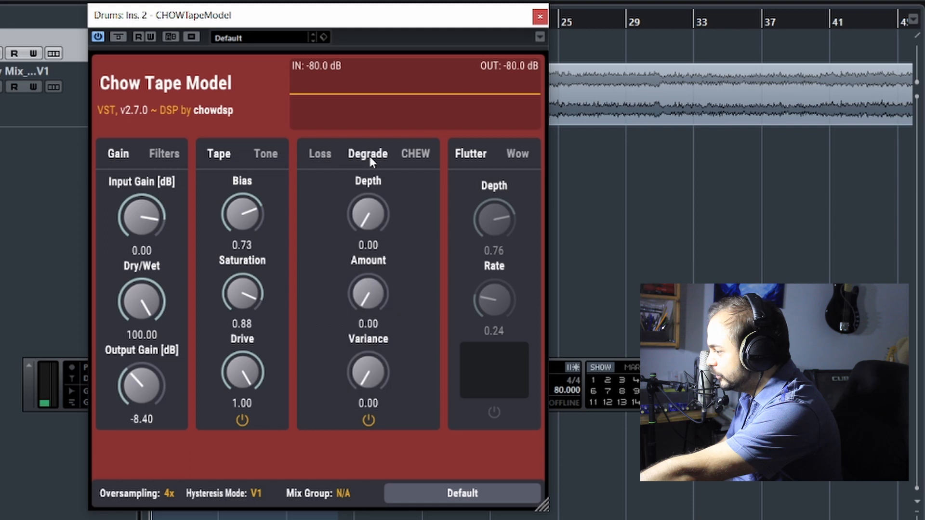
{"action": "left_click", "coordinate": [417, 154]}
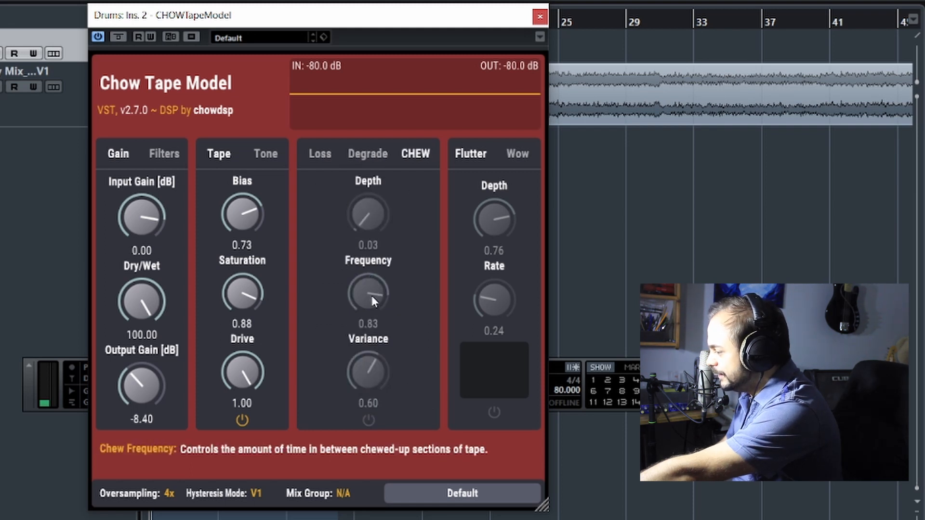
{"action": "left_click", "coordinate": [322, 154]}
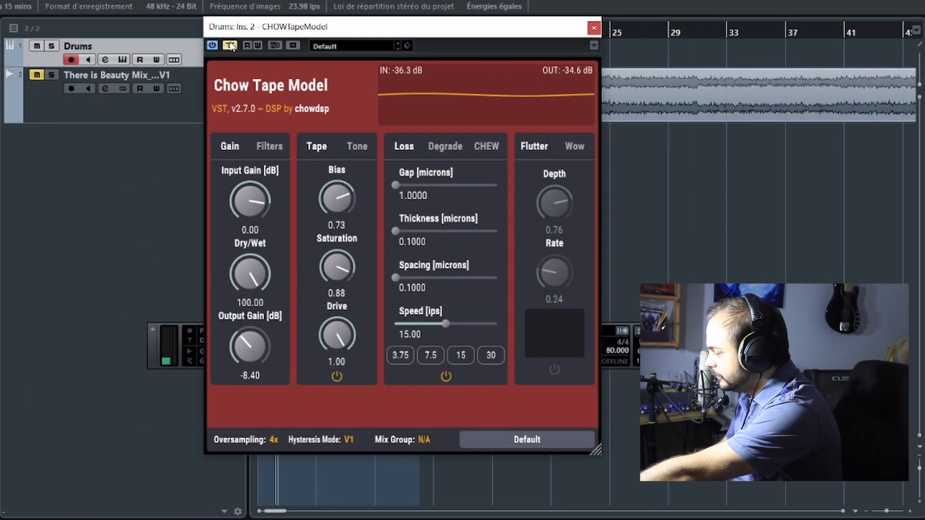
Step: Compare the bypassed and processed drums through Chow Tape Model, and set Output Gain to -8.64 dB
{"action": "left_click", "coordinate": [229, 46]}
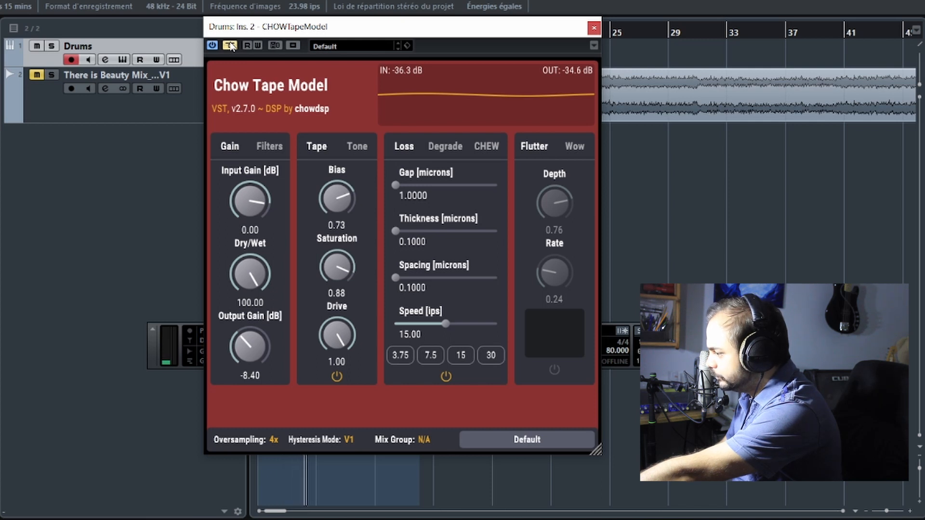
{"action": "left_click", "coordinate": [231, 45]}
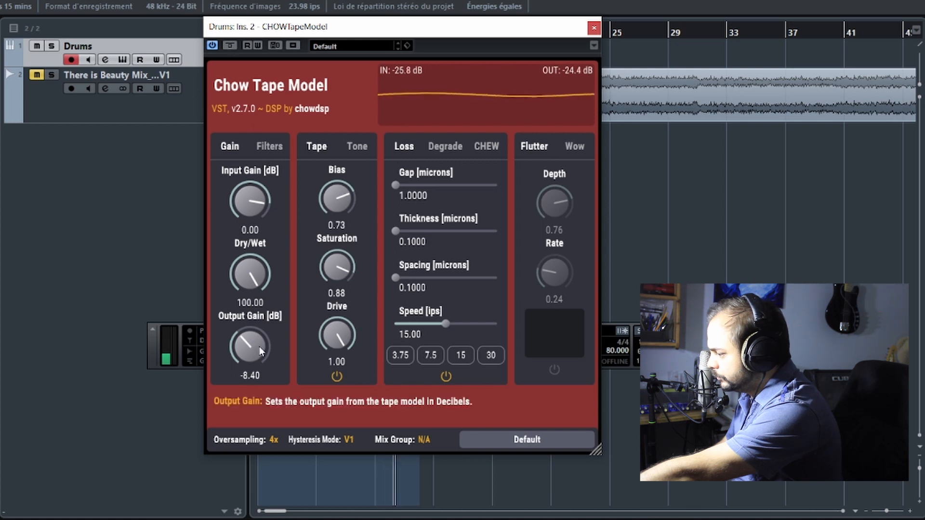
{"action": "scroll", "coordinate": [259, 346], "scroll_direction": "down", "scroll_amount": 1}
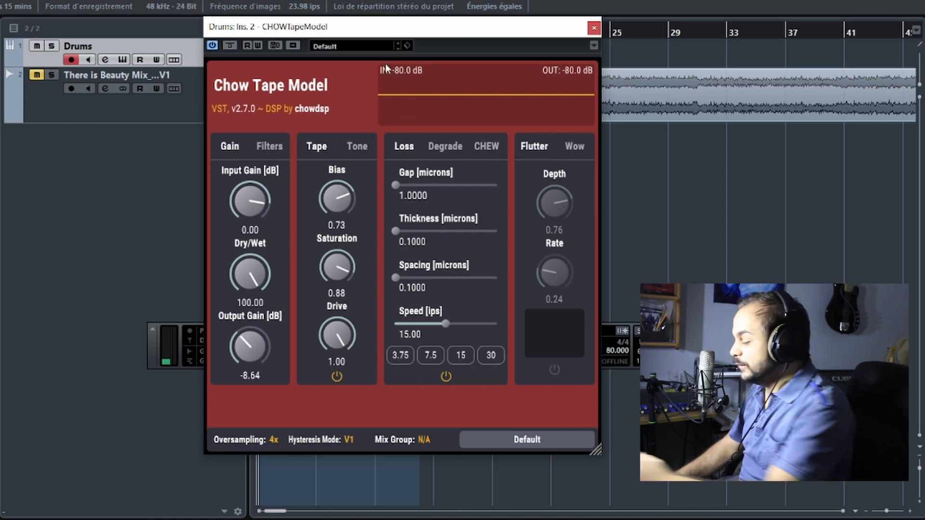
Step: Play the drums and try Saturation at 1.00 and 0.00, with Bias lowered to 0.00
{"action": "key", "text": "space"}
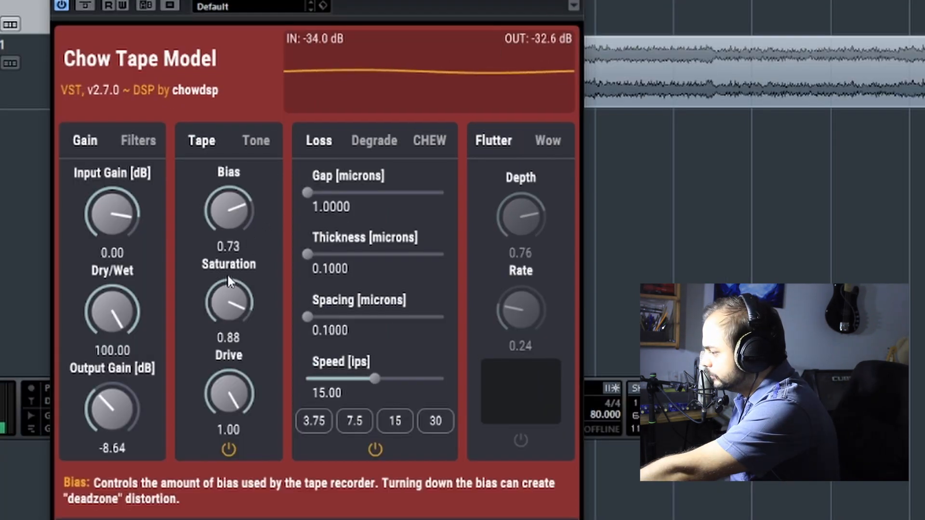
{"action": "left_click_drag", "start_coordinate": [227, 307], "coordinate": [231, 271]}
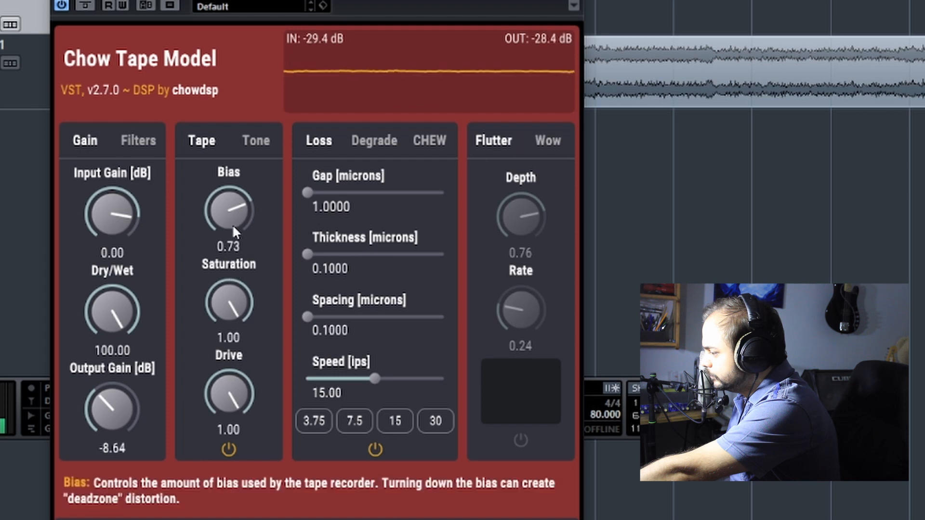
{"action": "left_click_drag", "start_coordinate": [232, 224], "coordinate": [228, 246]}
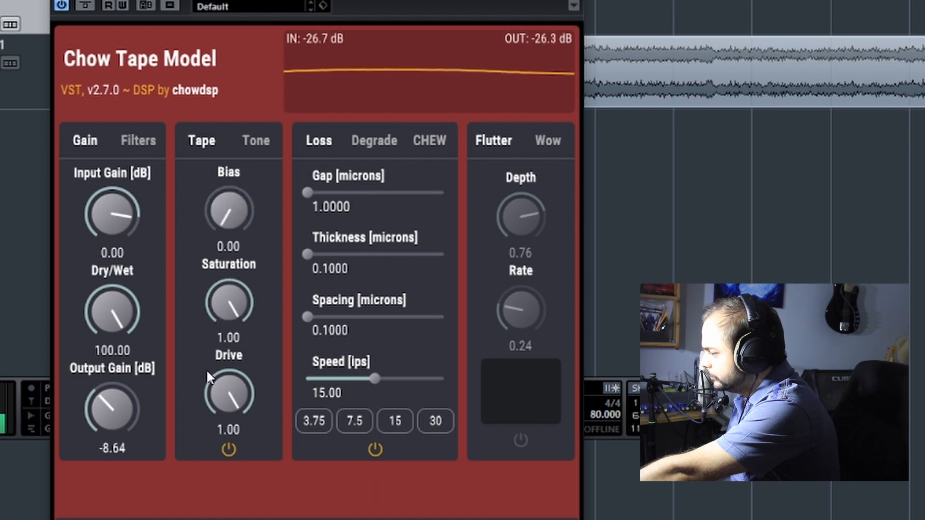
{"action": "left_click_drag", "start_coordinate": [228, 320], "coordinate": [228, 367]}
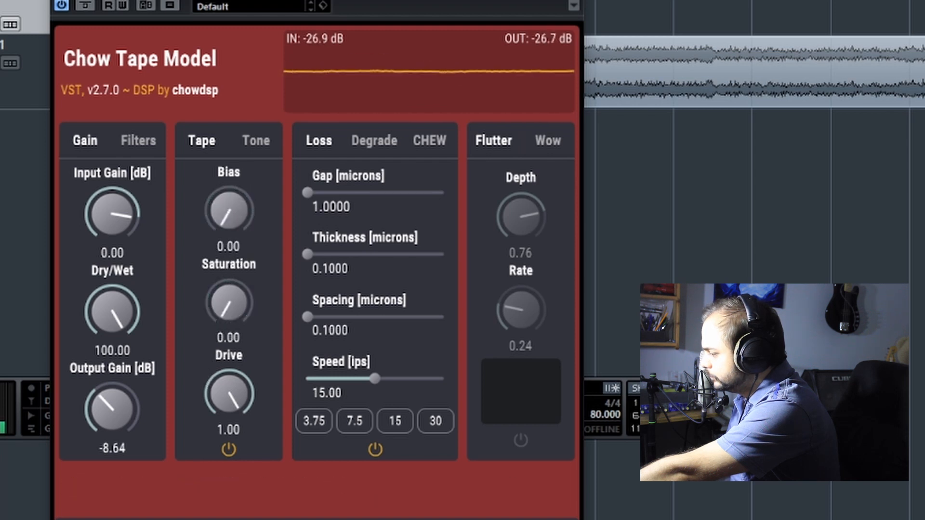
Step: Raise Saturation to 0.97 and Bias to 0.86 on the playing drums, keeping Drive at 1.00
{"action": "left_click_drag", "start_coordinate": [210, 404], "coordinate": [212, 386]}
{"action": "left_click_drag", "start_coordinate": [236, 293], "coordinate": [271, 105]}
{"action": "left_click_drag", "start_coordinate": [239, 190], "coordinate": [233, 123]}
{"action": "mouse_move", "coordinate": [247, 67]}
{"action": "left_mouse_down"}
{"action": "mouse_move", "coordinate": [259, 13]}
{"action": "mouse_move", "coordinate": [243, 71]}
{"action": "left_mouse_up"}
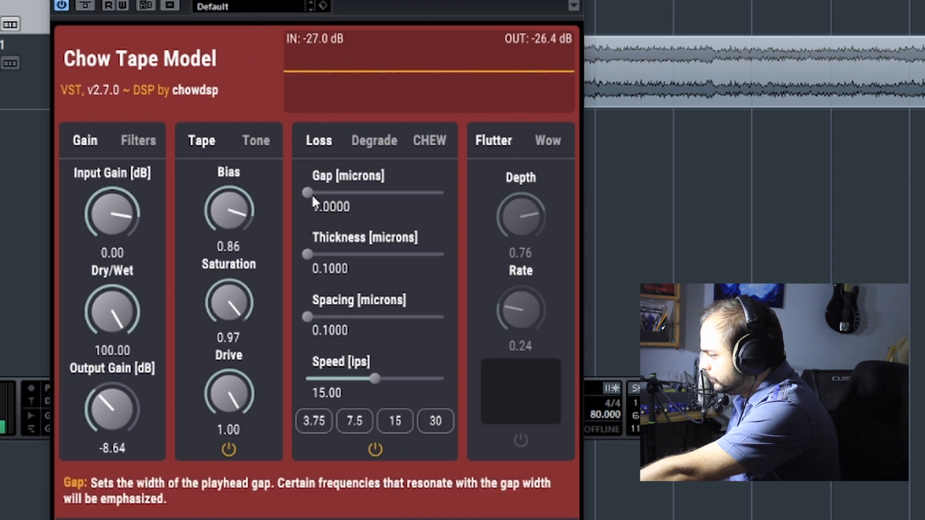
Step: Try Loss Gap values up to about 29 microns on the playing drums, and return Gap to 1.0000
{"action": "mouse_move", "coordinate": [311, 194]}
{"action": "left_mouse_down"}
{"action": "mouse_move", "coordinate": [361, 207]}
{"action": "mouse_move", "coordinate": [440, 209]}
{"action": "mouse_move", "coordinate": [310, 207]}
{"action": "mouse_move", "coordinate": [414, 207]}
{"action": "left_mouse_up"}
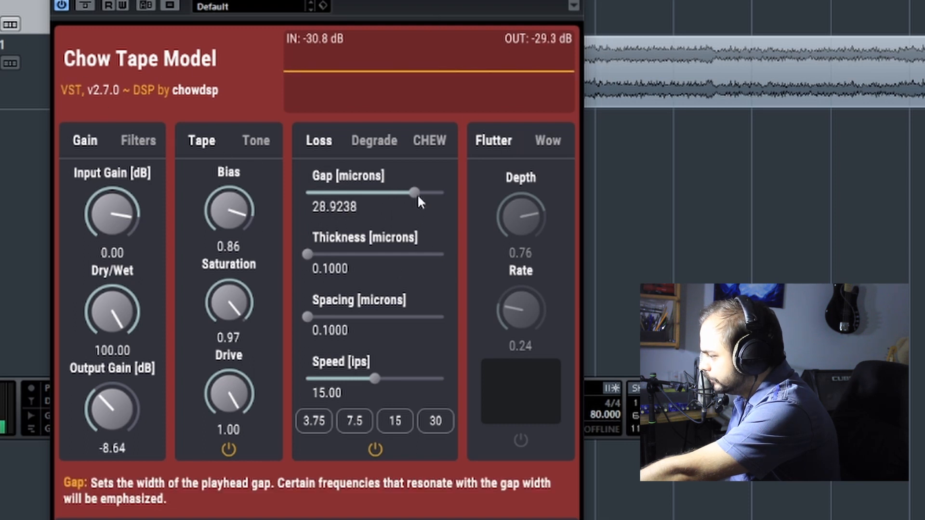
{"action": "left_click_drag", "start_coordinate": [415, 193], "coordinate": [384, 194]}
{"action": "left_click_drag", "start_coordinate": [314, 199], "coordinate": [396, 205]}
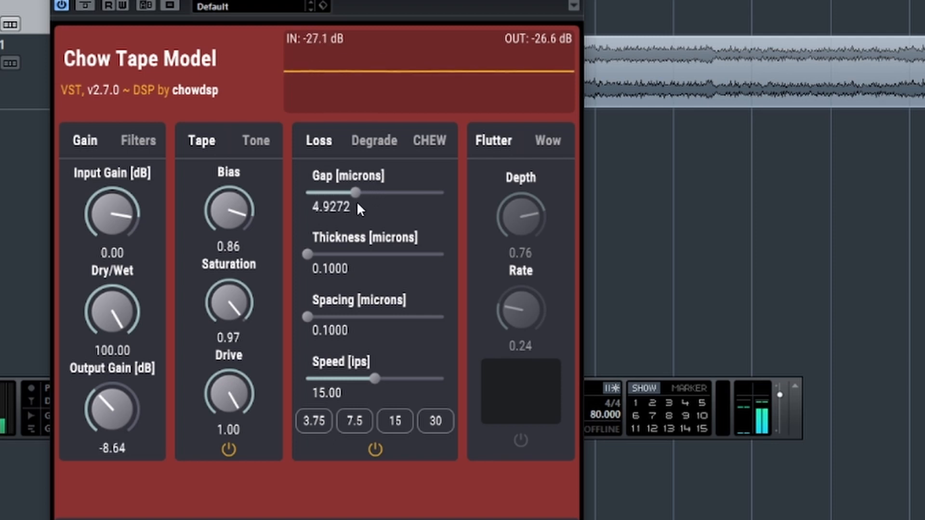
{"action": "mouse_move", "coordinate": [406, 204]}
{"action": "left_mouse_down"}
{"action": "mouse_move", "coordinate": [418, 204]}
{"action": "mouse_move", "coordinate": [360, 203]}
{"action": "mouse_move", "coordinate": [404, 219]}
{"action": "left_mouse_up"}
{"action": "mouse_move", "coordinate": [406, 215]}
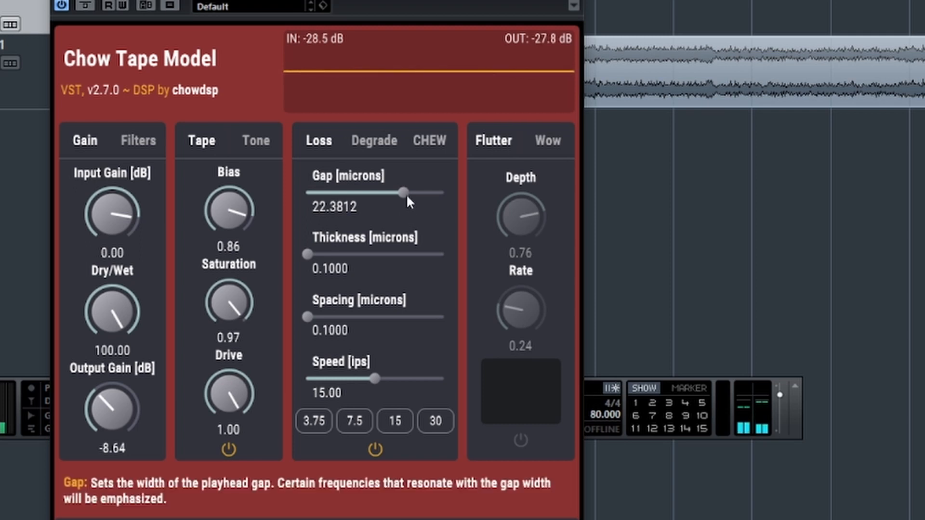
{"action": "left_click_drag", "start_coordinate": [407, 197], "coordinate": [337, 205]}
Step: Try higher tape Thickness values on the playing drums, and return Thickness to 0.1000 microns
{"action": "left_click_drag", "start_coordinate": [317, 254], "coordinate": [340, 259]}
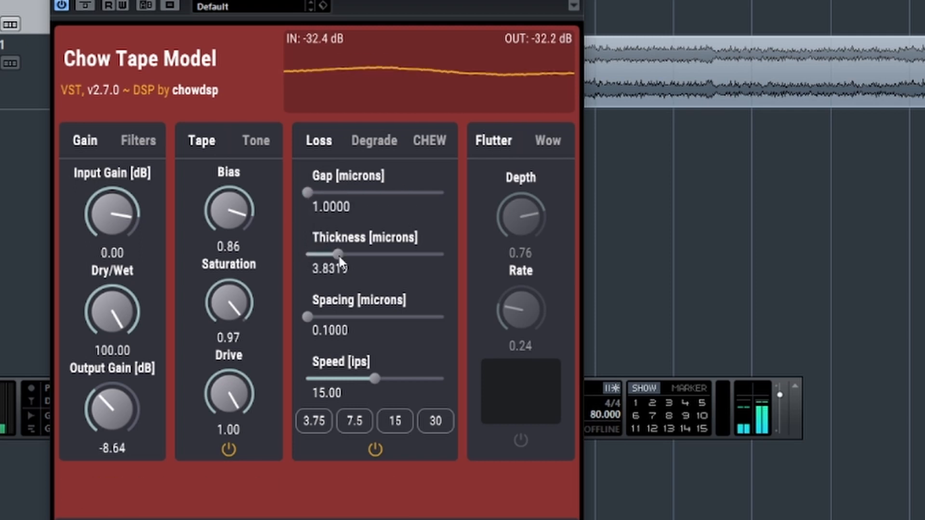
{"action": "left_click_drag", "start_coordinate": [430, 256], "coordinate": [388, 260]}
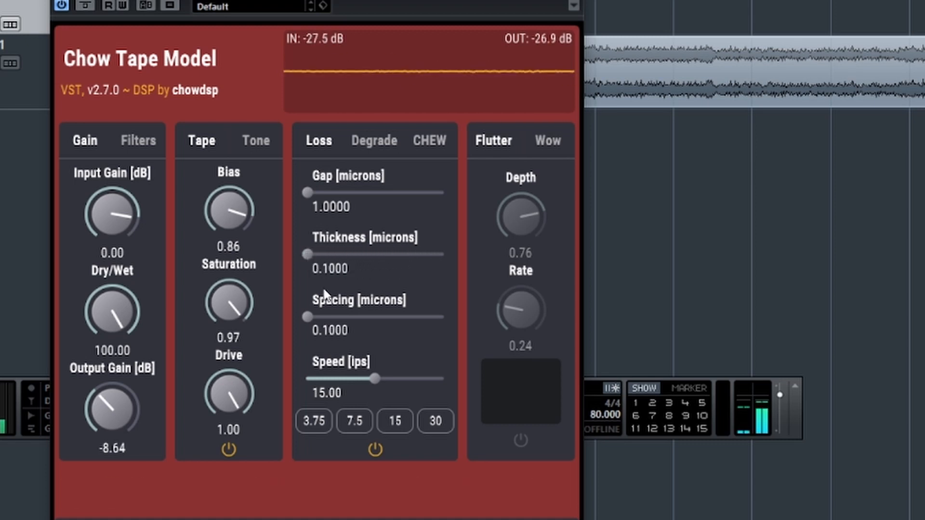
Step: Try higher Loss Spacing values, return Spacing to 0.1000 microns, and compare tape speeds of 7.5, 3.75 and 30 ips
{"action": "left_click_drag", "start_coordinate": [303, 319], "coordinate": [389, 319]}
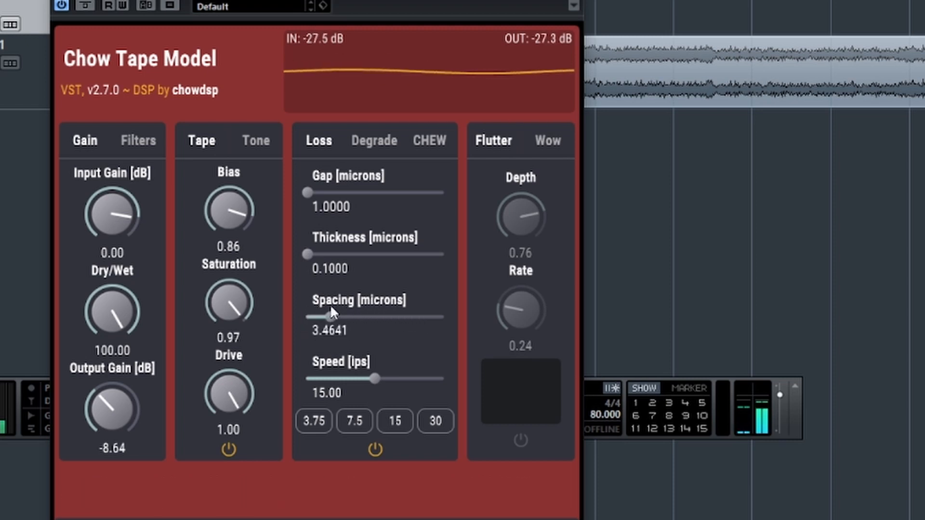
{"action": "left_click_drag", "start_coordinate": [309, 254], "coordinate": [387, 256]}
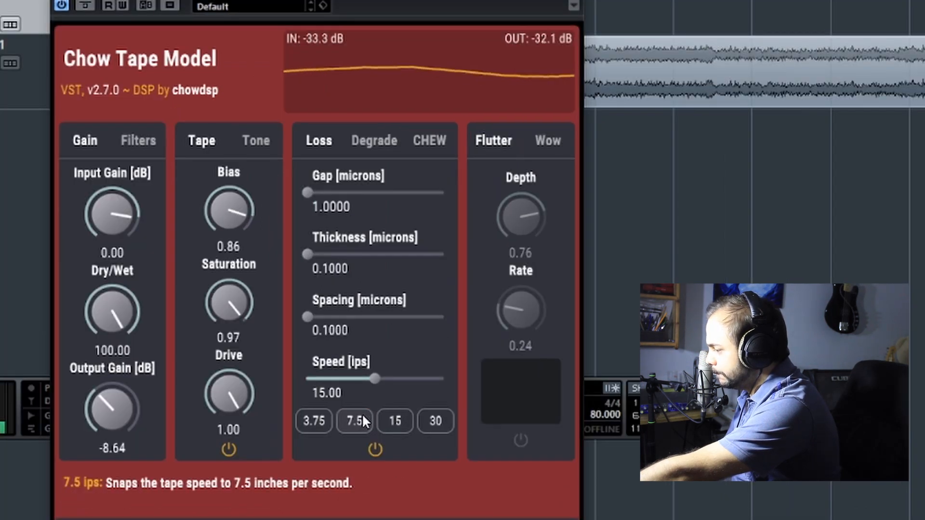
{"action": "left_click", "coordinate": [362, 415]}
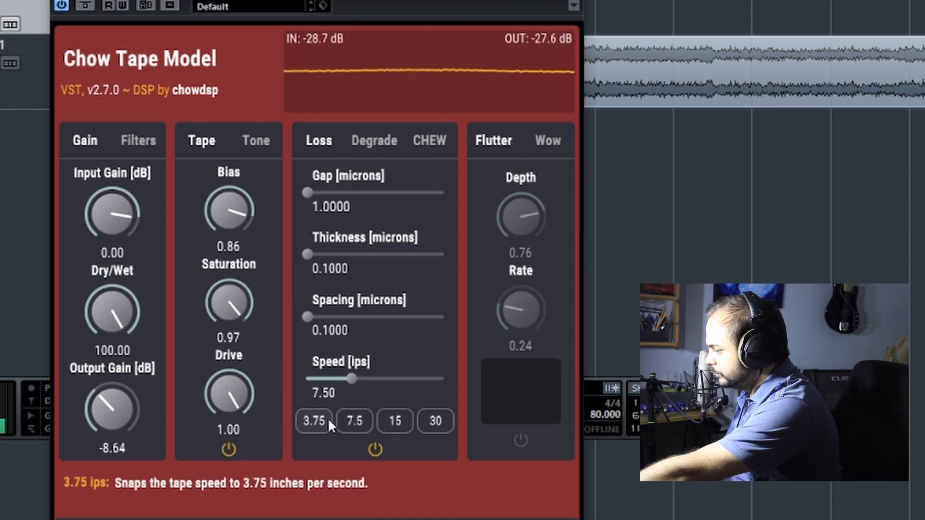
{"action": "left_click", "coordinate": [313, 421]}
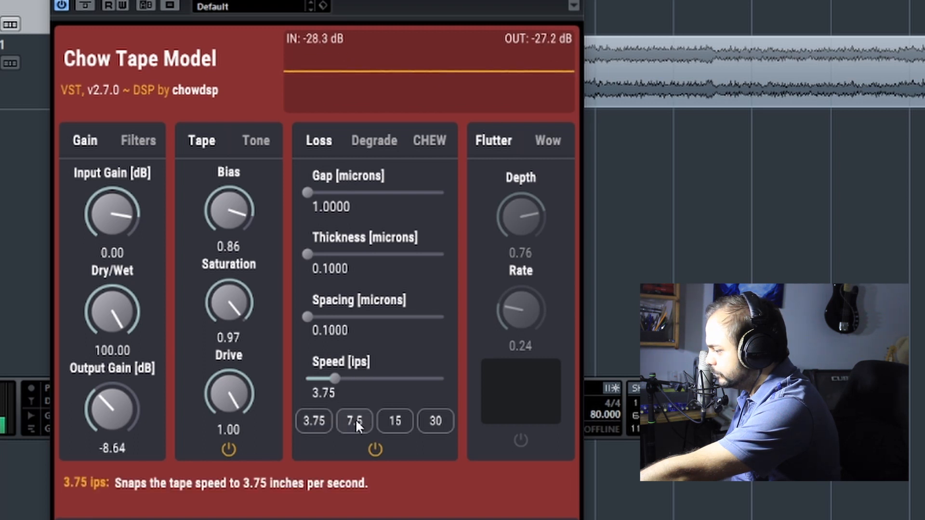
{"action": "left_click", "coordinate": [435, 422]}
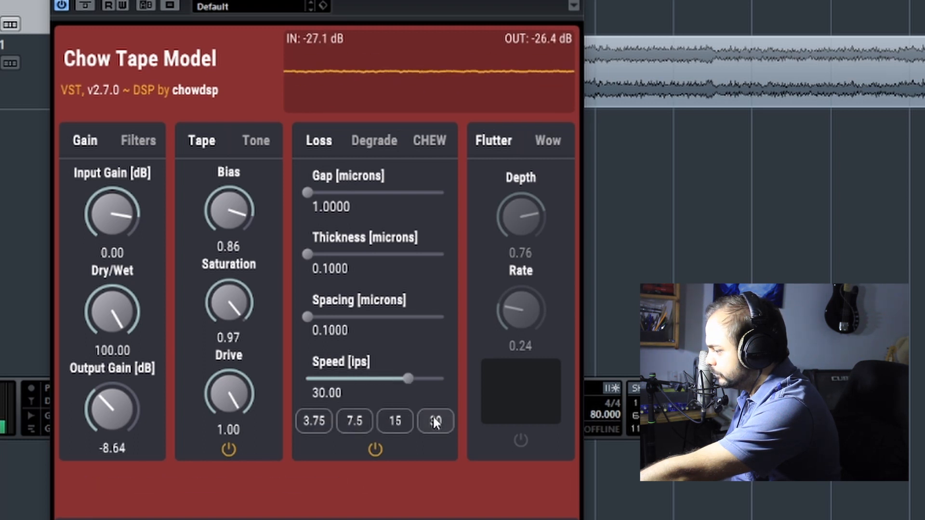
Step: Raise Loss Thickness to about 8.07 microns and compare the 3.75 and 30 ips speeds on the playing drums
{"action": "left_click", "coordinate": [314, 420]}
{"action": "left_click_drag", "start_coordinate": [310, 259], "coordinate": [350, 261]}
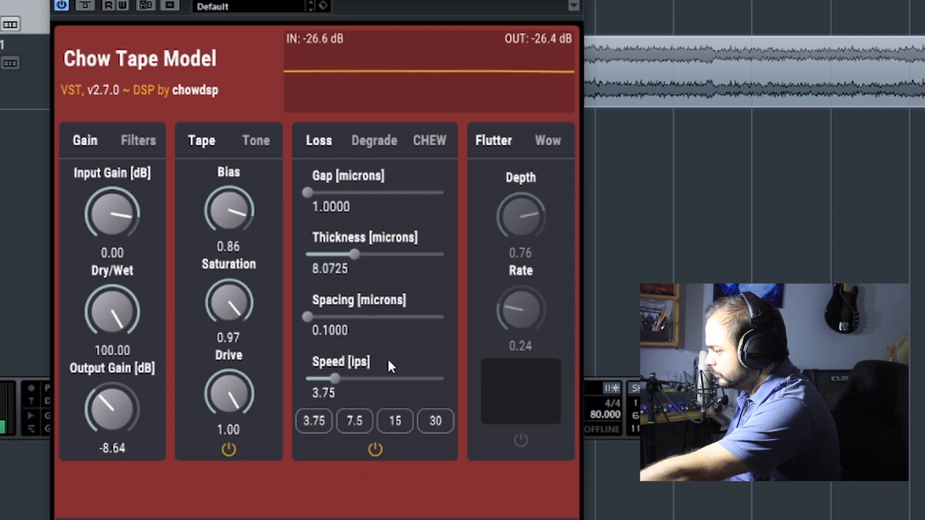
{"action": "left_click", "coordinate": [437, 420]}
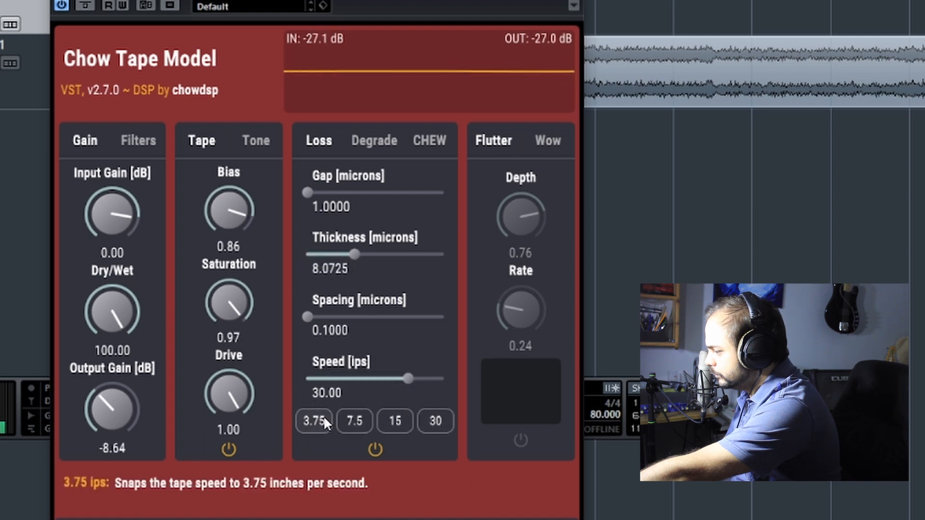
{"action": "left_click", "coordinate": [324, 420]}
{"action": "left_click", "coordinate": [434, 420]}
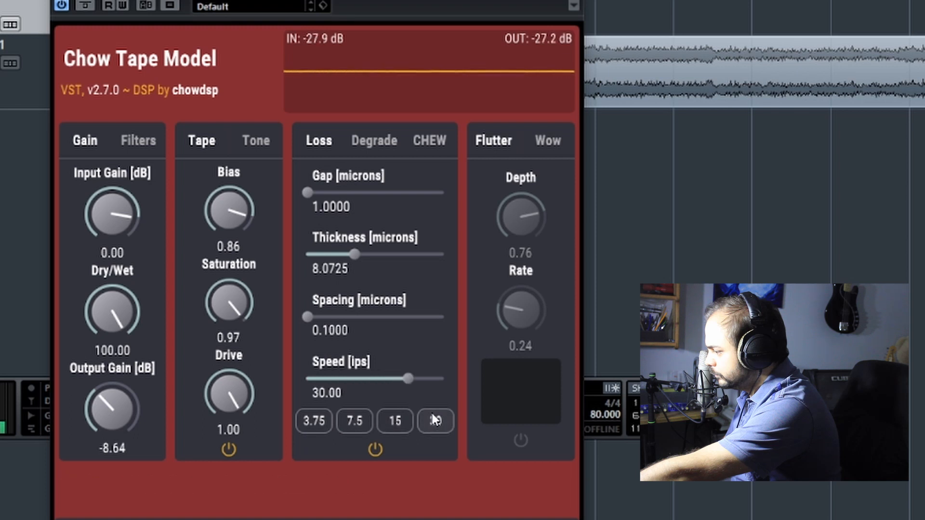
Step: Raise Loss Thickness to about 25.89 microns and compare the speed at 3.75 and 30 ips
{"action": "left_click_drag", "start_coordinate": [355, 255], "coordinate": [401, 254]}
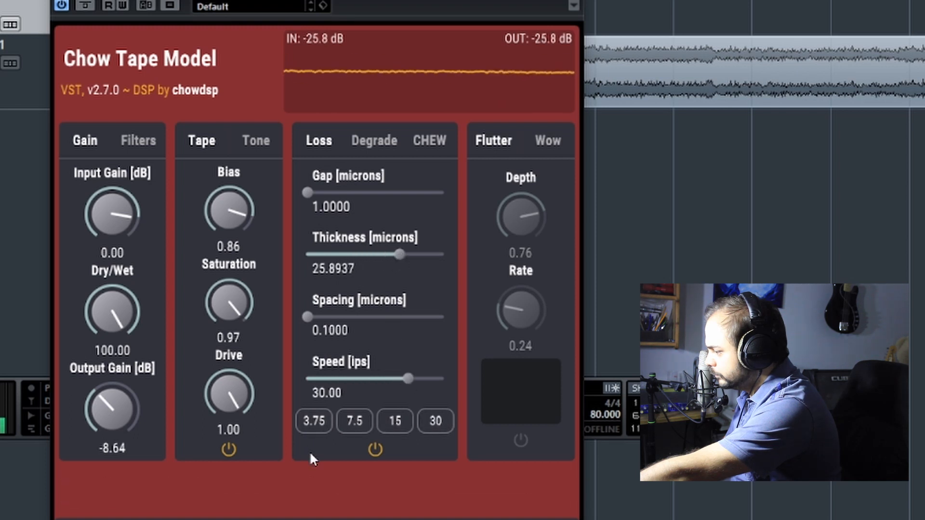
{"action": "left_click", "coordinate": [314, 420]}
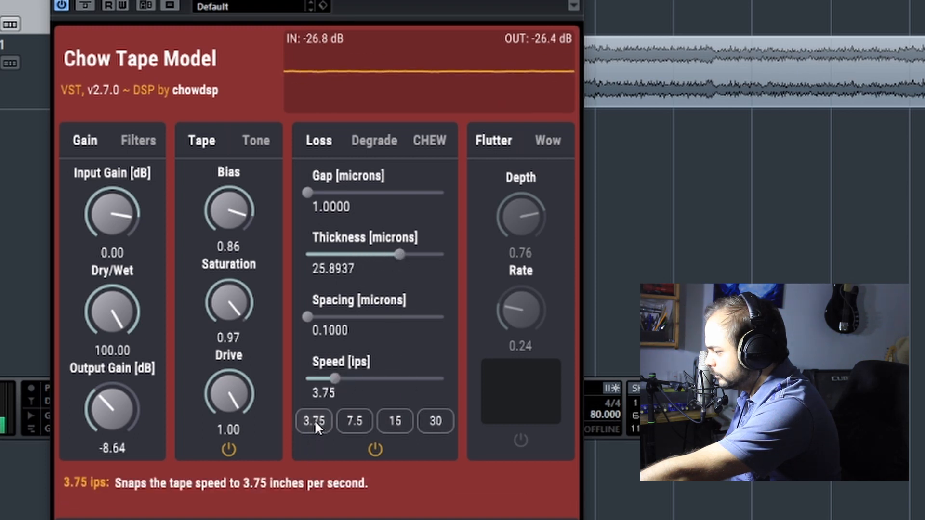
{"action": "left_click", "coordinate": [428, 421]}
Step: Raise Loss Spacing to about 10.82 microns and compare 3.75 ips with 30 ips, leaving the speed at 30
{"action": "left_click_drag", "start_coordinate": [309, 317], "coordinate": [381, 316]}
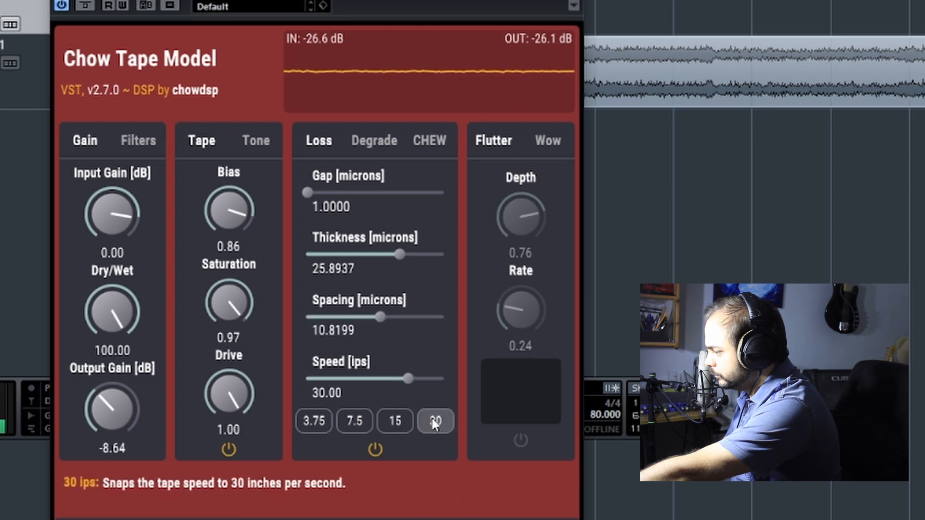
{"action": "left_click", "coordinate": [314, 420]}
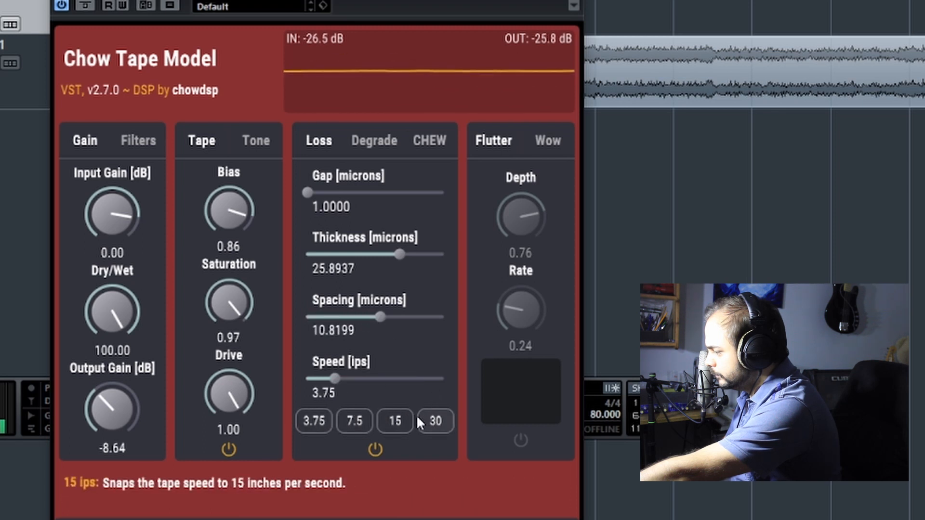
{"action": "left_click", "coordinate": [436, 421]}
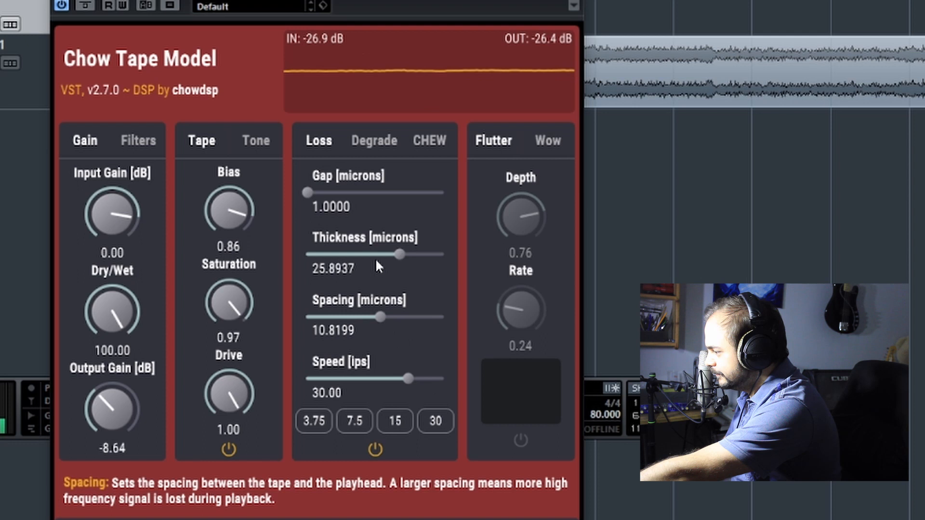
Step: Try Degrade with Depth 0.69, Amount 0.59 and Variance 0.55, and reduce them to 0.41, 0.26 and 0.44
{"action": "left_click", "coordinate": [374, 145]}
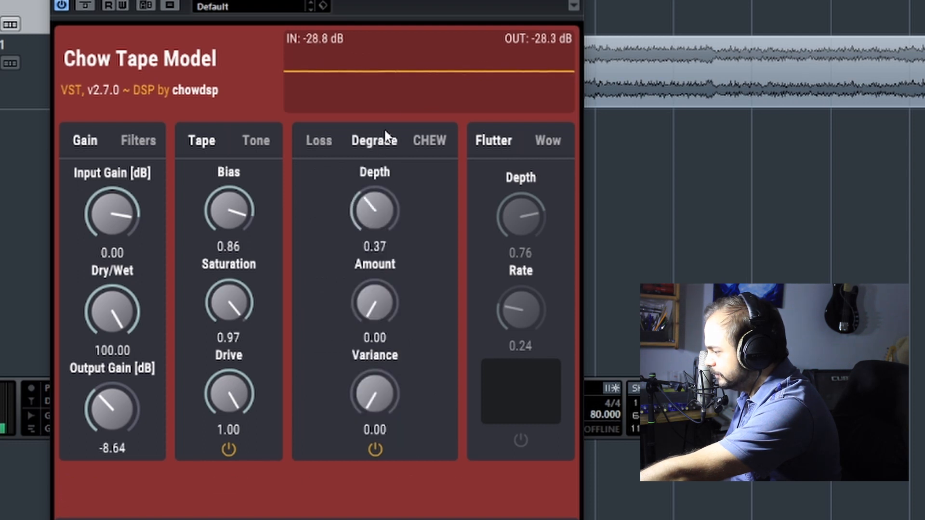
{"action": "left_click_drag", "start_coordinate": [385, 130], "coordinate": [396, 83]}
{"action": "left_click_drag", "start_coordinate": [377, 295], "coordinate": [399, 164]}
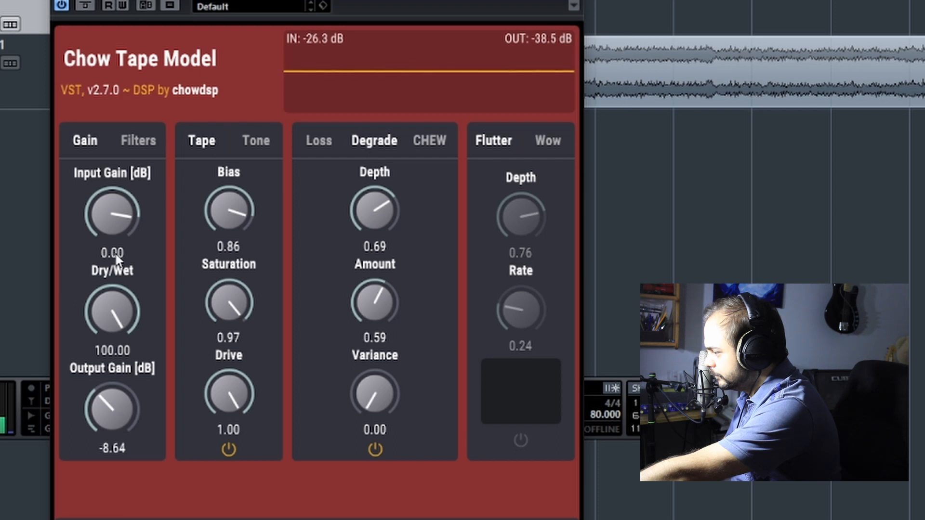
{"action": "left_click_drag", "start_coordinate": [360, 374], "coordinate": [361, 351]}
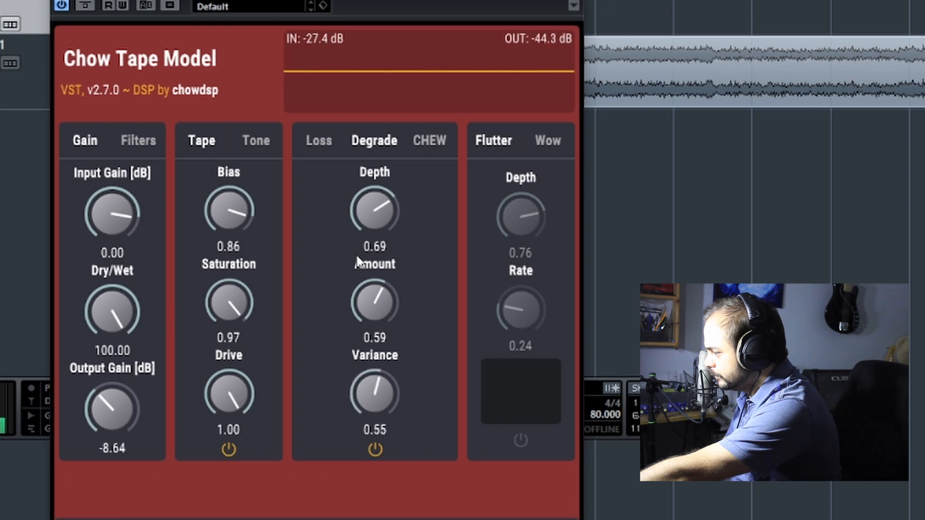
{"action": "left_click_drag", "start_coordinate": [384, 207], "coordinate": [368, 391]}
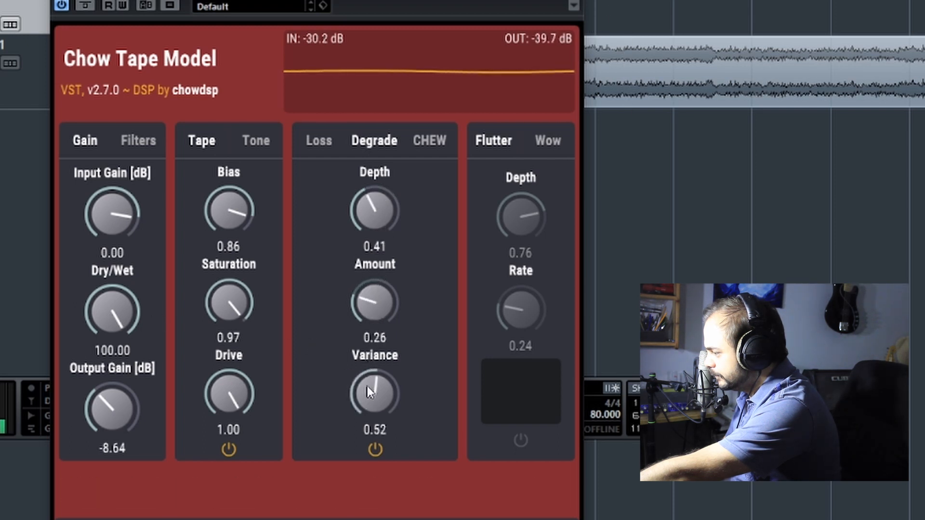
{"action": "left_click_drag", "start_coordinate": [366, 430], "coordinate": [357, 400]}
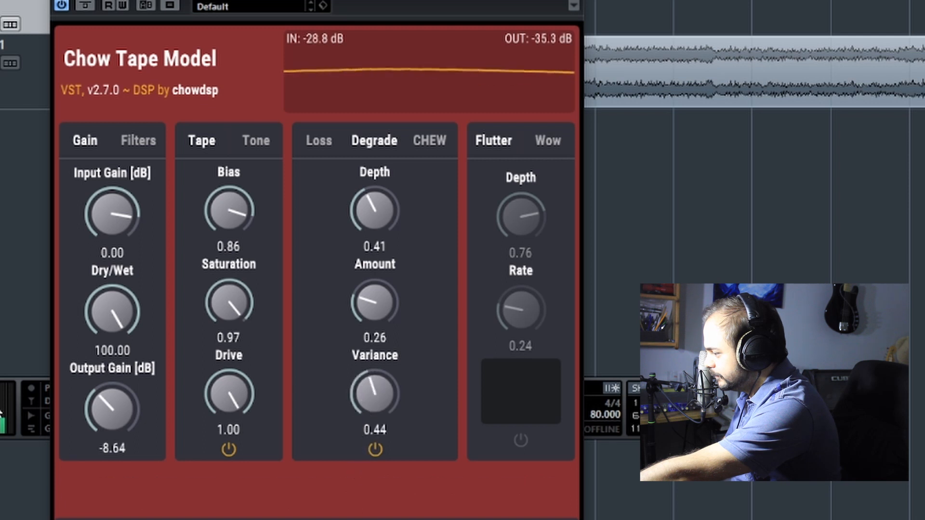
Step: Try Degrade at Depth 0.87, Amount 0.62 and Variance 0.07, and return all three controls to 0.00
{"action": "mouse_move", "coordinate": [359, 217]}
{"action": "left_mouse_down"}
{"action": "mouse_move", "coordinate": [349, 280]}
{"action": "mouse_move", "coordinate": [376, 297]}
{"action": "mouse_move", "coordinate": [383, 216]}
{"action": "mouse_move", "coordinate": [356, 354]}
{"action": "mouse_move", "coordinate": [362, 209]}
{"action": "left_mouse_up"}
{"action": "left_click_drag", "start_coordinate": [376, 388], "coordinate": [364, 470]}
{"action": "left_click_drag", "start_coordinate": [377, 189], "coordinate": [391, 16]}
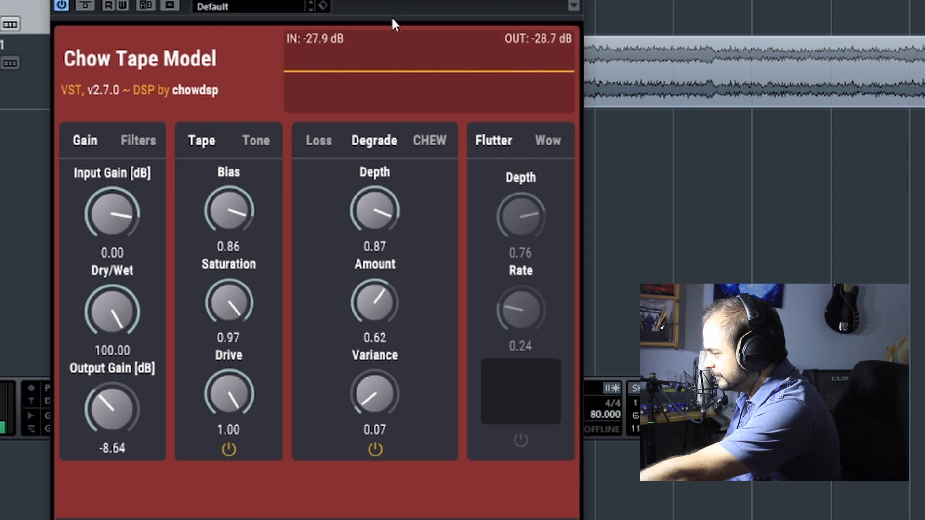
{"action": "left_click_drag", "start_coordinate": [375, 287], "coordinate": [311, 403]}
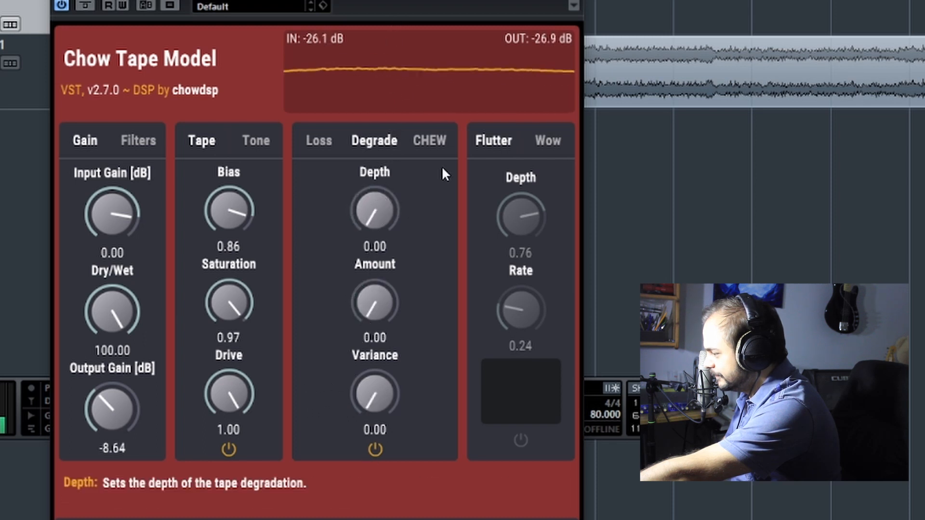
Step: Enable Chew, try it up to a setting of Depth 0.46, Frequency 0.36 and Variance 0.34, and disable it again
{"action": "left_click", "coordinate": [429, 141]}
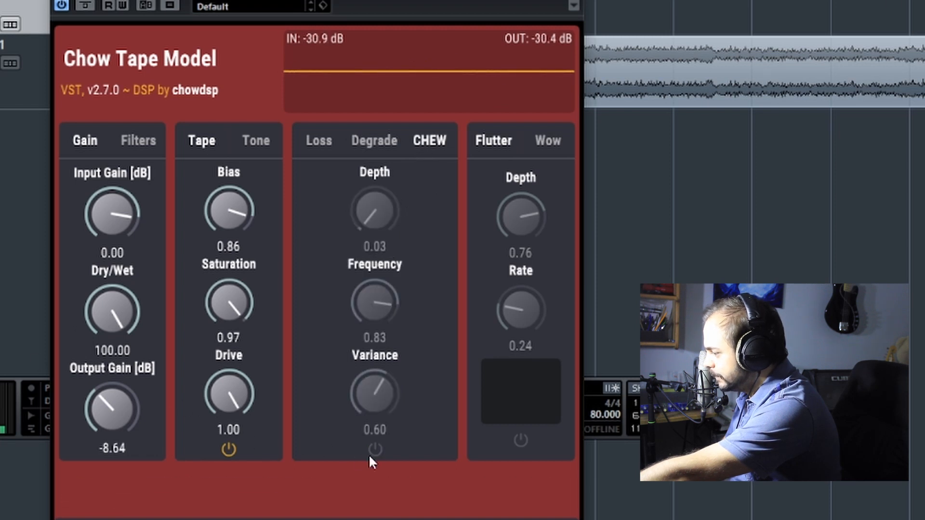
{"action": "left_click", "coordinate": [375, 450]}
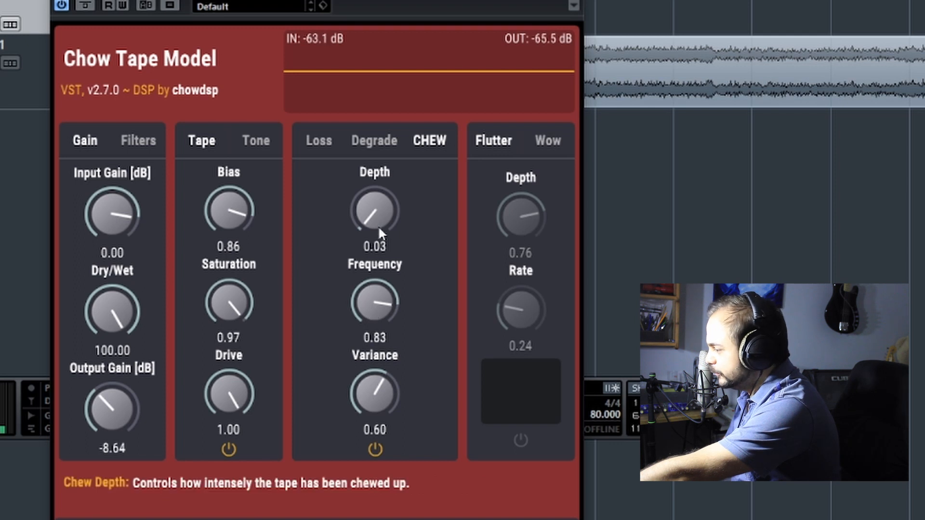
{"action": "left_click_drag", "start_coordinate": [377, 221], "coordinate": [389, 103]}
{"action": "left_click_drag", "start_coordinate": [384, 299], "coordinate": [384, 288]}
{"action": "left_click_drag", "start_coordinate": [381, 235], "coordinate": [369, 253]}
{"action": "left_click_drag", "start_coordinate": [378, 378], "coordinate": [379, 326]}
{"action": "left_click_drag", "start_coordinate": [377, 367], "coordinate": [384, 436]}
{"action": "left_click_drag", "start_coordinate": [378, 320], "coordinate": [368, 415]}
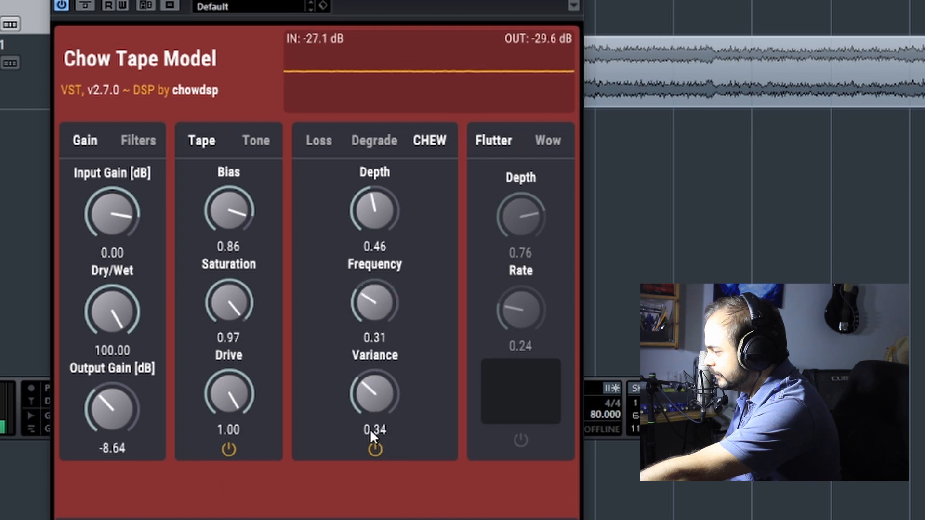
{"action": "left_click_drag", "start_coordinate": [370, 456], "coordinate": [380, 421]}
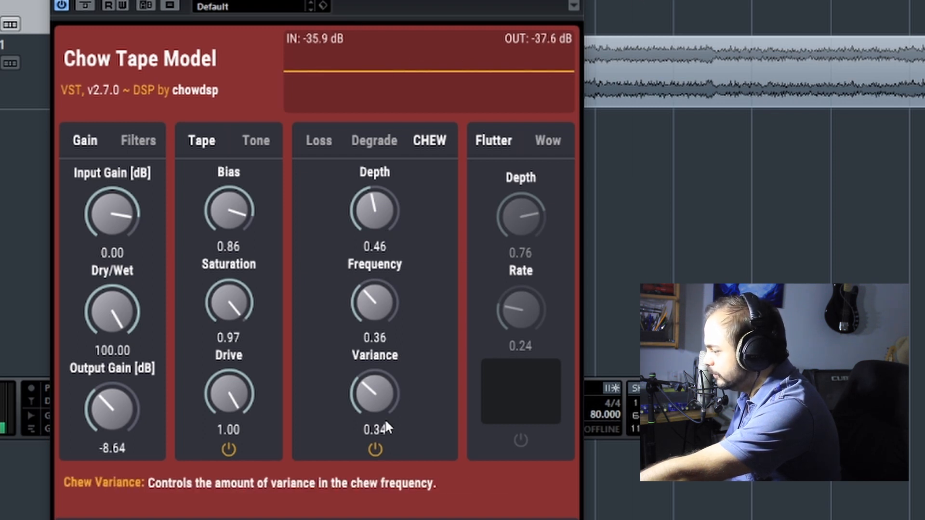
{"action": "left_click", "coordinate": [376, 450]}
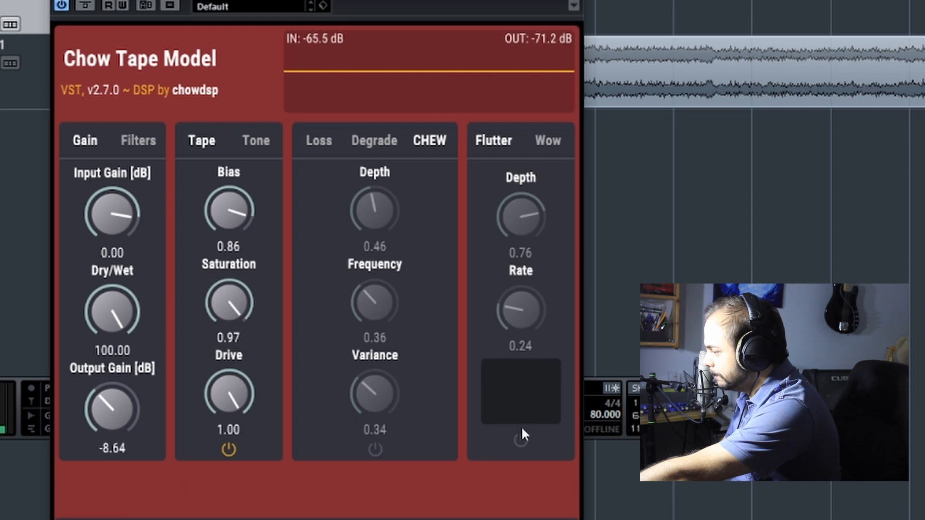
Step: Enable the Flutter section and set Flutter Depth to 1.00 and Rate to 0.45
{"action": "left_click", "coordinate": [520, 440]}
{"action": "left_click_drag", "start_coordinate": [520, 279], "coordinate": [529, 258]}
{"action": "left_click_drag", "start_coordinate": [529, 227], "coordinate": [537, 166]}
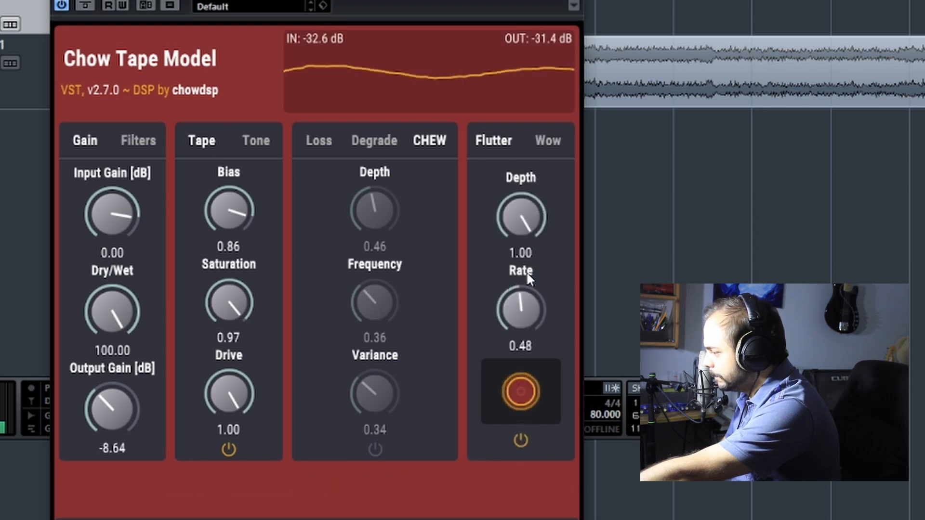
{"action": "mouse_move", "coordinate": [525, 308]}
{"action": "left_mouse_down"}
{"action": "mouse_move", "coordinate": [533, 253]}
{"action": "mouse_move", "coordinate": [522, 328]}
{"action": "mouse_move", "coordinate": [534, 318]}
{"action": "left_mouse_up"}
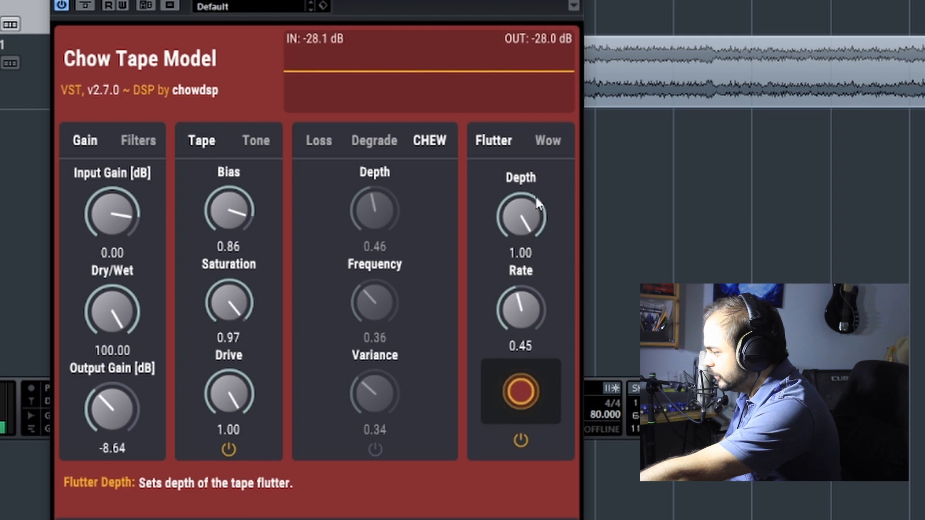
Step: Play the drums while trying Wow, raising Depth from 0.56 to 0.64 and Rate to 0.79
{"action": "left_click", "coordinate": [547, 140]}
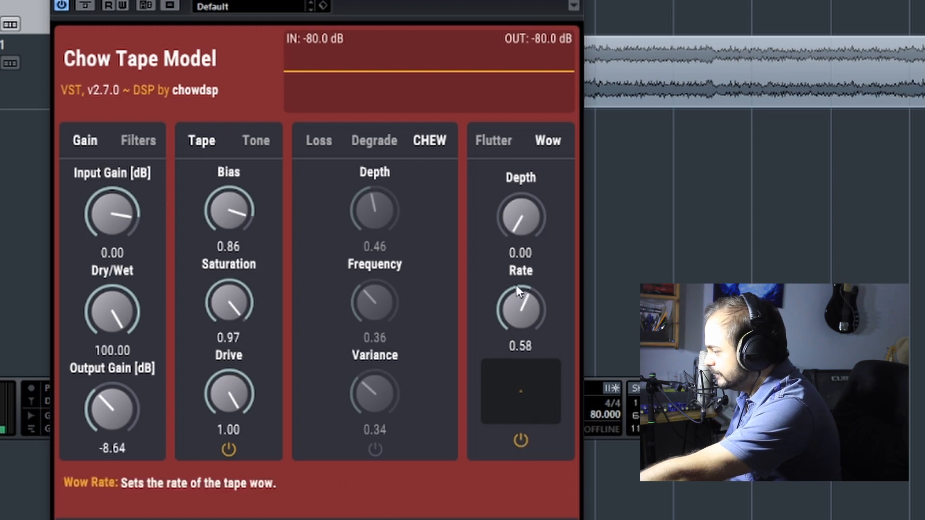
{"action": "left_click_drag", "start_coordinate": [522, 224], "coordinate": [517, 198]}
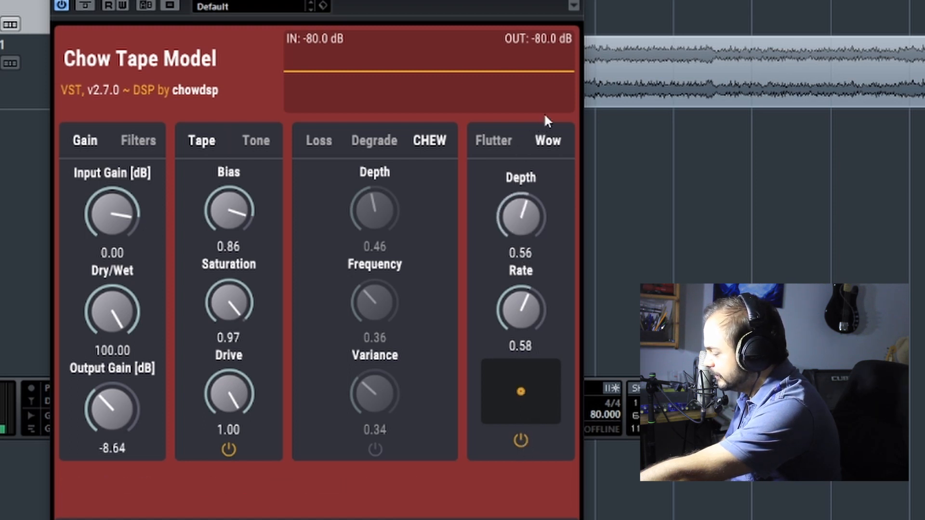
{"action": "left_click_drag", "start_coordinate": [545, 114], "coordinate": [546, 111]}
{"action": "key", "text": "space"}
{"action": "left_click_drag", "start_coordinate": [530, 211], "coordinate": [531, 256]}
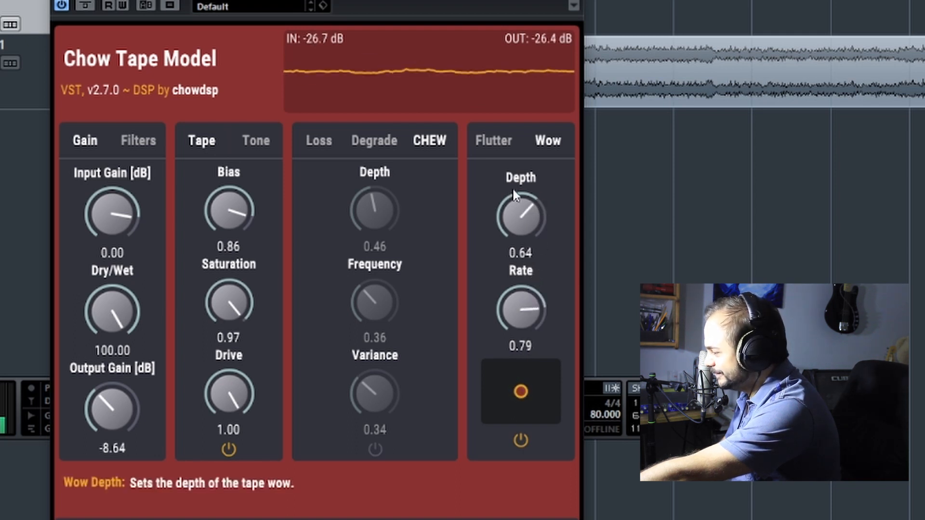
Step: Set Wow Depth to 1.00 and Wow Rate to 0.67 on the playing drums
{"action": "left_click", "coordinate": [494, 145]}
{"action": "left_click", "coordinate": [545, 144]}
{"action": "left_click_drag", "start_coordinate": [529, 203], "coordinate": [532, 147]}
{"action": "left_click_drag", "start_coordinate": [530, 313], "coordinate": [539, 351]}
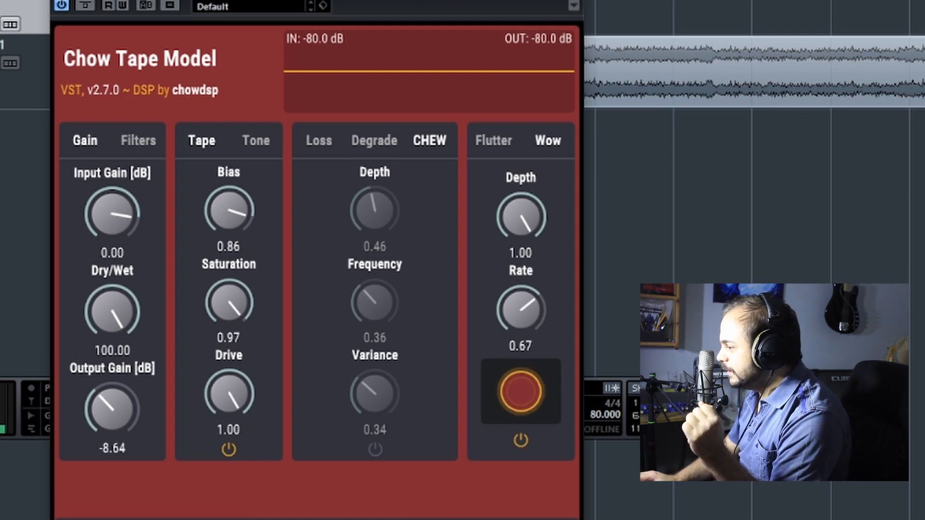
Step: Close the Chow Tape Model and SN03G windows, and play the drums through Tape Cassette 2, switching to bypass for comparison
{"action": "key", "text": "ctrl+w"}
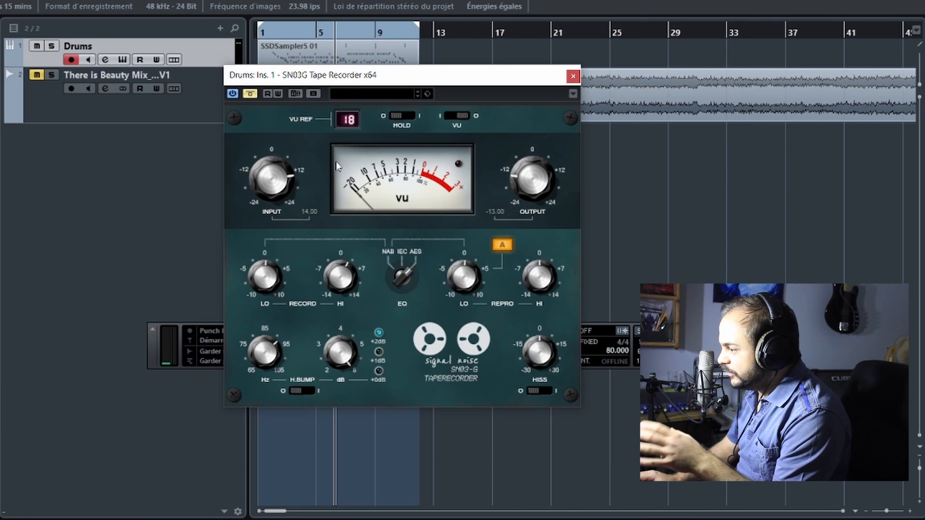
{"action": "left_click", "coordinate": [573, 76]}
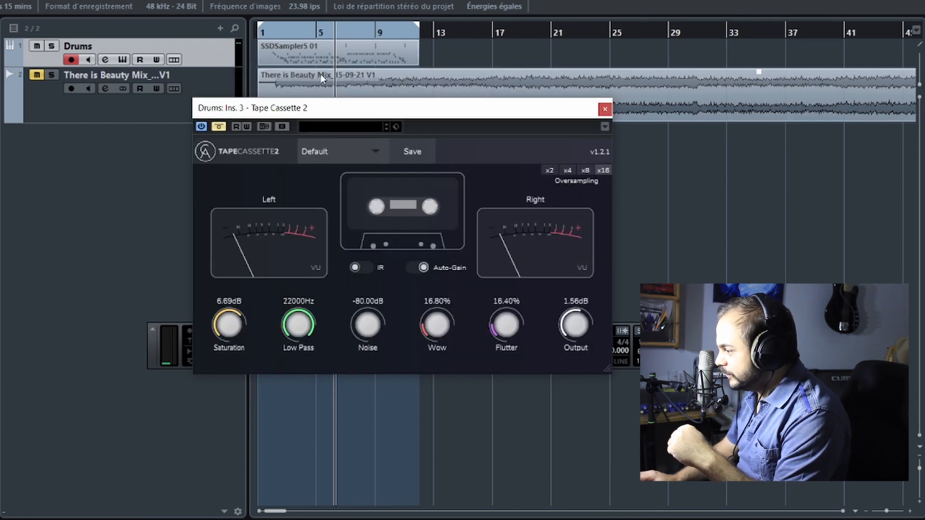
{"action": "left_click", "coordinate": [280, 35]}
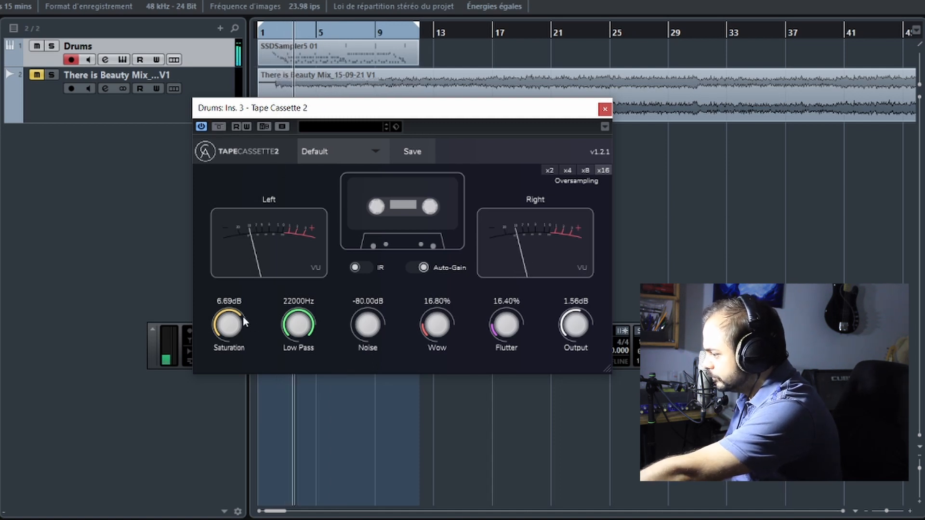
{"action": "left_click", "coordinate": [218, 126]}
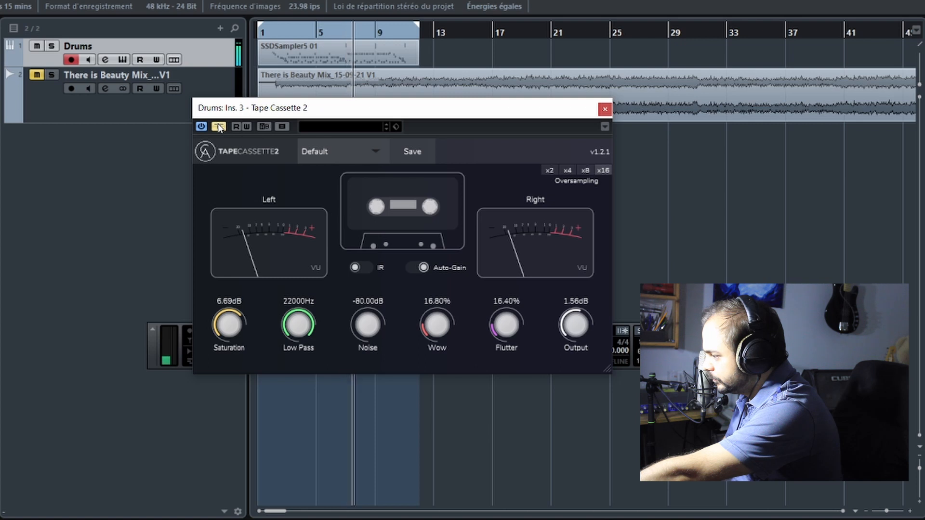
Step: Compare the playing drums with Tape Cassette 2 active and bypassed
{"action": "left_click", "coordinate": [219, 127]}
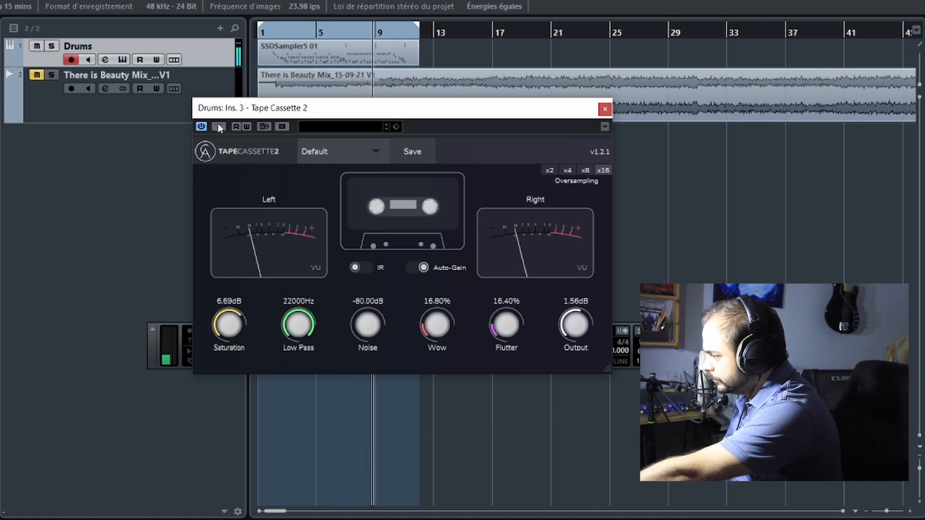
{"action": "left_click", "coordinate": [219, 127]}
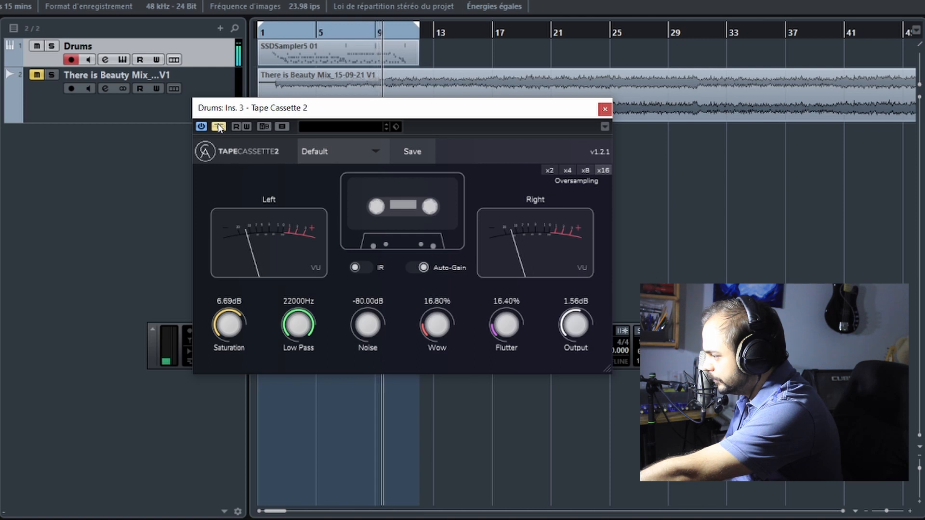
{"action": "left_click", "coordinate": [218, 125]}
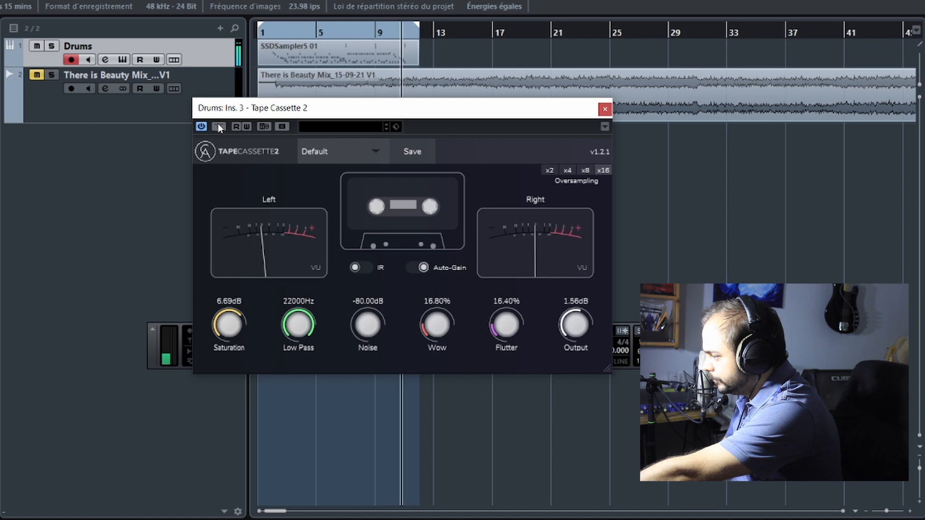
{"action": "left_click", "coordinate": [218, 126]}
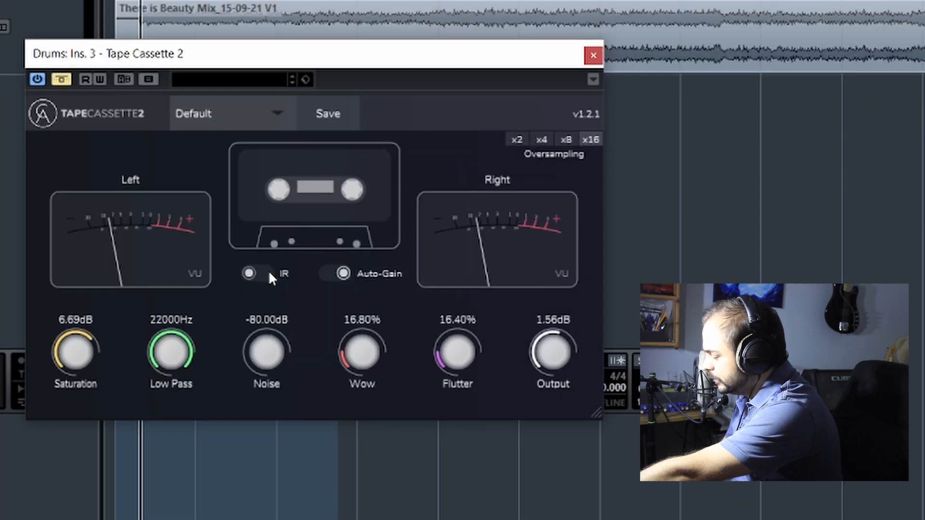
Step: Take Tape Cassette 2 out of bypass and compare the playing drums with IR on and off, leaving IR off
{"action": "left_click", "coordinate": [268, 273]}
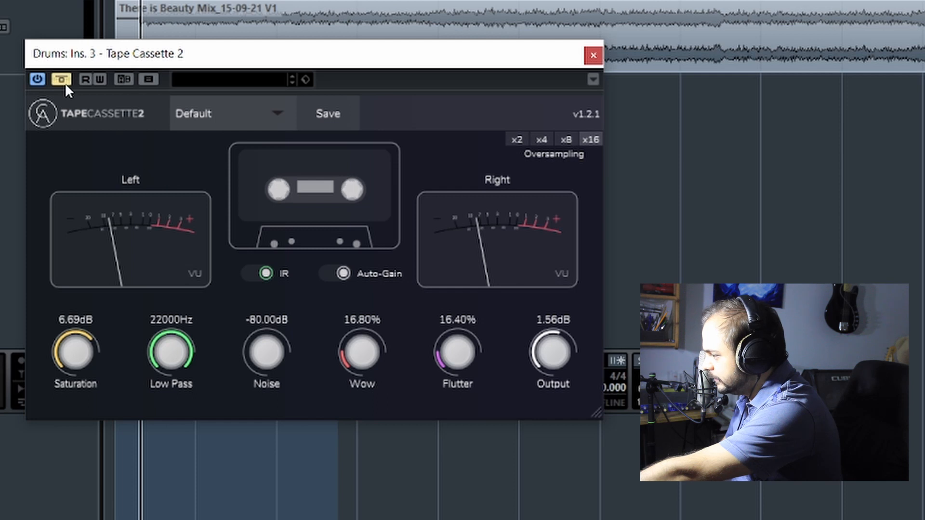
{"action": "left_click", "coordinate": [248, 273]}
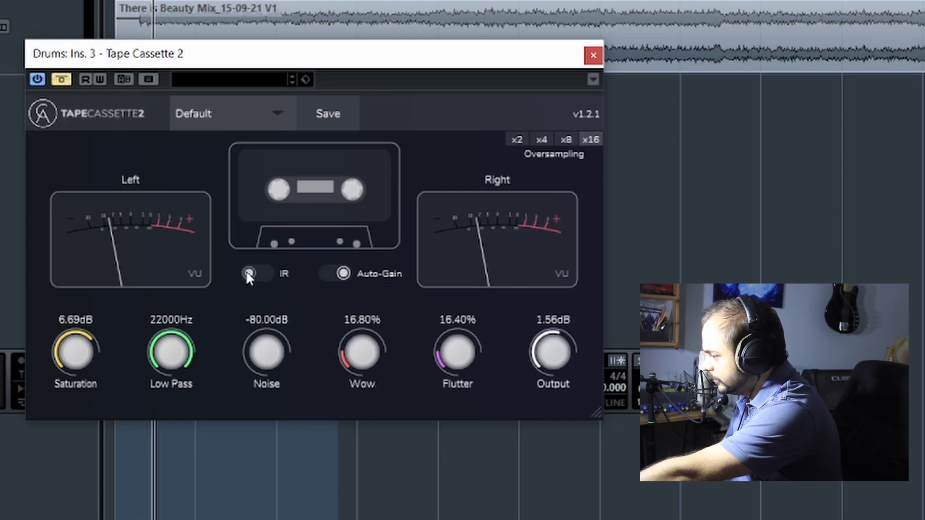
{"action": "left_click", "coordinate": [61, 79]}
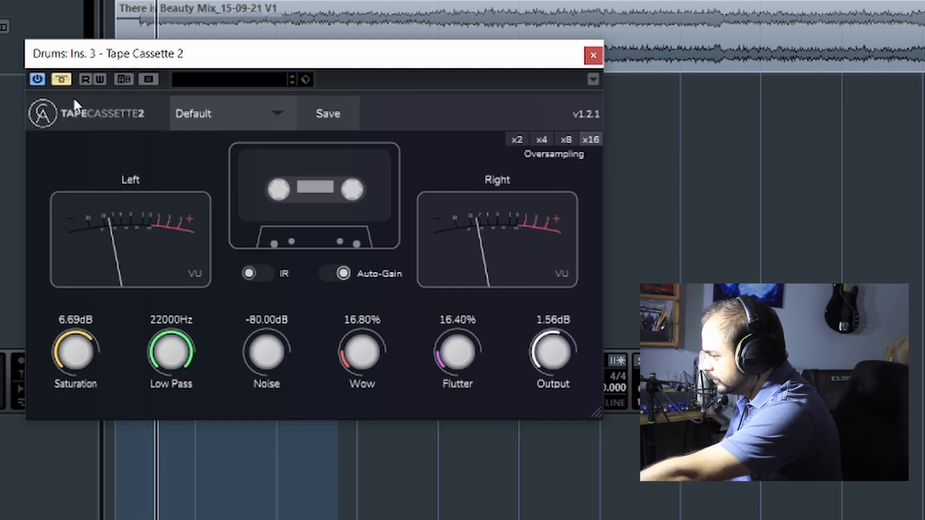
{"action": "left_click", "coordinate": [264, 273]}
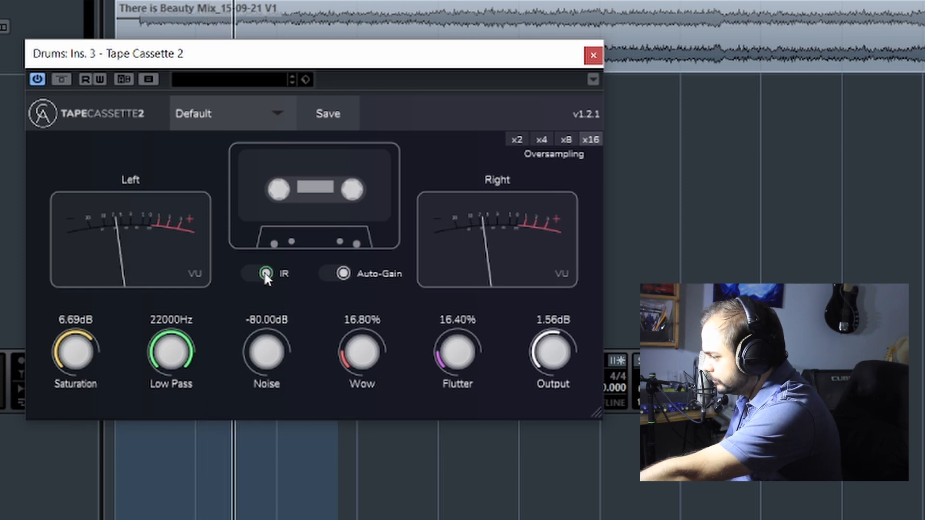
{"action": "left_click", "coordinate": [265, 275]}
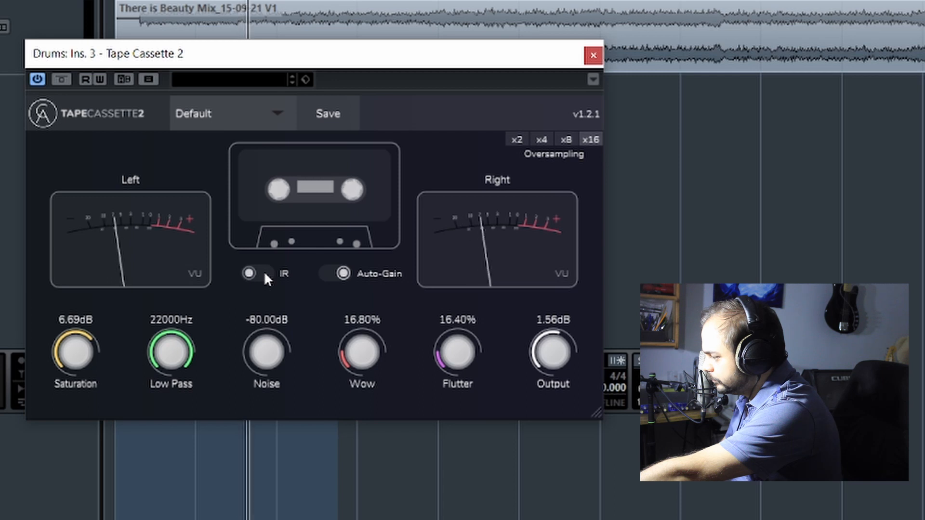
{"action": "left_click", "coordinate": [265, 274]}
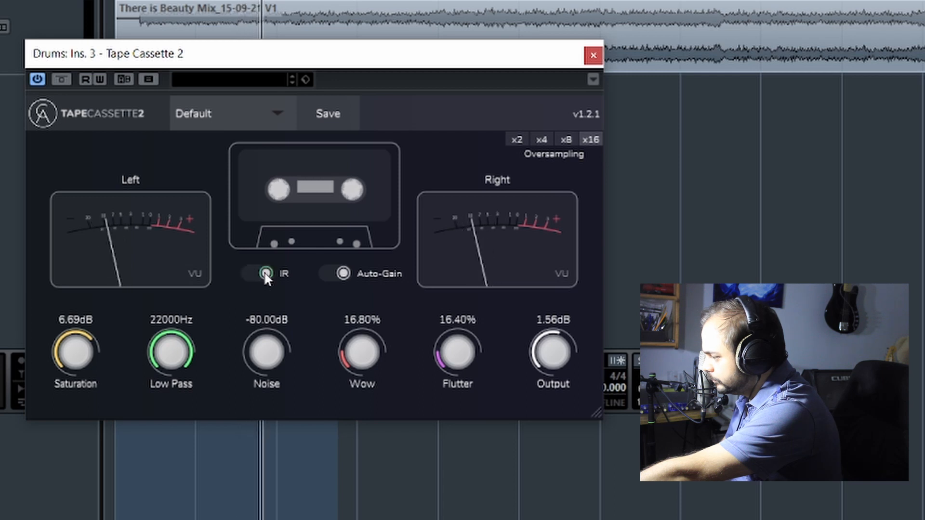
{"action": "left_click", "coordinate": [266, 274]}
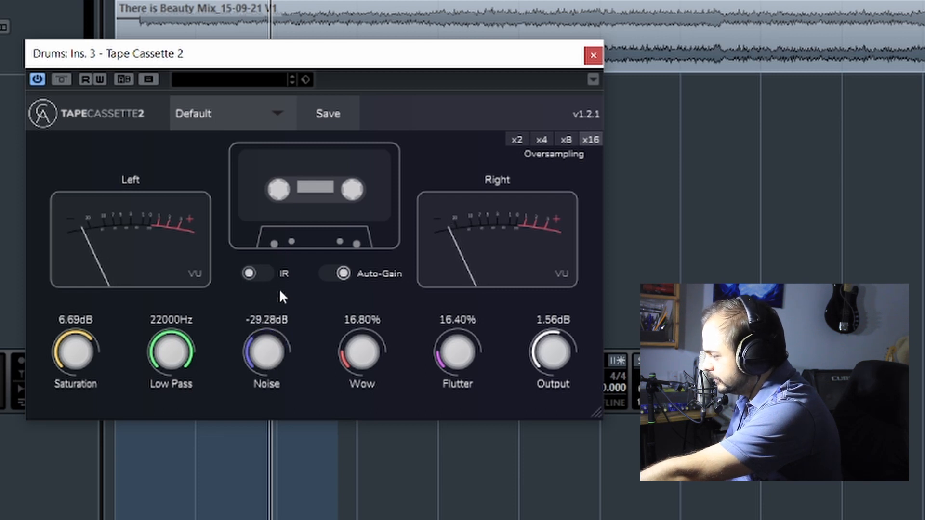
Step: Return Noise to -80.00 dB and play the drums again from near the start
{"action": "left_click_drag", "start_coordinate": [281, 259], "coordinate": [271, 373]}
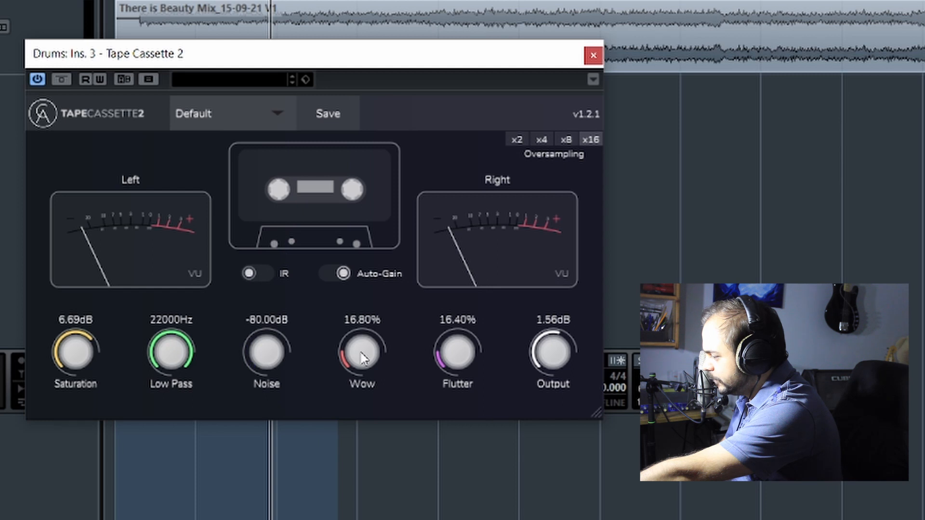
{"action": "key", "text": "space"}
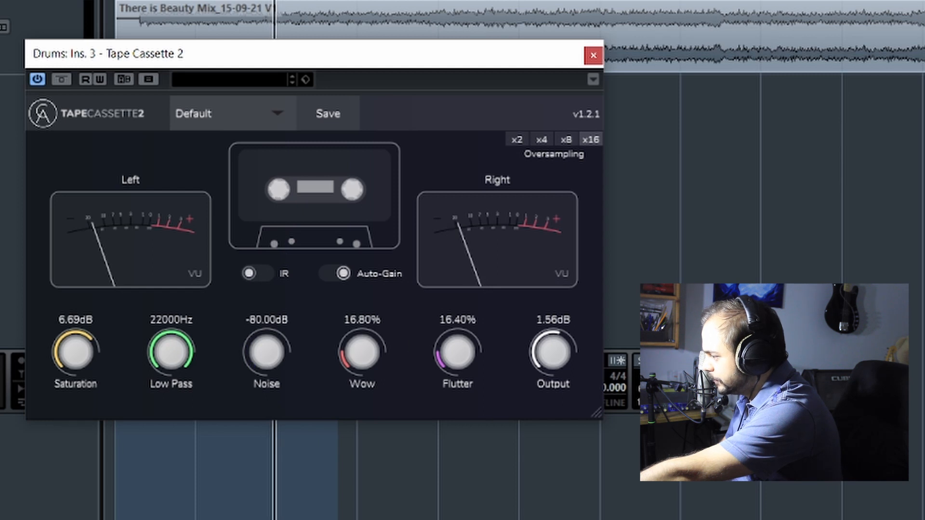
{"action": "left_click", "coordinate": [143, 1]}
Step: Set Wow to 14.40%, Flutter to 9.20% and Saturation to 24.00 dB on the playing drums, trying out Low Pass too
{"action": "mouse_move", "coordinate": [366, 346]}
{"action": "left_mouse_down"}
{"action": "mouse_move", "coordinate": [373, 185]}
{"action": "mouse_move", "coordinate": [361, 339]}
{"action": "left_mouse_up"}
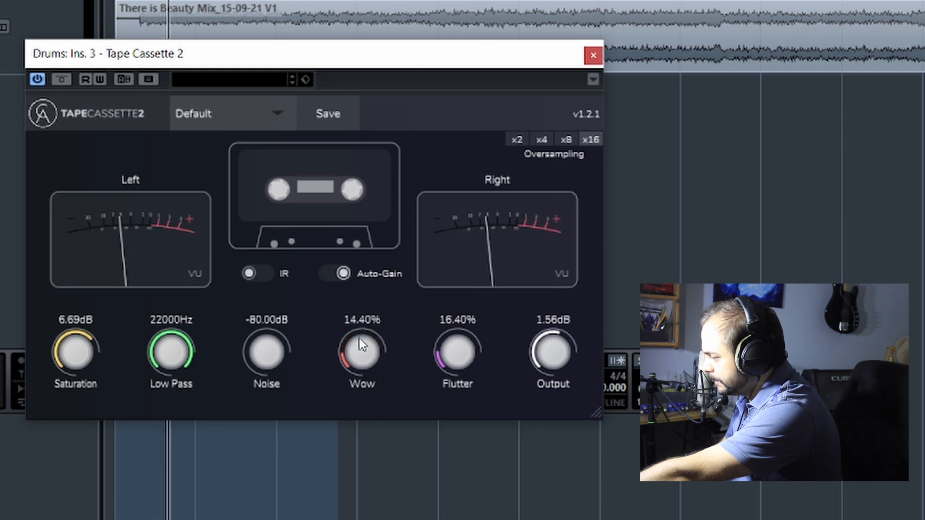
{"action": "mouse_move", "coordinate": [433, 353]}
{"action": "left_mouse_down"}
{"action": "mouse_move", "coordinate": [455, 236]}
{"action": "mouse_move", "coordinate": [454, 260]}
{"action": "mouse_move", "coordinate": [446, 207]}
{"action": "mouse_move", "coordinate": [441, 308]}
{"action": "mouse_move", "coordinate": [424, 365]}
{"action": "left_mouse_up"}
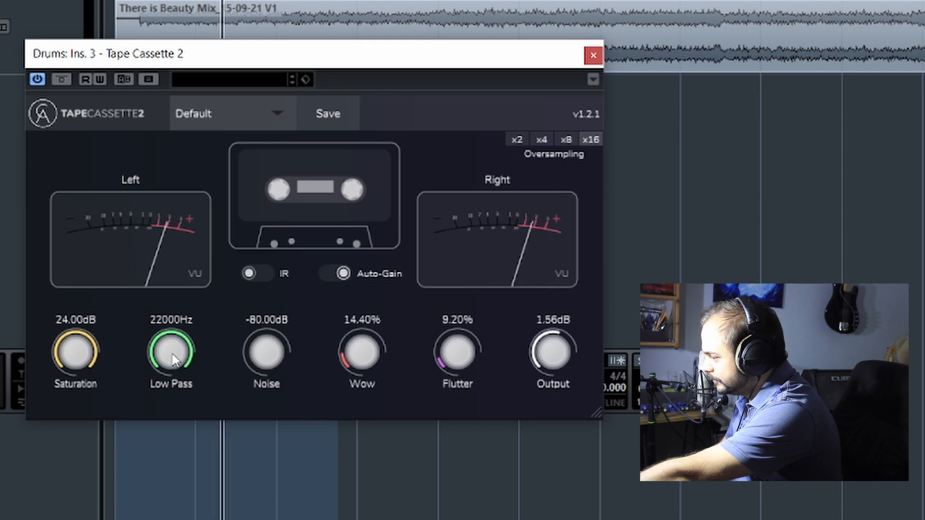
{"action": "left_click_drag", "start_coordinate": [162, 364], "coordinate": [102, 266]}
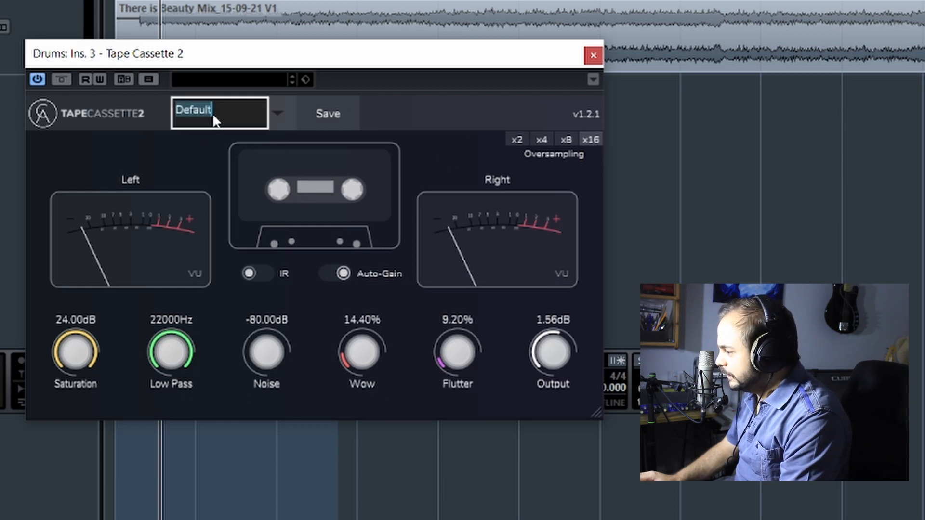
Step: Check Tape Cassette 2's preset list, then replace its window with FerricTDSmkII from the drums' fourth insert
{"action": "left_click", "coordinate": [268, 114]}
{"action": "left_click", "coordinate": [283, 120]}
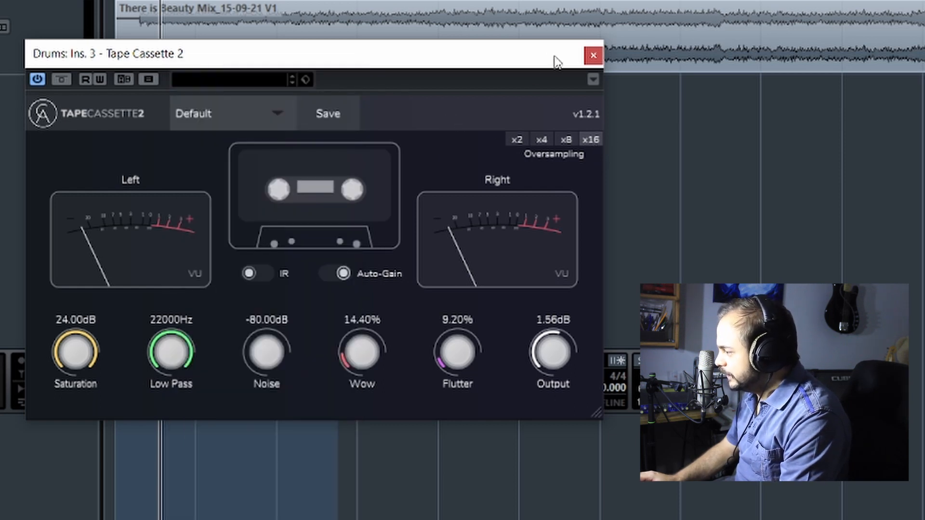
{"action": "left_click", "coordinate": [594, 55]}
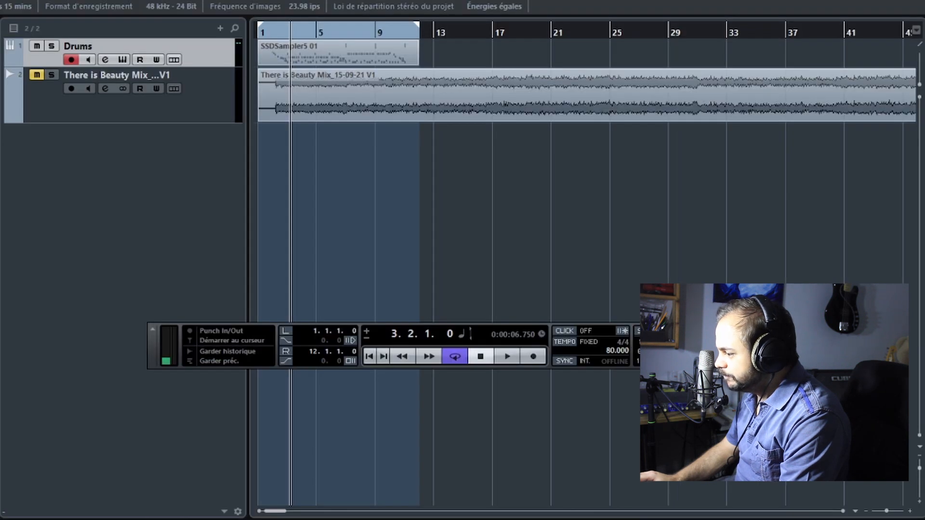
{"action": "left_click", "coordinate": [2, 294]}
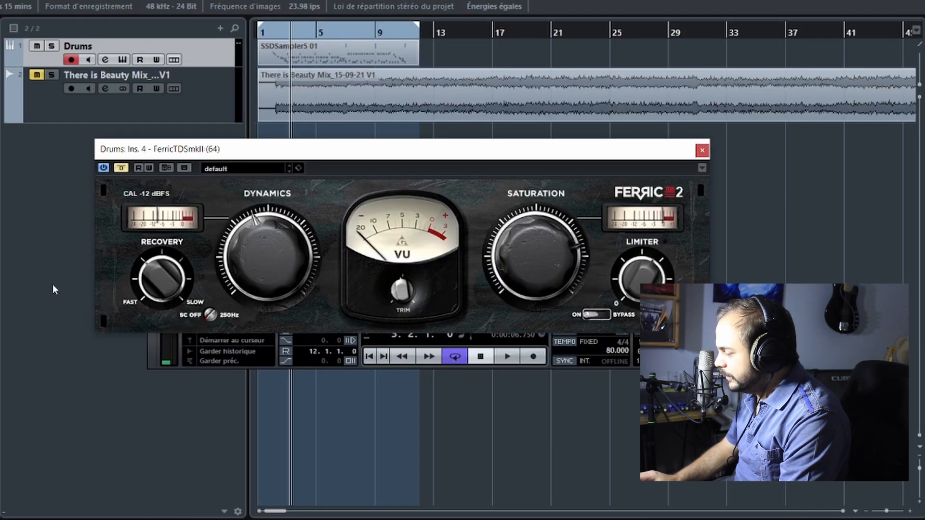
Step: Play the drums from bar 2 to compare FerricTDSmkII bypassed and active, and stop playback with it active
{"action": "left_click", "coordinate": [278, 38]}
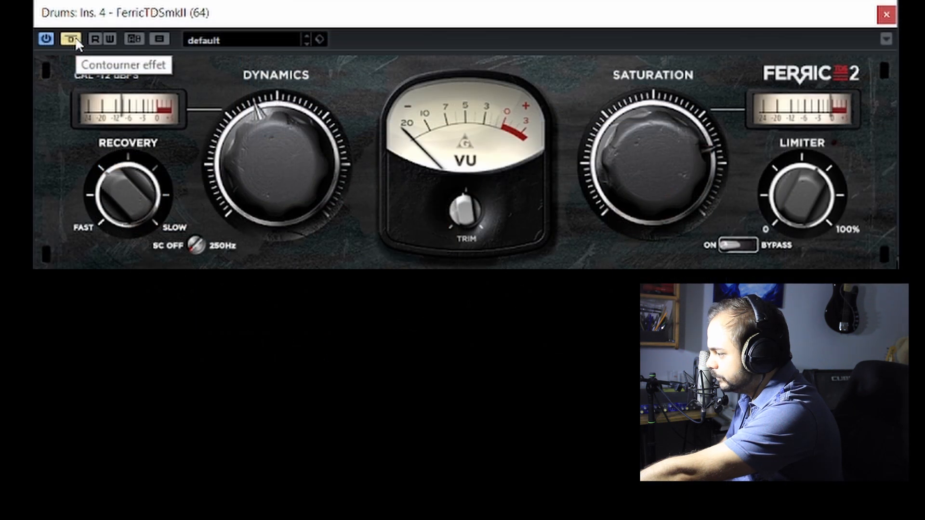
{"action": "left_click", "coordinate": [73, 40]}
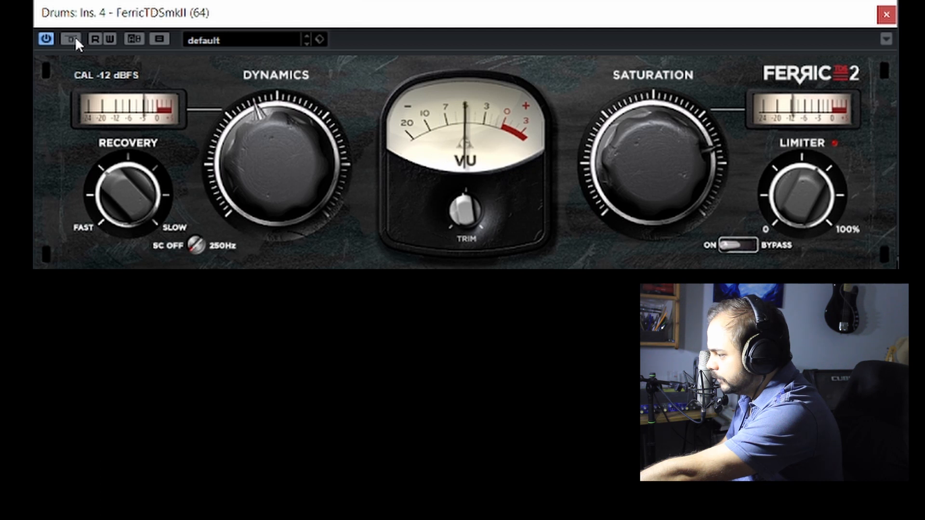
{"action": "left_click", "coordinate": [75, 39]}
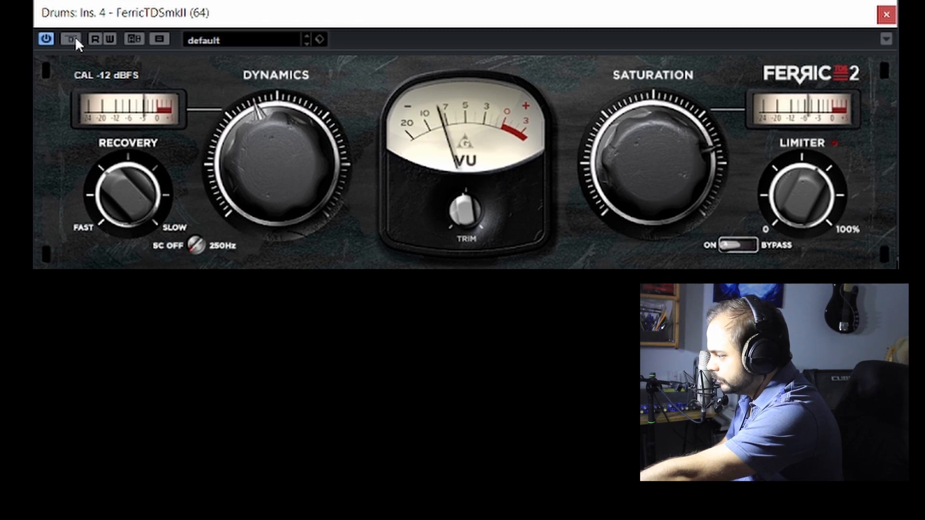
{"action": "key", "text": "space"}
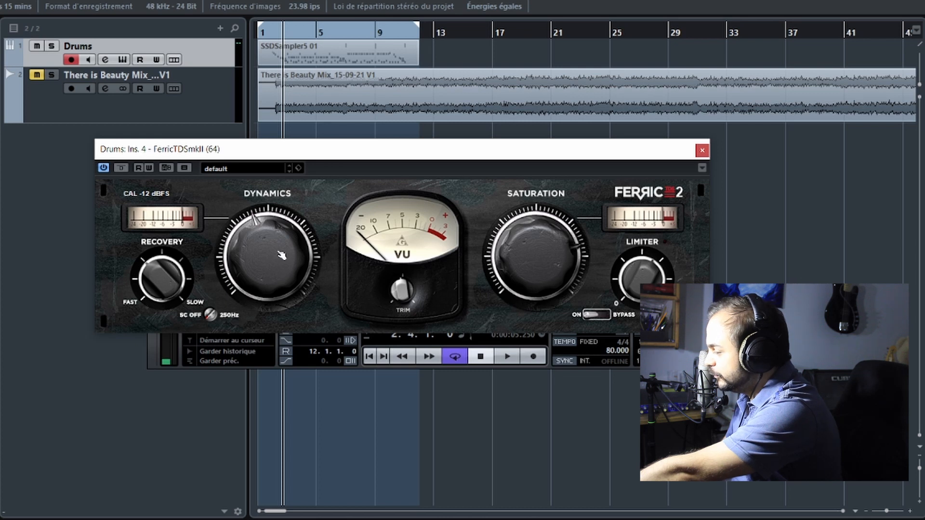
Step: Resume the drums and sweep FerricTDSmkII's Dynamics between maximum and minimum, leaving it at minimum
{"action": "key", "text": "space"}
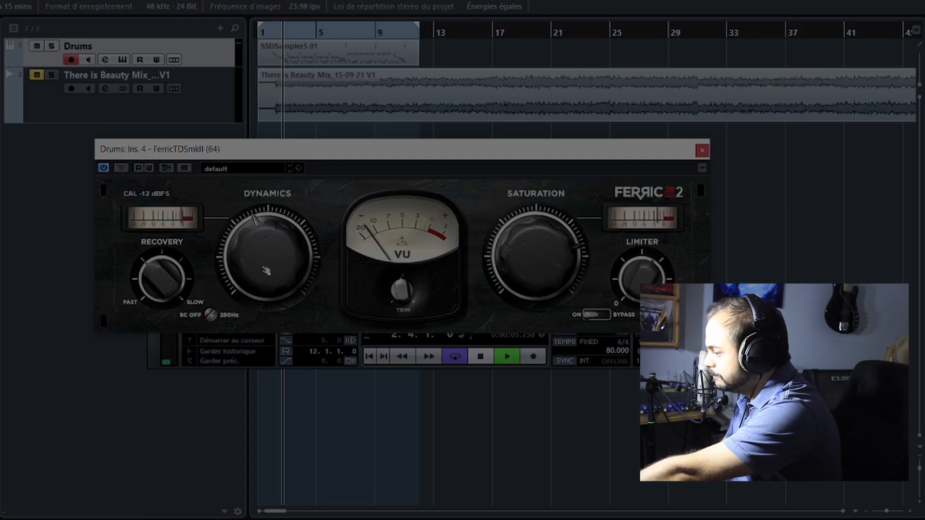
{"action": "left_click_drag", "start_coordinate": [268, 260], "coordinate": [268, 239]}
{"action": "left_click_drag", "start_coordinate": [277, 164], "coordinate": [277, 134]}
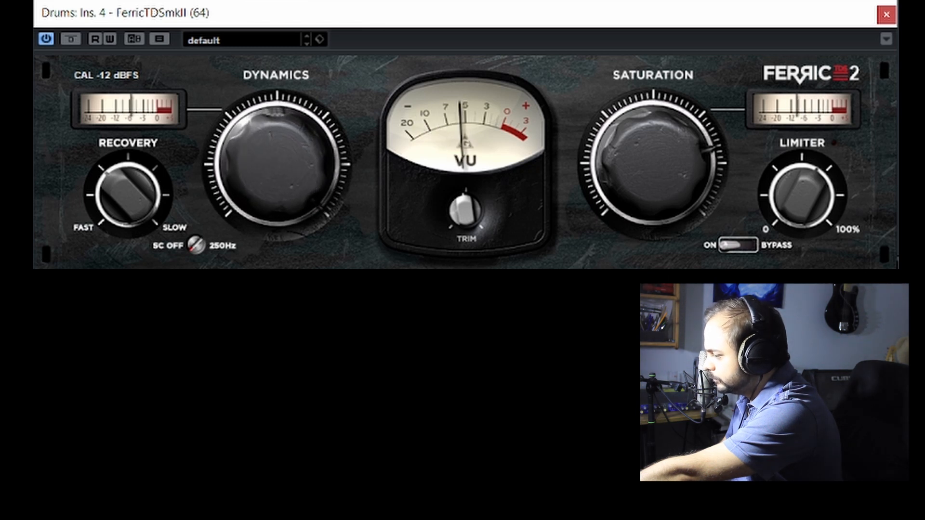
{"action": "left_click_drag", "start_coordinate": [277, 164], "coordinate": [277, 231]}
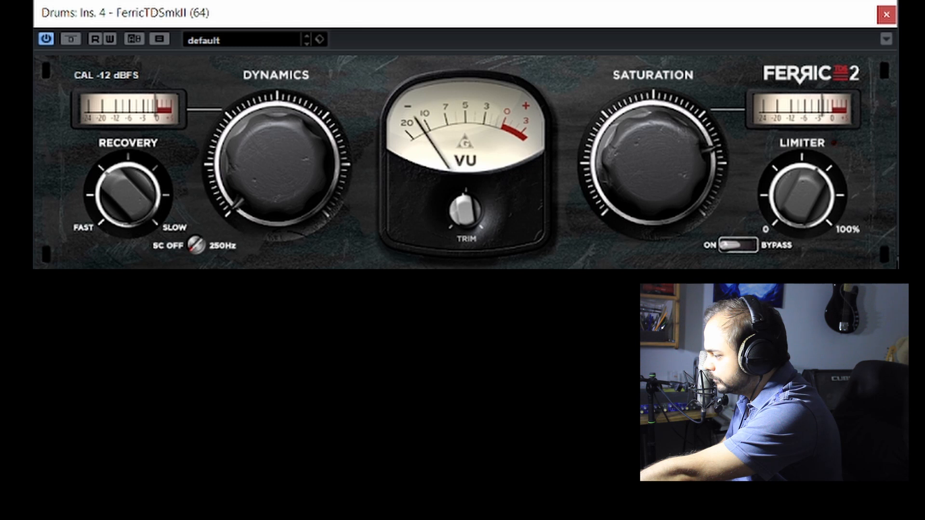
{"action": "left_click_drag", "start_coordinate": [277, 164], "coordinate": [277, 97]}
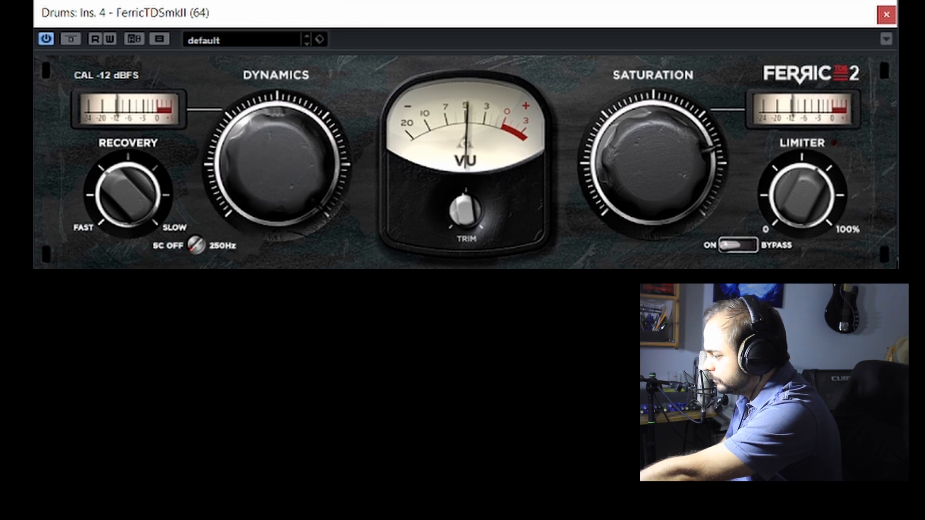
{"action": "left_click_drag", "start_coordinate": [269, 154], "coordinate": [268, 226]}
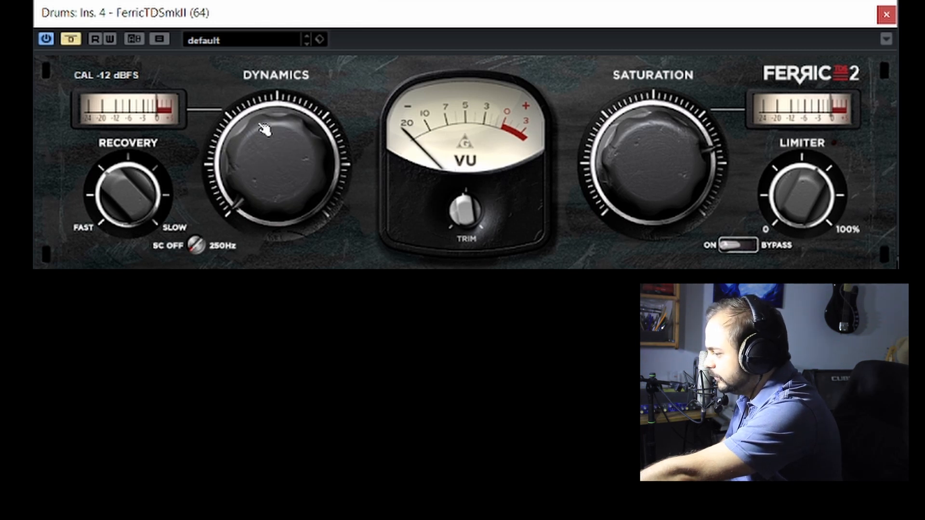
Step: Compare the drums with FerricTDSmkII bypassed and active at minimum Dynamics
{"action": "left_click", "coordinate": [75, 42]}
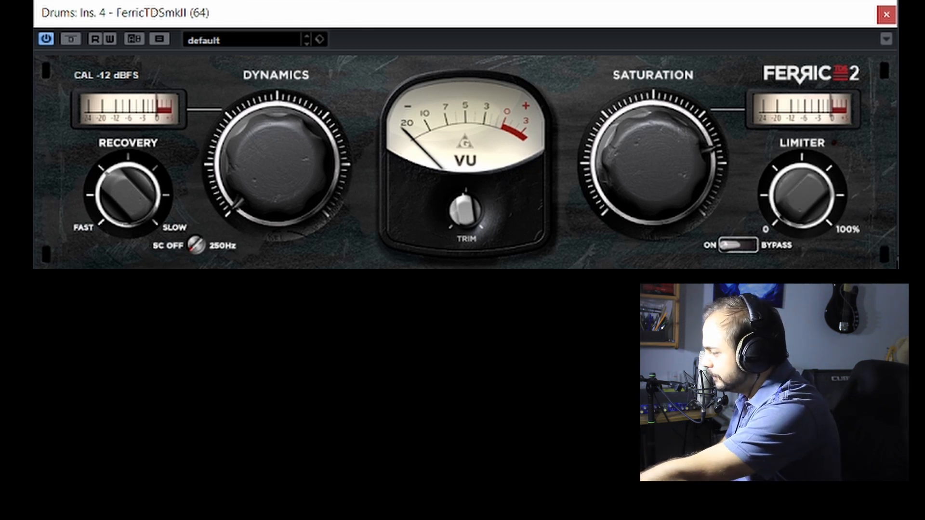
{"action": "left_click", "coordinate": [70, 41]}
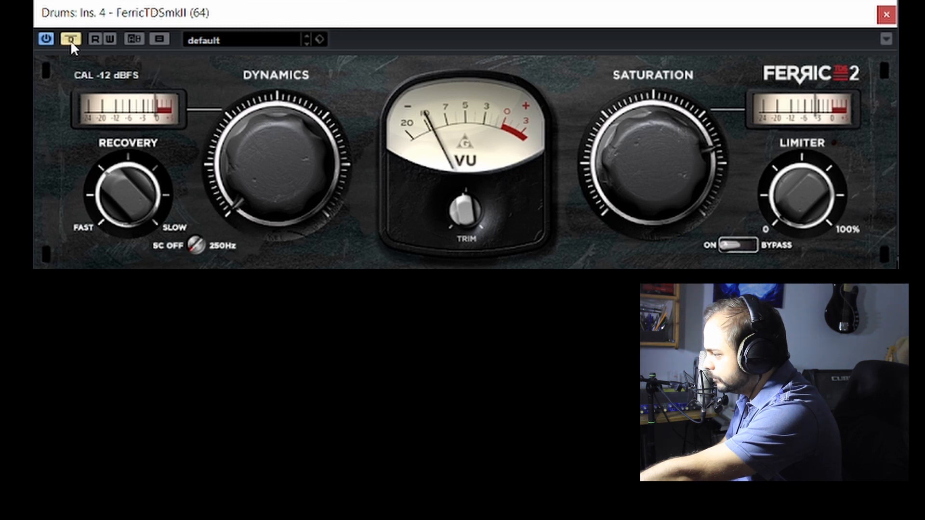
{"action": "left_click", "coordinate": [71, 39]}
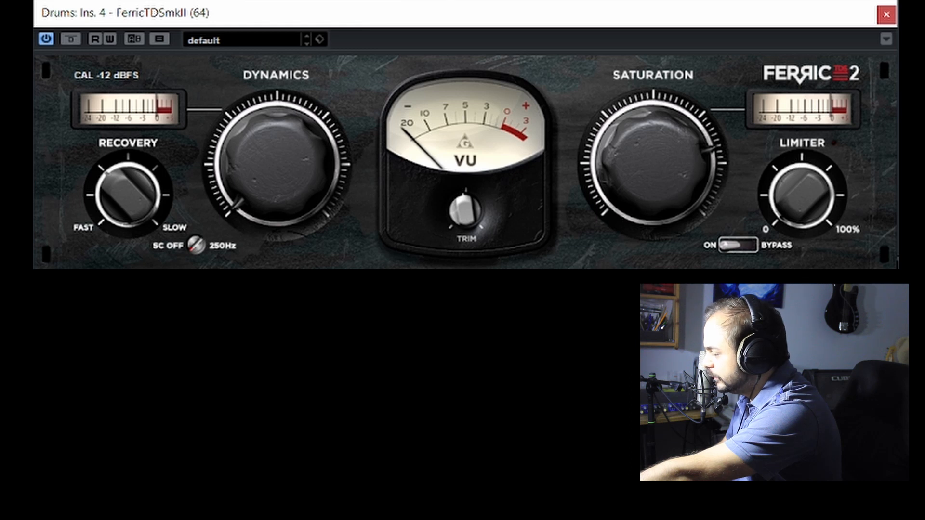
Step: Turn FerricTDSmkII's Saturation down to minimum and compare the drums with the plugin bypassed and active
{"action": "left_click_drag", "start_coordinate": [664, 172], "coordinate": [664, 222]}
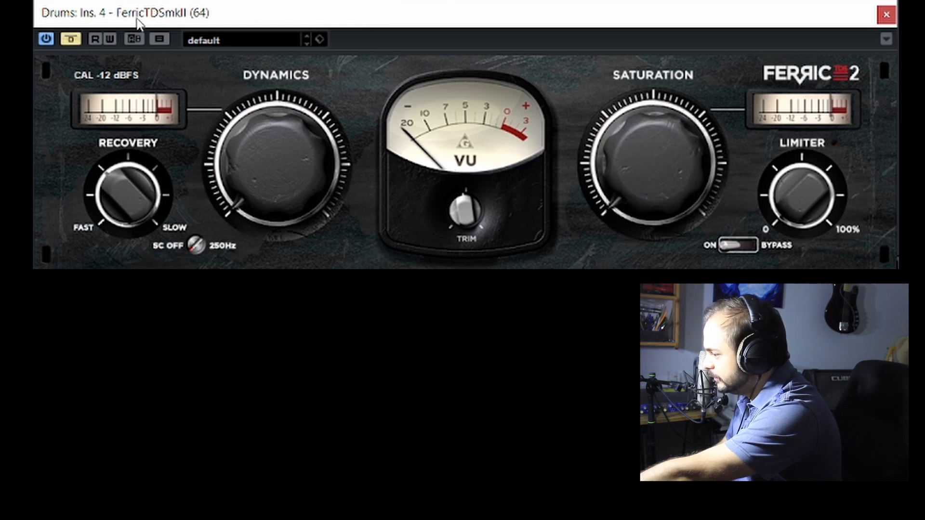
{"action": "left_click", "coordinate": [78, 40]}
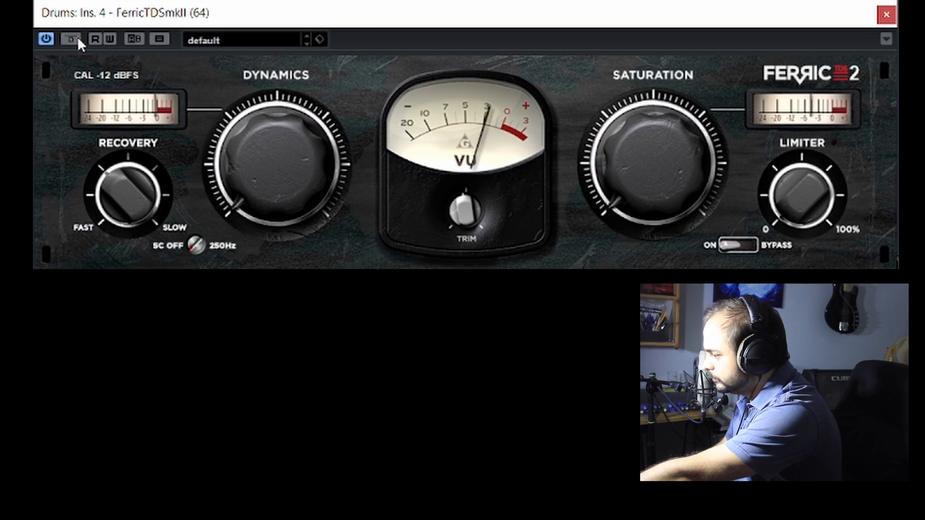
{"action": "left_click", "coordinate": [72, 39]}
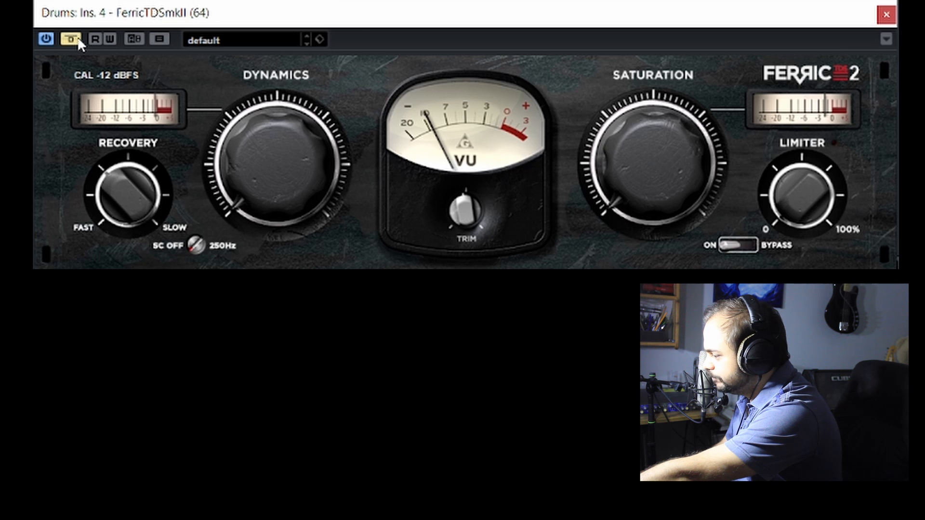
{"action": "left_click", "coordinate": [77, 39]}
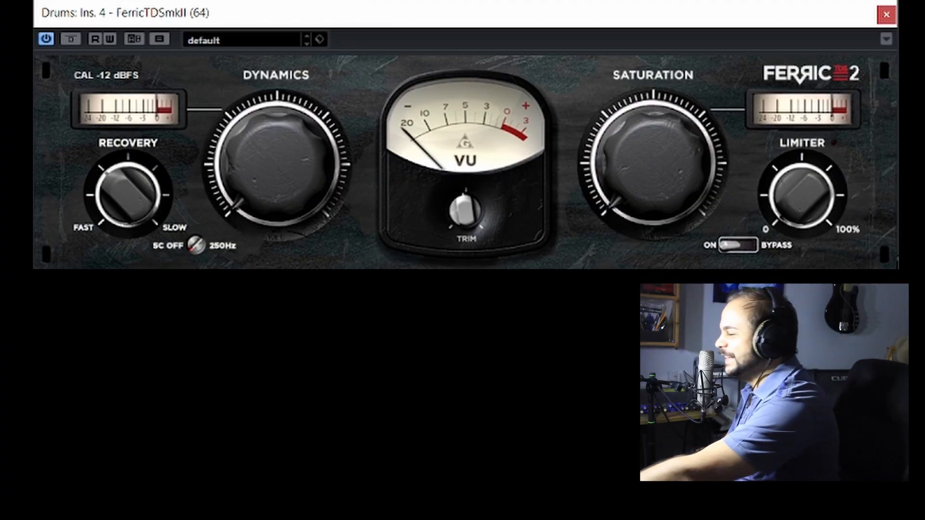
Step: Raise FerricTDSmkII's Dynamics and Saturation close to maximum and set Recovery to its middle position
{"action": "left_click_drag", "start_coordinate": [277, 164], "coordinate": [277, 91]}
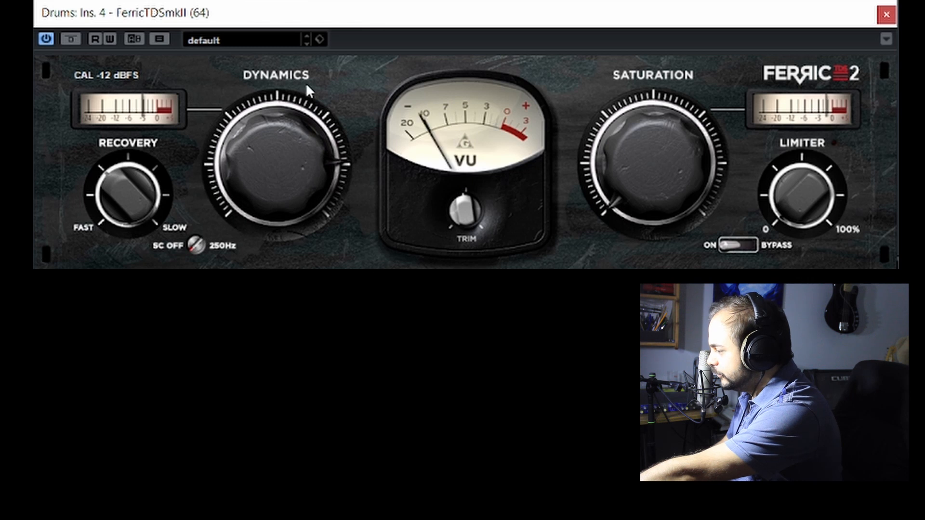
{"action": "left_click_drag", "start_coordinate": [693, 148], "coordinate": [694, 115]}
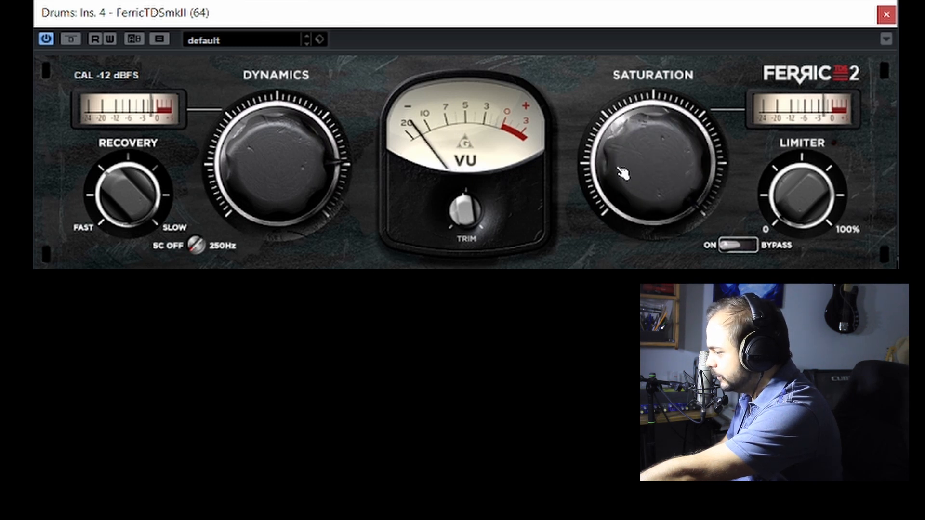
{"action": "left_click_drag", "start_coordinate": [223, 155], "coordinate": [222, 140]}
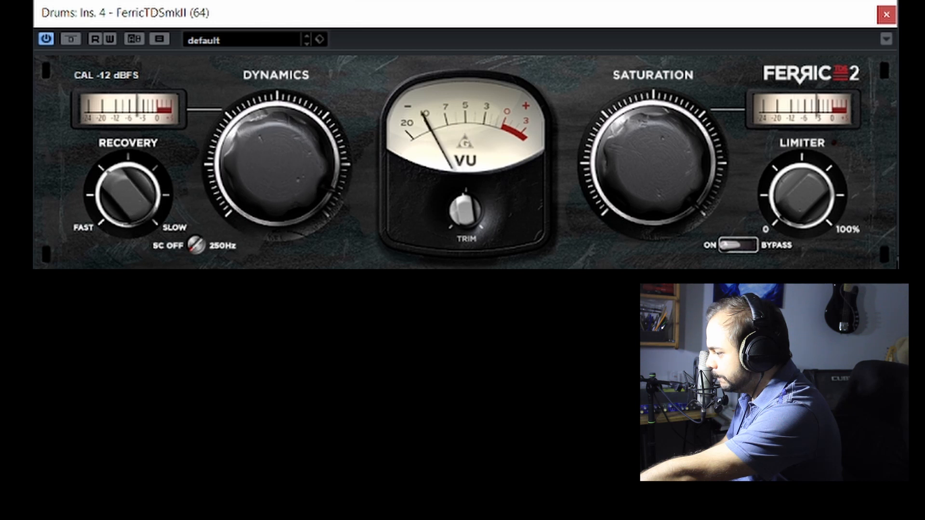
{"action": "left_click_drag", "start_coordinate": [128, 195], "coordinate": [127, 216]}
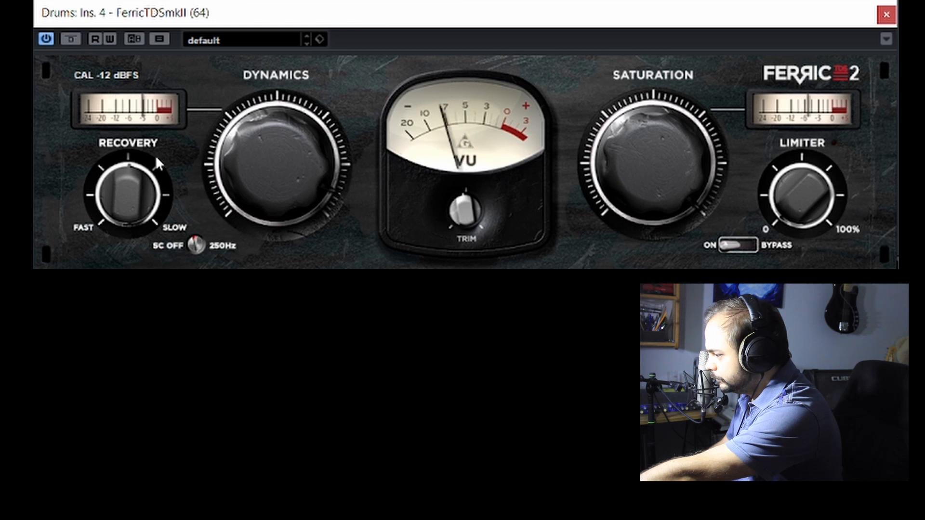
Step: Compare the drums with FerricTDSmkII bypassed and active at the high Dynamics and Saturation settings
{"action": "left_click", "coordinate": [78, 40]}
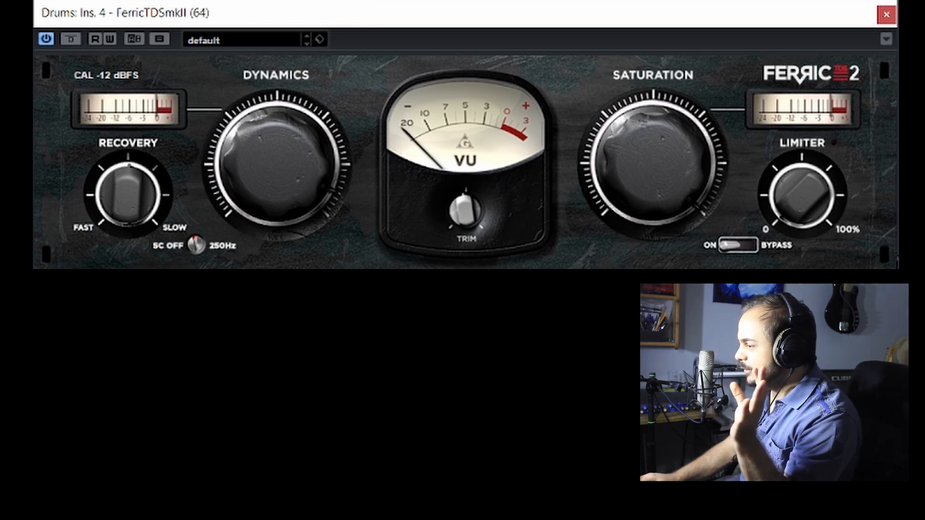
{"action": "left_click", "coordinate": [71, 39]}
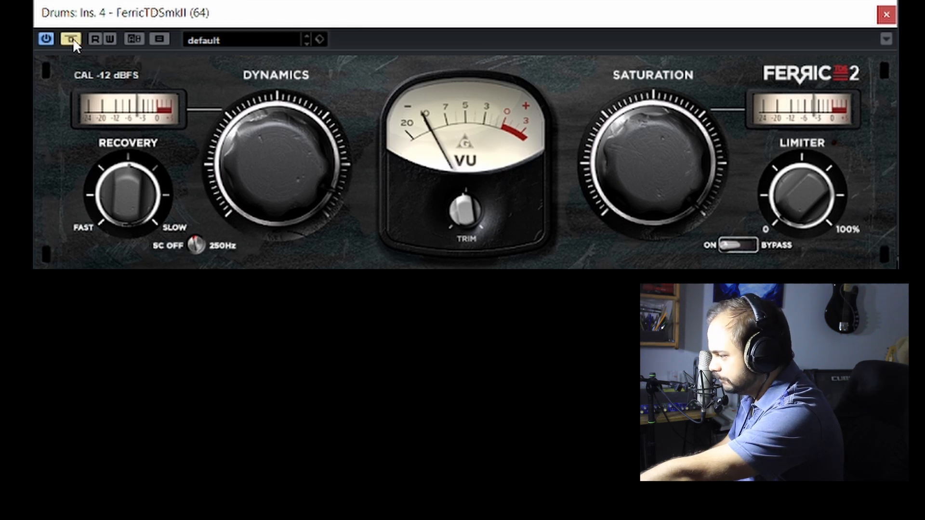
{"action": "left_click", "coordinate": [73, 38]}
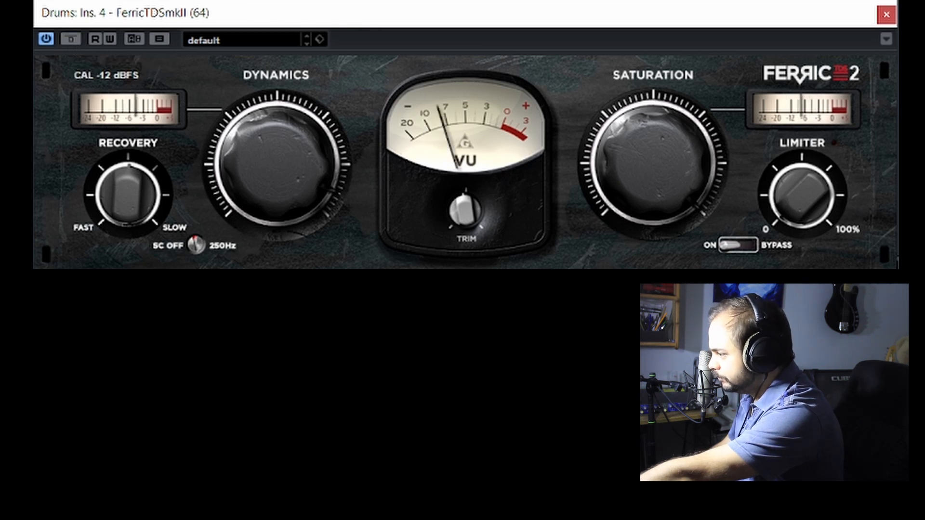
{"action": "left_click", "coordinate": [72, 38]}
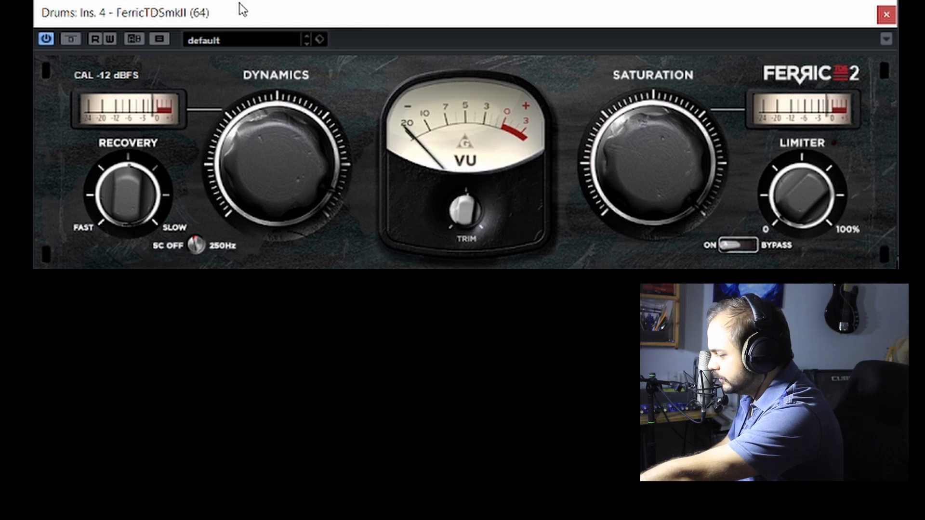
{"action": "left_click", "coordinate": [73, 41]}
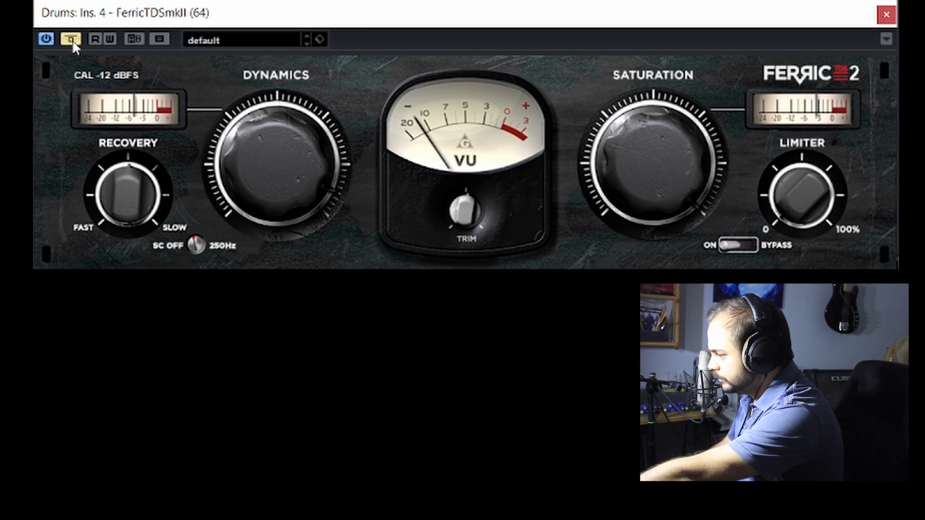
{"action": "left_click", "coordinate": [72, 39]}
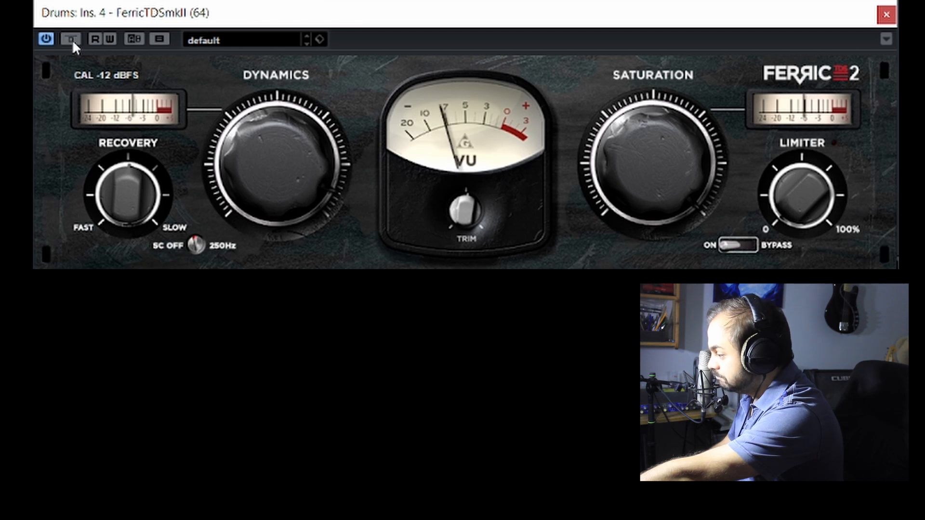
{"action": "left_click", "coordinate": [71, 40]}
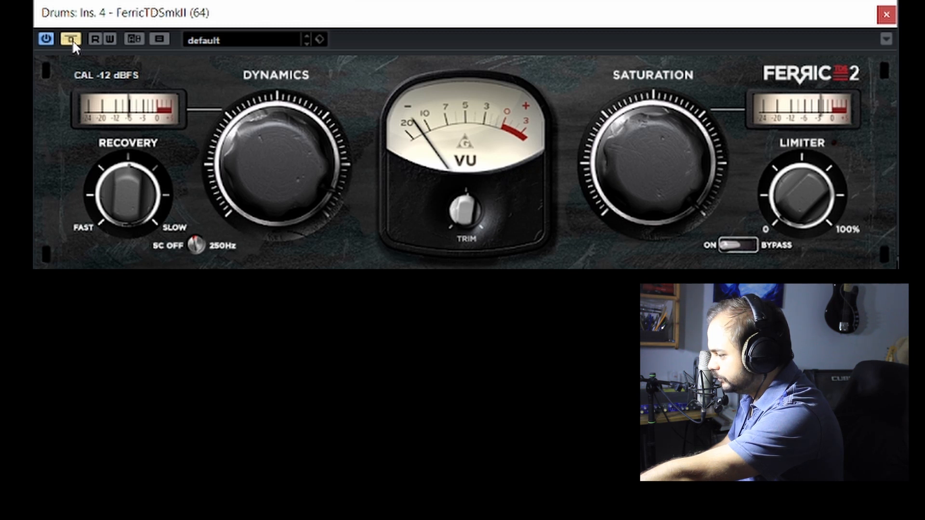
{"action": "left_click", "coordinate": [71, 40]}
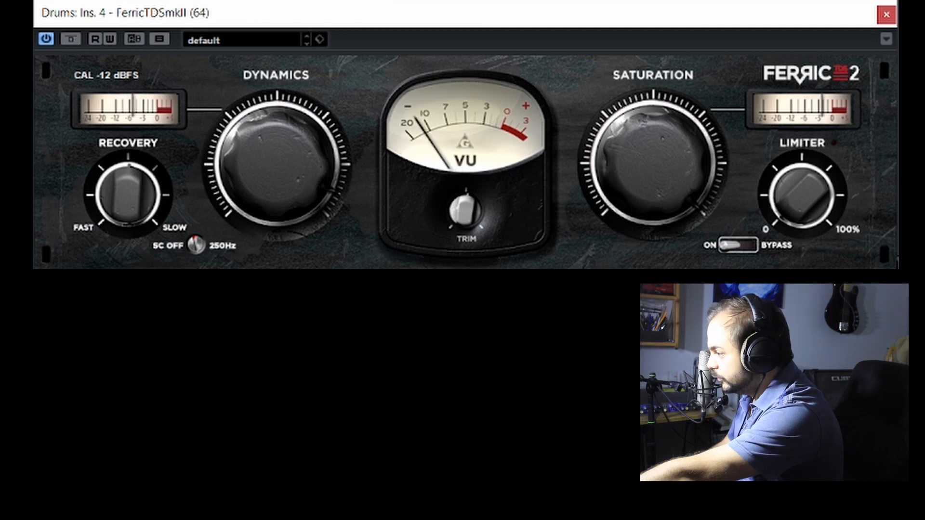
Step: Turn up FerricTDSmkII's Limiter and compare the drums with the plugin bypassed and active
{"action": "left_click_drag", "start_coordinate": [790, 211], "coordinate": [790, 190]}
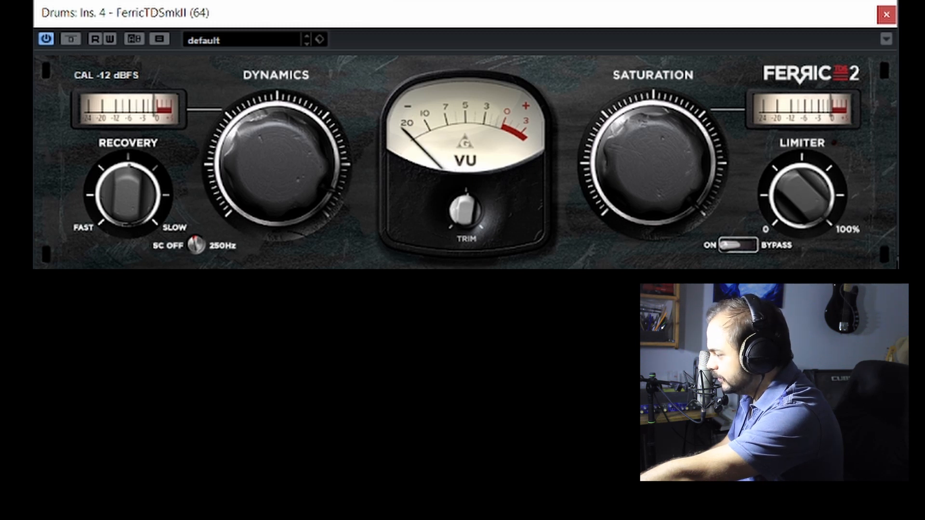
{"action": "left_click", "coordinate": [74, 35]}
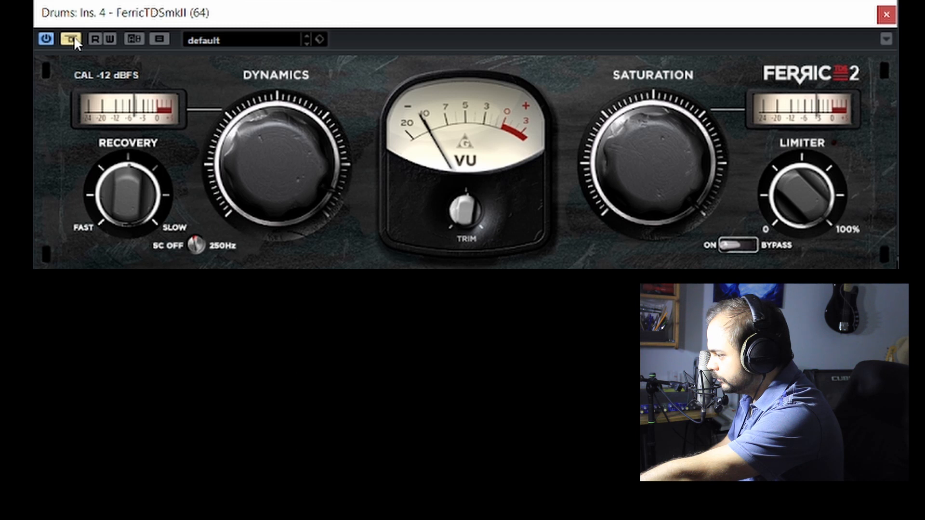
{"action": "left_click", "coordinate": [73, 36]}
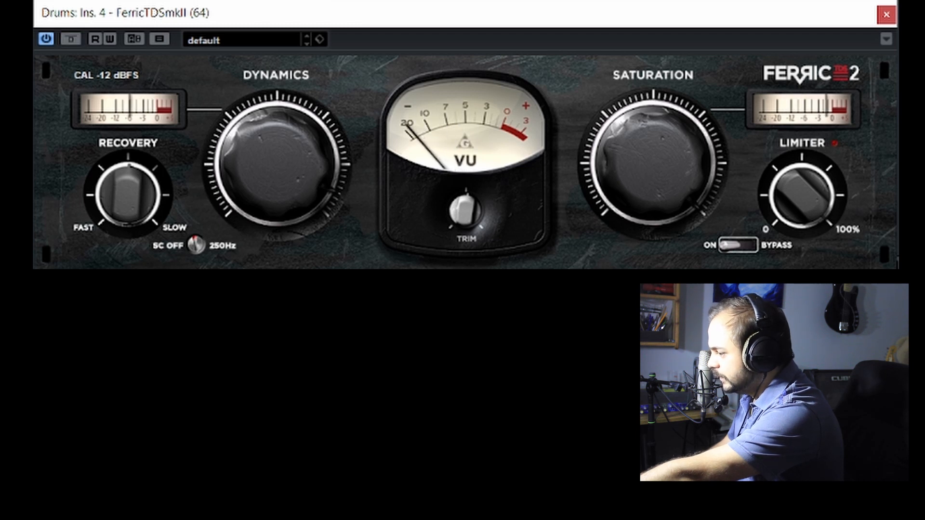
{"action": "left_click", "coordinate": [72, 38]}
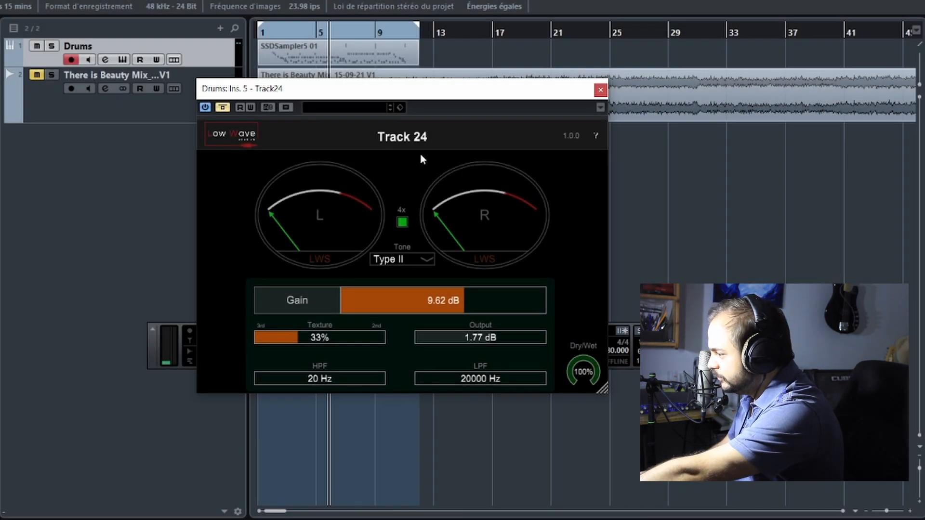
Step: Play the drums from about bar 3, compare them with Track 24 bypassed and active, and leave it active
{"action": "left_click", "coordinate": [287, 33]}
{"action": "key", "text": "space"}
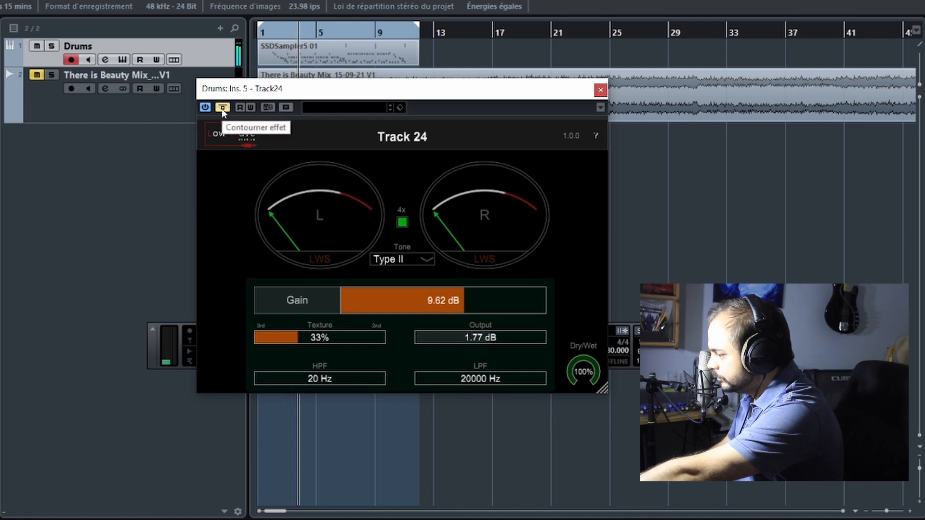
{"action": "left_click", "coordinate": [222, 108]}
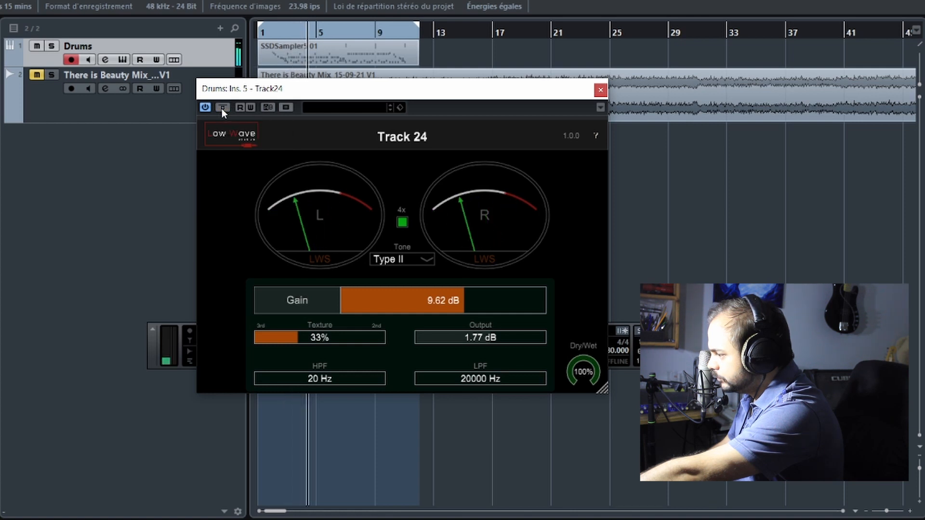
{"action": "left_click", "coordinate": [221, 108]}
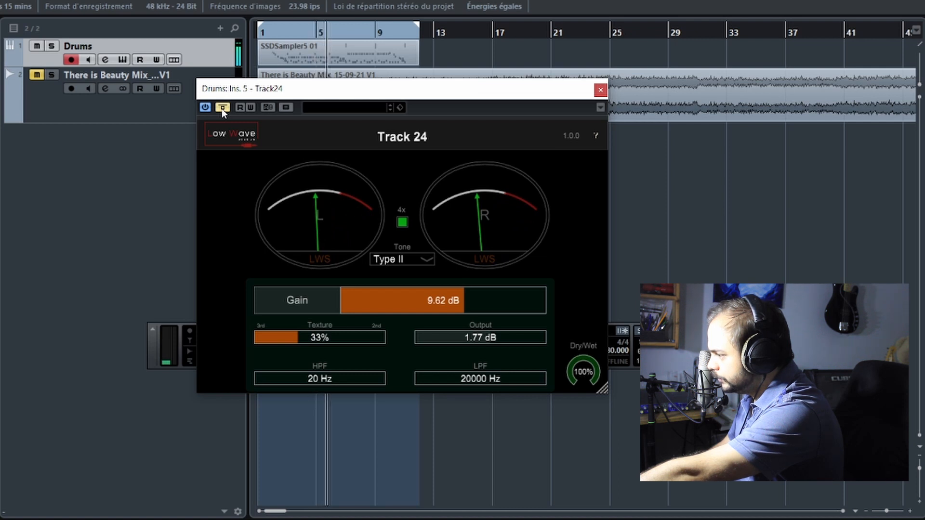
{"action": "left_click", "coordinate": [222, 107]}
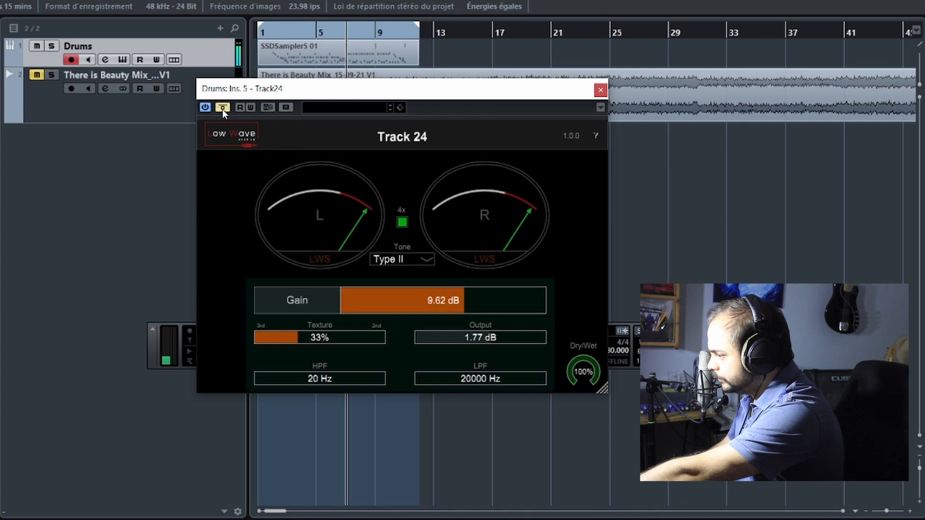
{"action": "left_click", "coordinate": [222, 108]}
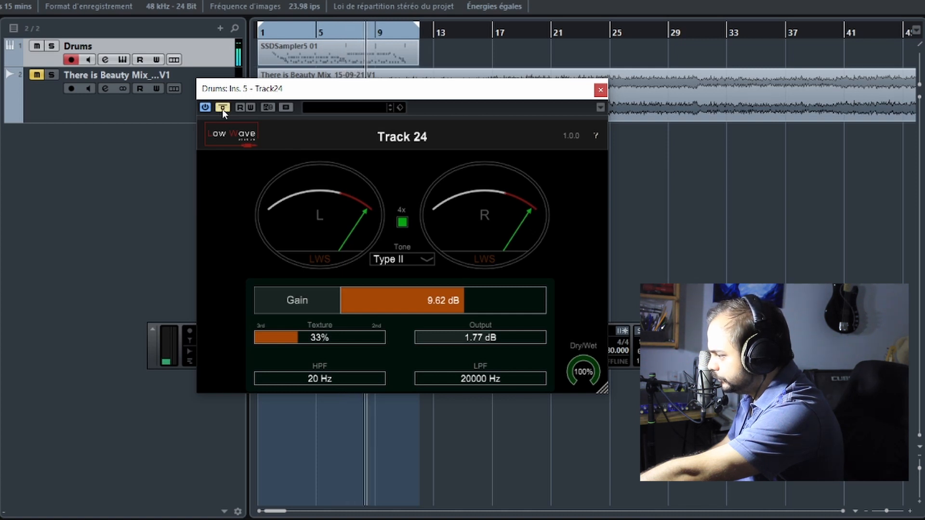
{"action": "left_click", "coordinate": [221, 108]}
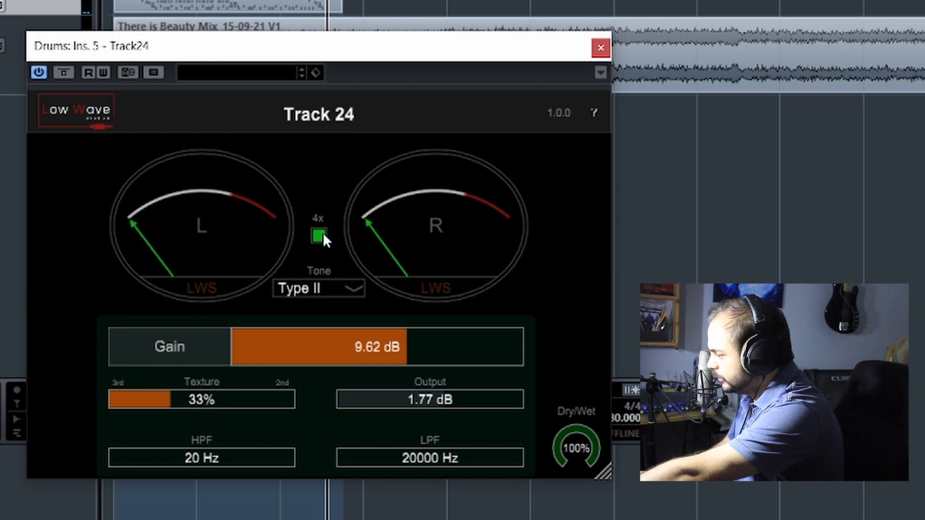
Step: Review the tape types available for Track 24's Tone setting without choosing another one
{"action": "left_click", "coordinate": [317, 288]}
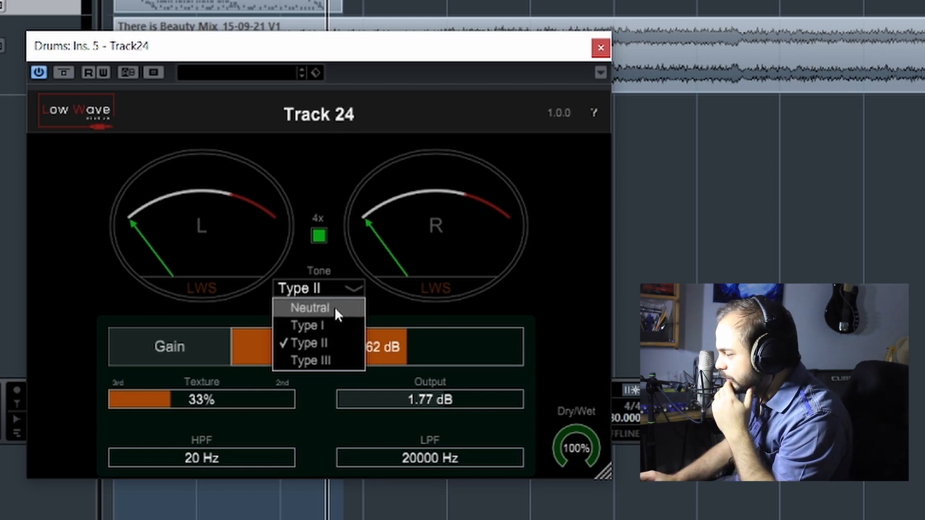
{"action": "left_click", "coordinate": [339, 264]}
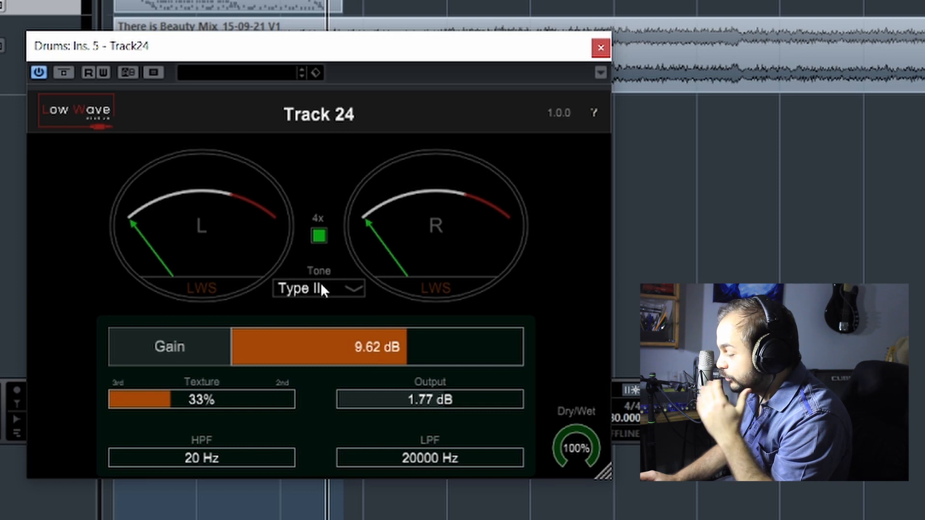
{"action": "left_click", "coordinate": [354, 287]}
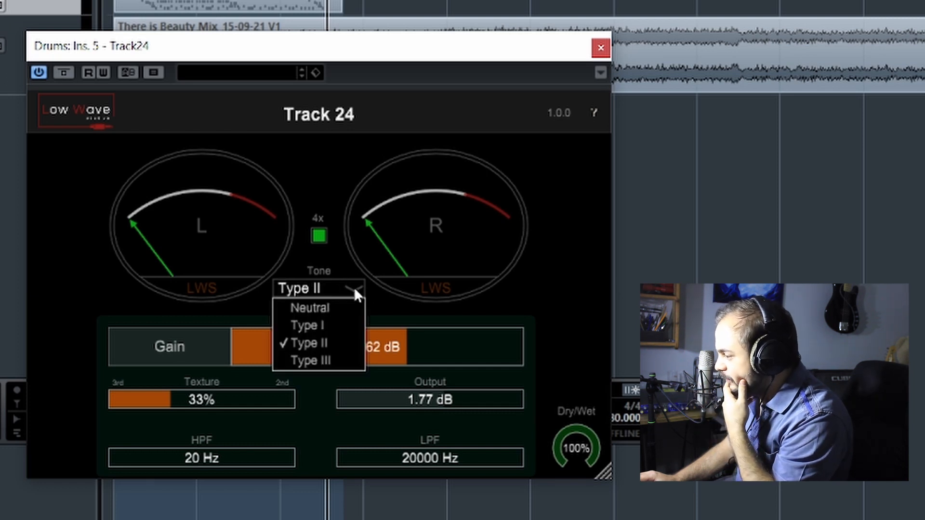
{"action": "left_click", "coordinate": [356, 262]}
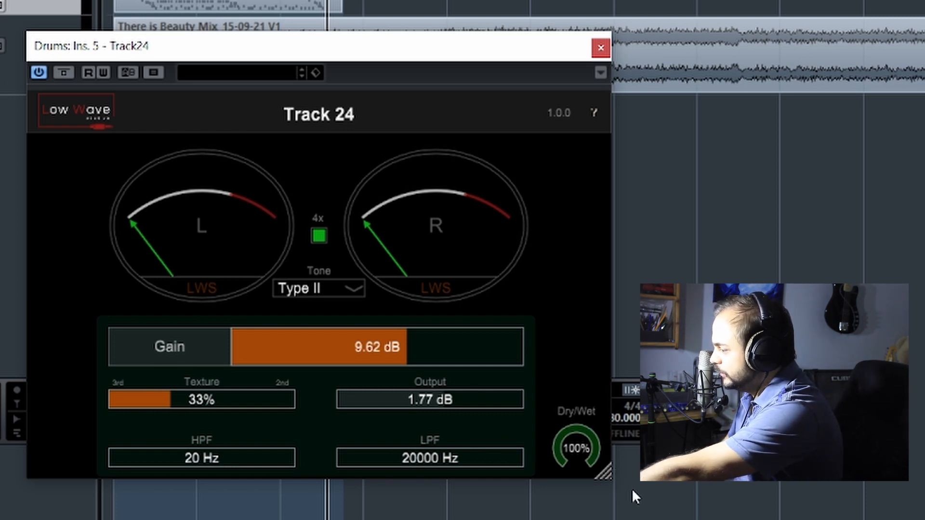
Step: Enlarge the Track 24 window, raise its Gain to 23.77 dB and sweep Texture from 0% to 100% during playback
{"action": "left_click_drag", "start_coordinate": [602, 473], "coordinate": [591, 490]}
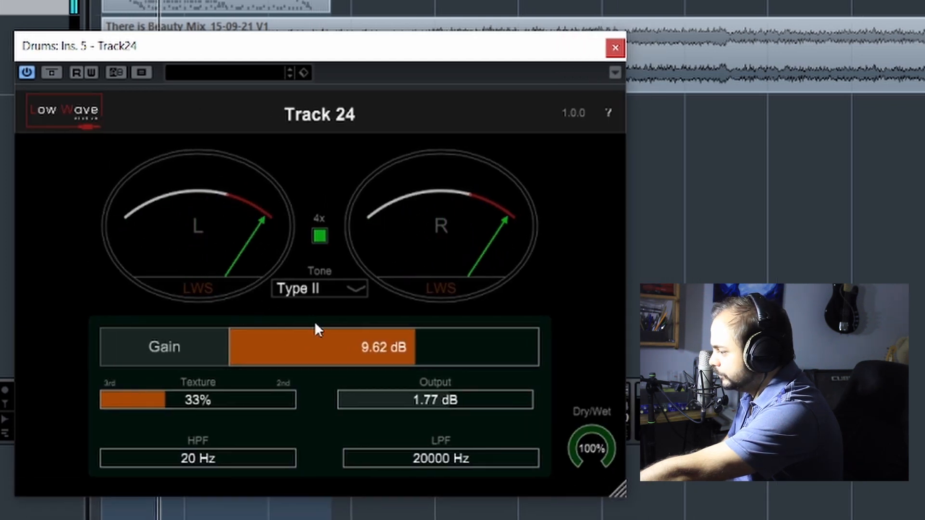
{"action": "left_click_drag", "start_coordinate": [332, 347], "coordinate": [537, 370]}
{"action": "left_click_drag", "start_coordinate": [270, 400], "coordinate": [96, 403]}
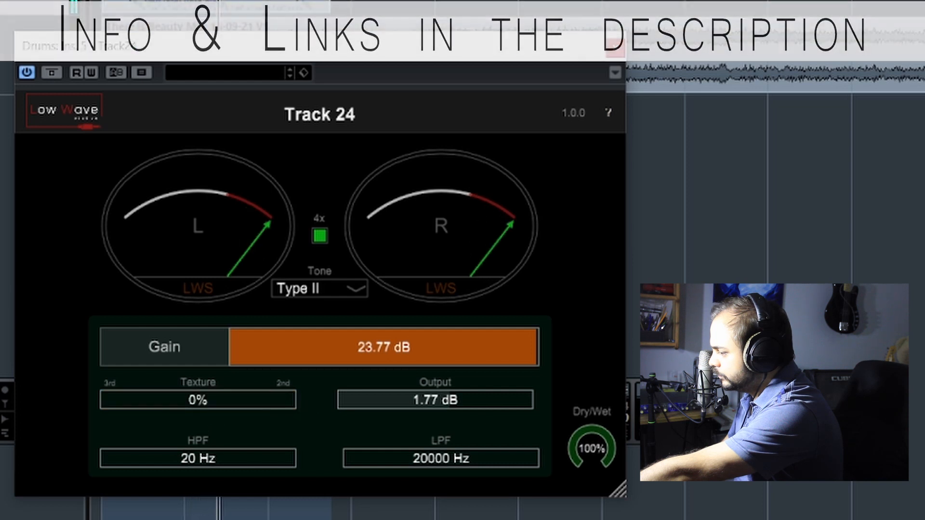
{"action": "left_click_drag", "start_coordinate": [101, 403], "coordinate": [91, 516]}
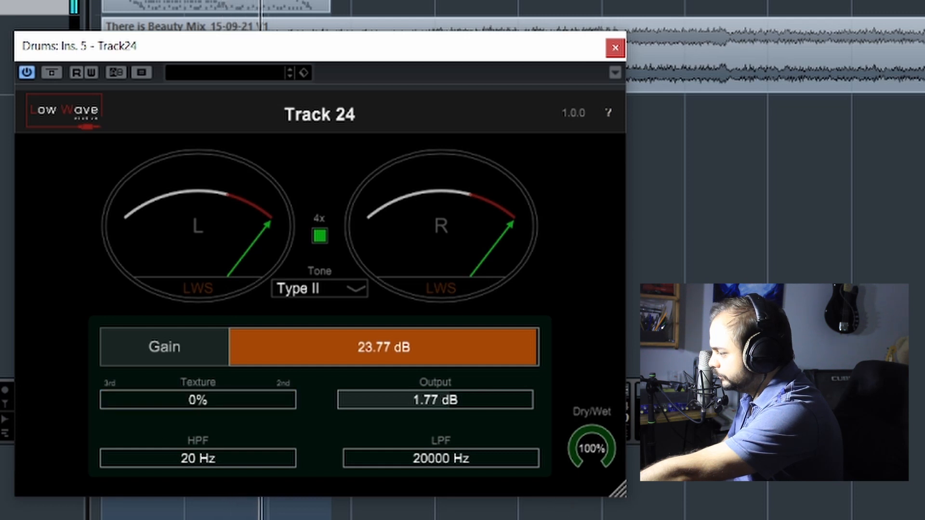
{"action": "left_click_drag", "start_coordinate": [91, 515], "coordinate": [2, 410]}
{"action": "left_click_drag", "start_coordinate": [23, 463], "coordinate": [347, 458]}
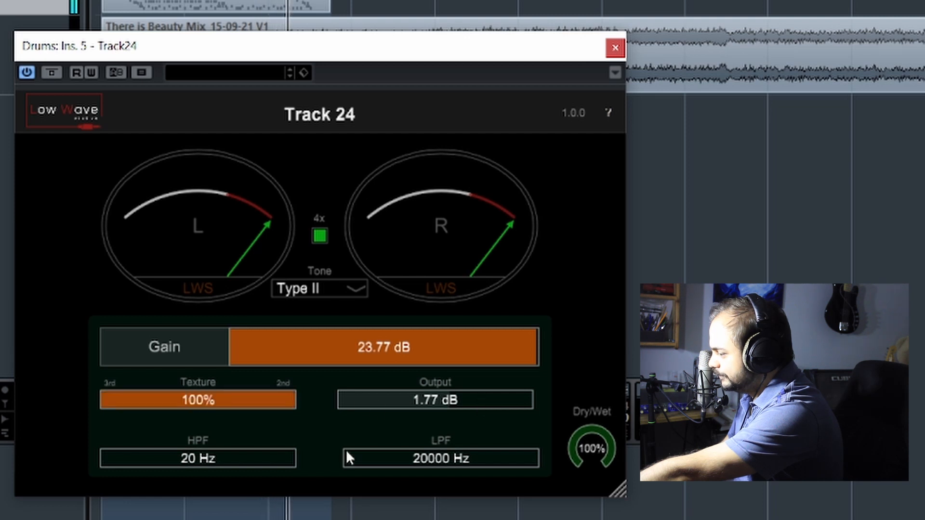
Step: Set Track 24's Gain to 4.52 dB with the Neutral tone and Texture at 47%
{"action": "left_click_drag", "start_coordinate": [351, 349], "coordinate": [371, 341]}
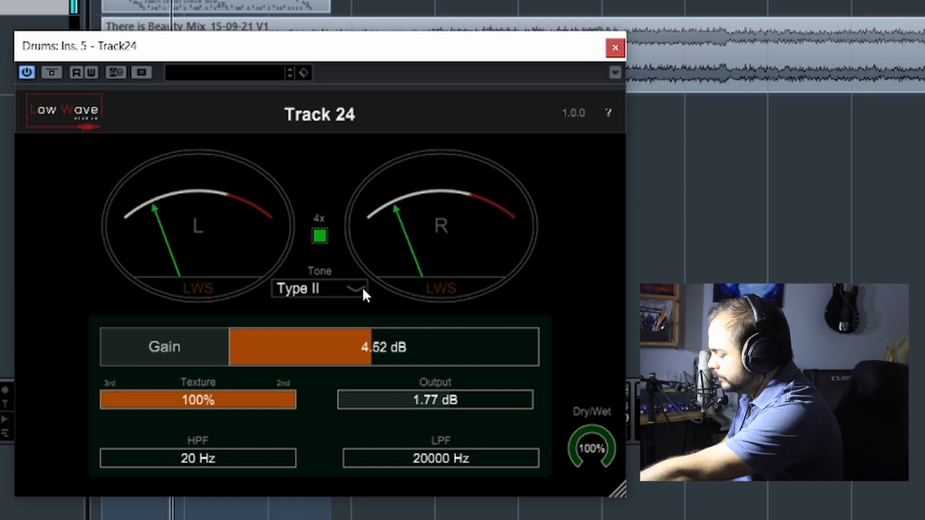
{"action": "left_click", "coordinate": [334, 291]}
{"action": "left_click", "coordinate": [331, 307]}
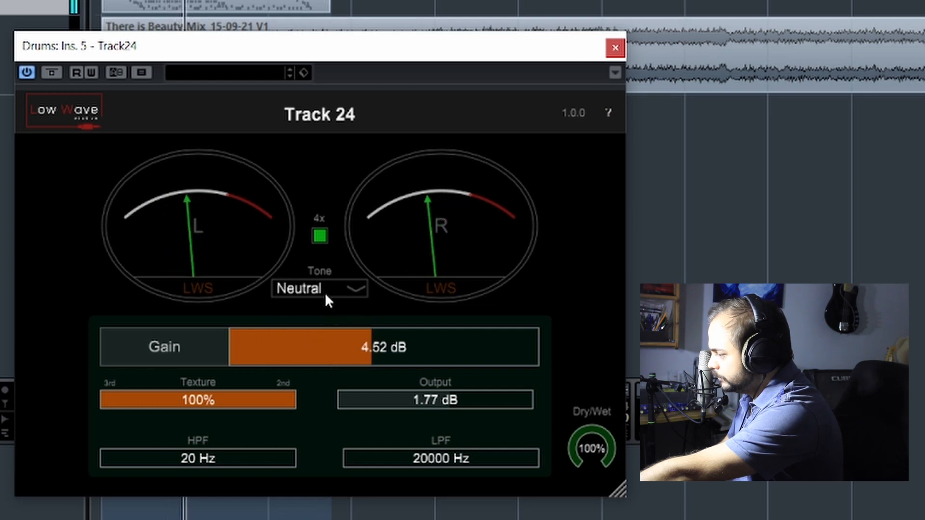
{"action": "left_click_drag", "start_coordinate": [267, 402], "coordinate": [192, 397]}
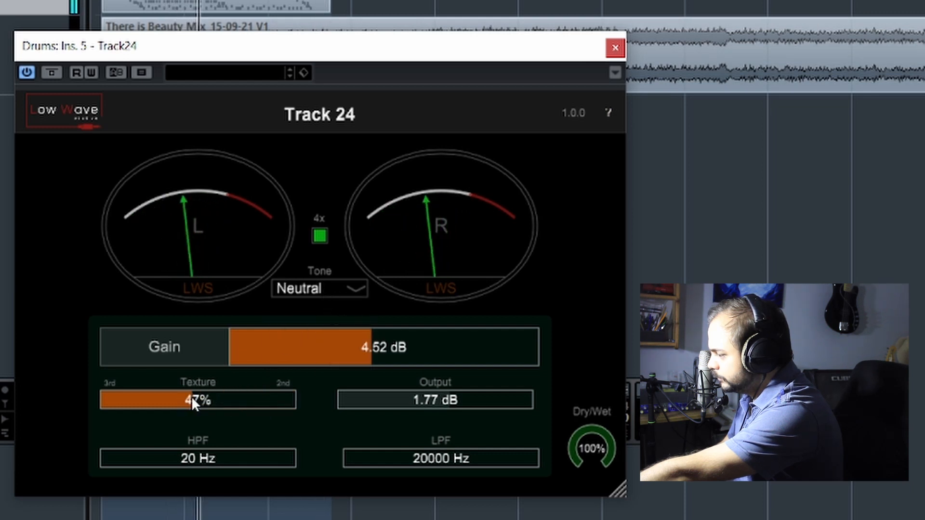
Step: Switch Track 24's Tone to Type I and raise its Gain to 8.85 dB
{"action": "left_click", "coordinate": [306, 287]}
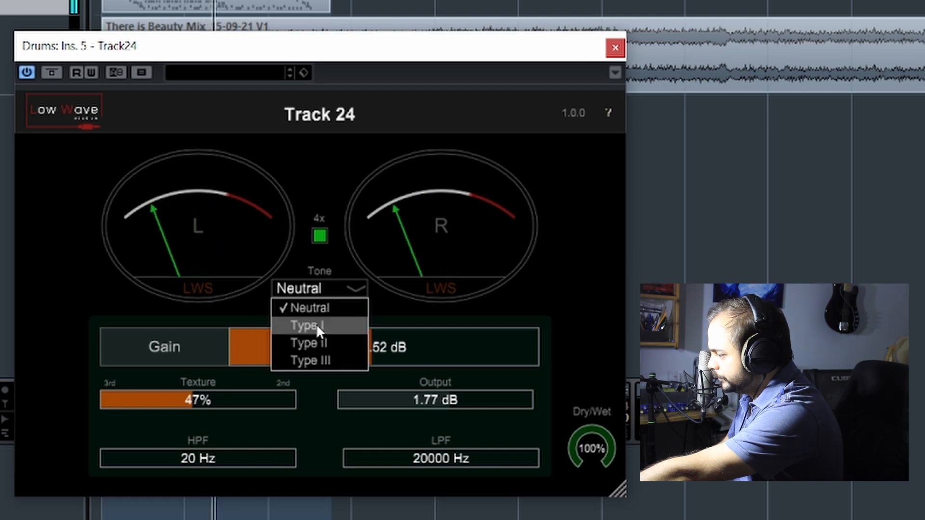
{"action": "left_click", "coordinate": [317, 327]}
{"action": "left_click_drag", "start_coordinate": [381, 346], "coordinate": [407, 345]}
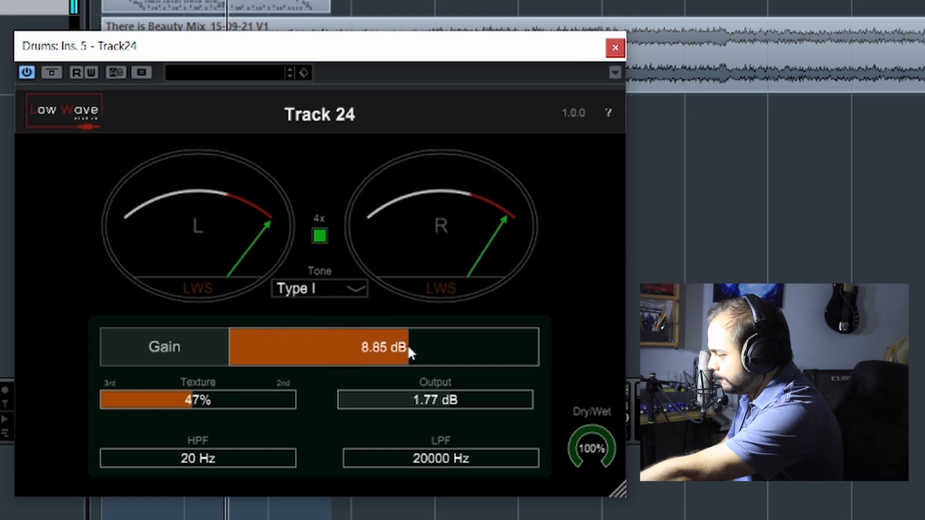
Step: Audition Track 24's Type II and Type III tones during playback and return the Tone to Neutral
{"action": "left_click", "coordinate": [344, 288]}
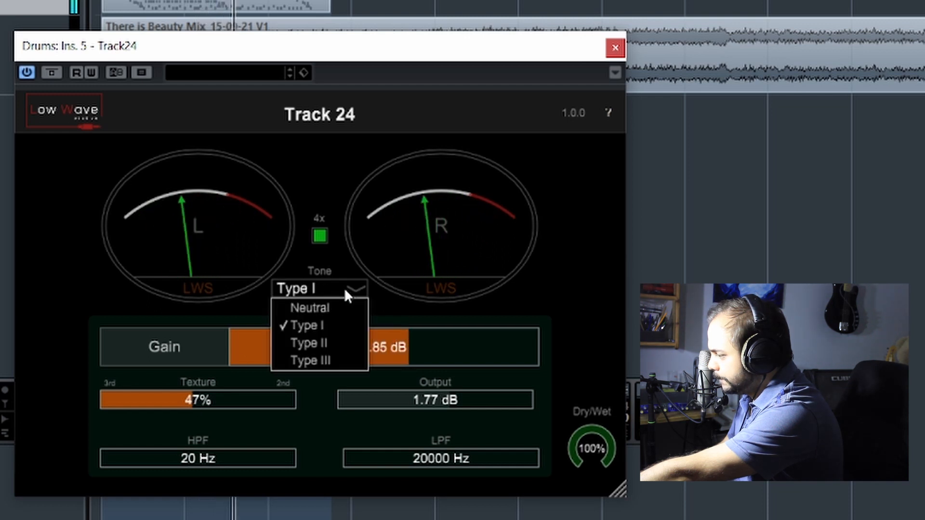
{"action": "left_click", "coordinate": [349, 343]}
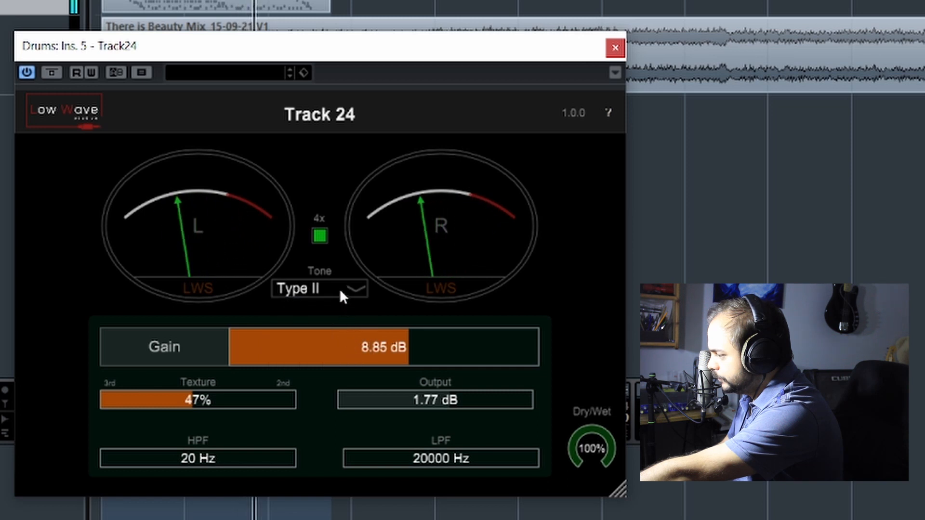
{"action": "left_click", "coordinate": [340, 291]}
{"action": "left_click", "coordinate": [349, 361]}
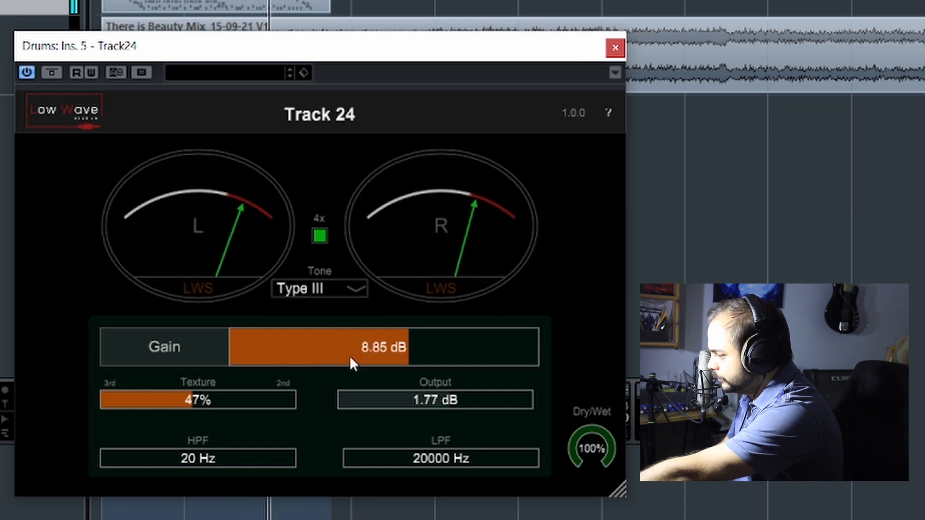
{"action": "left_click", "coordinate": [349, 286]}
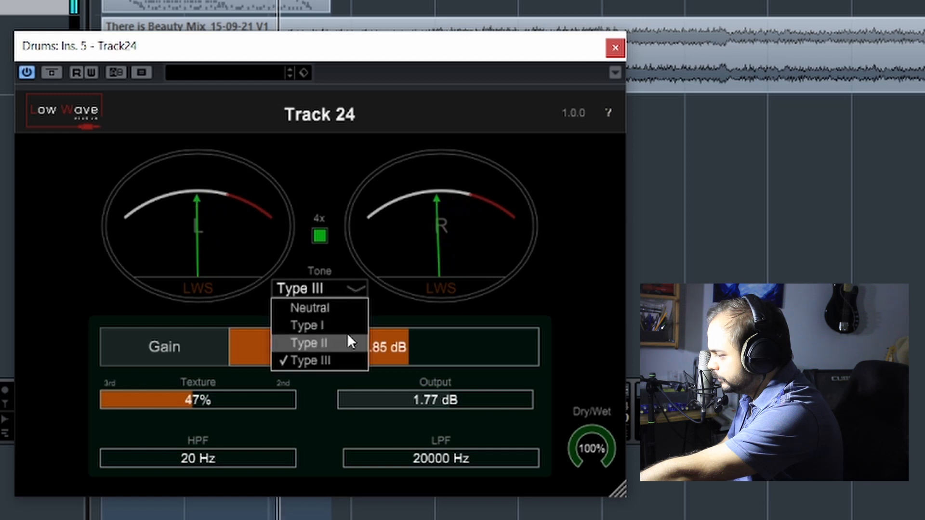
{"action": "left_click", "coordinate": [346, 309]}
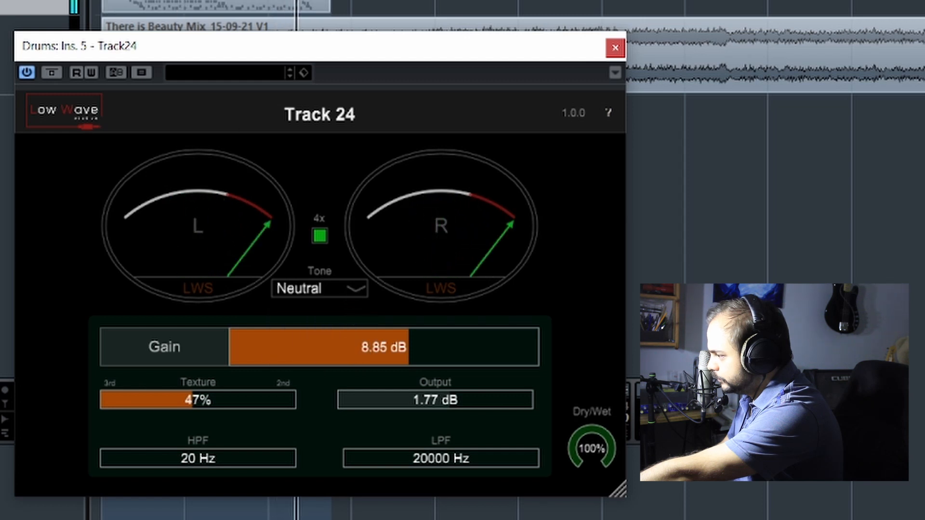
Step: Alternate Track 24's Tone between Type III and Neutral during playback to compare them, ending on Neutral
{"action": "left_click", "coordinate": [322, 287]}
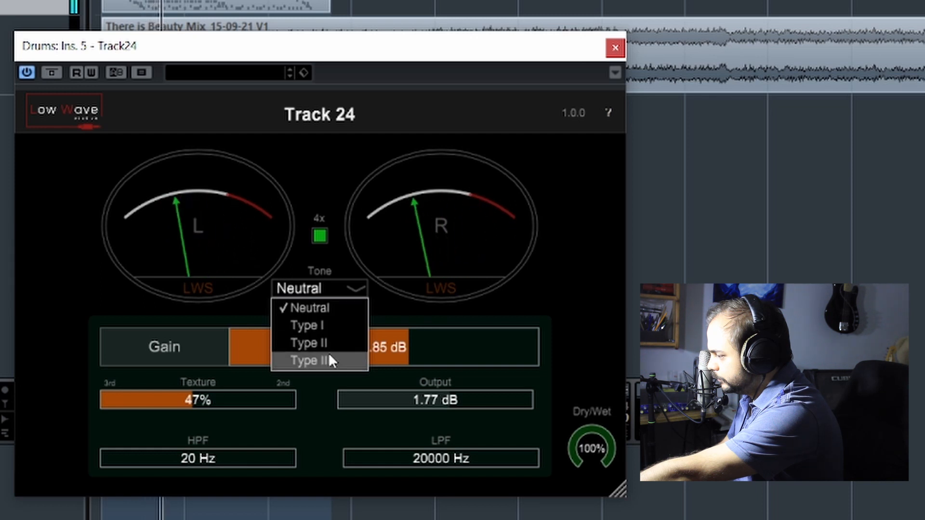
{"action": "left_click", "coordinate": [329, 358]}
{"action": "left_click", "coordinate": [333, 289]}
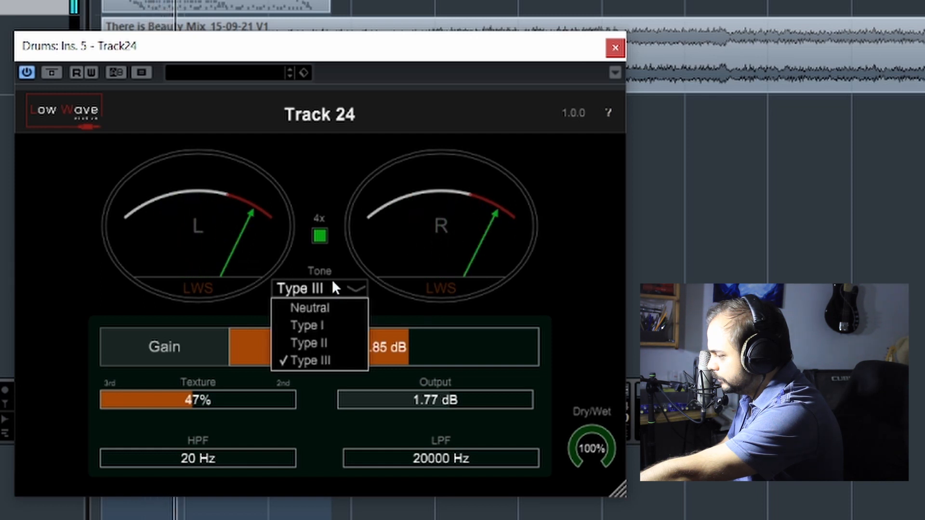
{"action": "left_click", "coordinate": [332, 284]}
{"action": "left_click", "coordinate": [338, 285]}
{"action": "left_click", "coordinate": [336, 307]}
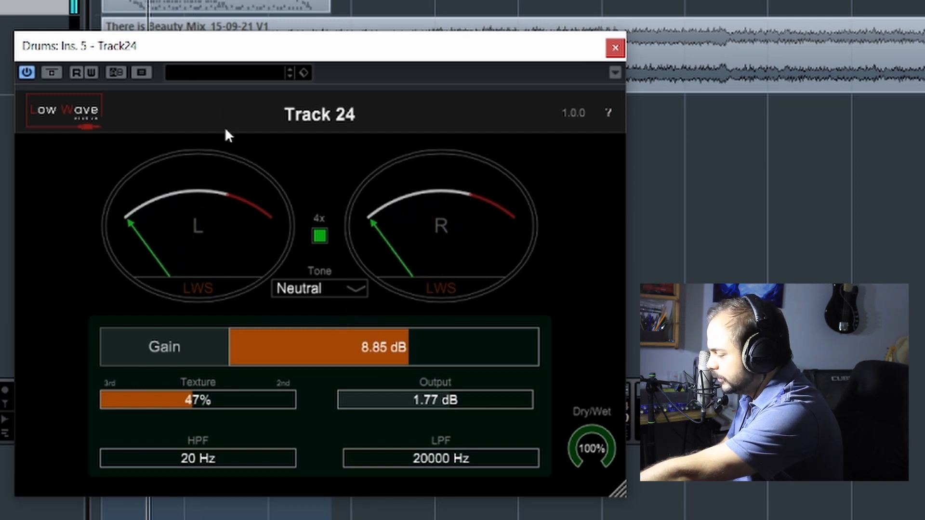
{"action": "left_click", "coordinate": [336, 289]}
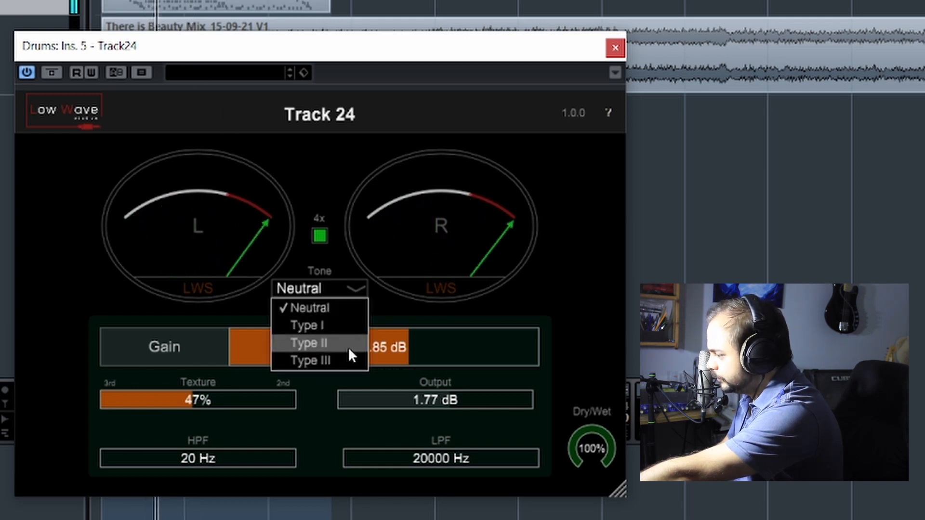
{"action": "left_click", "coordinate": [349, 360]}
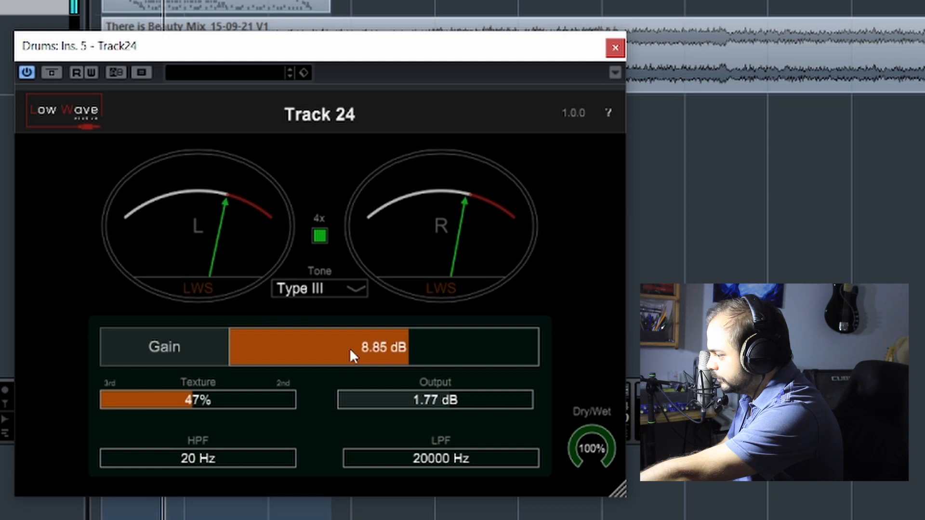
{"action": "left_click", "coordinate": [344, 287]}
{"action": "left_click", "coordinate": [342, 303]}
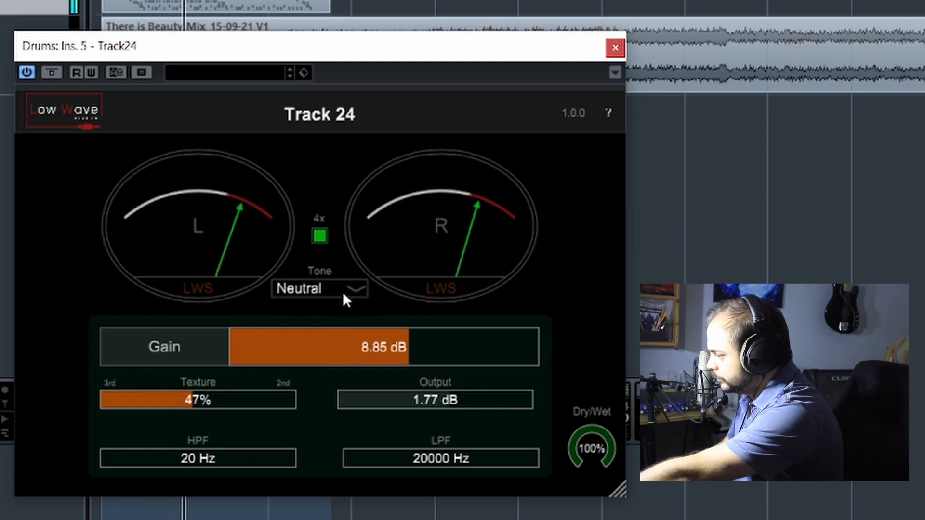
Step: Try Track 24's Type II tone and settle on Type I
{"action": "left_click", "coordinate": [342, 288]}
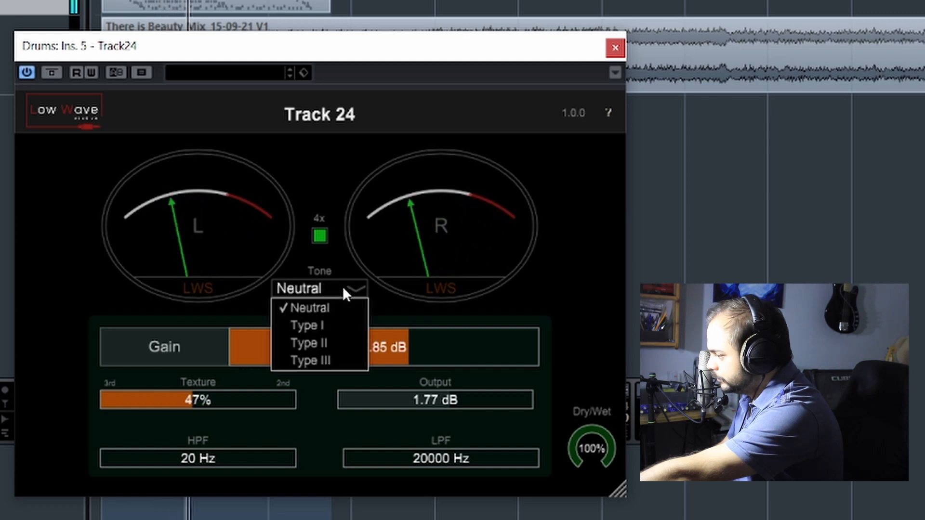
{"action": "left_click", "coordinate": [346, 342]}
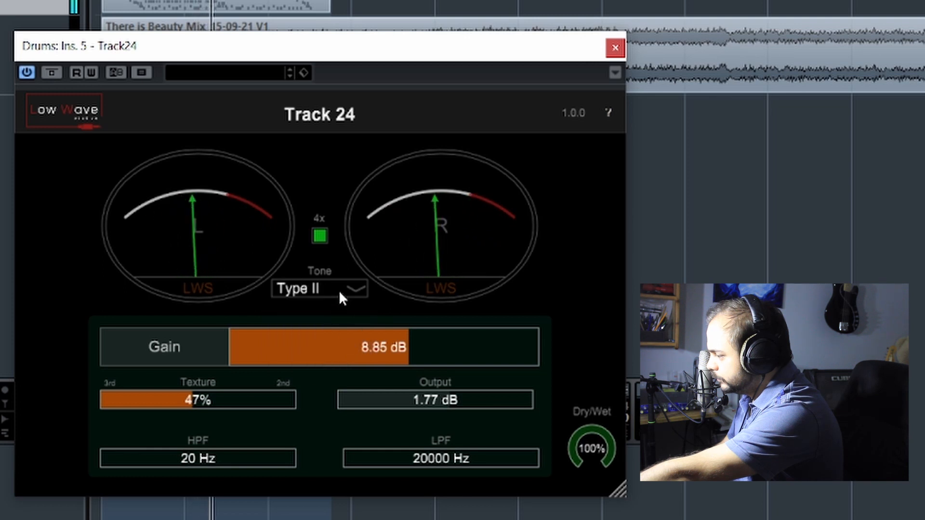
{"action": "left_click", "coordinate": [340, 294]}
{"action": "left_click", "coordinate": [346, 326]}
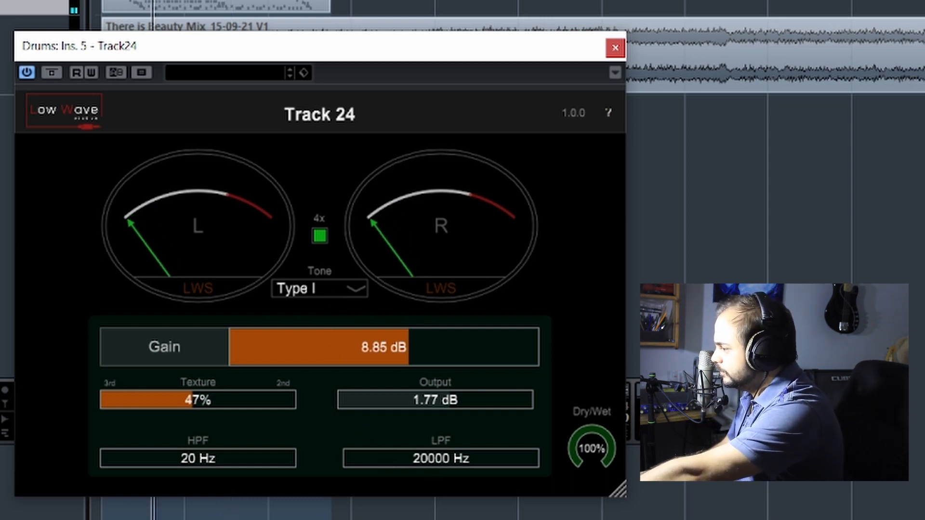
Step: Try out Track 24's low-pass and high-pass filters, leaving LPF at 20000 Hz and HPF at 20 Hz
{"action": "left_click_drag", "start_coordinate": [474, 459], "coordinate": [542, 458]}
{"action": "left_click_drag", "start_coordinate": [208, 458], "coordinate": [100, 470]}
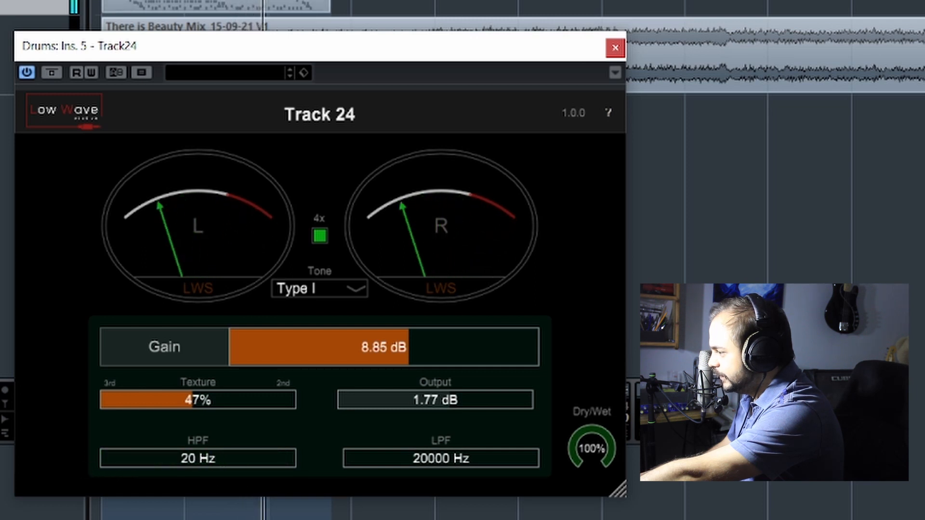
Step: Raise Track 24's Gain to 24.00 dB, sweep Dry/Wet up from 0% and leave it at 29%, comparing against bypass
{"action": "left_click_drag", "start_coordinate": [494, 369], "coordinate": [591, 464]}
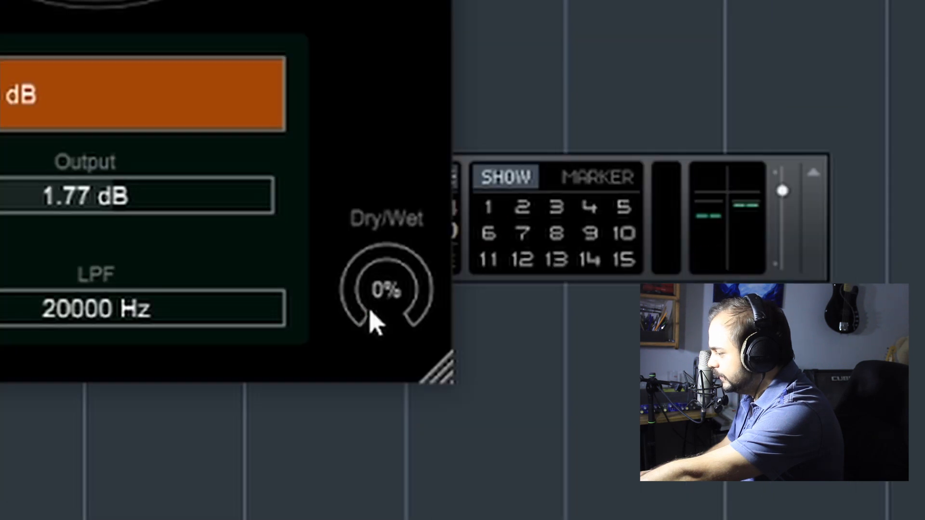
{"action": "left_click_drag", "start_coordinate": [586, 465], "coordinate": [583, 444]}
{"action": "left_click_drag", "start_coordinate": [367, 273], "coordinate": [372, 247]}
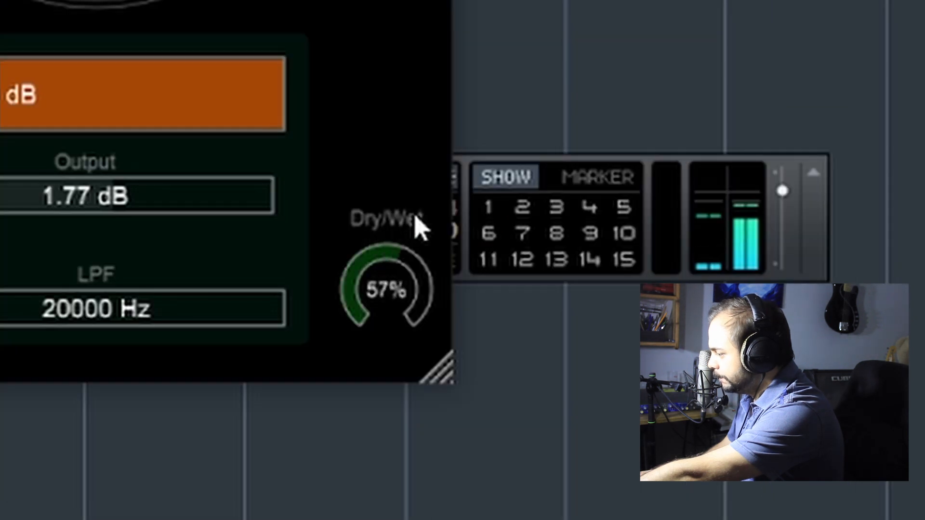
{"action": "left_click_drag", "start_coordinate": [415, 218], "coordinate": [328, 332]}
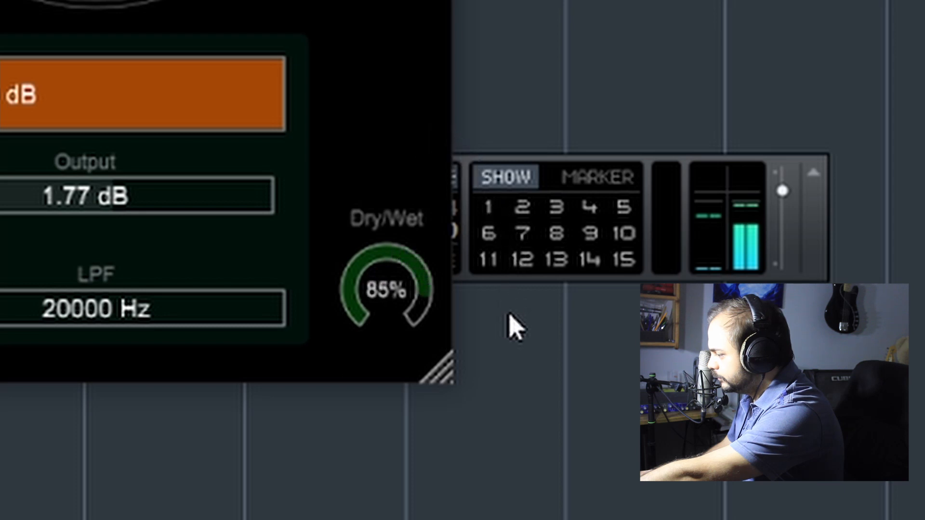
{"action": "mouse_move", "coordinate": [509, 315]}
{"action": "left_mouse_down"}
{"action": "mouse_move", "coordinate": [487, 365]}
{"action": "mouse_move", "coordinate": [498, 359]}
{"action": "mouse_move", "coordinate": [495, 283]}
{"action": "mouse_move", "coordinate": [472, 399]}
{"action": "mouse_move", "coordinate": [446, 413]}
{"action": "mouse_move", "coordinate": [504, 386]}
{"action": "mouse_move", "coordinate": [507, 319]}
{"action": "left_mouse_up"}
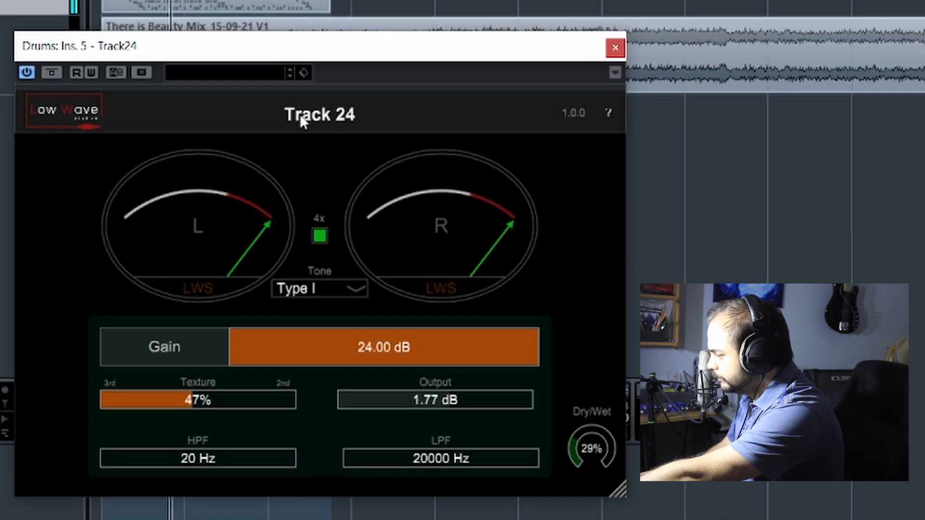
{"action": "left_click", "coordinate": [56, 74]}
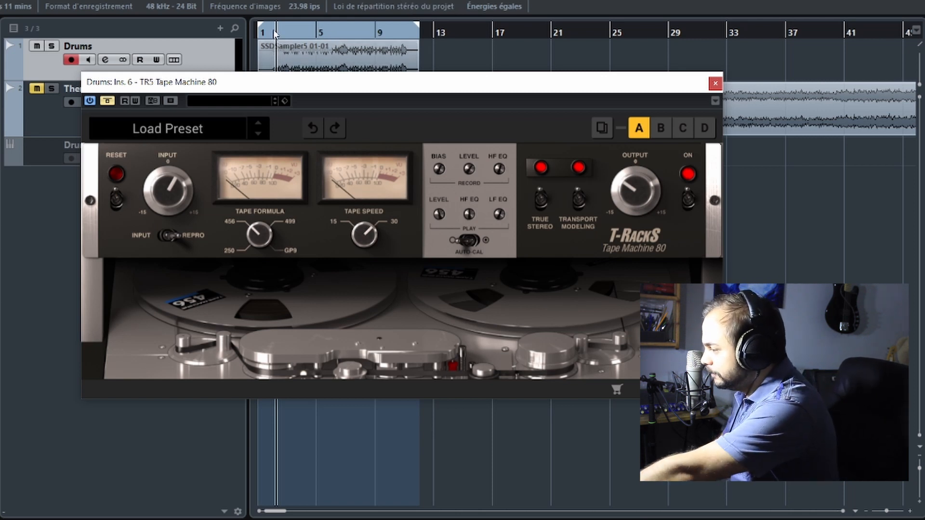
Step: Play the drums and toggle the bypass of TR5 Tape Machine 80 to compare the dry and processed sound
{"action": "key", "text": "space"}
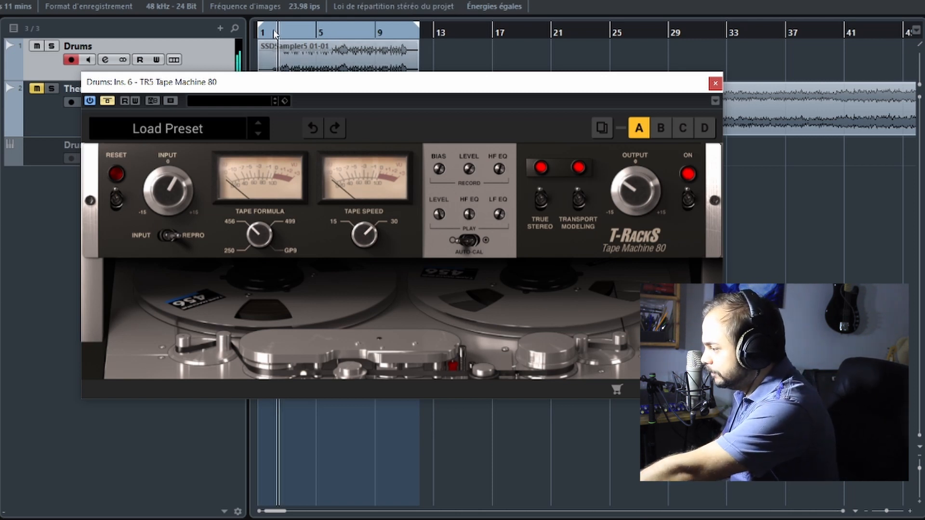
{"action": "left_click", "coordinate": [107, 101]}
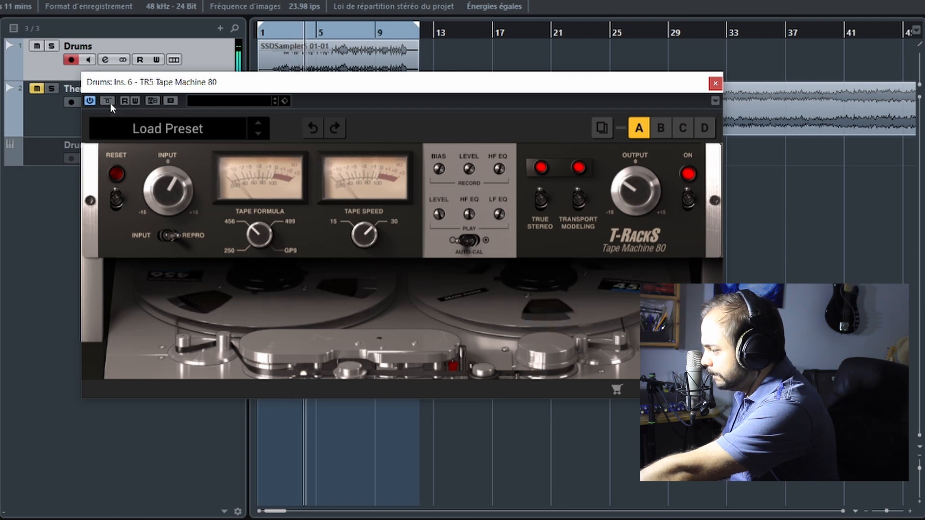
{"action": "left_click", "coordinate": [107, 101]}
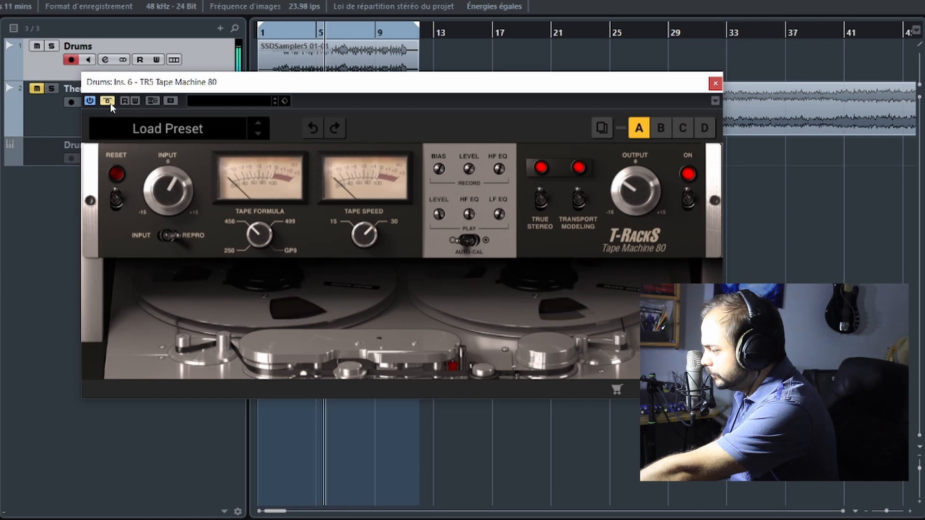
{"action": "left_click", "coordinate": [107, 100]}
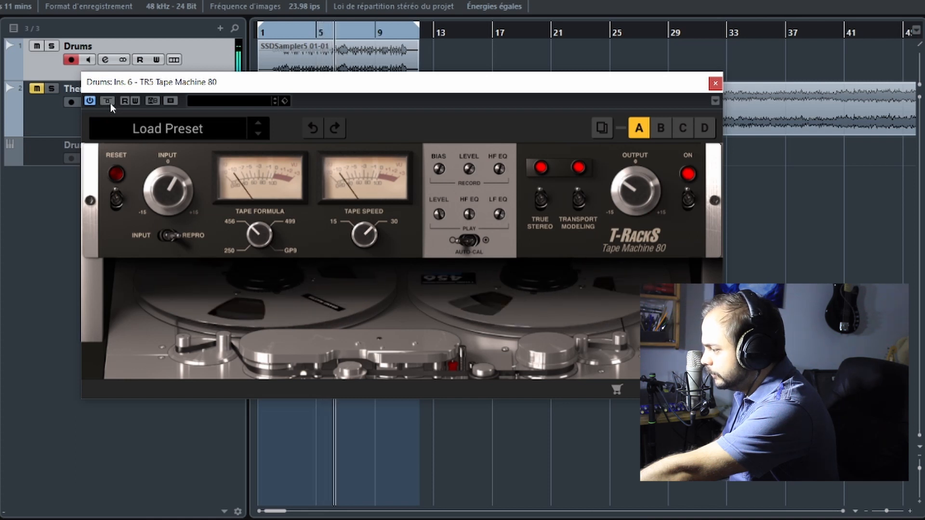
{"action": "left_click", "coordinate": [107, 101]}
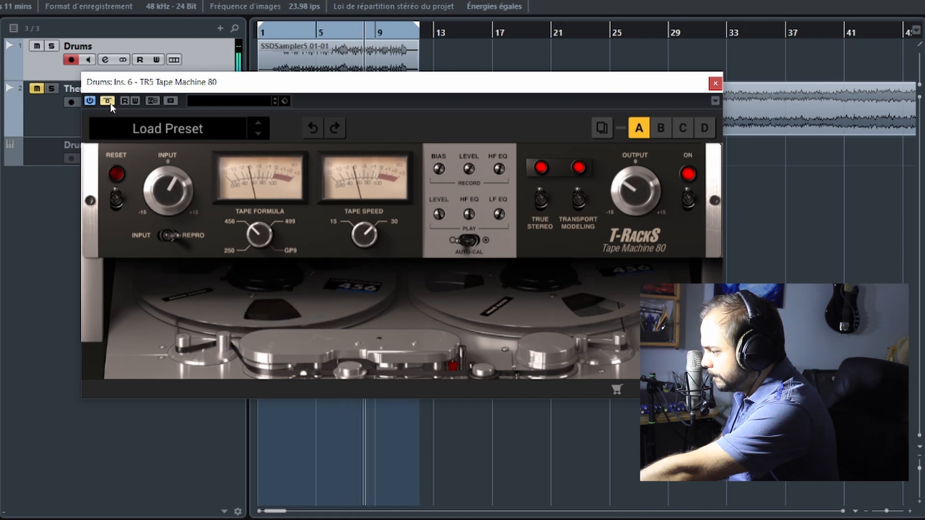
{"action": "left_click", "coordinate": [107, 101]}
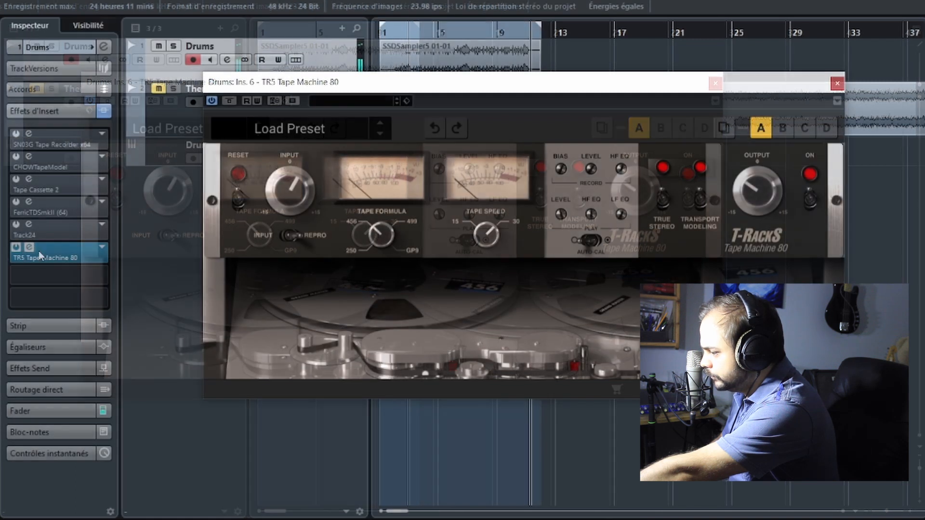
Step: Close TR5 Tape Machine 80, bypass its insert on the Drums track and restart playback from the beginning
{"action": "left_click", "coordinate": [837, 84]}
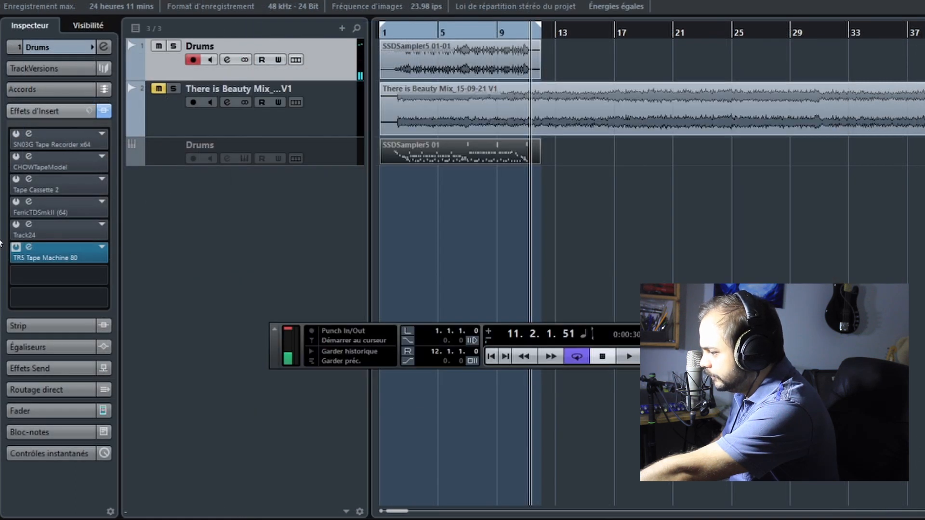
{"action": "left_click", "coordinate": [16, 248]}
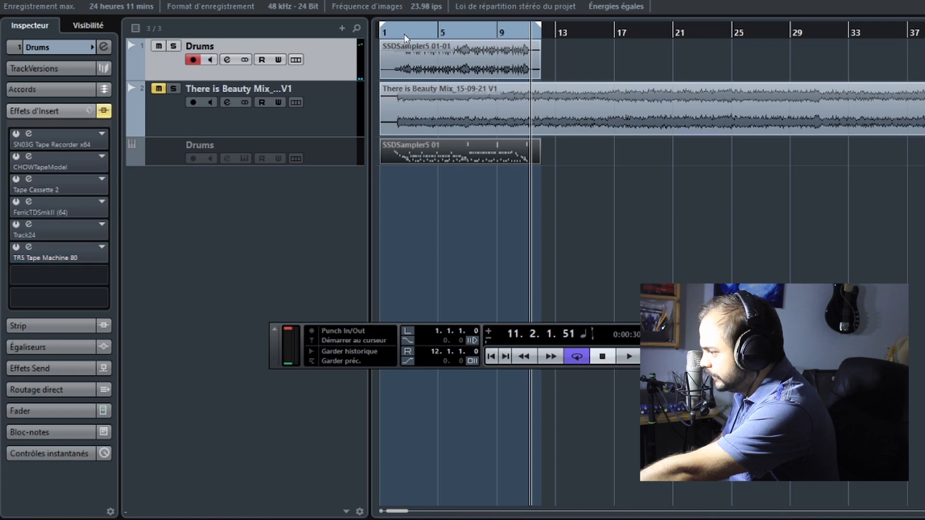
{"action": "left_click", "coordinate": [390, 34]}
{"action": "key", "text": "space"}
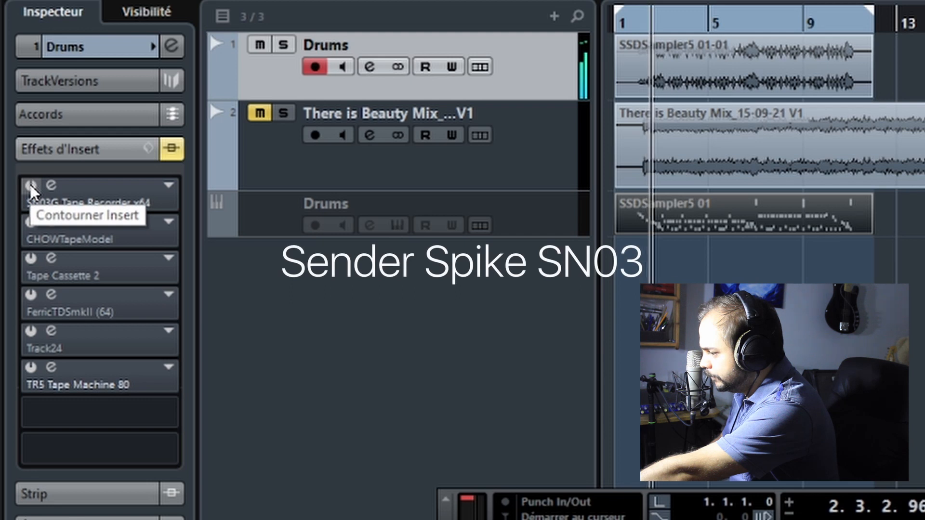
Step: Audition the SN03G Tape Recorder insert during playback, bypass it again and activate CHOWTapeModel for comparison
{"action": "left_click", "coordinate": [30, 184]}
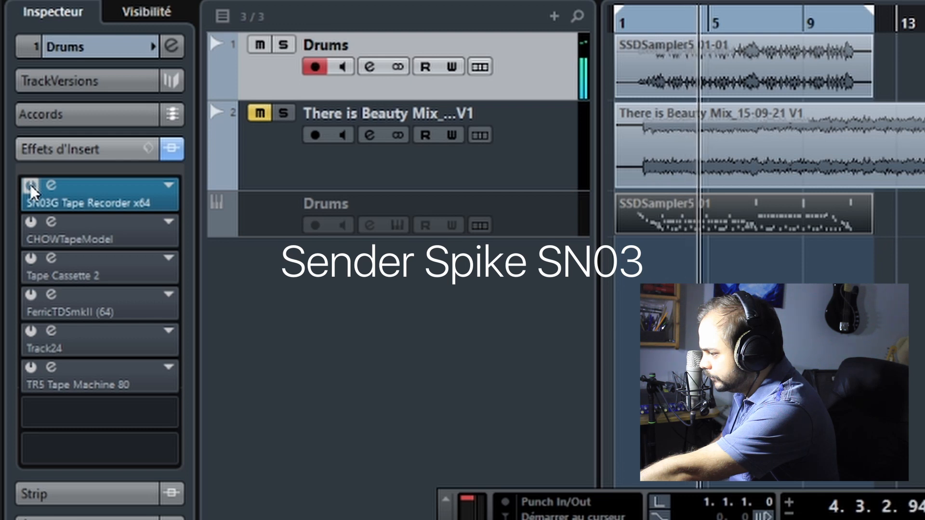
{"action": "left_click", "coordinate": [30, 184]}
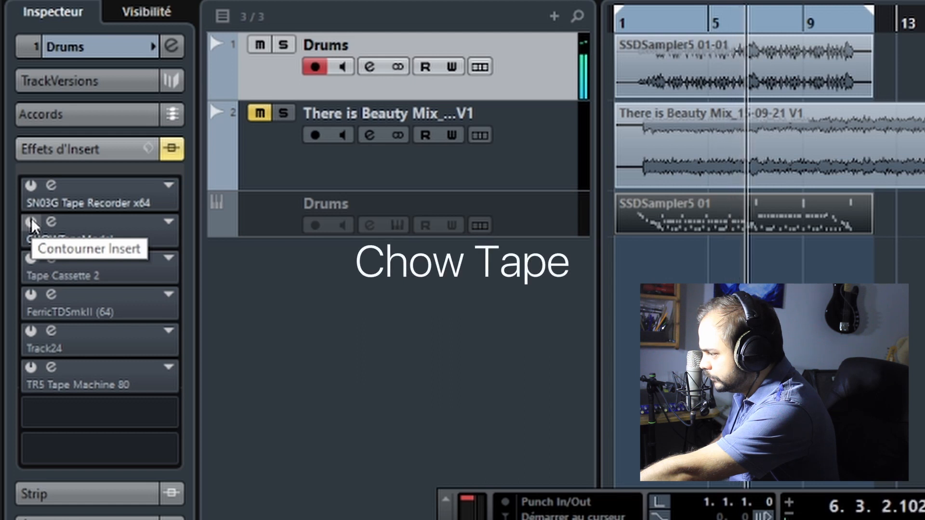
{"action": "left_click", "coordinate": [32, 223]}
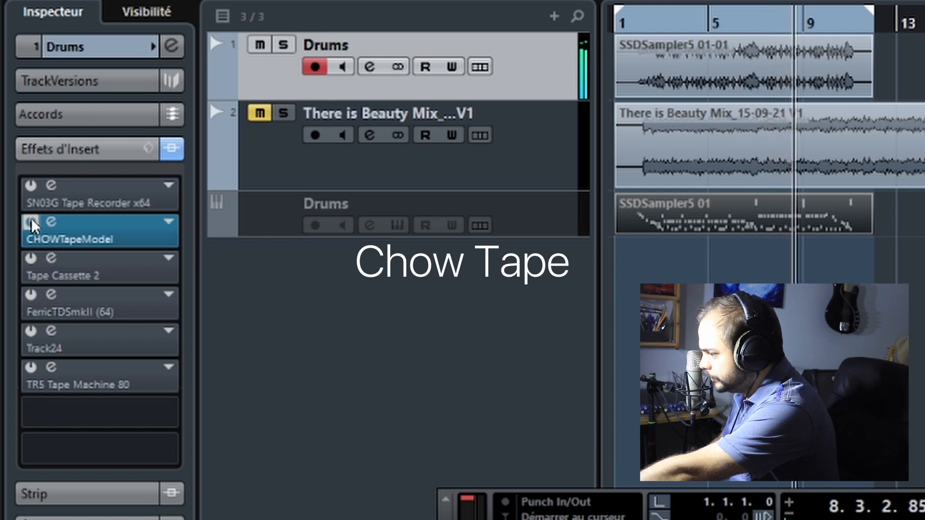
Step: Bypass CHOWTapeModel on the Drums track, restart playback near bar 2, and audition Tape Cassette 2 by enabling and bypassing it
{"action": "left_click", "coordinate": [32, 224]}
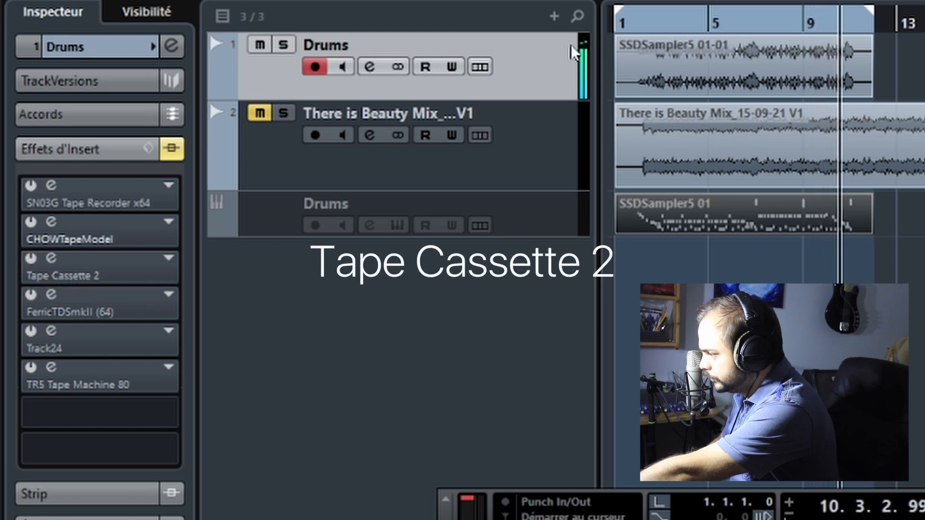
{"action": "left_click", "coordinate": [636, 31]}
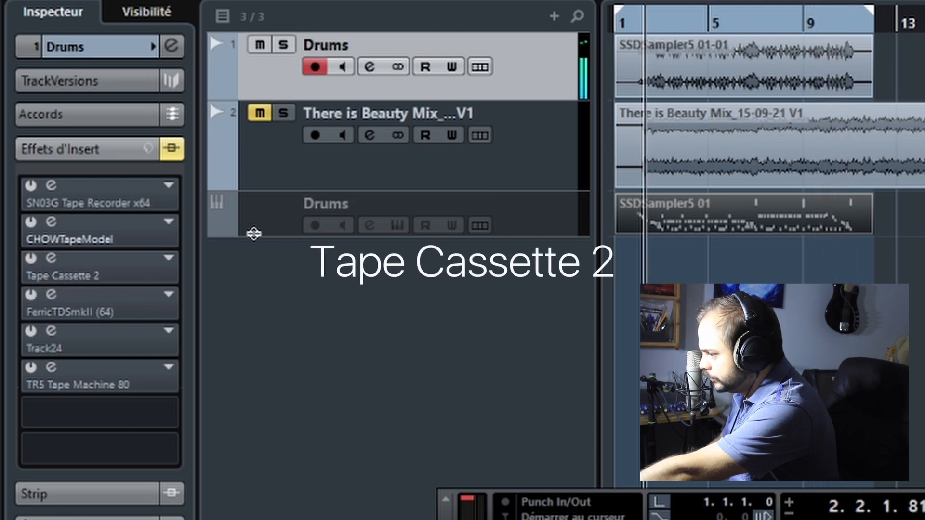
{"action": "left_click", "coordinate": [32, 260]}
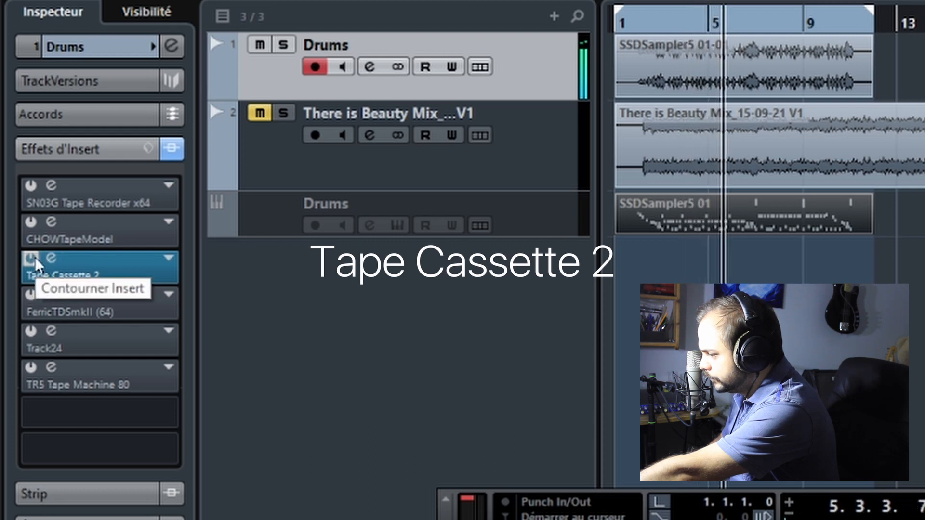
{"action": "left_click", "coordinate": [32, 261]}
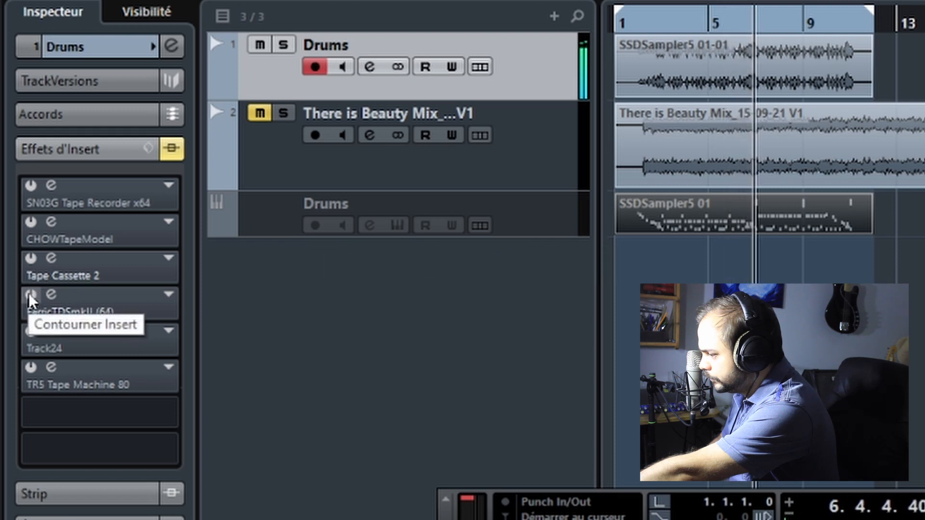
Step: Audition FerricTDSmkII and Track24 one after the other on the drums, bypassing each after listening
{"action": "left_click", "coordinate": [30, 294]}
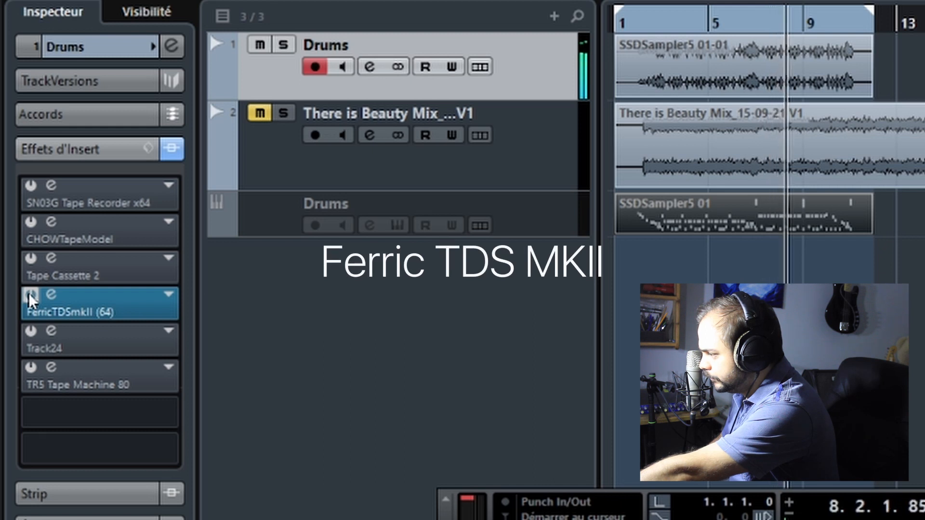
{"action": "left_click", "coordinate": [31, 296]}
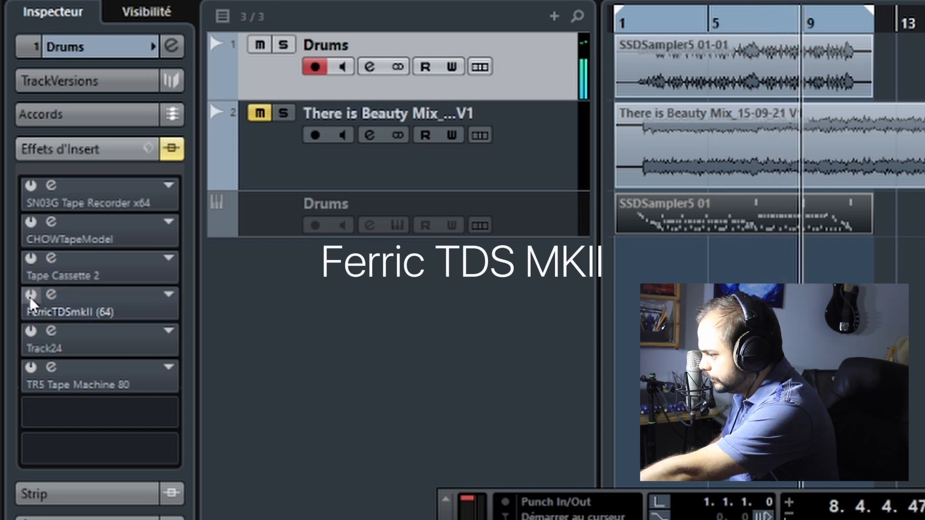
{"action": "left_click", "coordinate": [30, 332]}
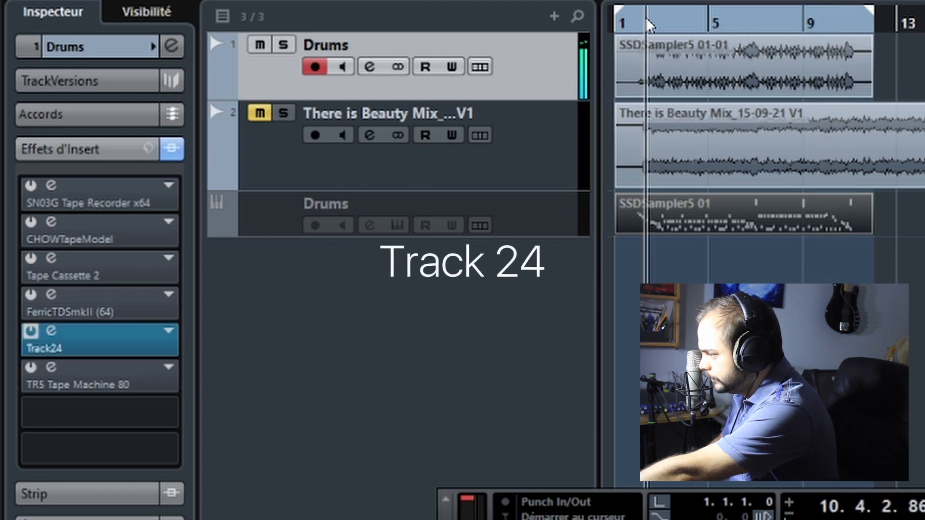
{"action": "left_click", "coordinate": [33, 331]}
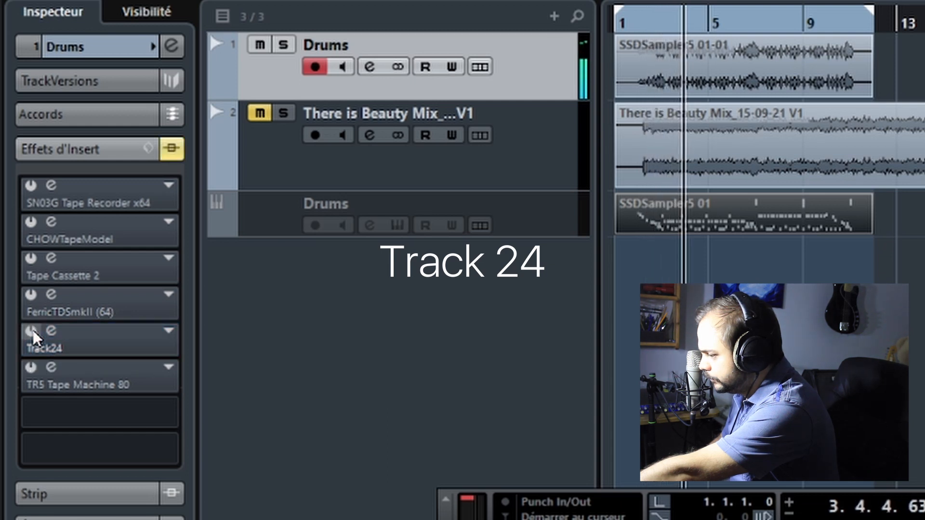
Step: Compare TR5 Tape Machine 80 with Tape Cassette 2 on the drums, enabling and bypassing each in turn
{"action": "left_click", "coordinate": [33, 362]}
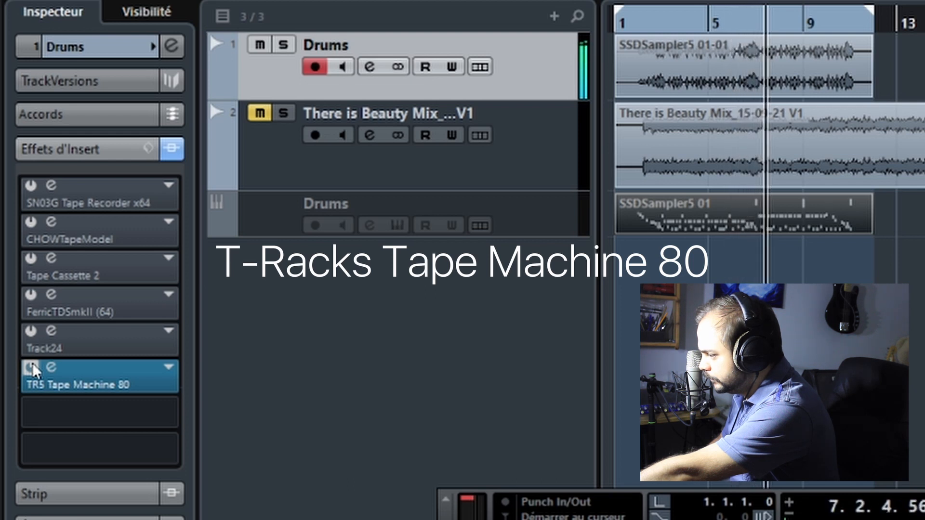
{"action": "left_click", "coordinate": [33, 365]}
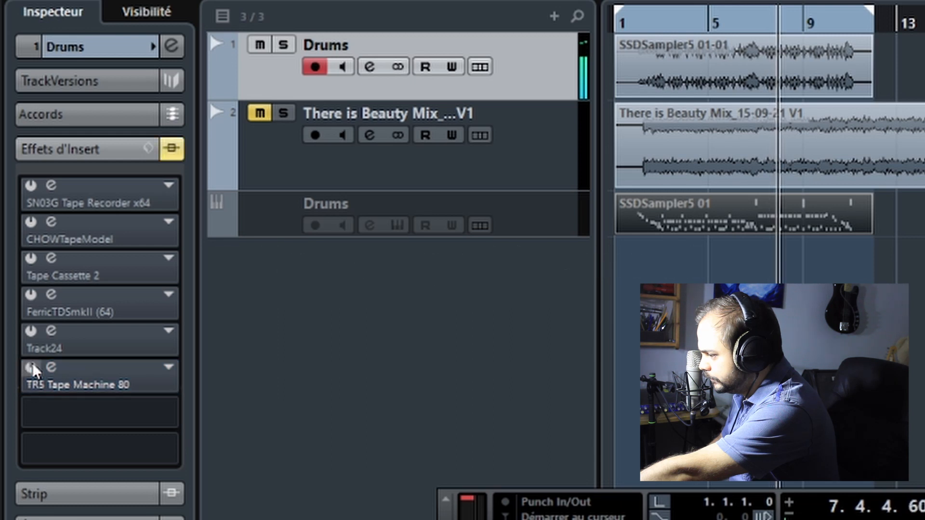
{"action": "left_click", "coordinate": [30, 258]}
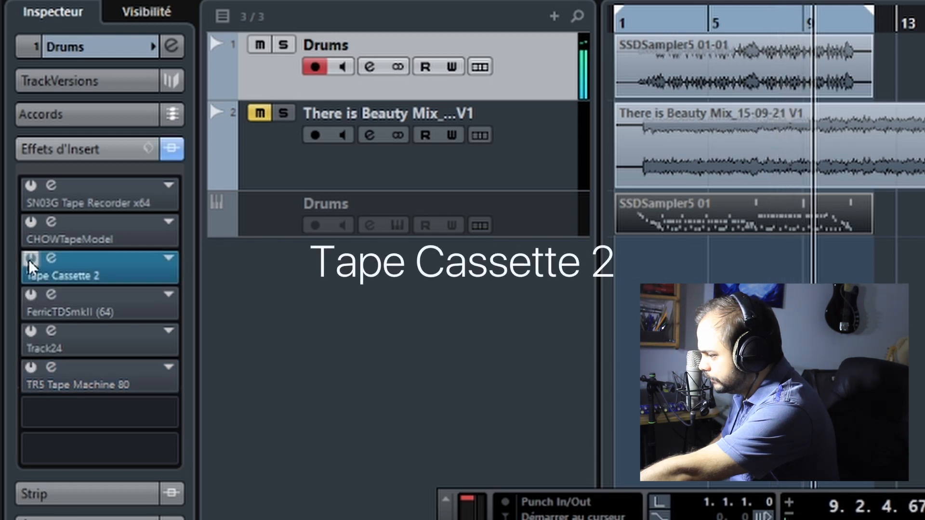
{"action": "left_click", "coordinate": [28, 259]}
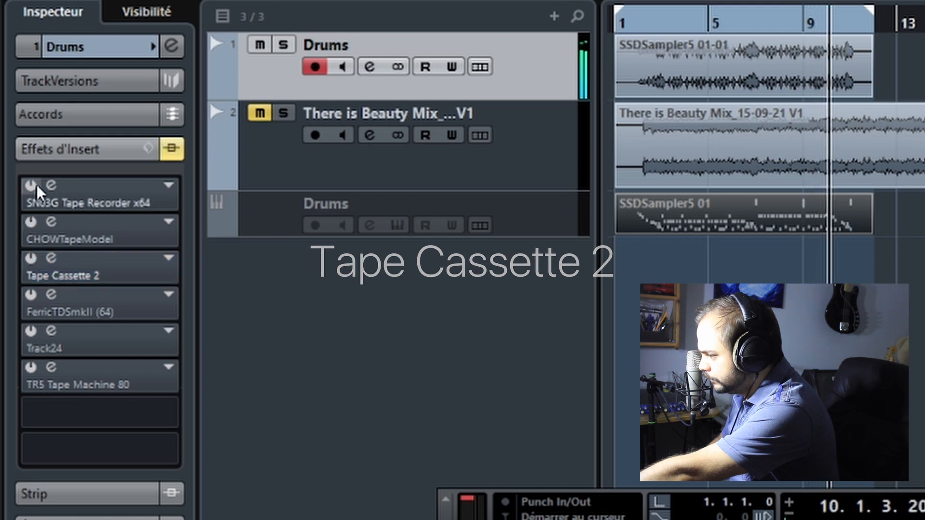
Step: Move playback back to about bar 2 and audition the SN03G Tape Recorder insert on the drums
{"action": "left_click", "coordinate": [653, 27]}
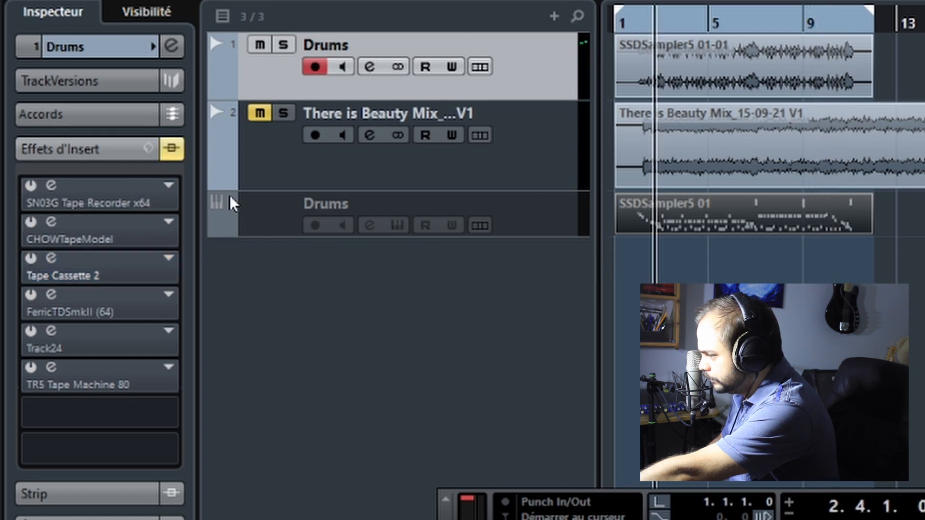
{"action": "left_click", "coordinate": [30, 187]}
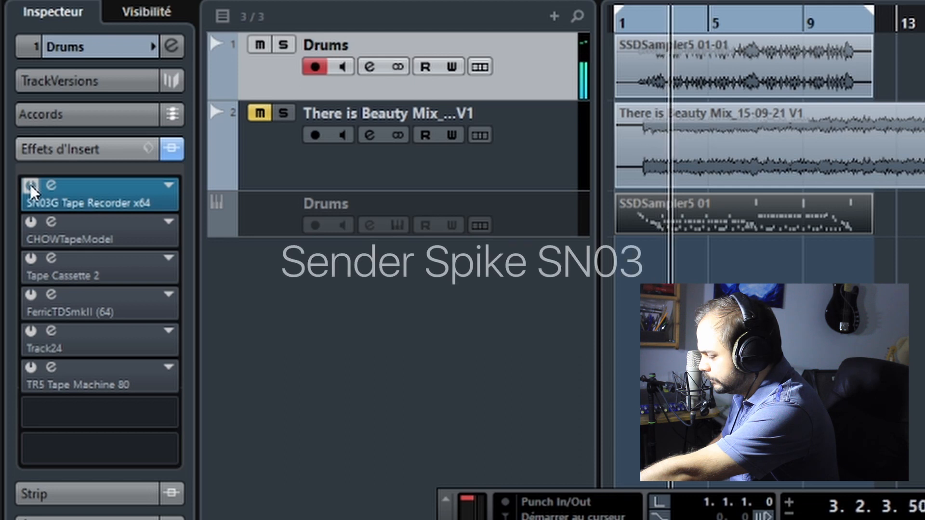
{"action": "left_click", "coordinate": [31, 187]}
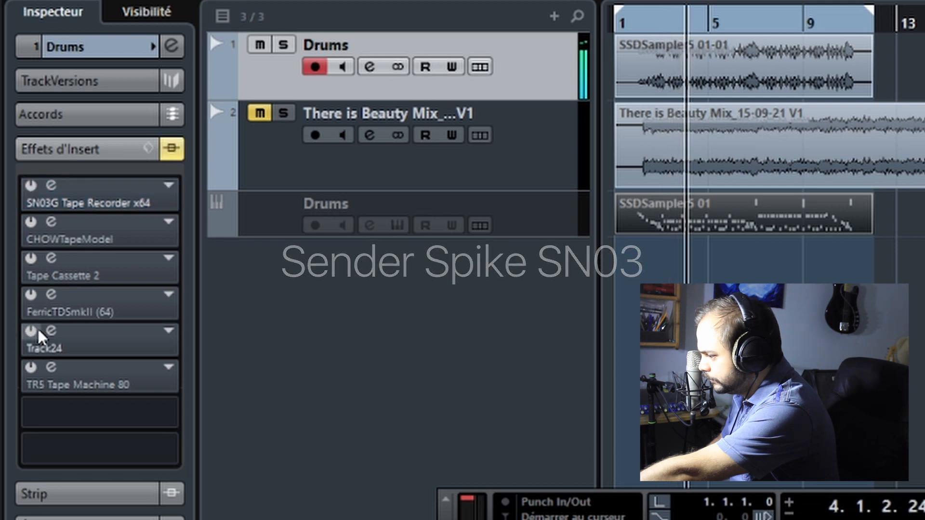
Step: Audition TR5 Tape Machine 80 on the drums, briefly viewing its plugin editor, and bypass it again
{"action": "left_click", "coordinate": [31, 368]}
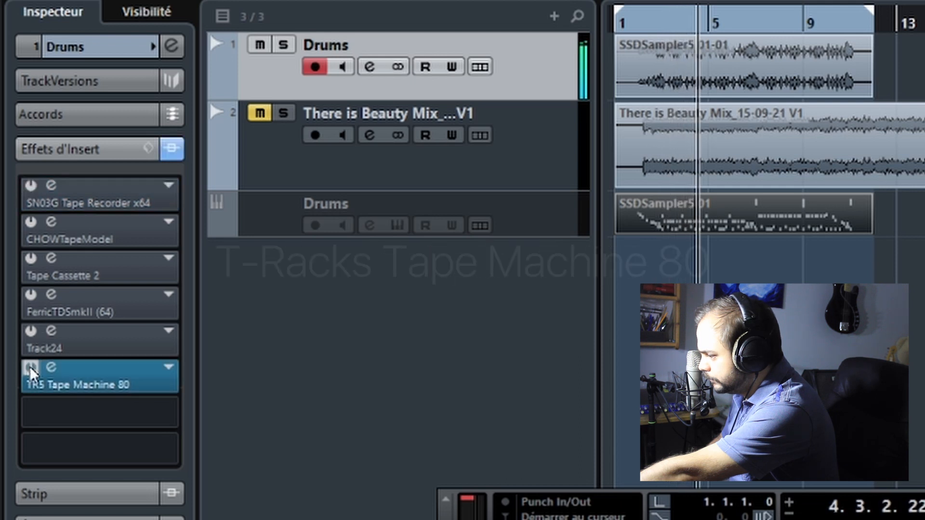
{"action": "left_click", "coordinate": [51, 367]}
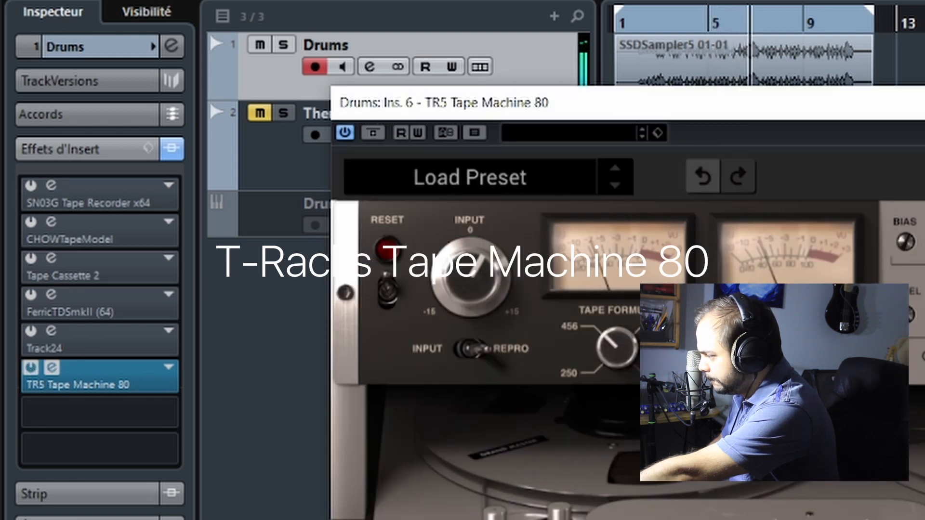
{"action": "left_click", "coordinate": [51, 368]}
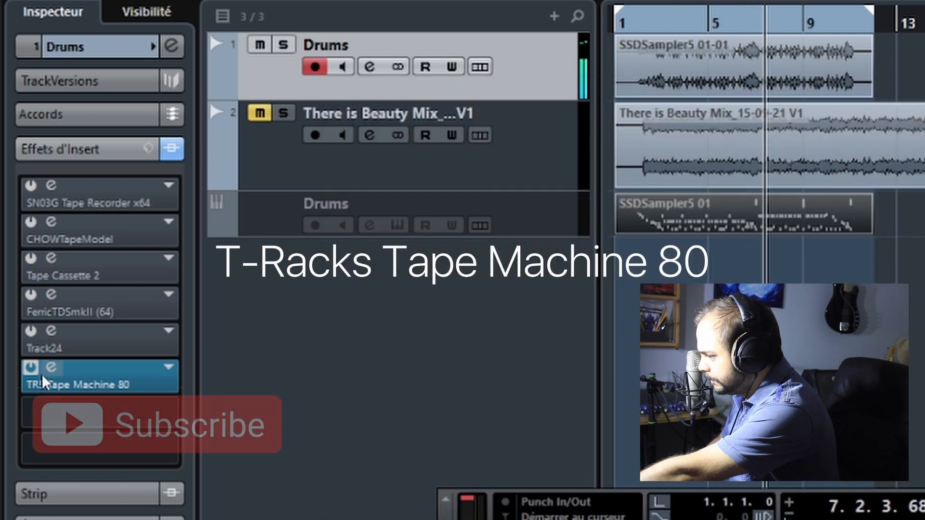
{"action": "left_click", "coordinate": [31, 368]}
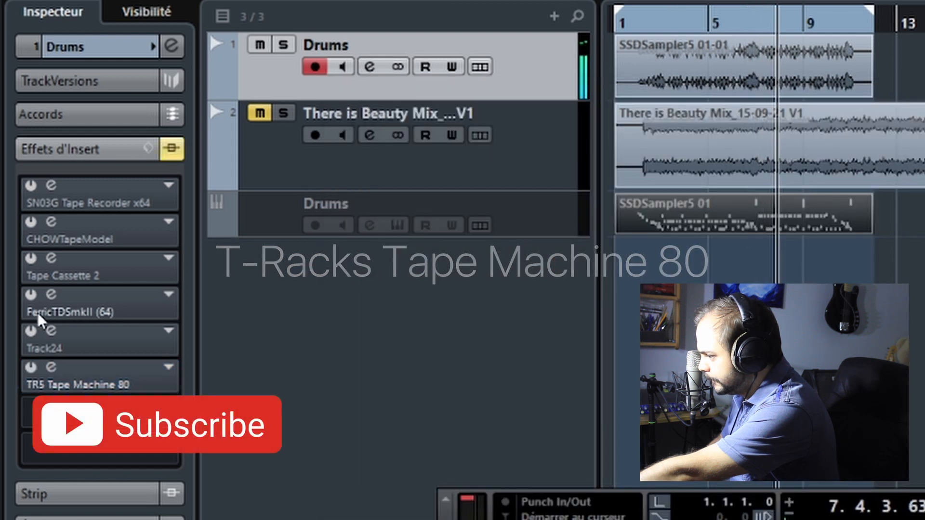
Step: Compare SN03G Tape Recorder with TR5 Tape Machine 80, bypassing each and returning the playback position to about bar 2
{"action": "left_click", "coordinate": [29, 195]}
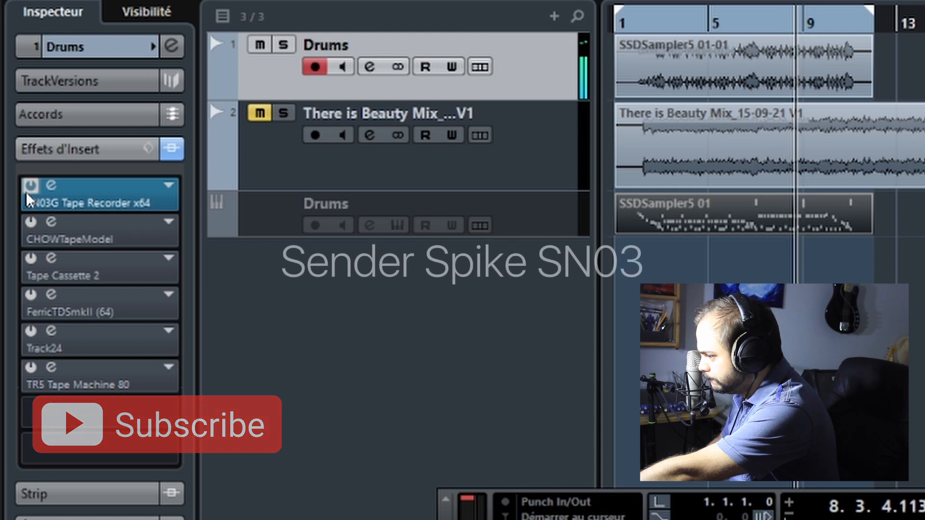
{"action": "left_click", "coordinate": [29, 195]}
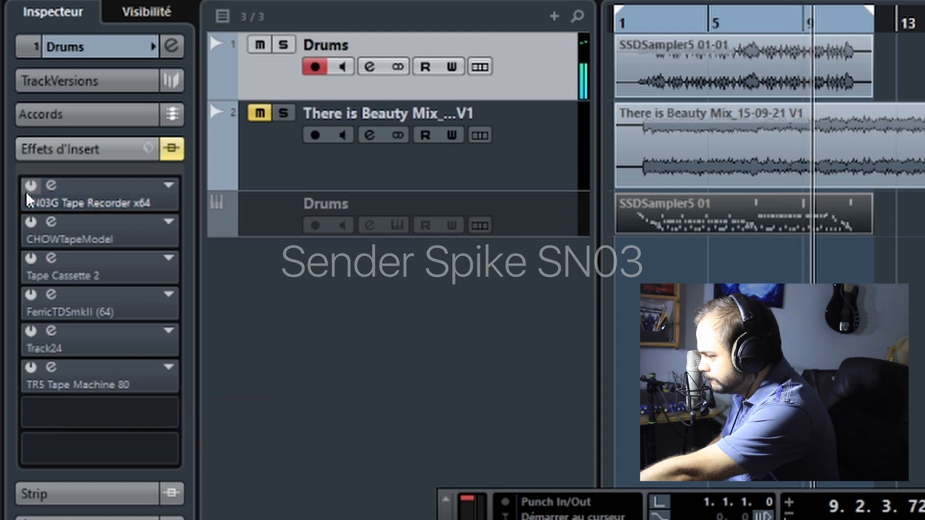
{"action": "left_click", "coordinate": [31, 369]}
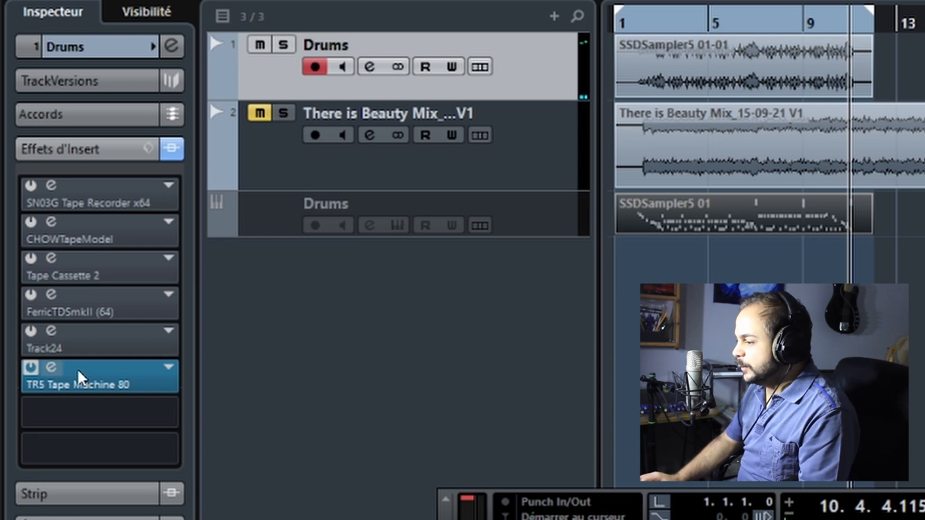
{"action": "left_click", "coordinate": [655, 27]}
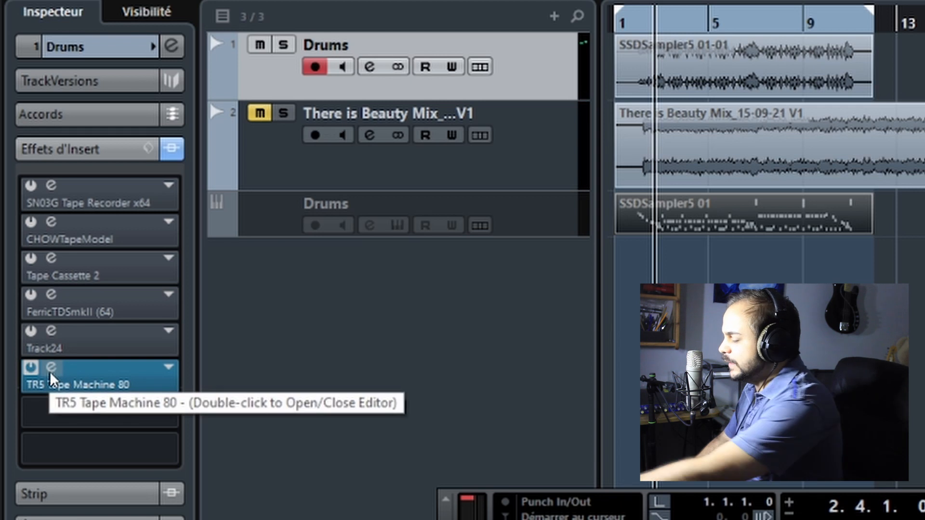
{"action": "left_click", "coordinate": [35, 369]}
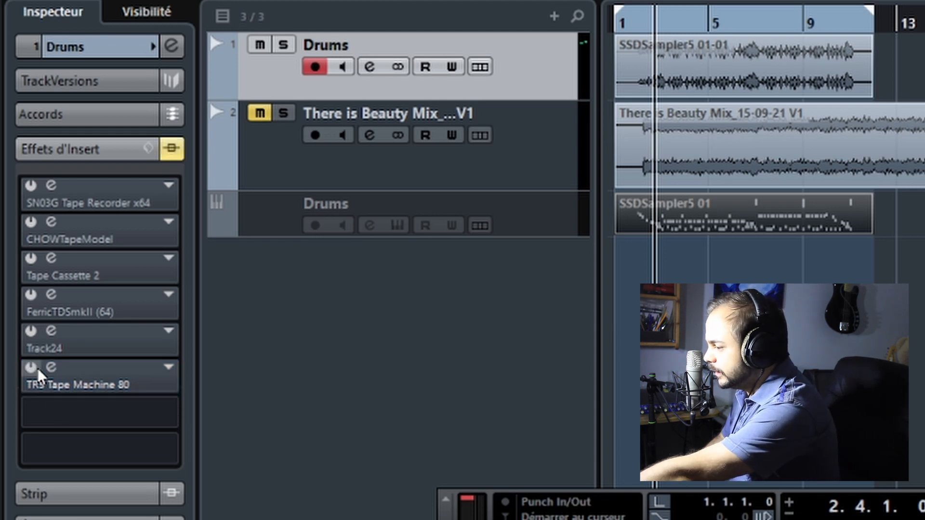
Step: Audition Track24 and FerricTDSmkII in turn on the drums from about bar 2, bypassing each after its trial
{"action": "left_click", "coordinate": [35, 333]}
{"action": "left_click", "coordinate": [29, 333]}
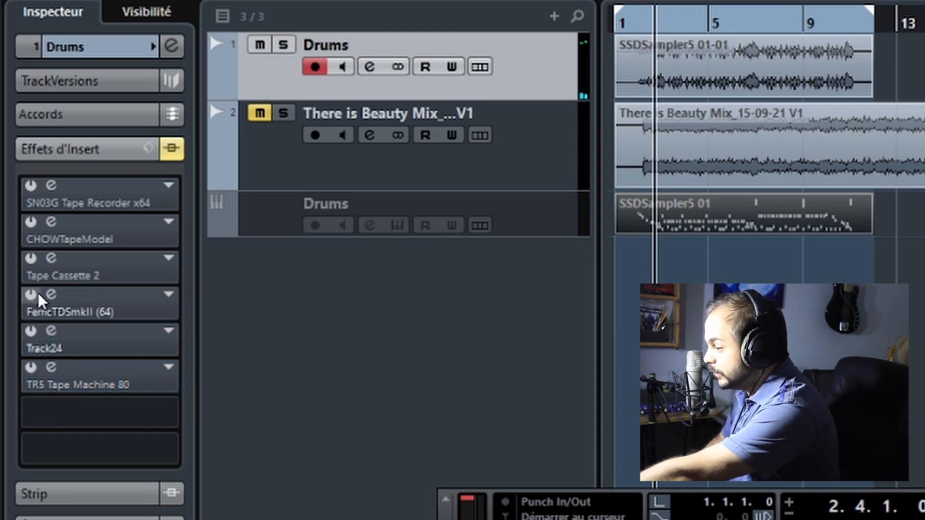
{"action": "left_click", "coordinate": [32, 296]}
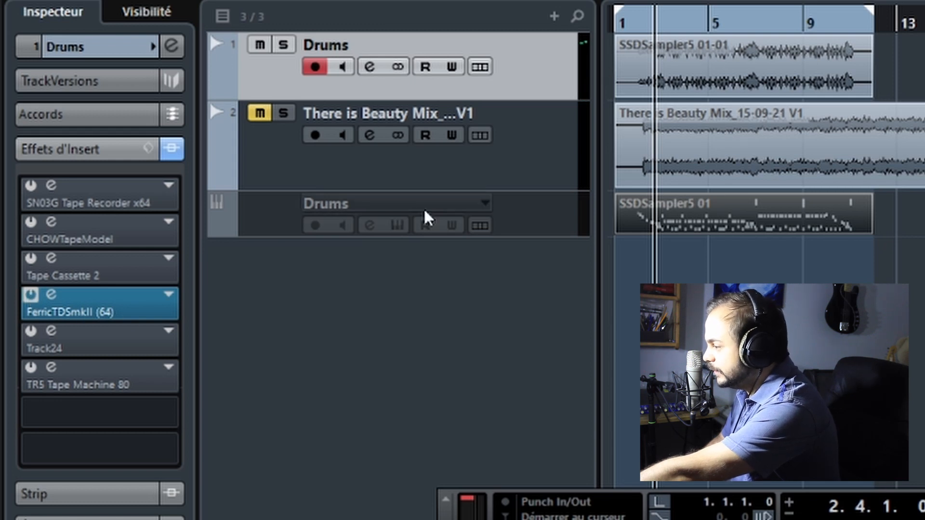
{"action": "left_click", "coordinate": [32, 296]}
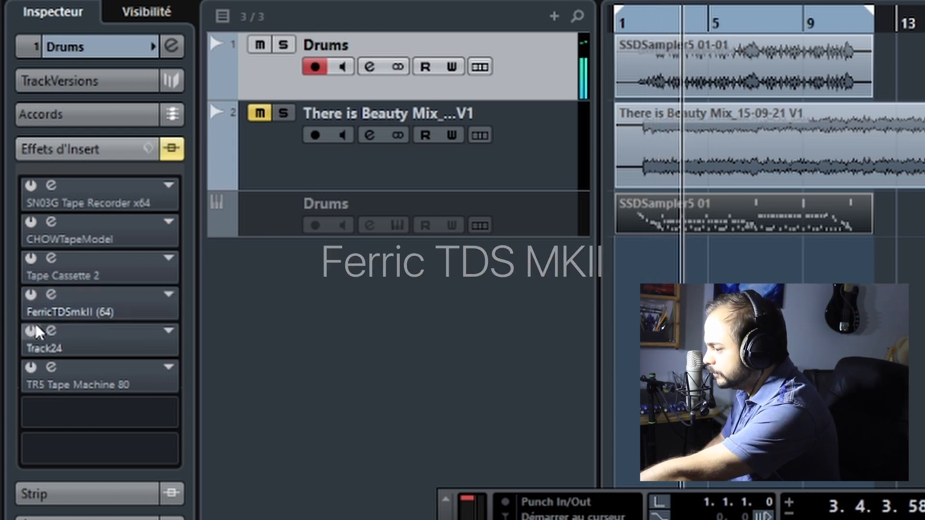
Step: Compare TR5 Tape Machine 80 with FerricTDSmkII on the drums by switching between the two inserts
{"action": "left_click", "coordinate": [30, 366]}
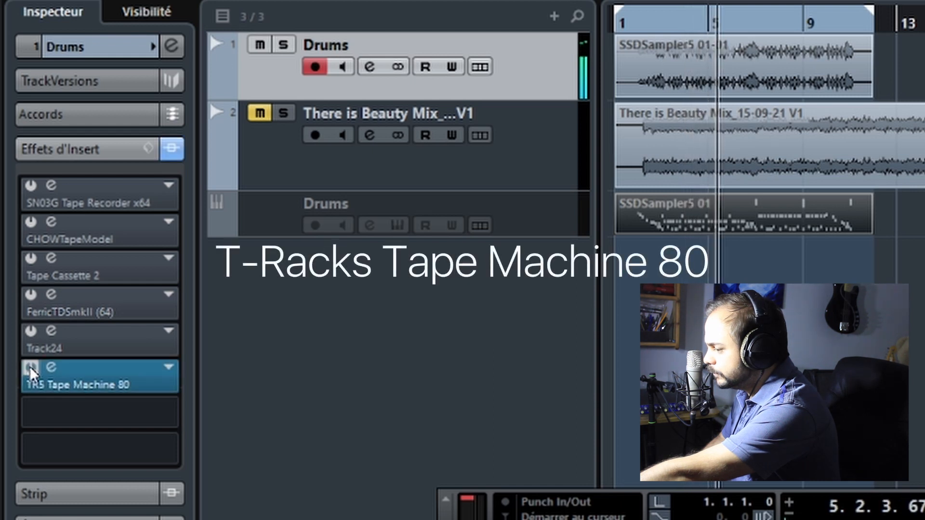
{"action": "left_click", "coordinate": [30, 366]}
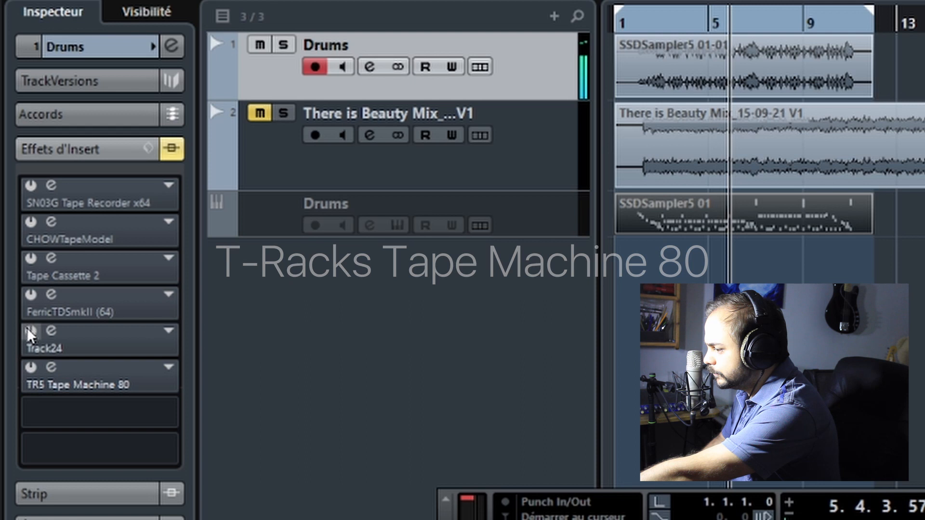
{"action": "left_click", "coordinate": [28, 295]}
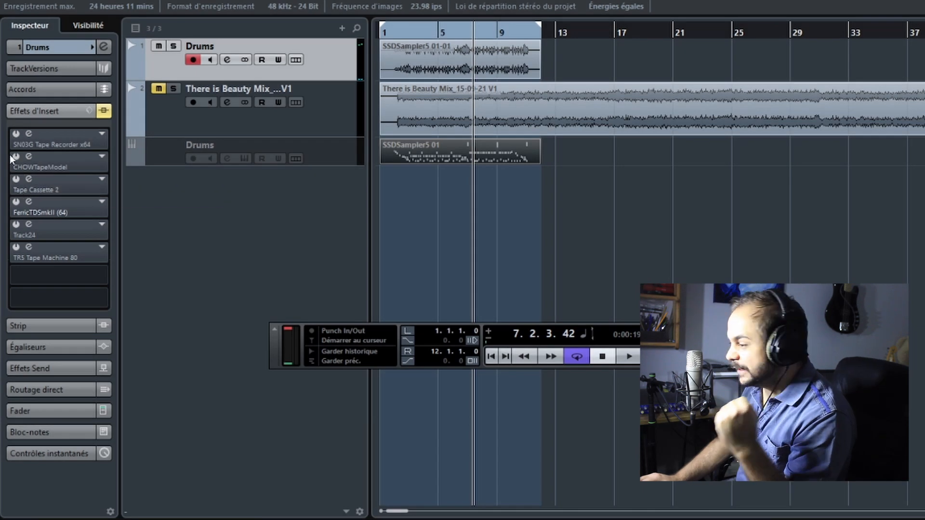
Step: Resume drum playback from bar 7 with CHOWTapeModel as the audible insert, bypass it, and stop playback
{"action": "key", "text": "space"}
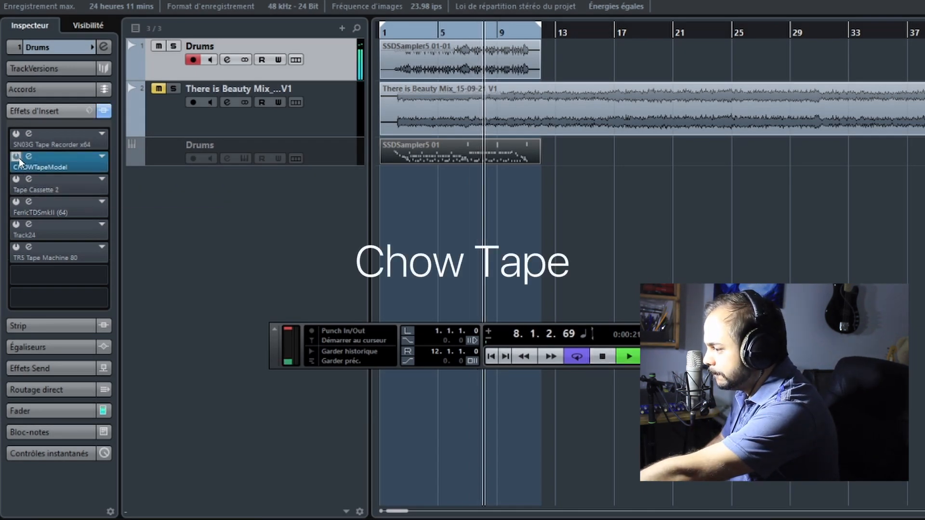
{"action": "left_click", "coordinate": [17, 157]}
{"action": "key", "text": "space"}
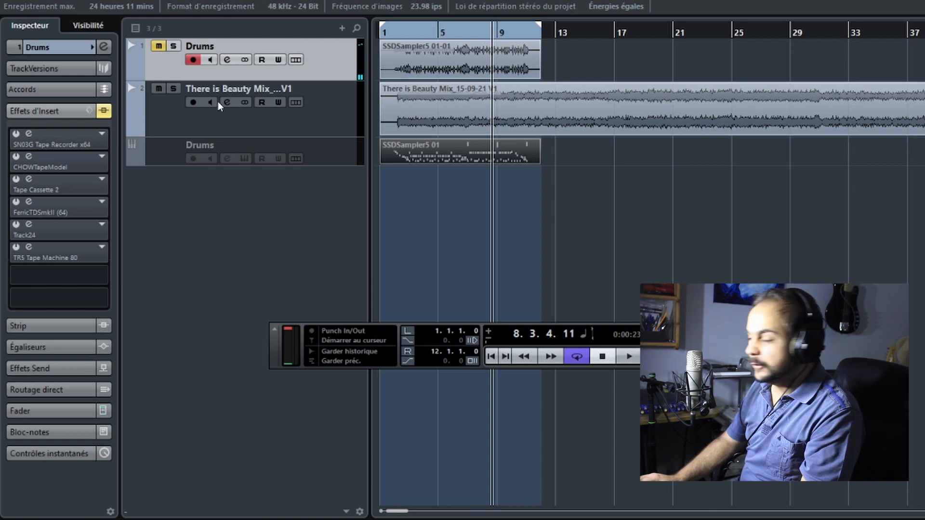
Step: Select the There is Beauty Mix track, place the playback position at about bar 2, and open its SN03G Tape Recorder editor
{"action": "left_click", "coordinate": [231, 121]}
{"action": "left_click", "coordinate": [397, 38]}
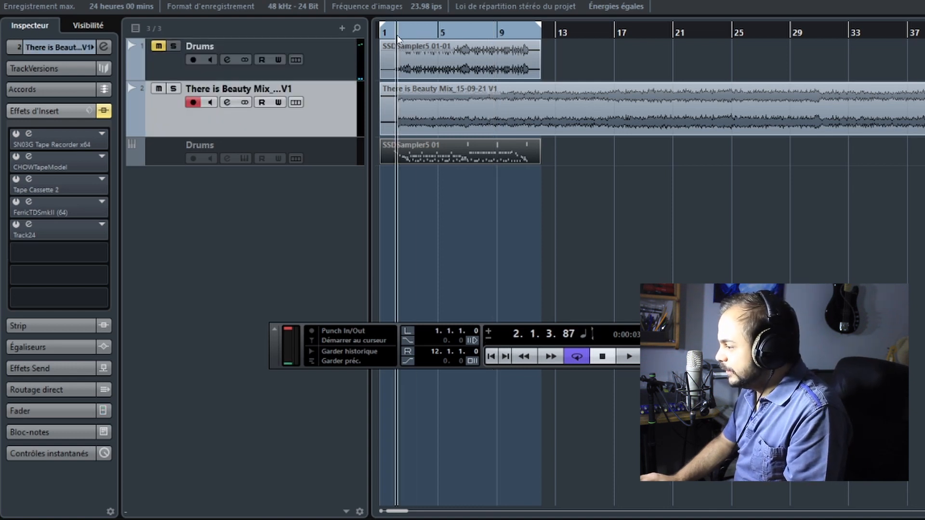
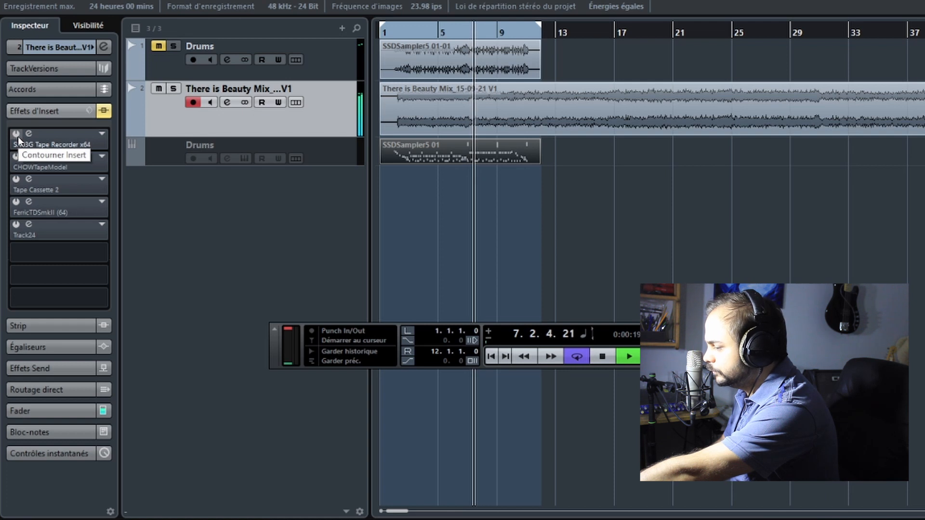
{"action": "left_click", "coordinate": [72, 144]}
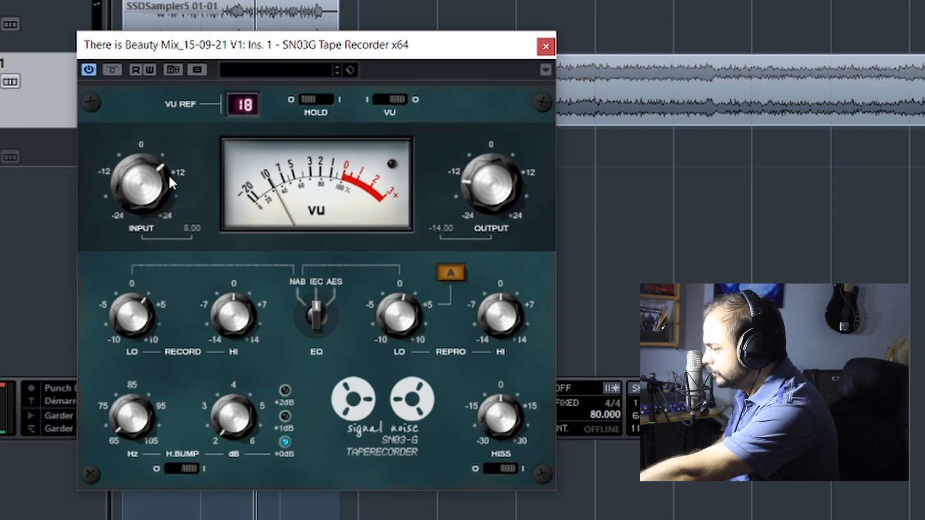
Step: Turn off the head bump in SN03G Tape Recorder and rebalance its levels to -1.00 input and -2.00 output
{"action": "left_click_drag", "start_coordinate": [473, 179], "coordinate": [472, 155]}
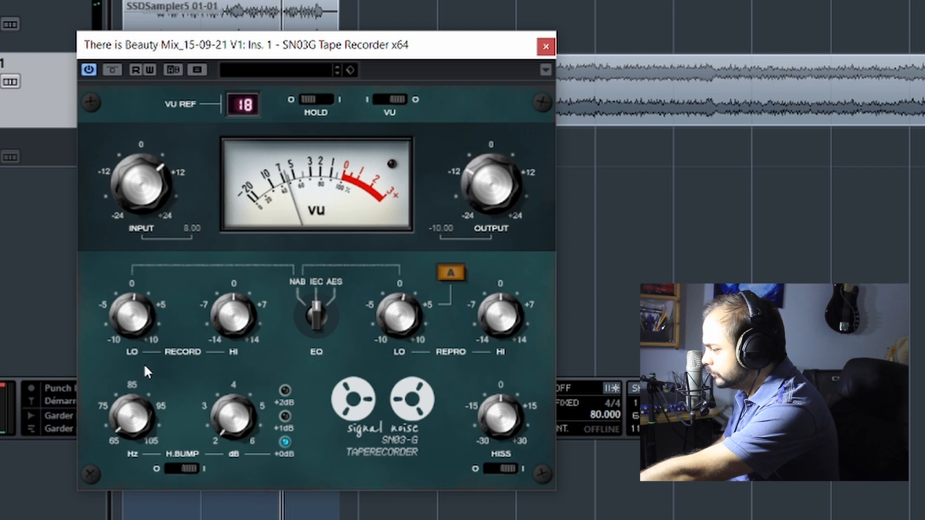
{"action": "left_click", "coordinate": [172, 472]}
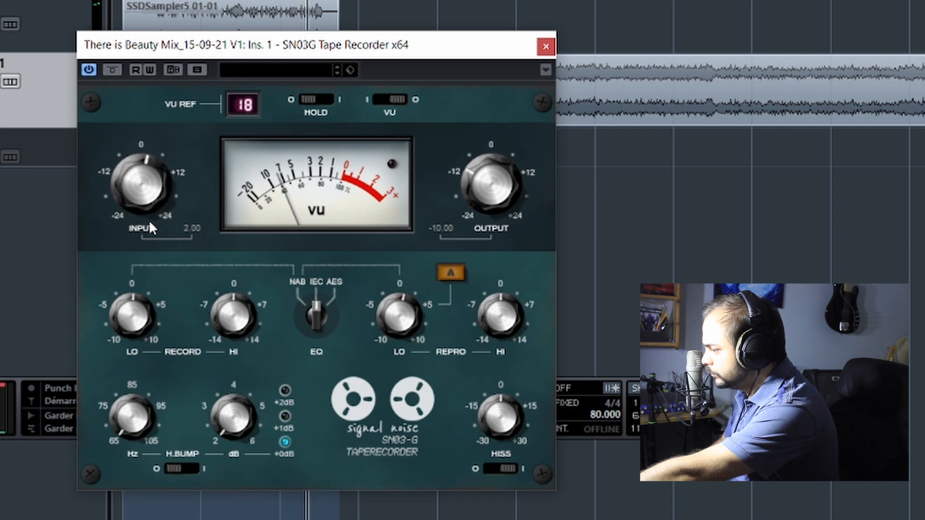
{"action": "left_click_drag", "start_coordinate": [146, 237], "coordinate": [144, 245]}
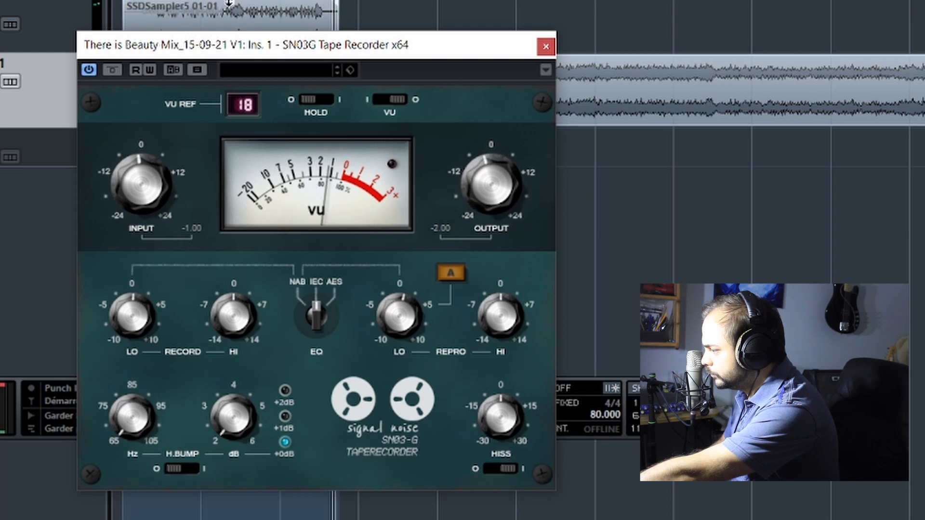
{"action": "left_click", "coordinate": [114, 69]}
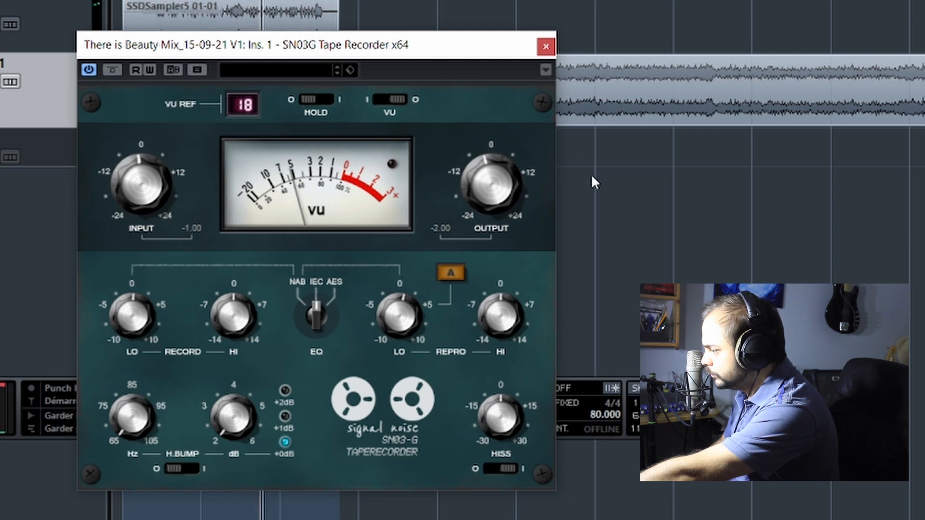
Step: Level-match the SN03G output to -1.00 against the bypassed mix and switch its EQ to AES
{"action": "scroll", "coordinate": [493, 175], "scroll_direction": "up", "scroll_amount": 1}
{"action": "scroll", "coordinate": [493, 155], "scroll_direction": "up", "scroll_amount": 1}
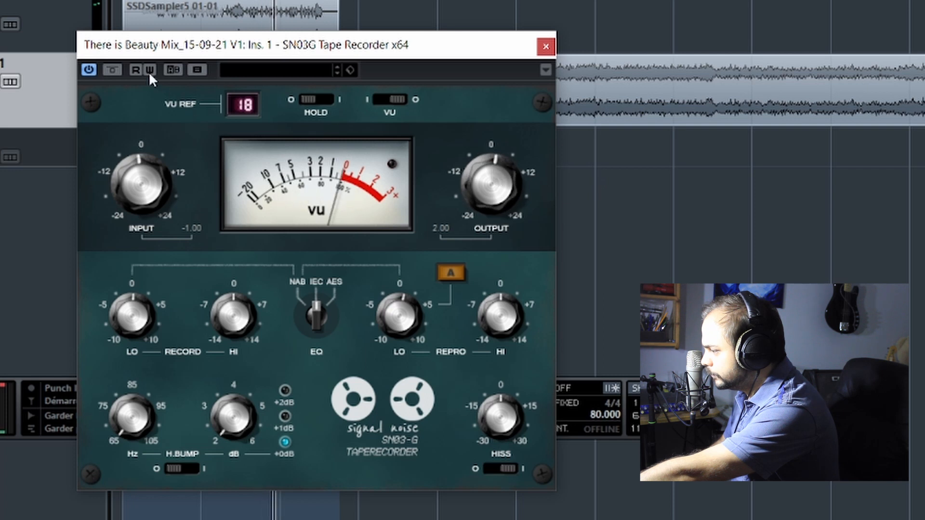
{"action": "left_click", "coordinate": [119, 72]}
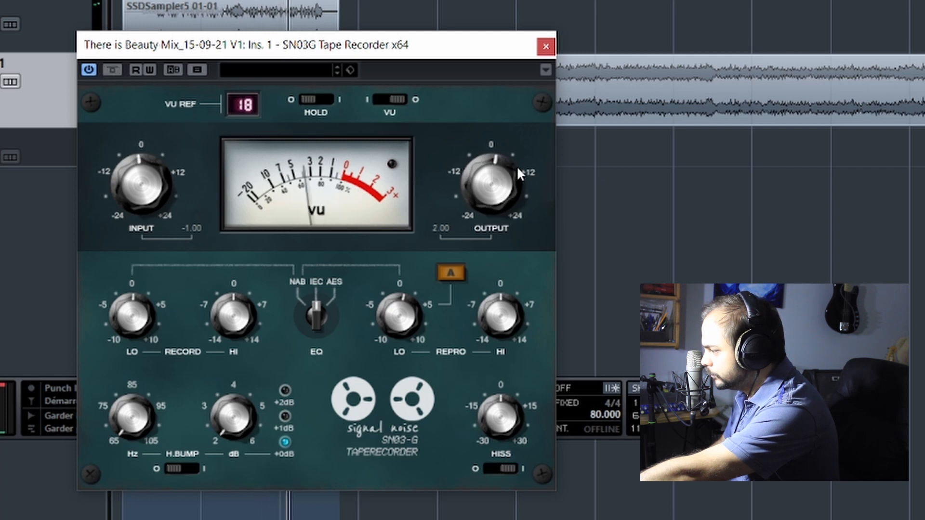
{"action": "scroll", "coordinate": [511, 196], "scroll_direction": "down", "scroll_amount": 1}
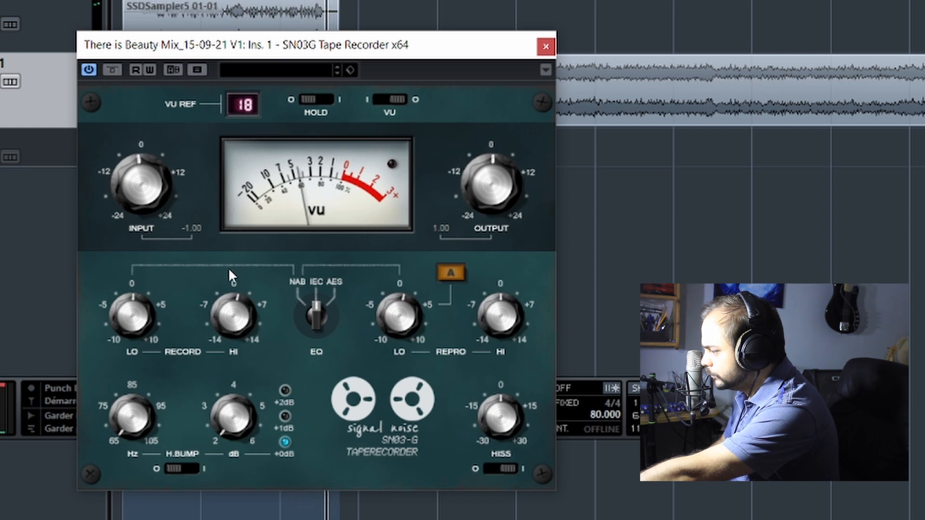
{"action": "left_click_drag", "start_coordinate": [465, 195], "coordinate": [465, 210]}
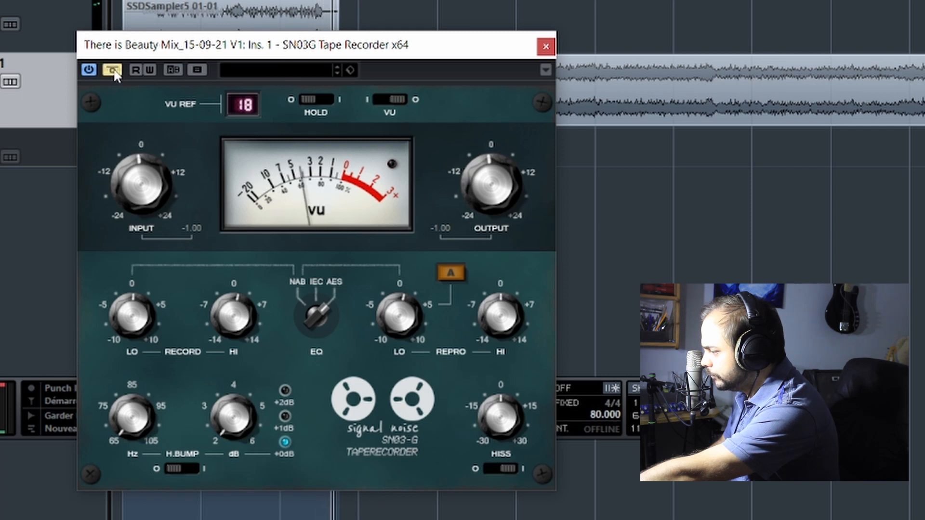
Step: Raise the SN03G input to 1.00 and fine-tune its output to -2.00, checking the level against the bypassed mix
{"action": "scroll", "coordinate": [146, 163], "scroll_direction": "up", "scroll_amount": 1}
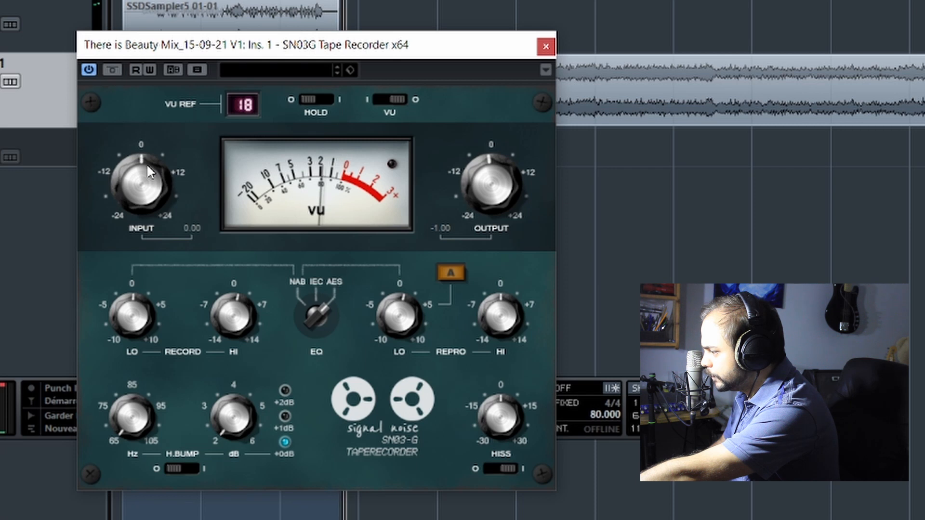
{"action": "scroll", "coordinate": [487, 187], "scroll_direction": "down", "scroll_amount": 1}
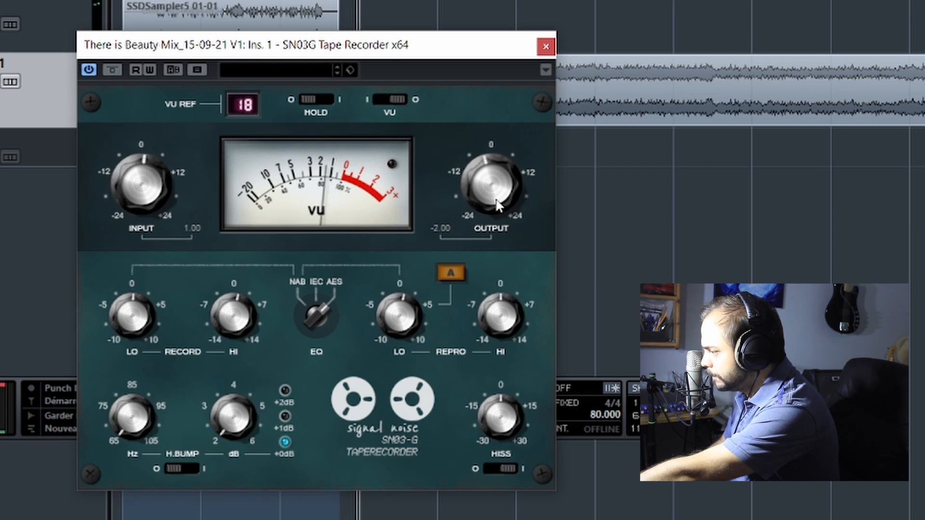
{"action": "left_click", "coordinate": [111, 70]}
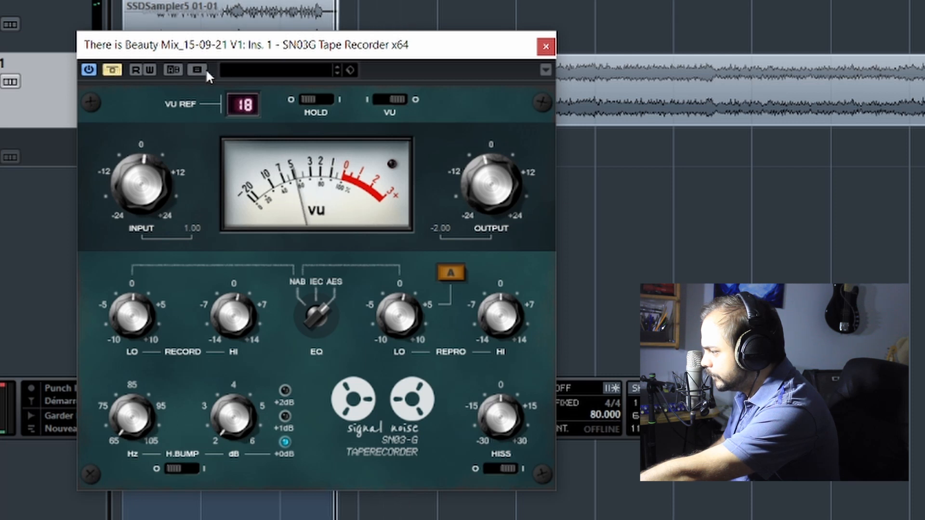
{"action": "scroll", "coordinate": [510, 197], "scroll_direction": "down", "scroll_amount": 1}
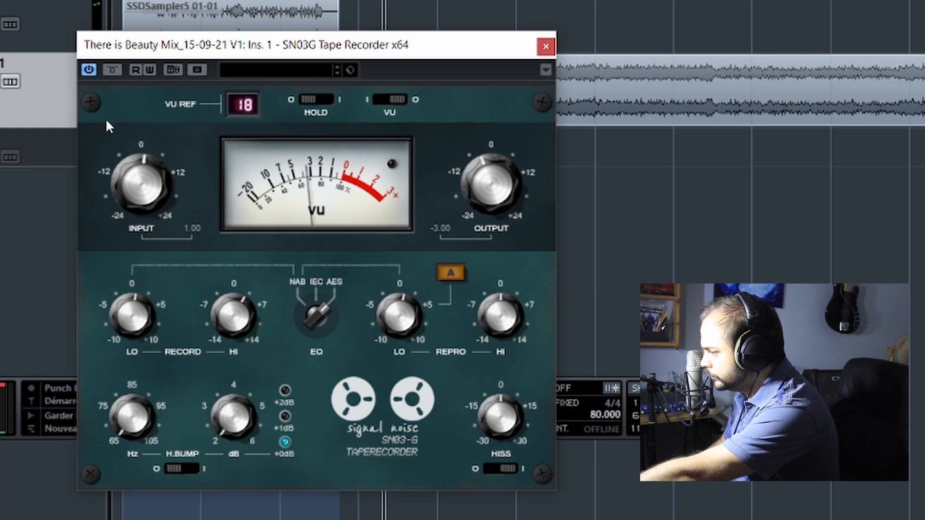
{"action": "left_click", "coordinate": [113, 71]}
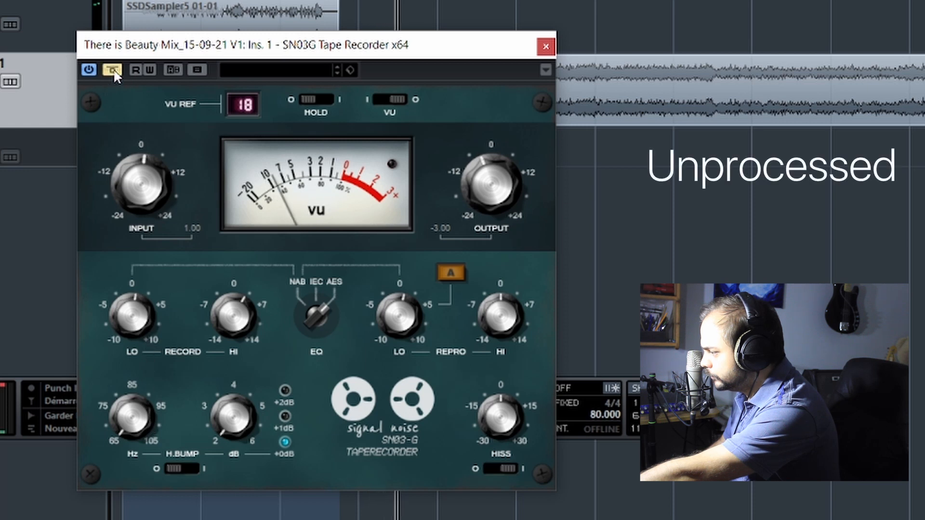
{"action": "left_click", "coordinate": [113, 71]}
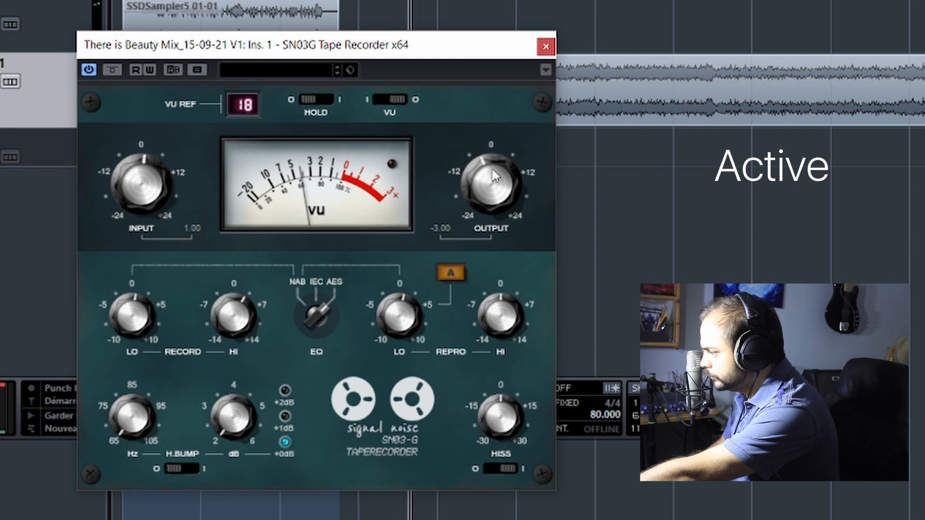
{"action": "left_click_drag", "start_coordinate": [493, 170], "coordinate": [491, 165]}
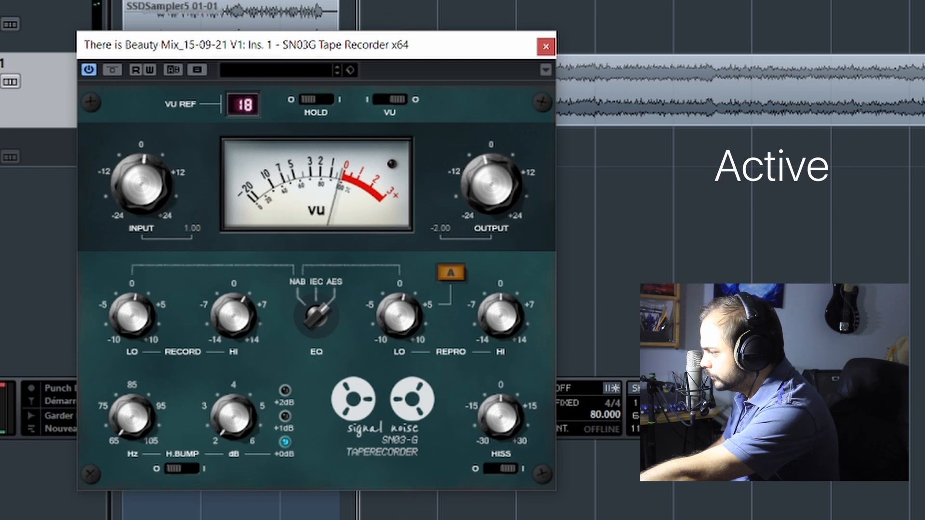
Step: Compare the mix with and without SN03G Tape Recorder, leave it bypassed, and close the open plugin editors
{"action": "left_click", "coordinate": [118, 68]}
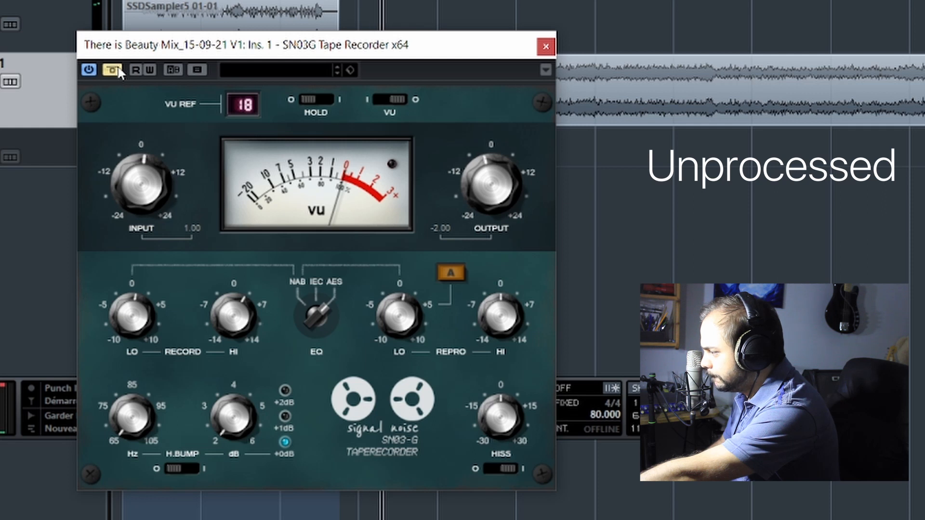
{"action": "left_click", "coordinate": [118, 68]}
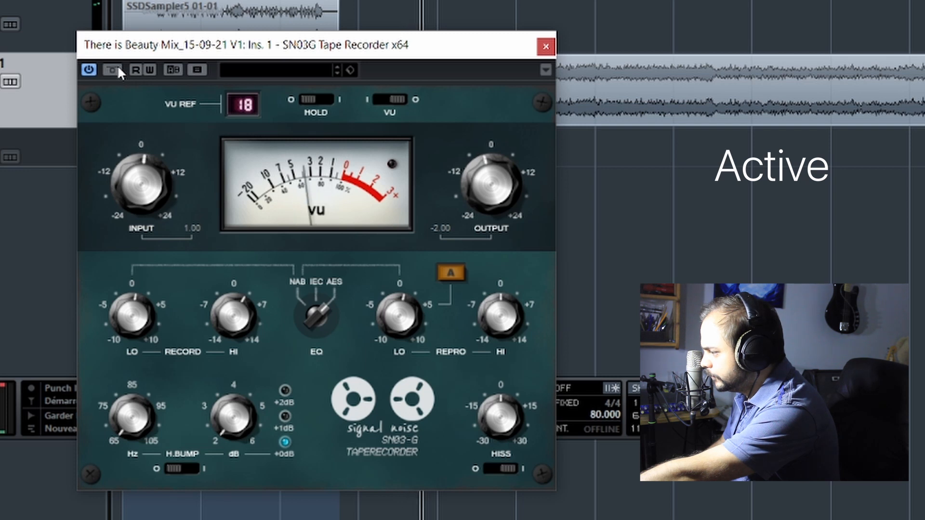
{"action": "left_click", "coordinate": [118, 69]}
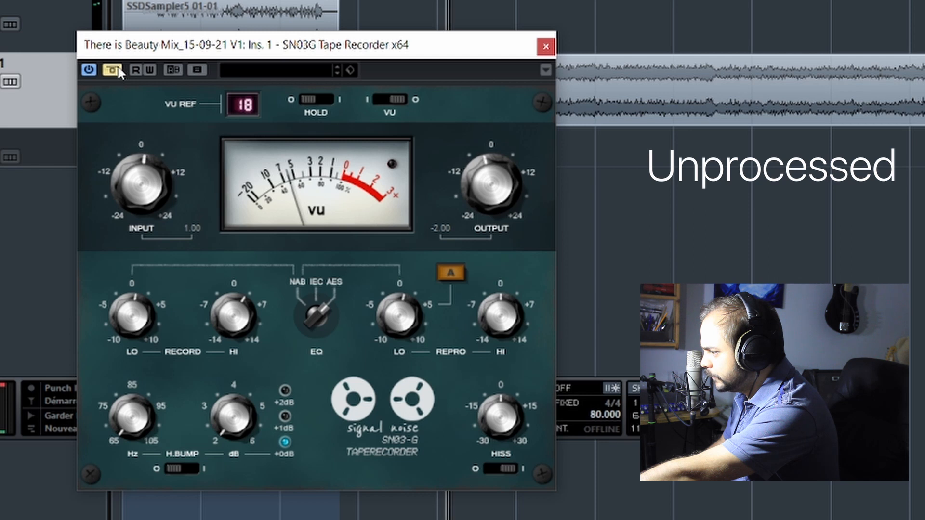
{"action": "left_click", "coordinate": [118, 70]}
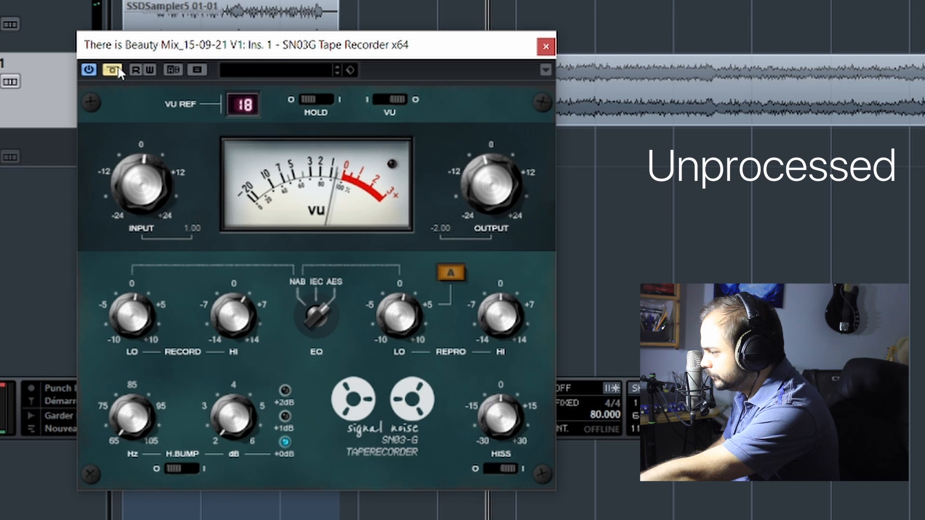
{"action": "left_click", "coordinate": [118, 69]}
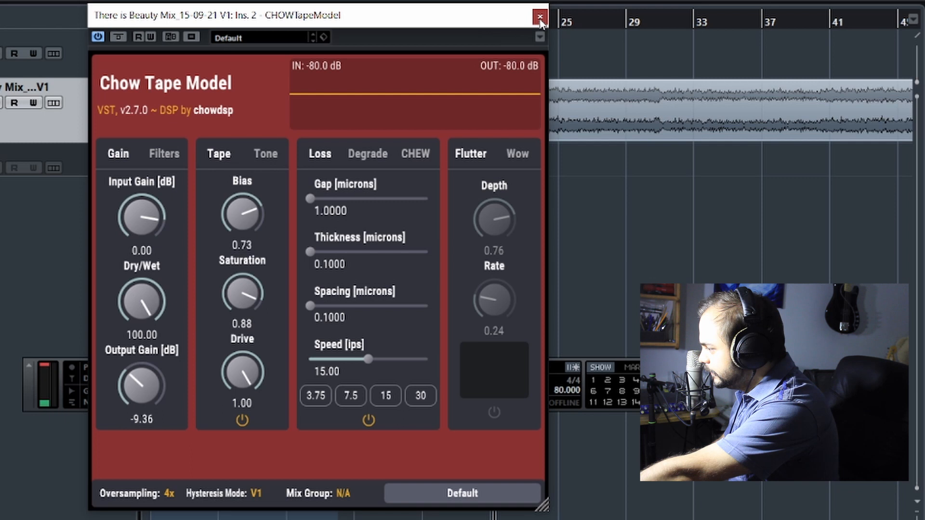
{"action": "left_click", "coordinate": [540, 17]}
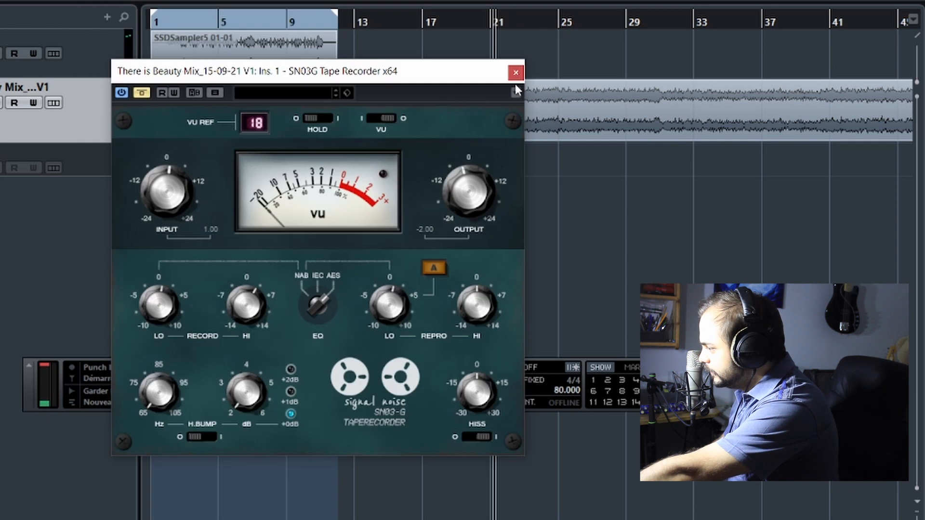
{"action": "left_click", "coordinate": [514, 67]}
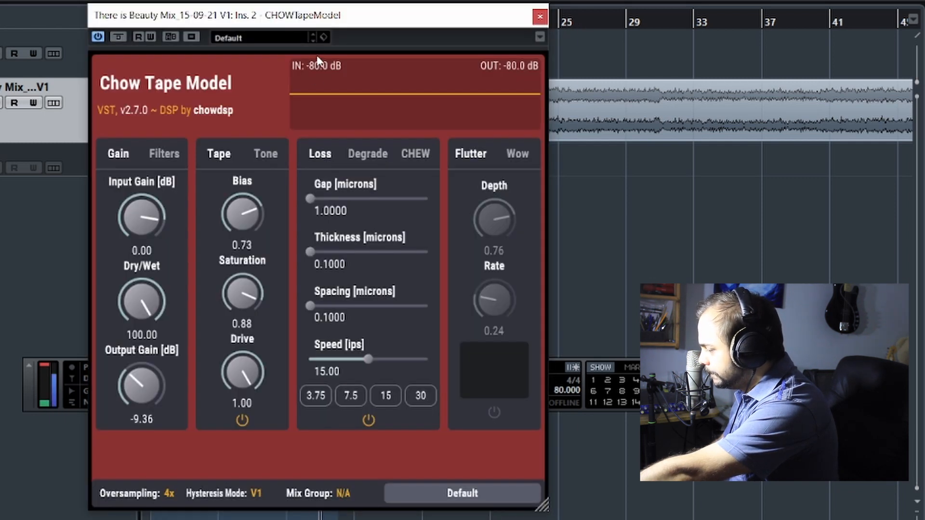
Step: Set CHOWTapeModel on the mix to input gain -7.49 dB, bias 0.60, saturation 0.57 and output gain -2.64 dB
{"action": "left_click_drag", "start_coordinate": [152, 236], "coordinate": [148, 264]}
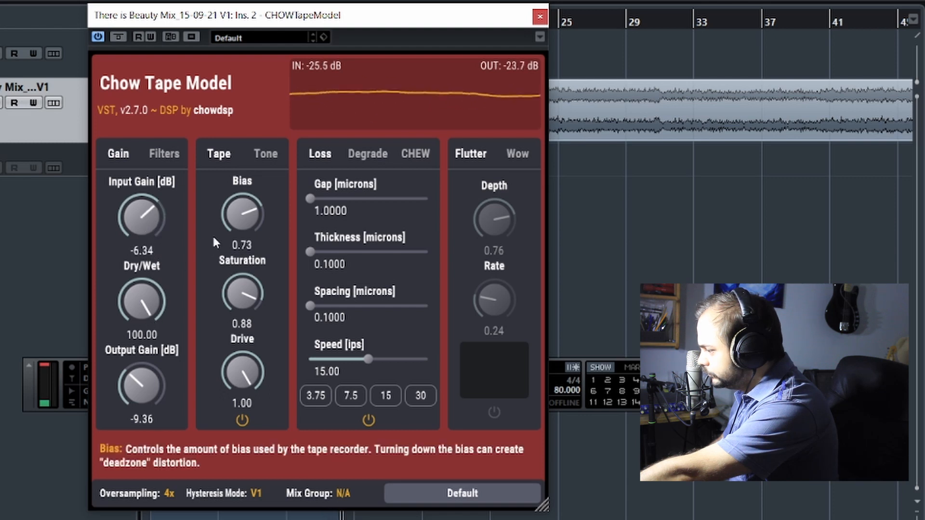
{"action": "left_click_drag", "start_coordinate": [238, 240], "coordinate": [236, 251]}
{"action": "left_click_drag", "start_coordinate": [230, 311], "coordinate": [225, 340]}
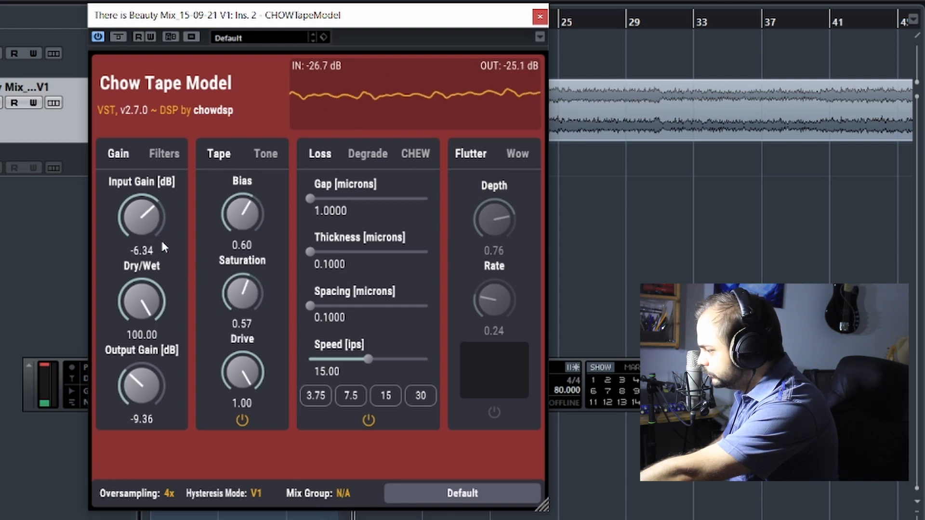
{"action": "left_click_drag", "start_coordinate": [160, 238], "coordinate": [155, 240]}
{"action": "left_click_drag", "start_coordinate": [162, 420], "coordinate": [155, 395]}
Step: Compare the mix with CHOWTapeModel active and bypassed
{"action": "left_click", "coordinate": [118, 39]}
{"action": "left_click", "coordinate": [120, 38]}
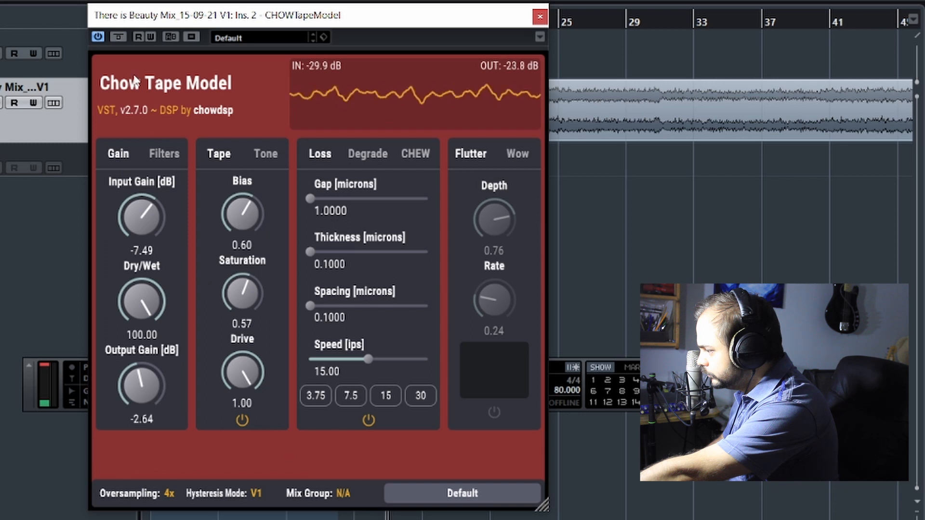
{"action": "left_click", "coordinate": [123, 39]}
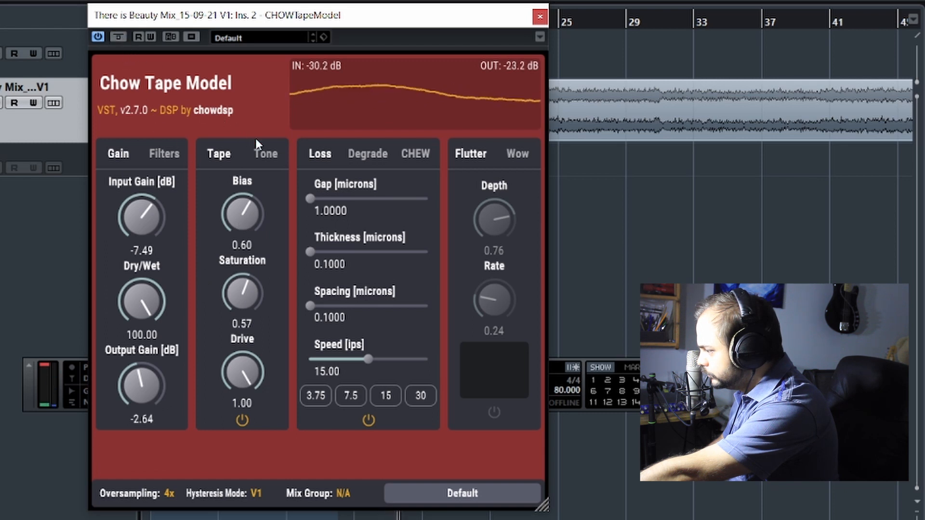
Step: Boost CHOWTapeModel's tone treble to 0.21 and compensate with an output gain of -2.88 dB
{"action": "left_click", "coordinate": [265, 153]}
{"action": "left_click_drag", "start_coordinate": [252, 205], "coordinate": [256, 192]}
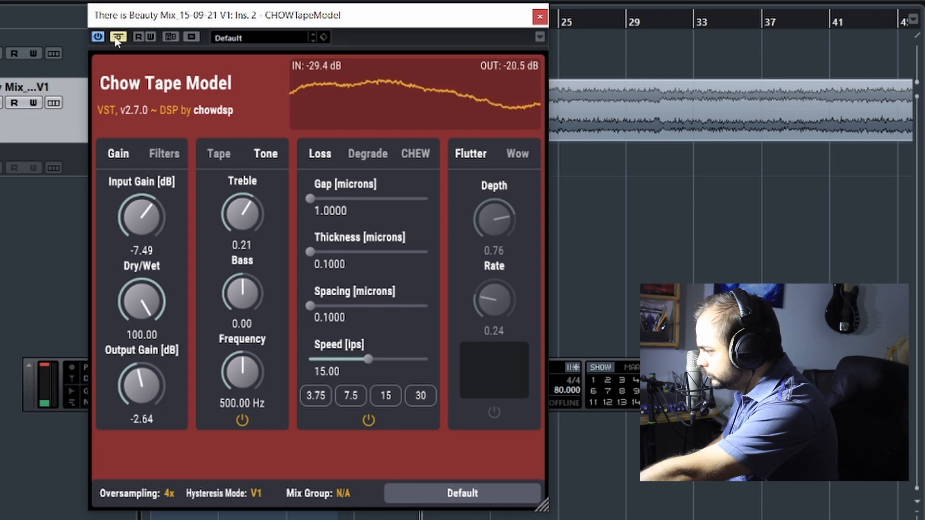
{"action": "left_click_drag", "start_coordinate": [157, 394], "coordinate": [154, 394]}
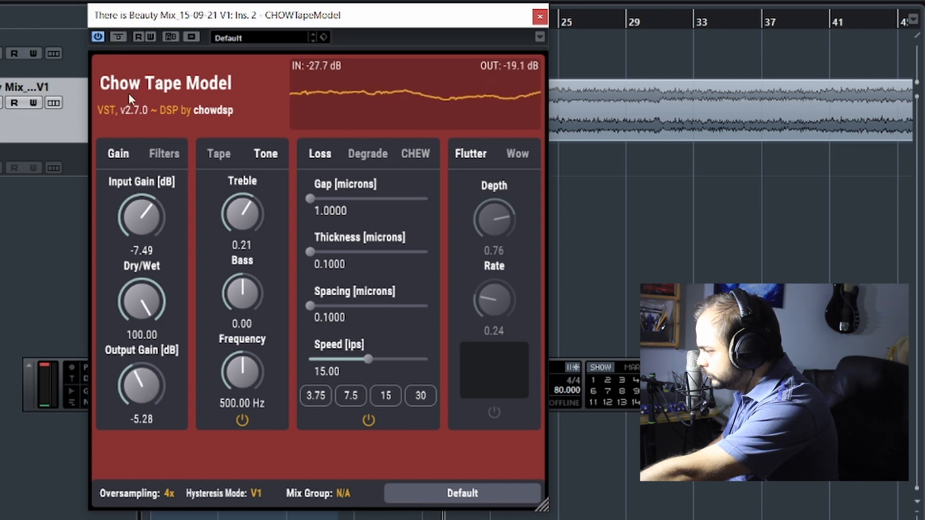
{"action": "left_click_drag", "start_coordinate": [151, 376], "coordinate": [151, 369]}
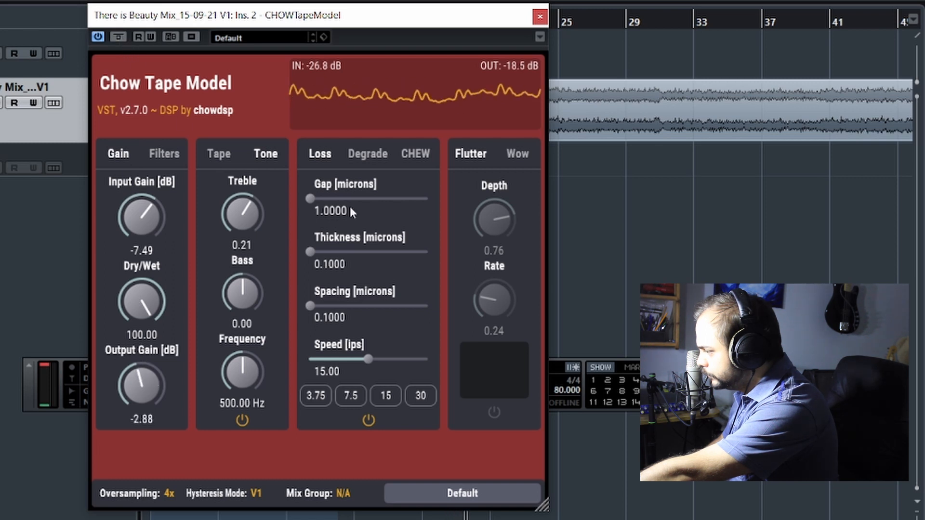
Step: Enable CHOWTapeModel's wow and flutter section and set the wow depth to 0.13 and rate to 0.22
{"action": "left_click", "coordinate": [513, 156]}
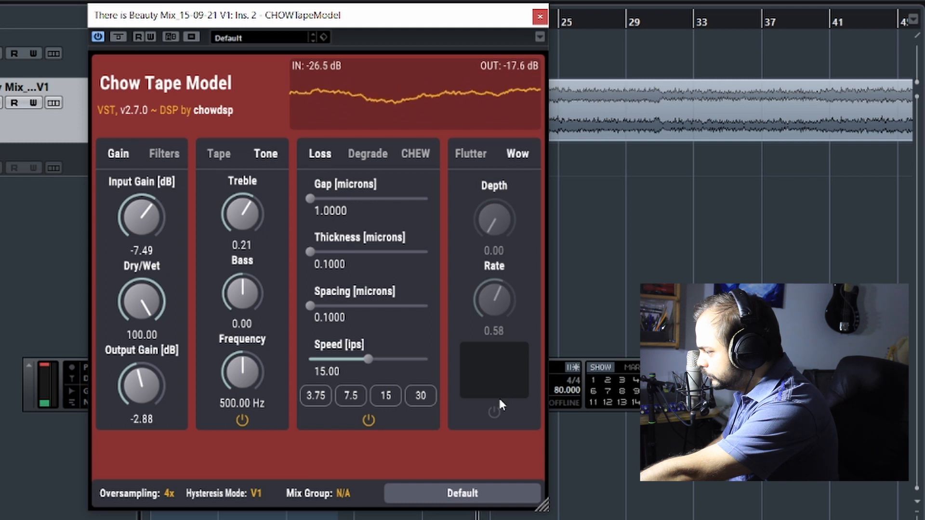
{"action": "left_click", "coordinate": [494, 412]}
{"action": "left_click_drag", "start_coordinate": [494, 219], "coordinate": [514, 187]}
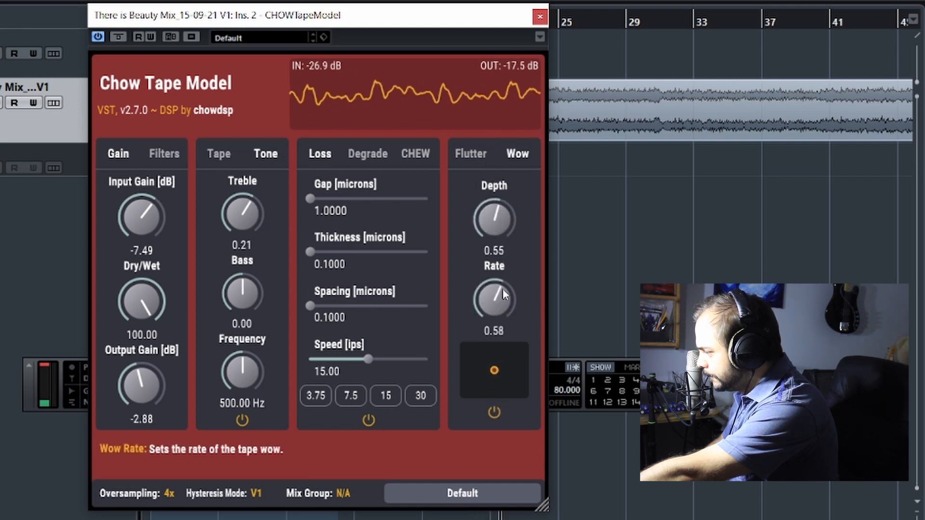
{"action": "left_click_drag", "start_coordinate": [494, 301], "coordinate": [486, 359]}
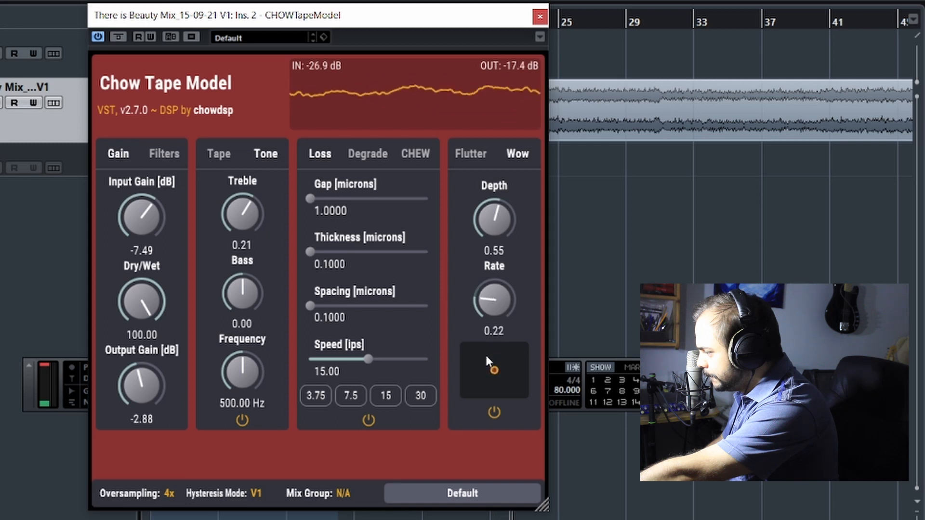
{"action": "left_click_drag", "start_coordinate": [494, 219], "coordinate": [498, 282]}
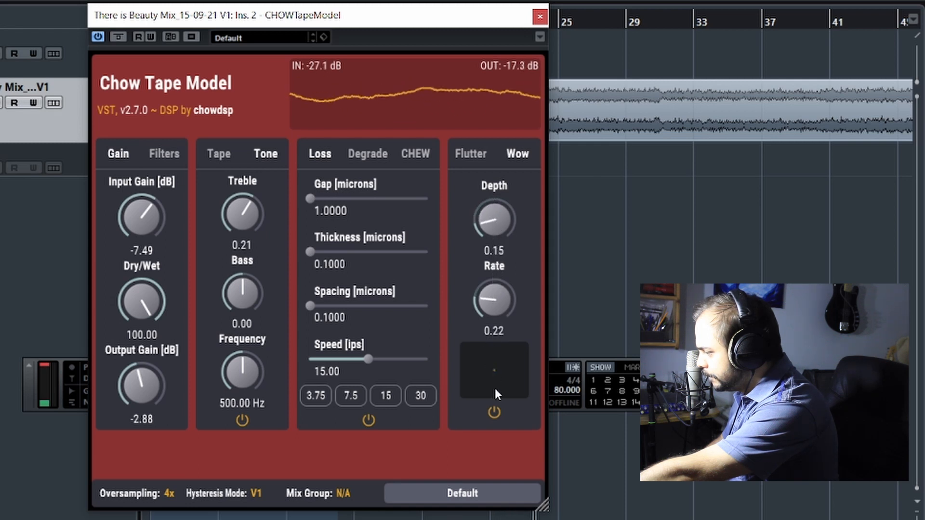
{"action": "left_click", "coordinate": [498, 410]}
{"action": "left_click", "coordinate": [498, 410]}
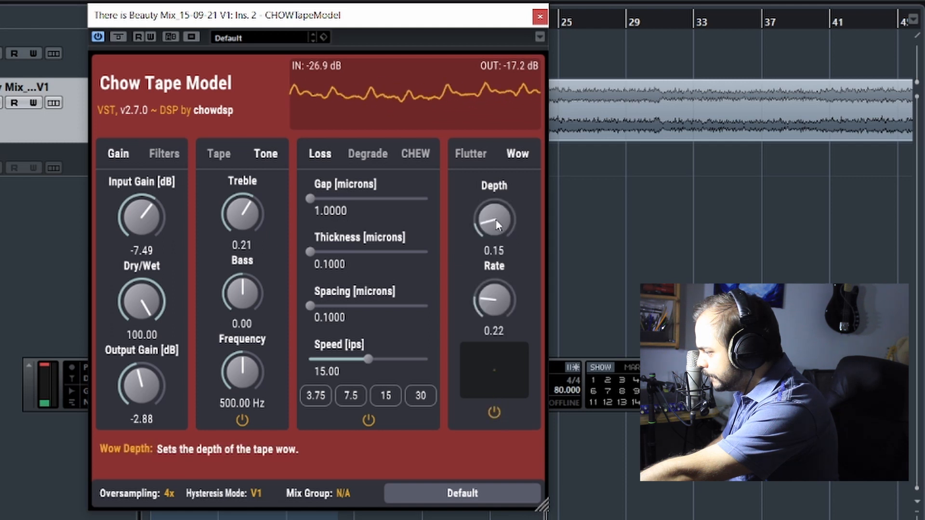
{"action": "left_click_drag", "start_coordinate": [495, 223], "coordinate": [496, 226]}
Step: Lower CHOWTapeModel's wow depth to 0.03 and wow rate to 0.06 while the mix plays
{"action": "left_click", "coordinate": [368, 154]}
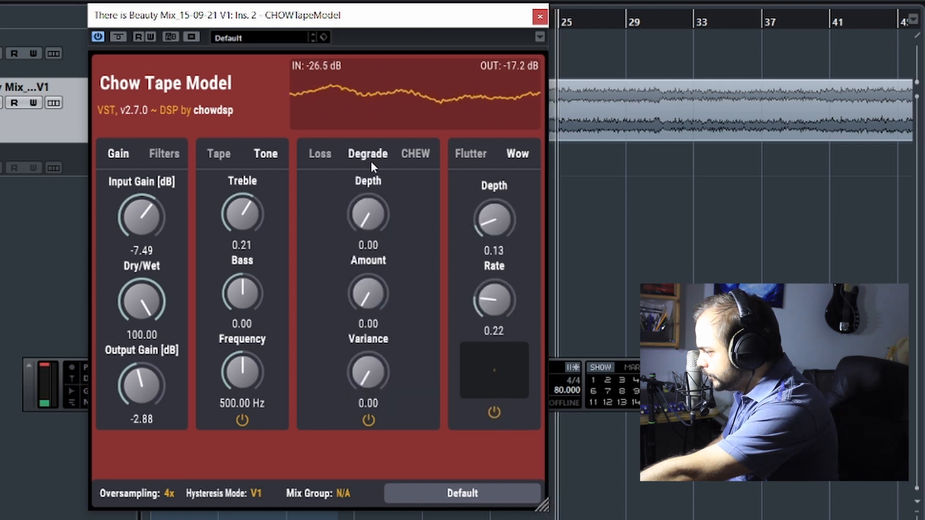
{"action": "left_click", "coordinate": [320, 154]}
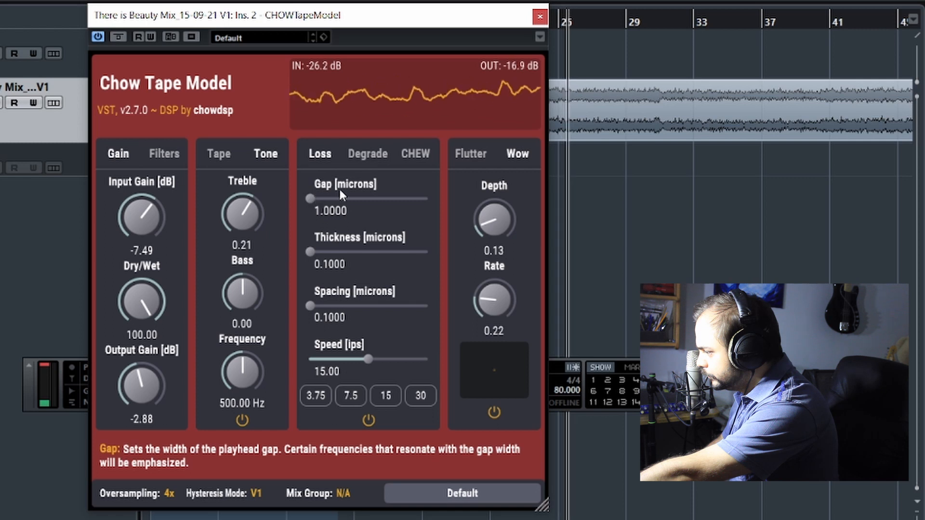
{"action": "left_click_drag", "start_coordinate": [496, 218], "coordinate": [495, 220]}
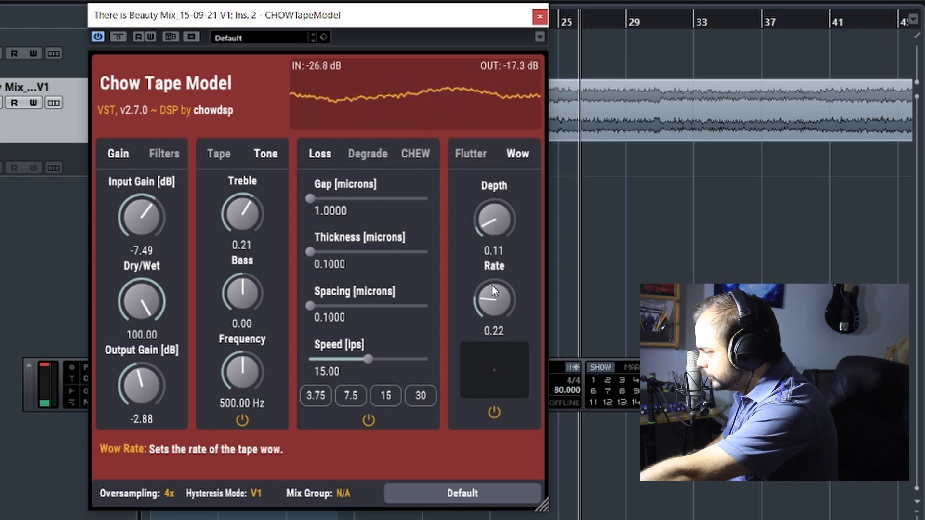
{"action": "left_click_drag", "start_coordinate": [493, 286], "coordinate": [493, 280]}
{"action": "left_click_drag", "start_coordinate": [496, 223], "coordinate": [498, 230]}
{"action": "left_click_drag", "start_coordinate": [493, 295], "coordinate": [491, 329]}
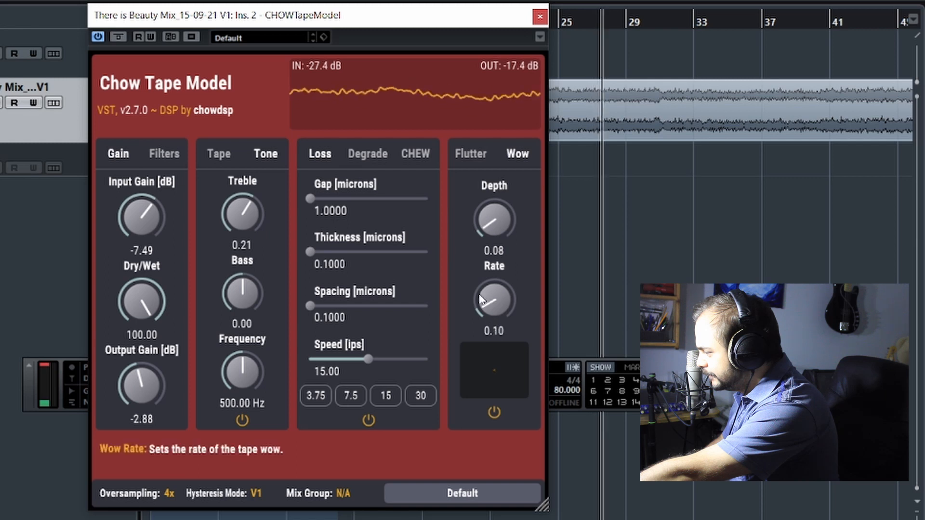
{"action": "left_click_drag", "start_coordinate": [499, 220], "coordinate": [501, 227]}
{"action": "left_click_drag", "start_coordinate": [496, 301], "coordinate": [496, 305]}
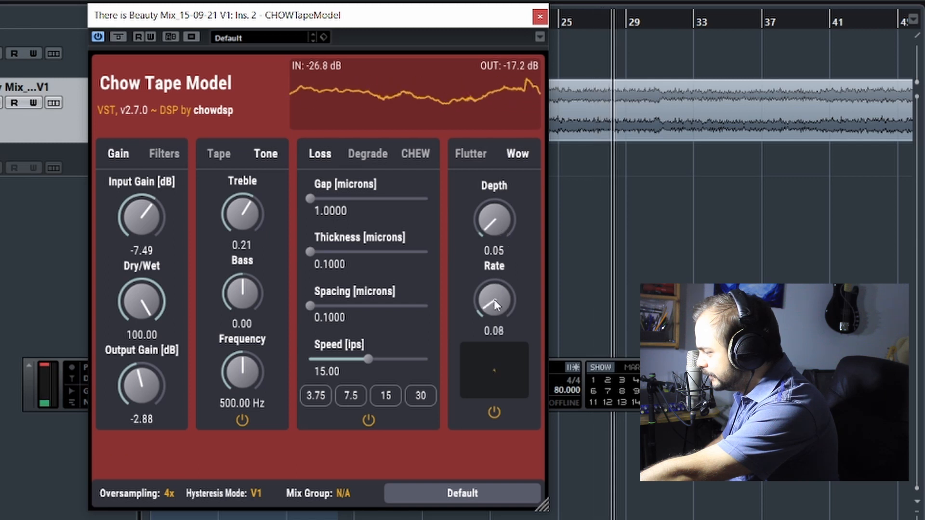
{"action": "mouse_move", "coordinate": [497, 231]}
{"action": "left_mouse_down"}
{"action": "mouse_move", "coordinate": [495, 240]}
{"action": "mouse_move", "coordinate": [490, 230]}
{"action": "left_mouse_up"}
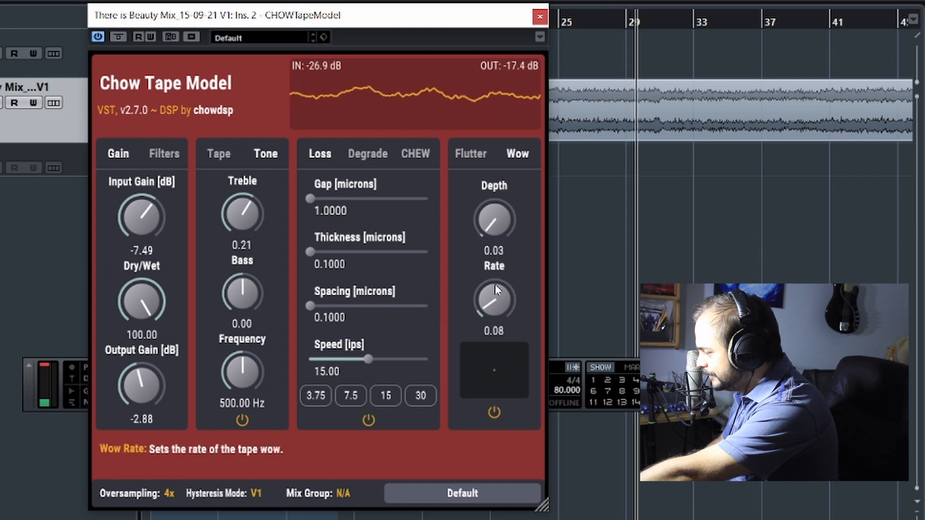
{"action": "left_click_drag", "start_coordinate": [495, 284], "coordinate": [495, 288]}
Step: Replay the mix from about bar 25, exaggerate the wow depth to 0.77, and settle on depth 0.05 and rate 0.74
{"action": "left_click", "coordinate": [561, 24]}
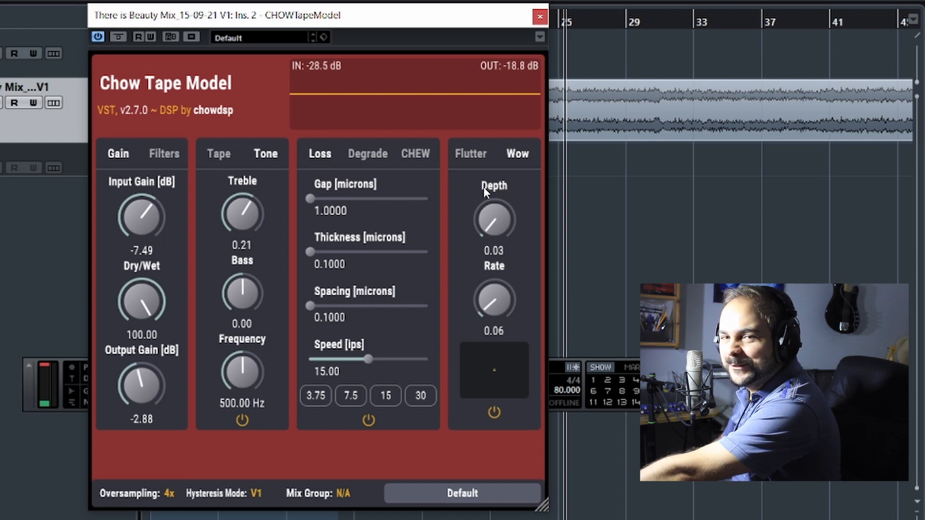
{"action": "key", "text": "space"}
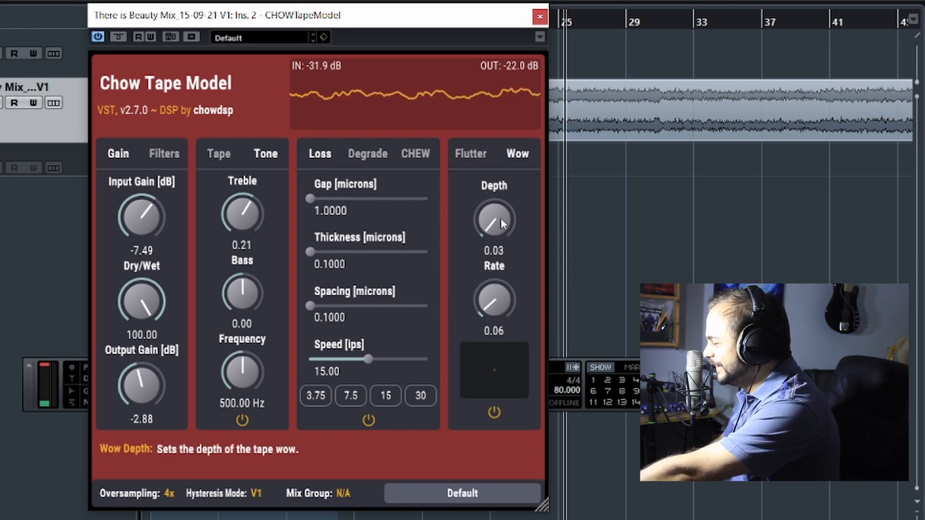
{"action": "left_click_drag", "start_coordinate": [502, 225], "coordinate": [507, 159]}
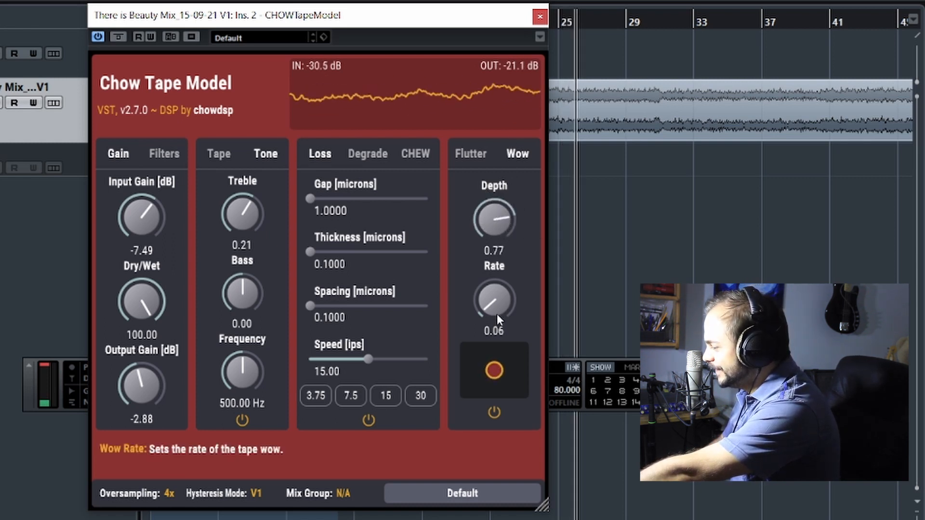
{"action": "left_click_drag", "start_coordinate": [496, 313], "coordinate": [495, 345]}
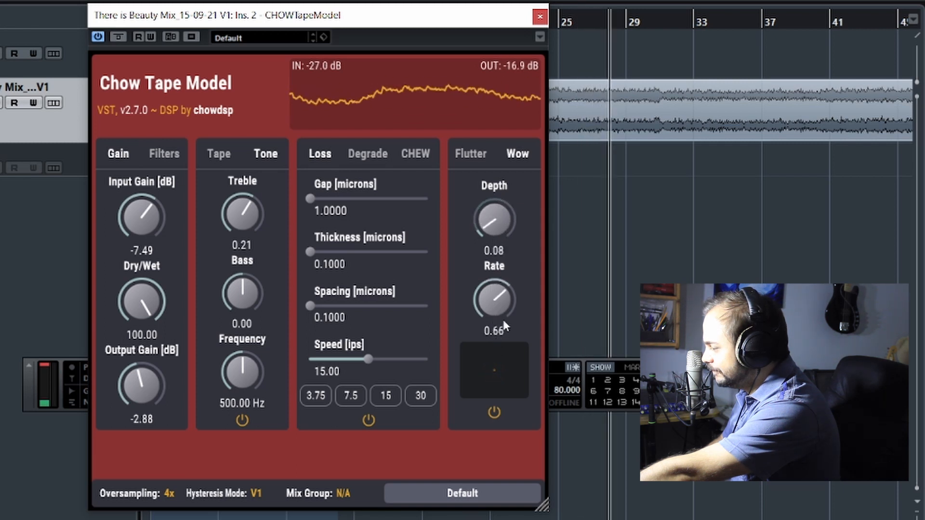
{"action": "left_click_drag", "start_coordinate": [502, 289], "coordinate": [505, 292]}
{"action": "left_click_drag", "start_coordinate": [501, 226], "coordinate": [502, 229]}
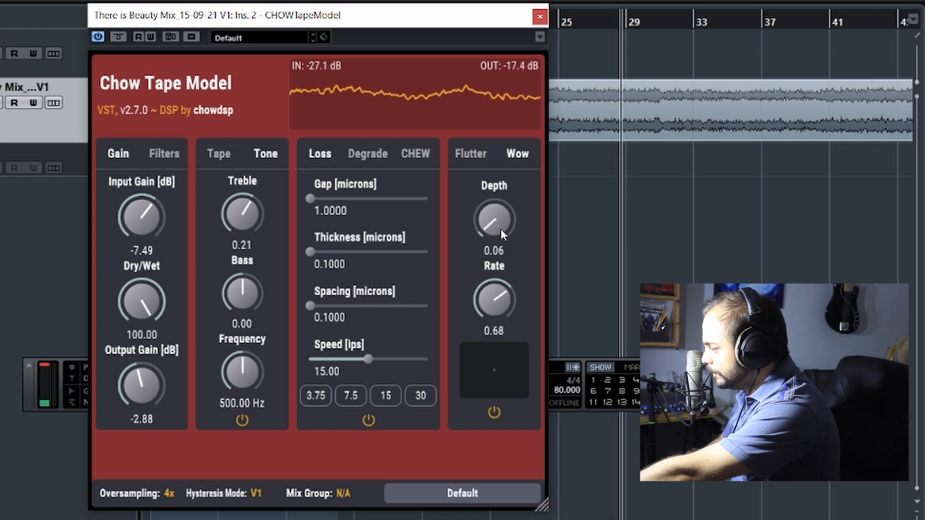
{"action": "left_click_drag", "start_coordinate": [500, 284], "coordinate": [499, 279]}
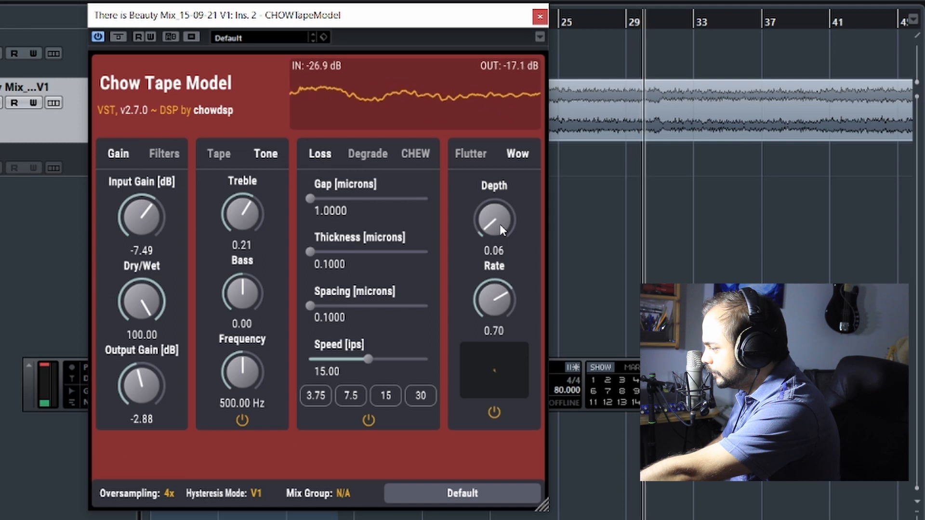
{"action": "left_click_drag", "start_coordinate": [500, 224], "coordinate": [499, 226]}
{"action": "left_click_drag", "start_coordinate": [500, 293], "coordinate": [502, 286]}
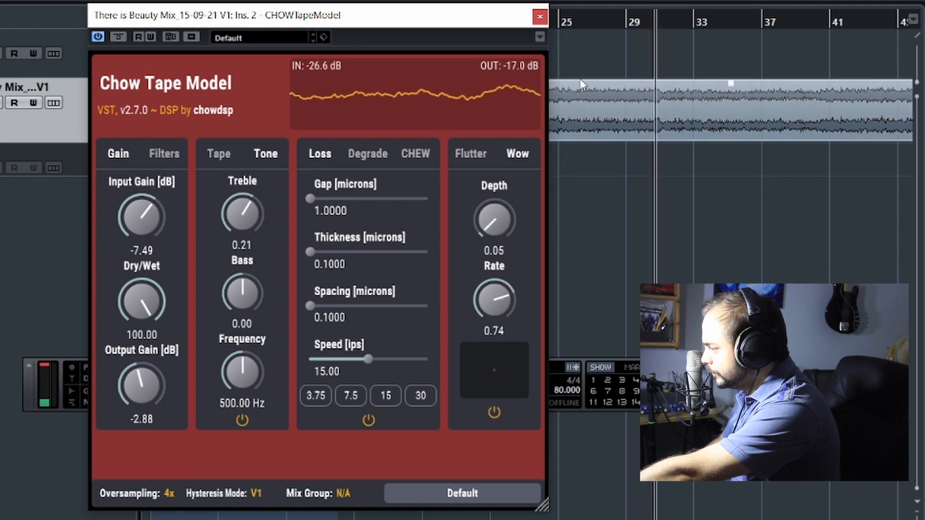
Step: Replay the mix from just after bar 25 and fine-tune the wow to depth 0.03 and rate 0.81
{"action": "left_click", "coordinate": [582, 24]}
{"action": "key", "text": "space"}
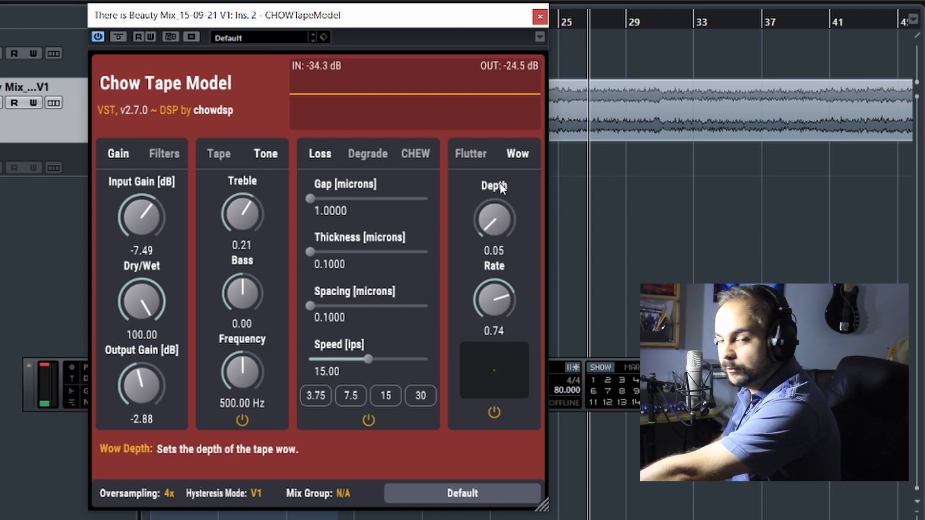
{"action": "key", "text": "space"}
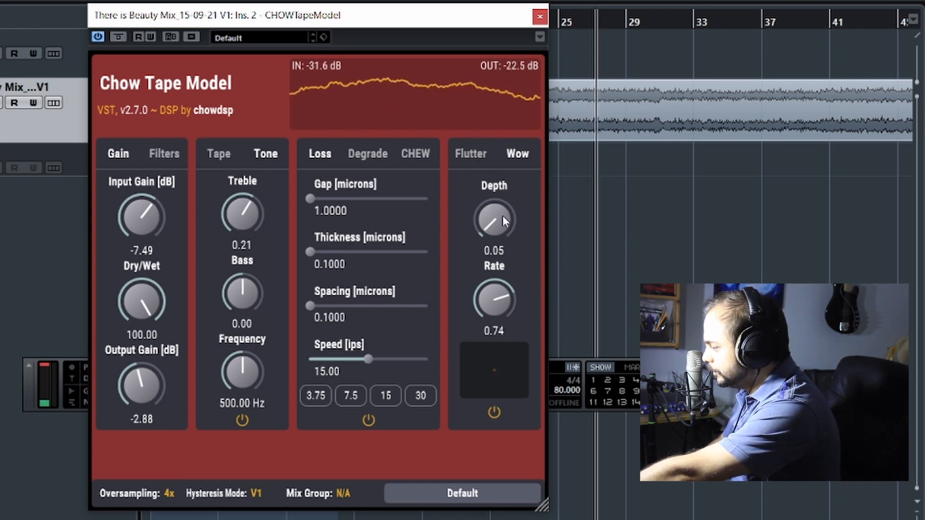
{"action": "left_click_drag", "start_coordinate": [502, 216], "coordinate": [502, 218]}
{"action": "left_click_drag", "start_coordinate": [511, 291], "coordinate": [512, 289]}
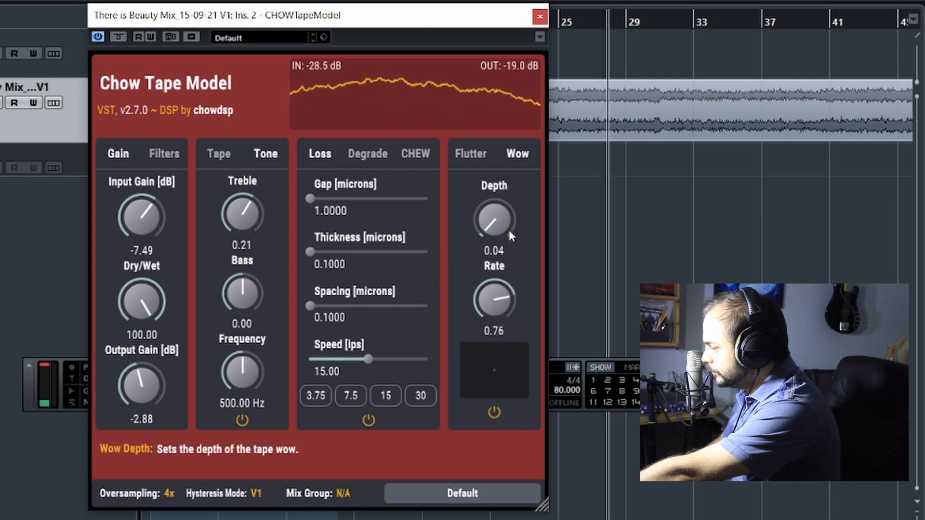
{"action": "left_click_drag", "start_coordinate": [499, 227], "coordinate": [498, 230]}
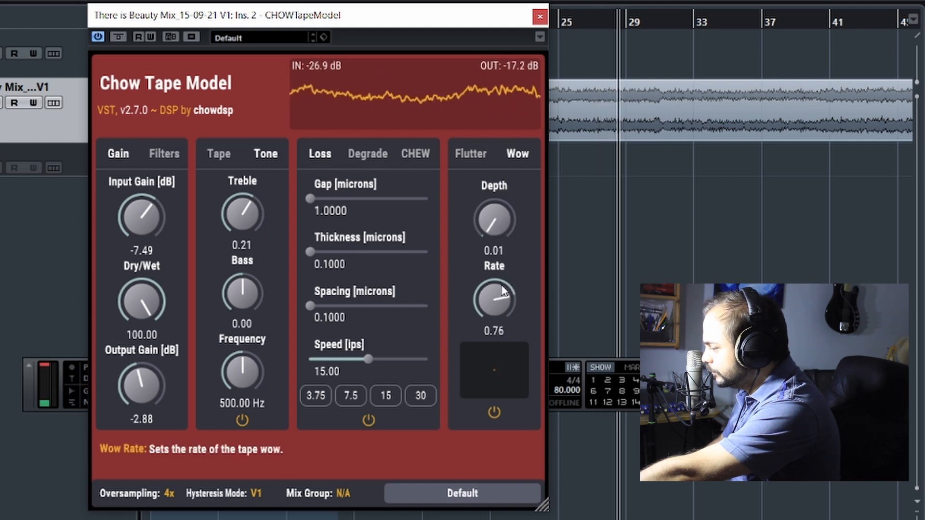
{"action": "left_click_drag", "start_coordinate": [503, 290], "coordinate": [502, 280]}
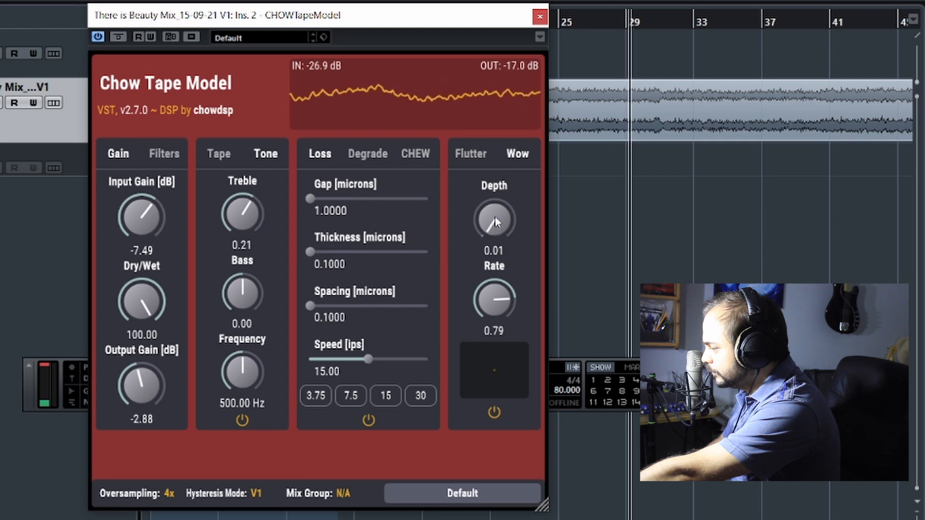
{"action": "left_click_drag", "start_coordinate": [495, 221], "coordinate": [495, 218]}
{"action": "left_click_drag", "start_coordinate": [503, 297], "coordinate": [504, 294]}
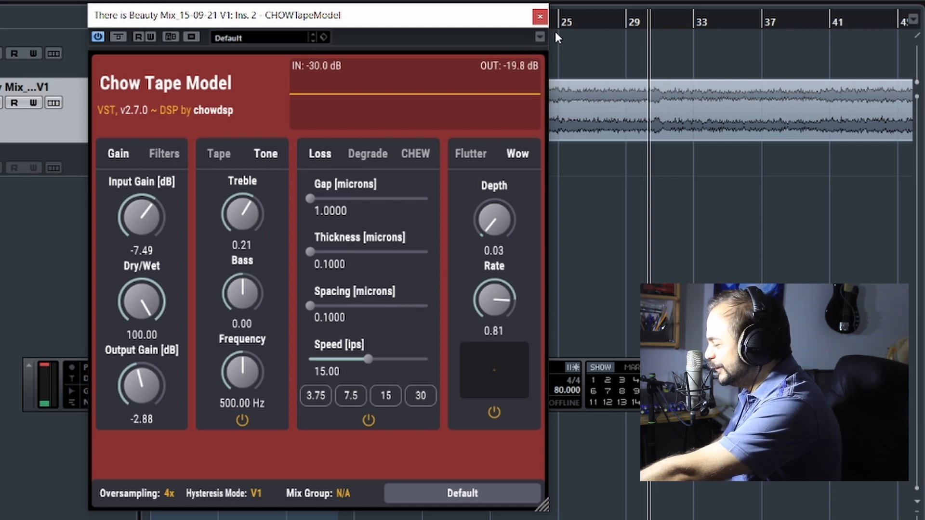
Step: Replay from about bar 25 with wow and flutter processing switched off, show the flutter settings, and re-enable the processing
{"action": "left_click", "coordinate": [572, 23]}
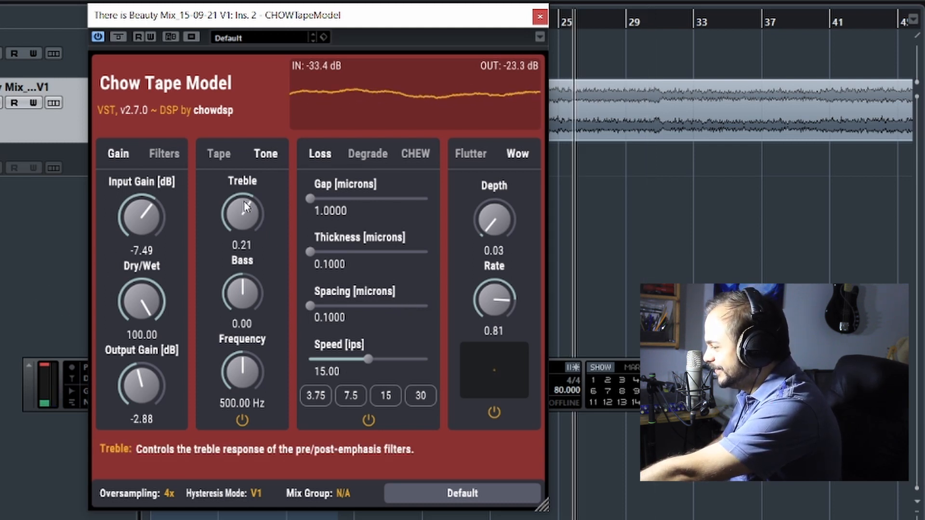
{"action": "left_click", "coordinate": [494, 411]}
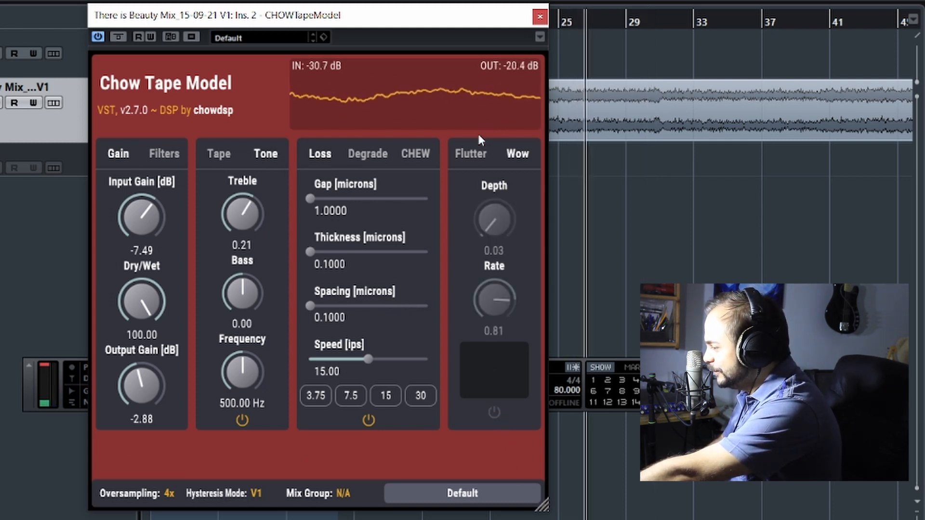
{"action": "left_click", "coordinate": [471, 153]}
{"action": "left_click", "coordinate": [492, 412]}
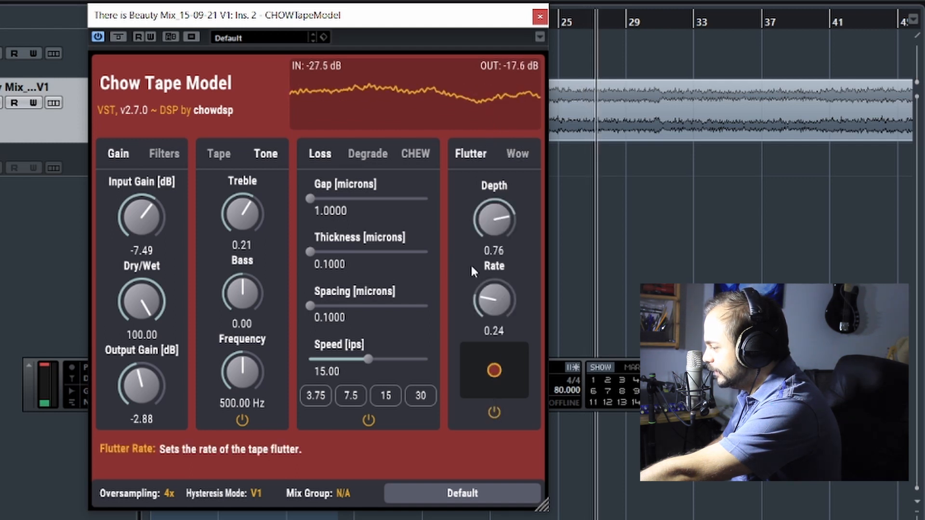
Step: Audition the flutter depth at 1.00 with a rate of 0.36, and reduce the depth to 0.09
{"action": "left_click_drag", "start_coordinate": [494, 219], "coordinate": [496, 188]}
{"action": "left_click_drag", "start_coordinate": [492, 322], "coordinate": [499, 270]}
{"action": "left_click_drag", "start_coordinate": [499, 281], "coordinate": [499, 286]}
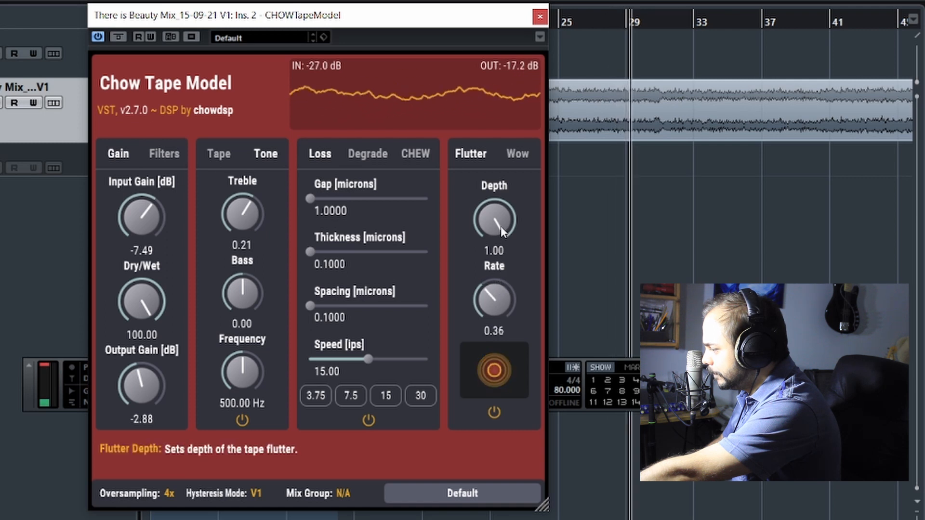
{"action": "left_click_drag", "start_coordinate": [494, 220], "coordinate": [486, 391]}
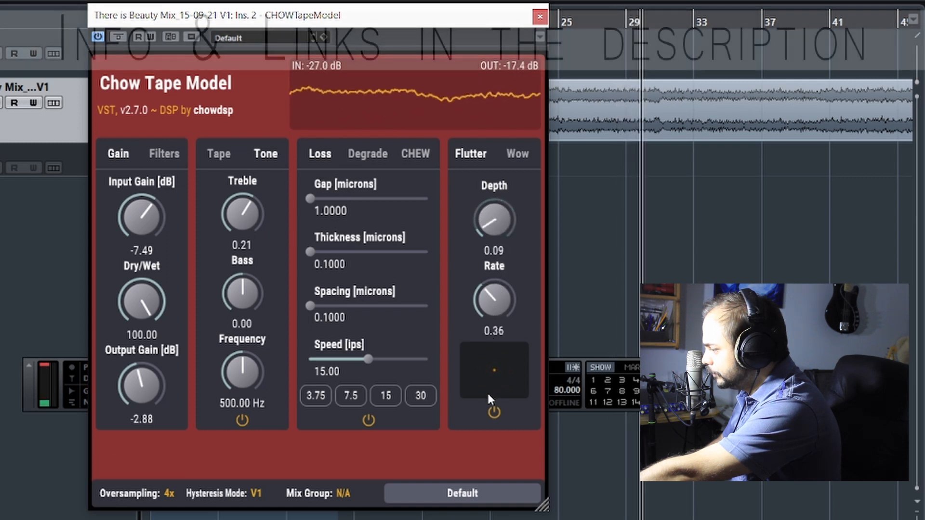
Step: Restart playback and compare the mix with the wow and flutter section off and on
{"action": "key", "text": "space"}
{"action": "key", "text": "space"}
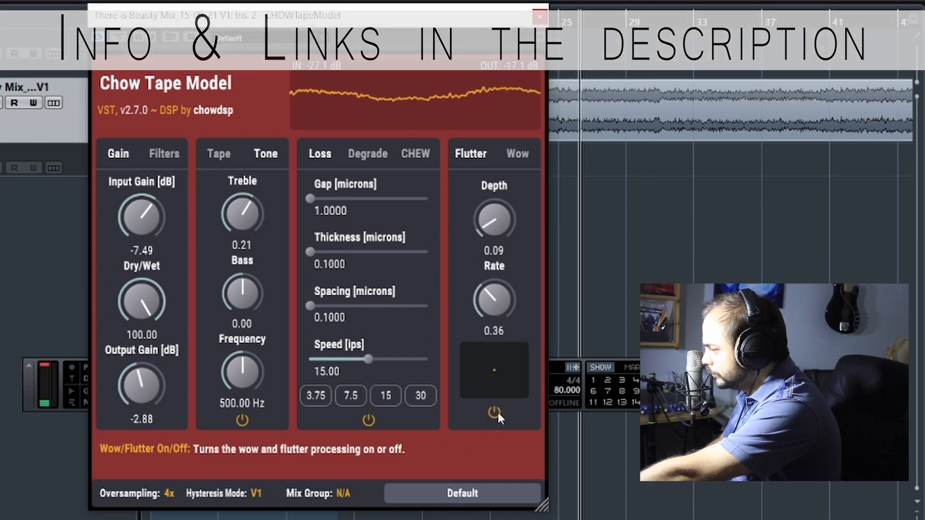
{"action": "left_click", "coordinate": [497, 413]}
{"action": "left_click", "coordinate": [497, 413]}
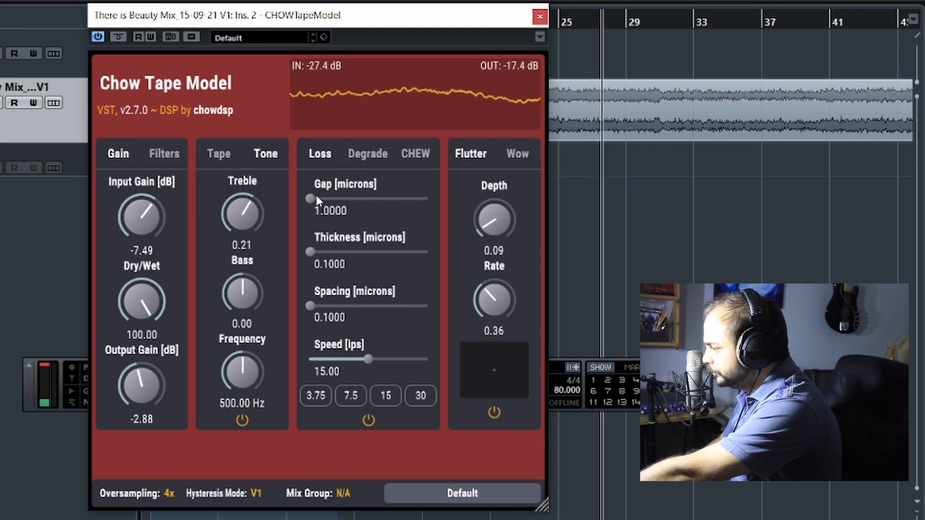
Step: Set the tape loss gap to 4.0672 microns and the thickness to 0.6495 microns
{"action": "left_click_drag", "start_coordinate": [316, 195], "coordinate": [363, 201]}
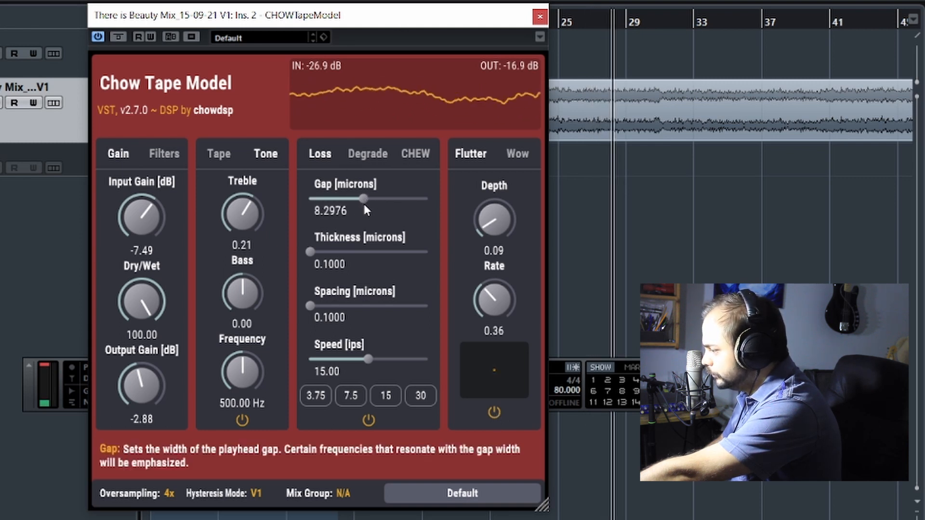
{"action": "mouse_move", "coordinate": [316, 252]}
{"action": "left_mouse_down"}
{"action": "mouse_move", "coordinate": [357, 255]}
{"action": "mouse_move", "coordinate": [318, 256]}
{"action": "left_mouse_up"}
{"action": "left_click_drag", "start_coordinate": [357, 201], "coordinate": [348, 197]}
Step: Play the mix from an earlier point and compare CHOWTapeModel bypassed and active with the new loss settings
{"action": "left_click_drag", "start_coordinate": [569, 19], "coordinate": [523, 22]}
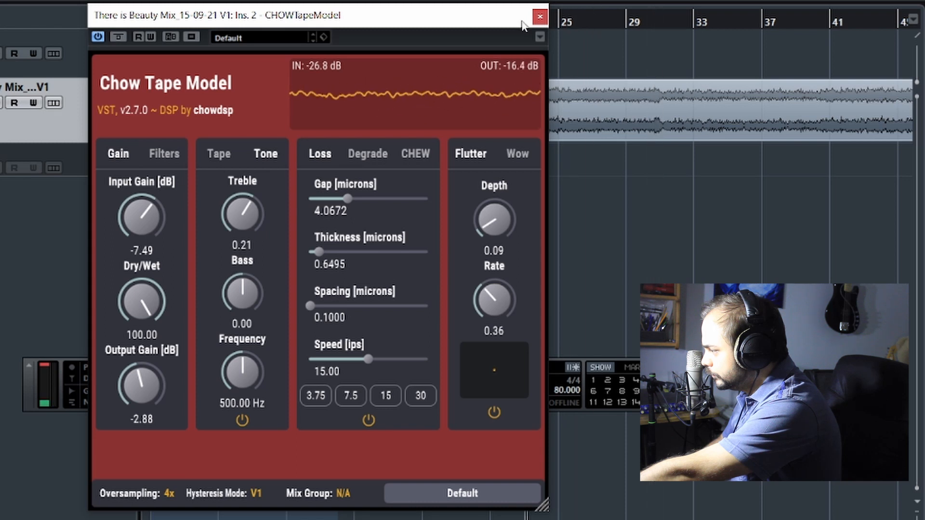
{"action": "left_click", "coordinate": [119, 37]}
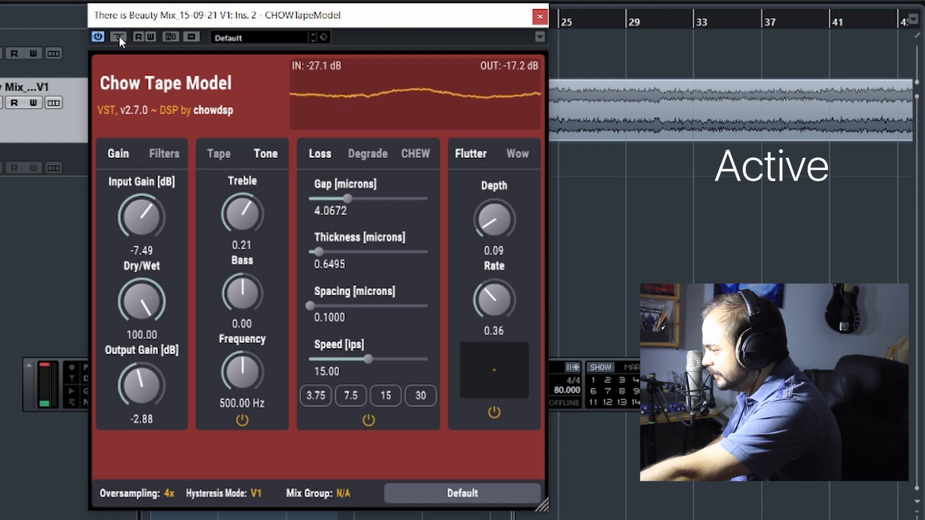
{"action": "left_click", "coordinate": [118, 37]}
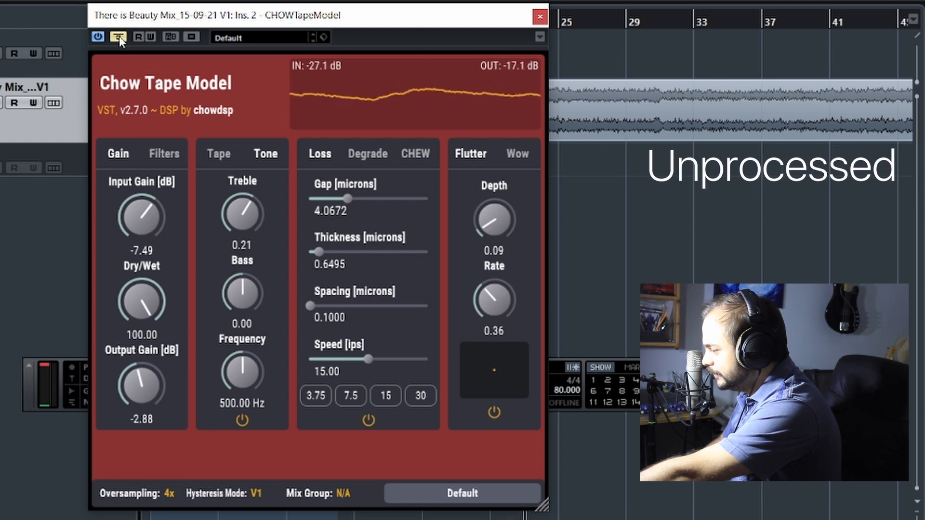
{"action": "left_click", "coordinate": [119, 37]}
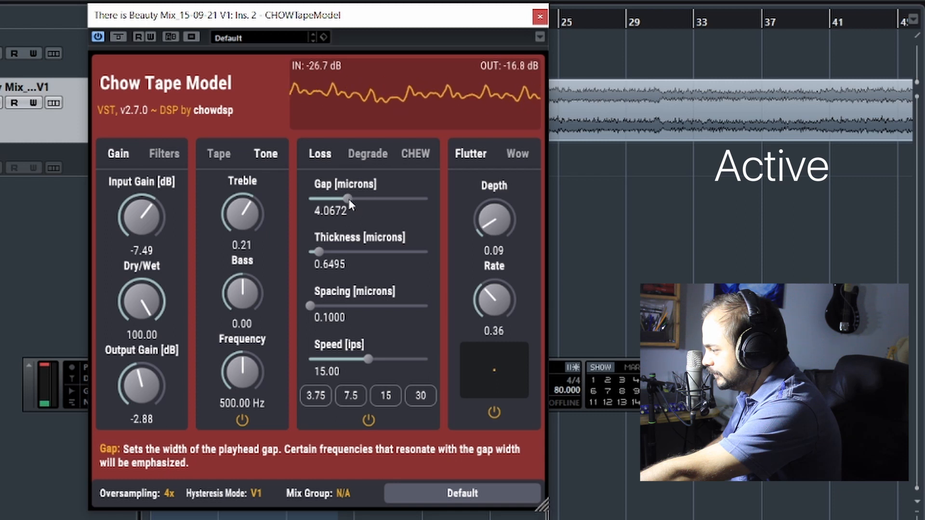
Step: Reduce the tape loss gap to 1.1325 microns, stop playback and close CHOWTapeModel
{"action": "left_click_drag", "start_coordinate": [347, 199], "coordinate": [320, 198]}
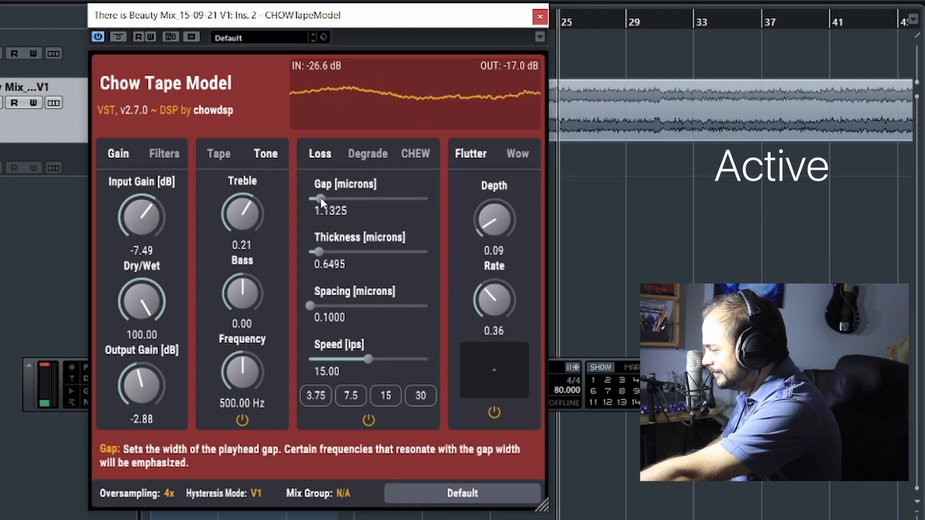
{"action": "key", "text": "space"}
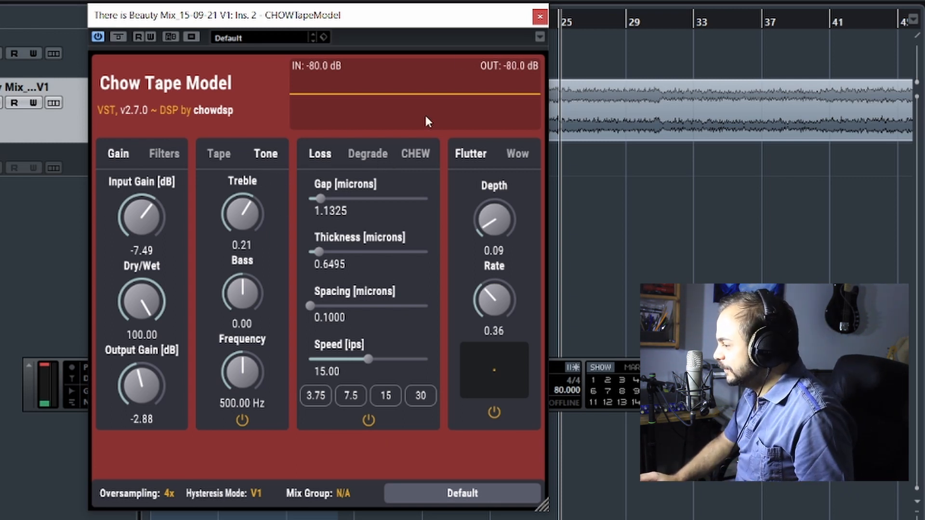
{"action": "left_click", "coordinate": [539, 17]}
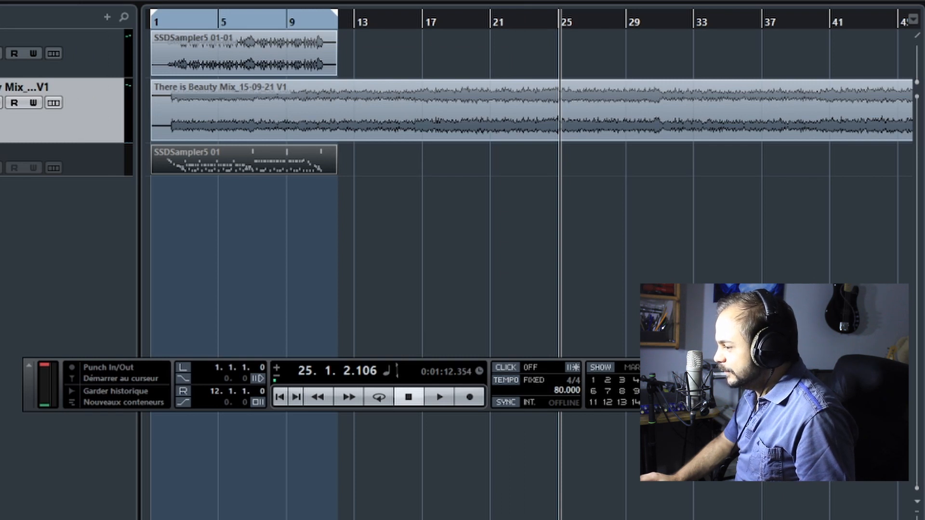
Step: Open Tape Cassette 2 on the mix track and start playback from about bar 13
{"action": "left_click", "coordinate": [0, 140]}
{"action": "left_click", "coordinate": [360, 23]}
{"action": "key", "text": "space"}
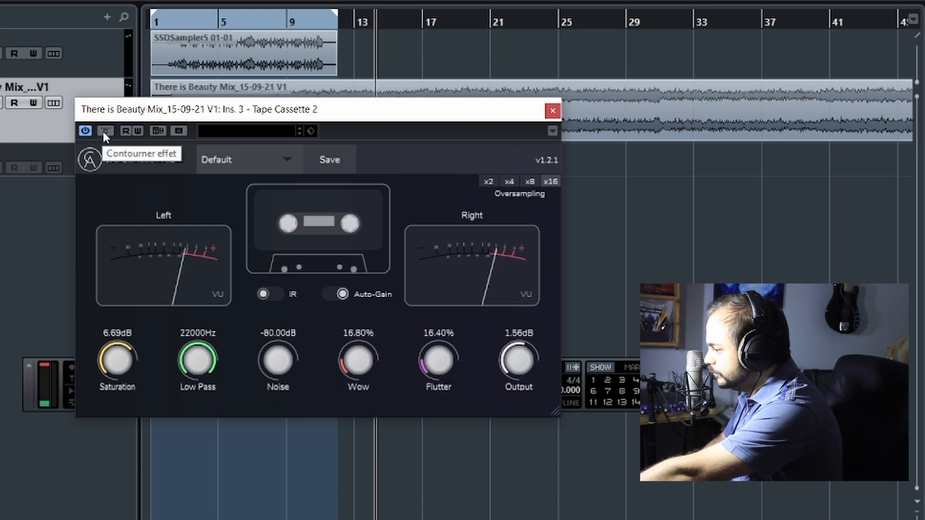
Step: Set Tape Cassette 2's wow and flutter to 0.00% and compare the mix with the plugin bypassed and active
{"action": "left_click_drag", "start_coordinate": [357, 361], "coordinate": [357, 398]}
{"action": "left_click_drag", "start_coordinate": [438, 361], "coordinate": [438, 397]}
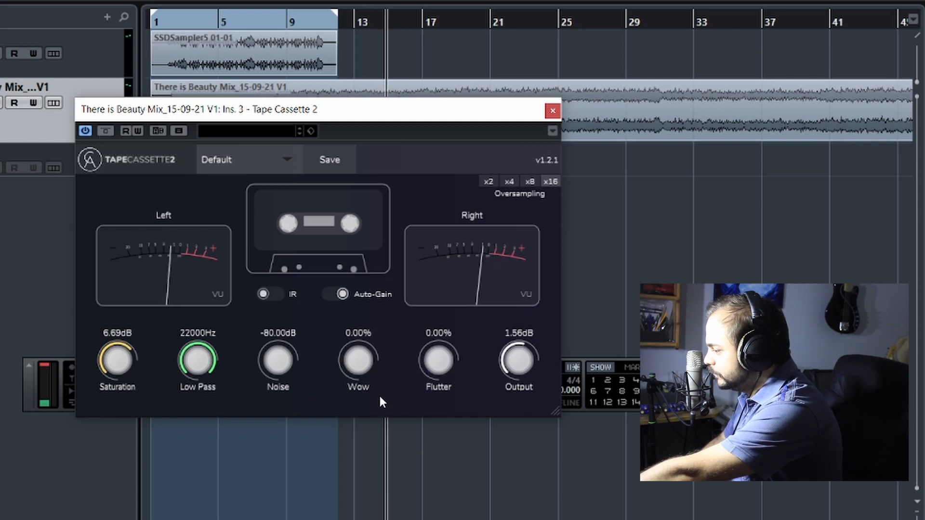
{"action": "left_click", "coordinate": [106, 131]}
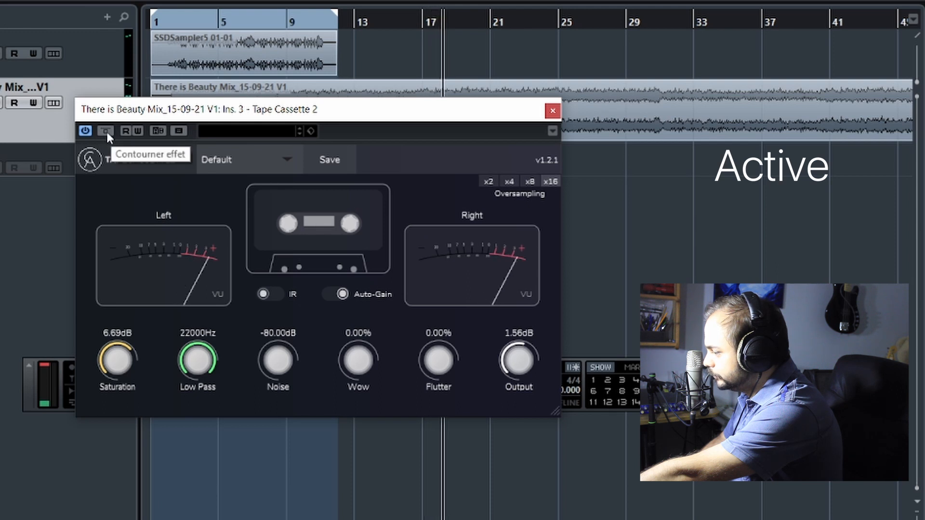
{"action": "left_click", "coordinate": [105, 131]}
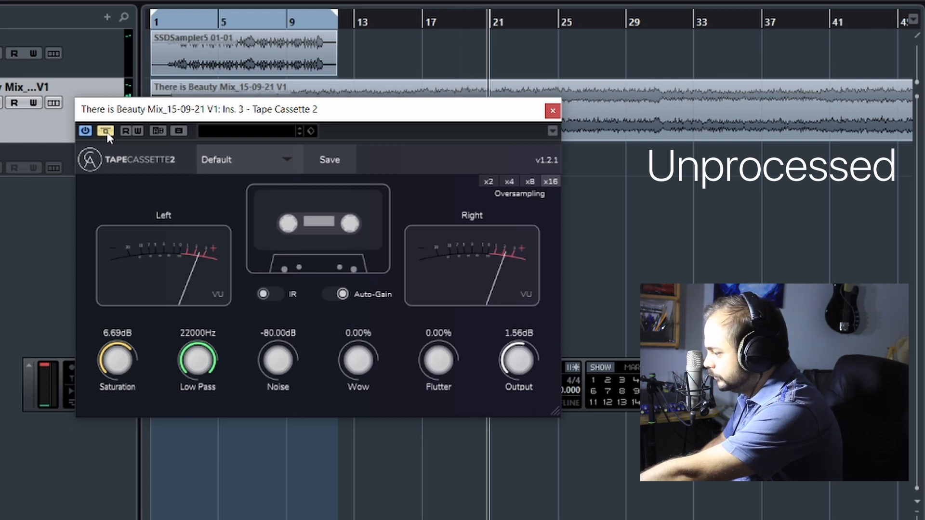
{"action": "left_click", "coordinate": [106, 130]}
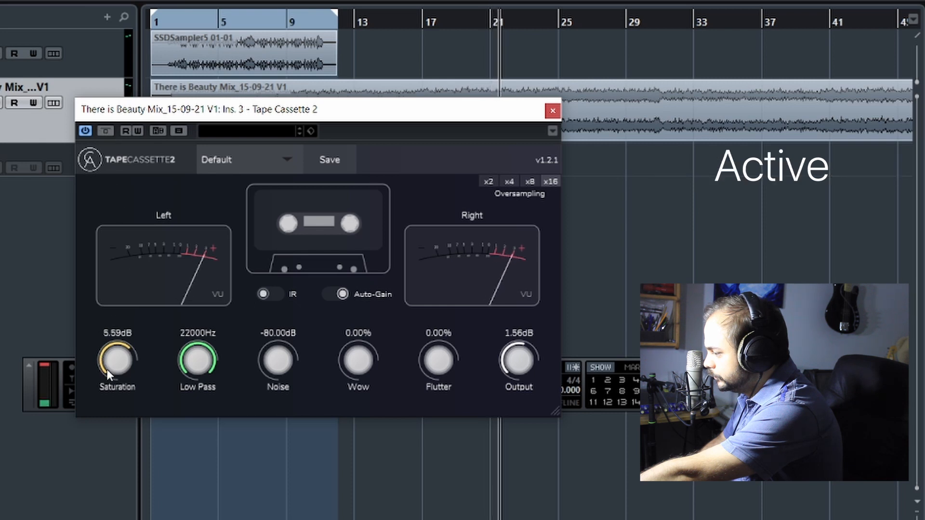
Step: Lower the tape saturation to 2.28 dB and compare the plugin against bypass
{"action": "left_click_drag", "start_coordinate": [106, 369], "coordinate": [103, 381]}
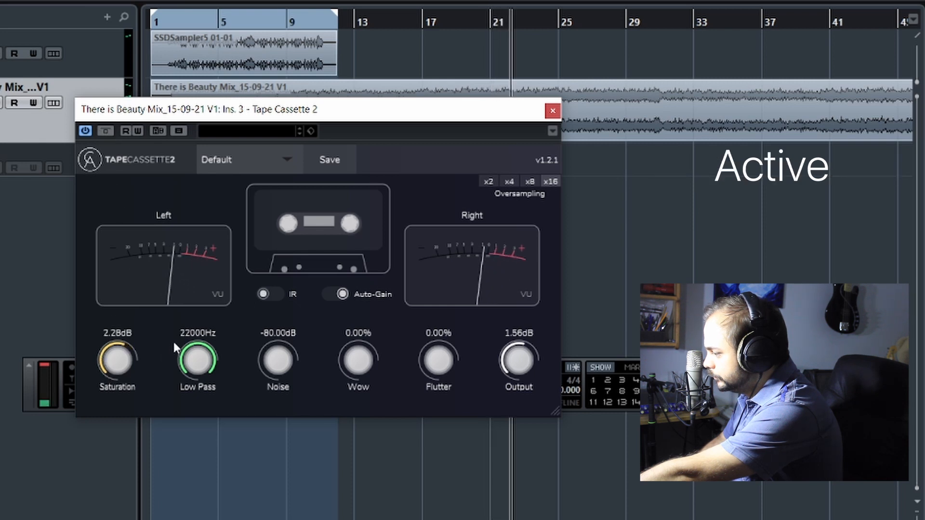
{"action": "left_click", "coordinate": [105, 131]}
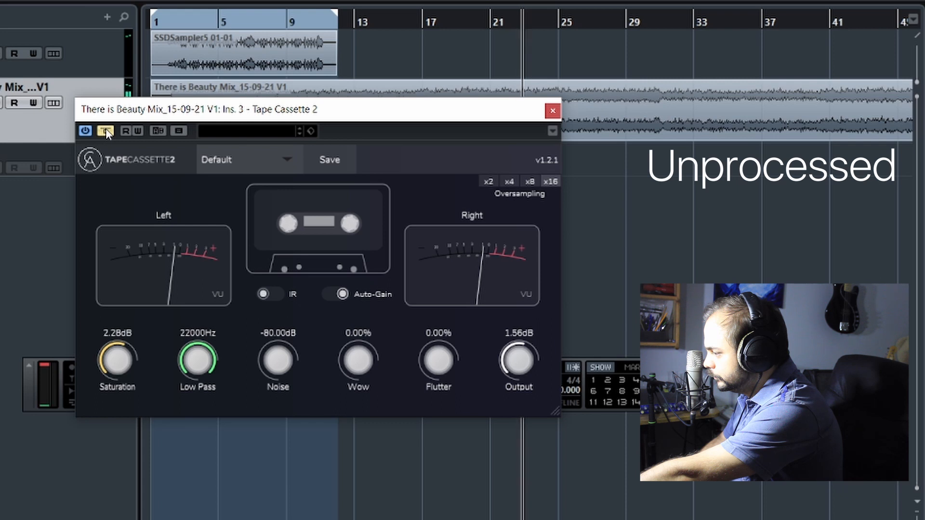
{"action": "left_click", "coordinate": [105, 130]}
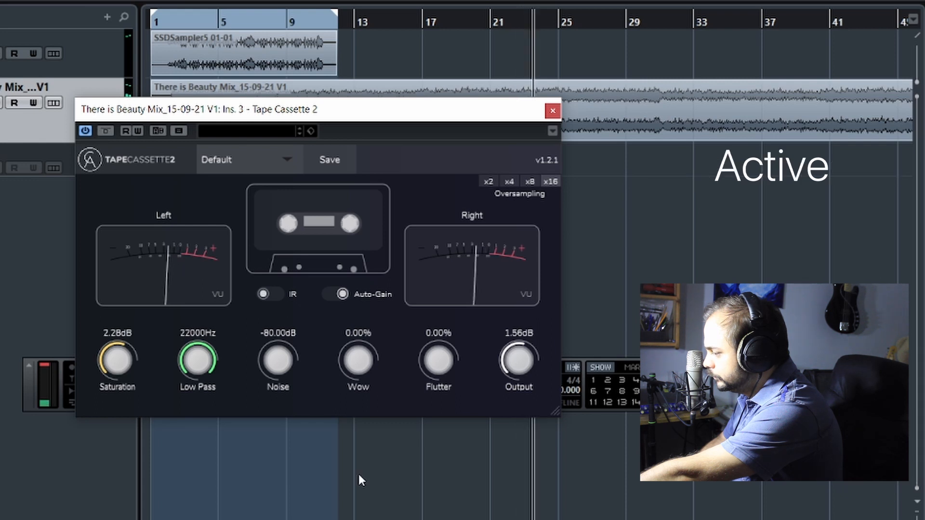
Step: Trim the plugin's output level to 1.03 dB while checking its loudness against bypass
{"action": "left_click_drag", "start_coordinate": [517, 361], "coordinate": [517, 367]}
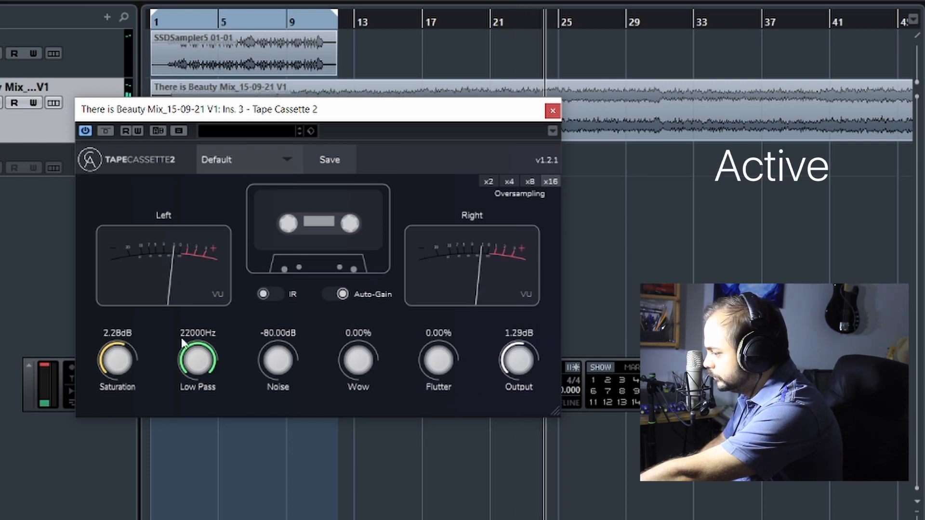
{"action": "left_click", "coordinate": [105, 131]}
{"action": "left_click", "coordinate": [105, 131]}
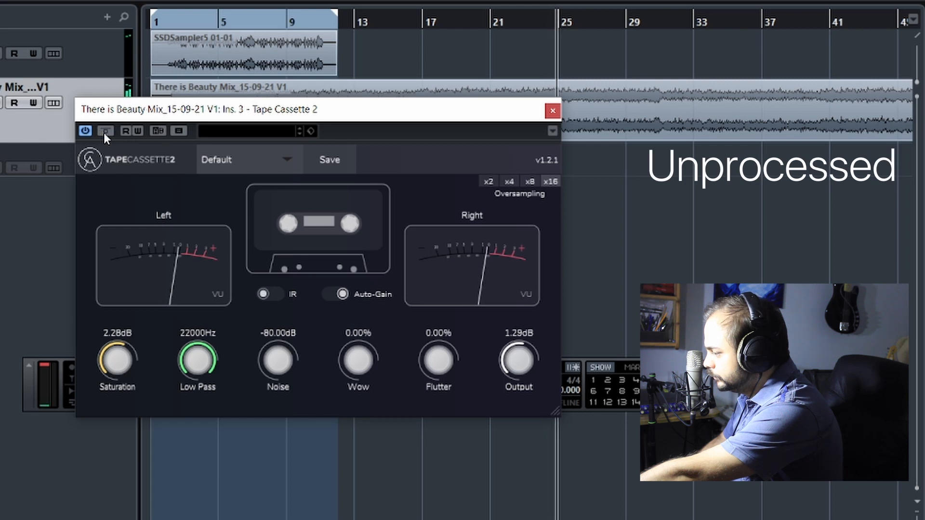
{"action": "left_click_drag", "start_coordinate": [517, 358], "coordinate": [518, 364]}
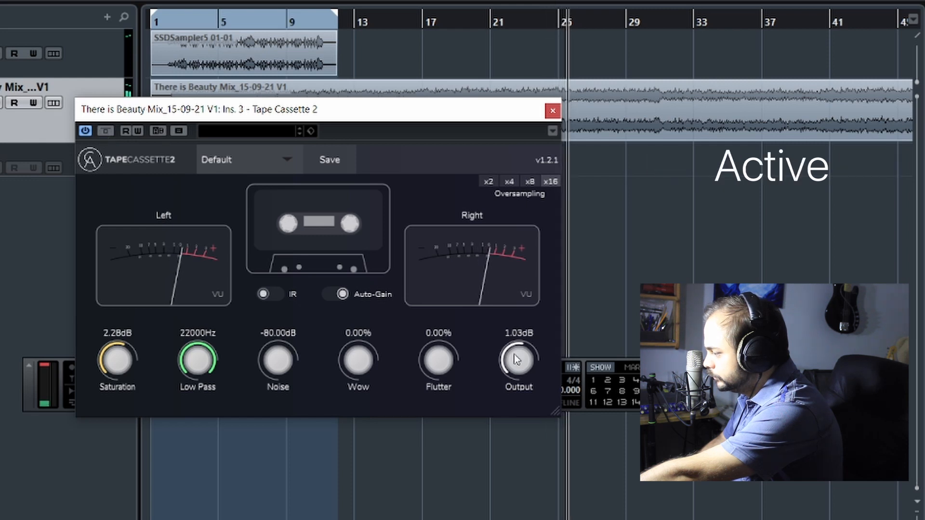
Step: Raise the wow to 5.60% and compare the mix repeatedly with Tape Cassette 2 bypassed and active
{"action": "left_click_drag", "start_coordinate": [343, 366], "coordinate": [363, 369]}
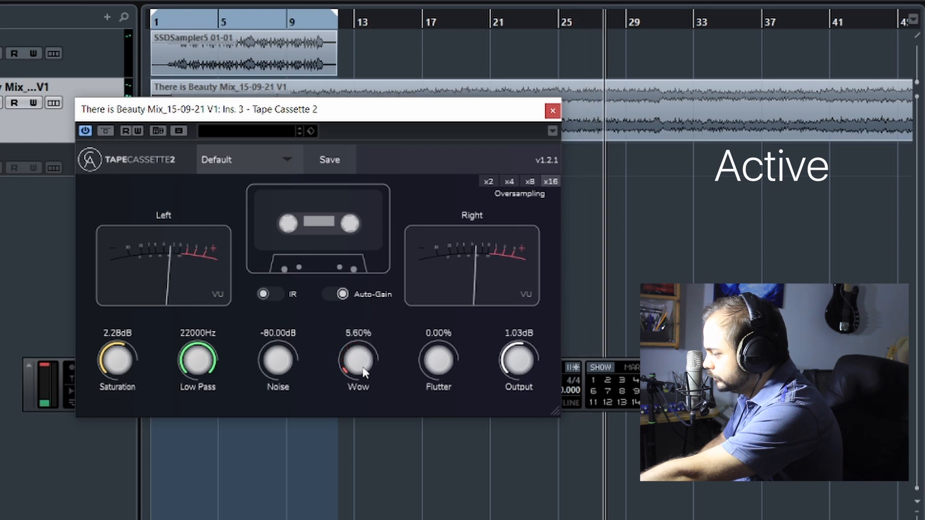
{"action": "left_click", "coordinate": [111, 129]}
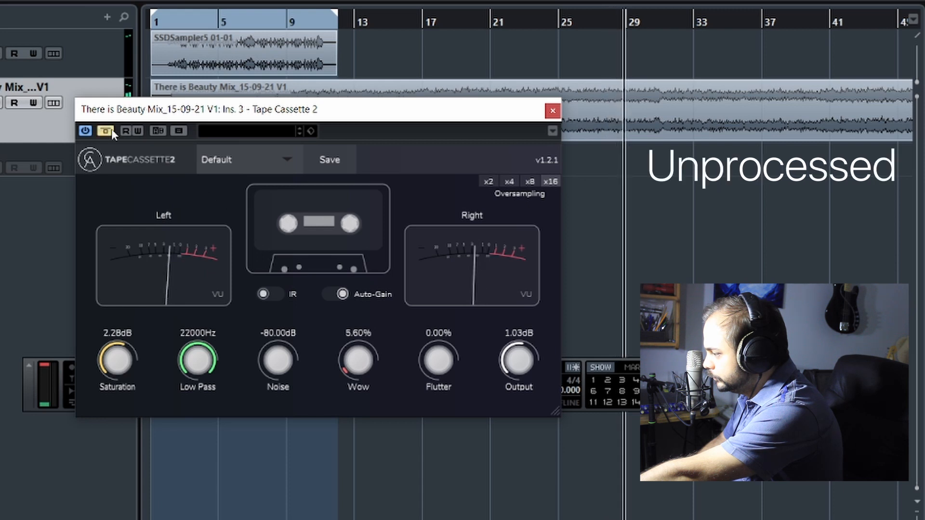
{"action": "left_click", "coordinate": [111, 128]}
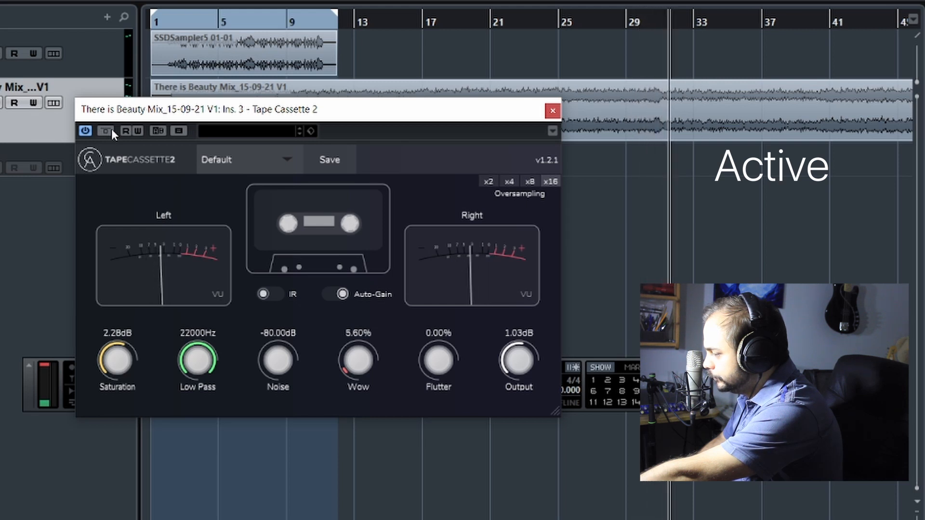
{"action": "left_click", "coordinate": [112, 129]}
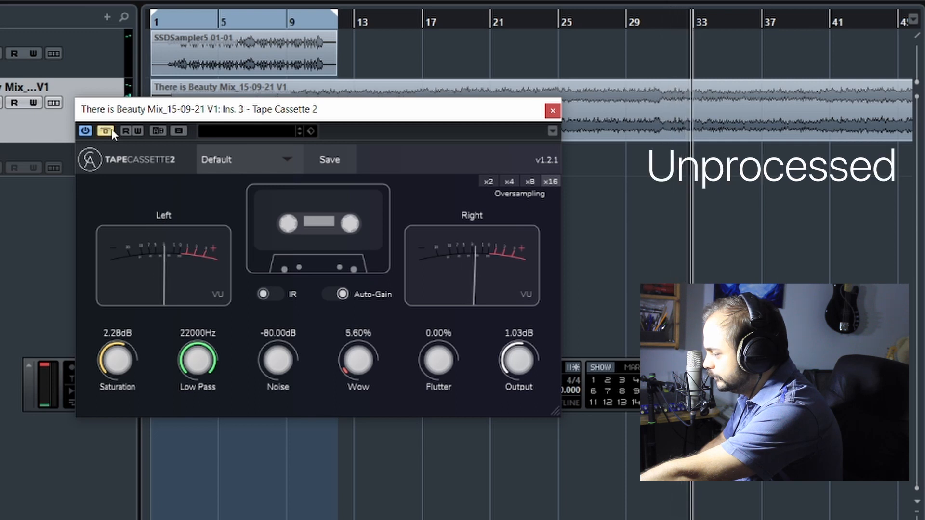
{"action": "left_click", "coordinate": [106, 131]}
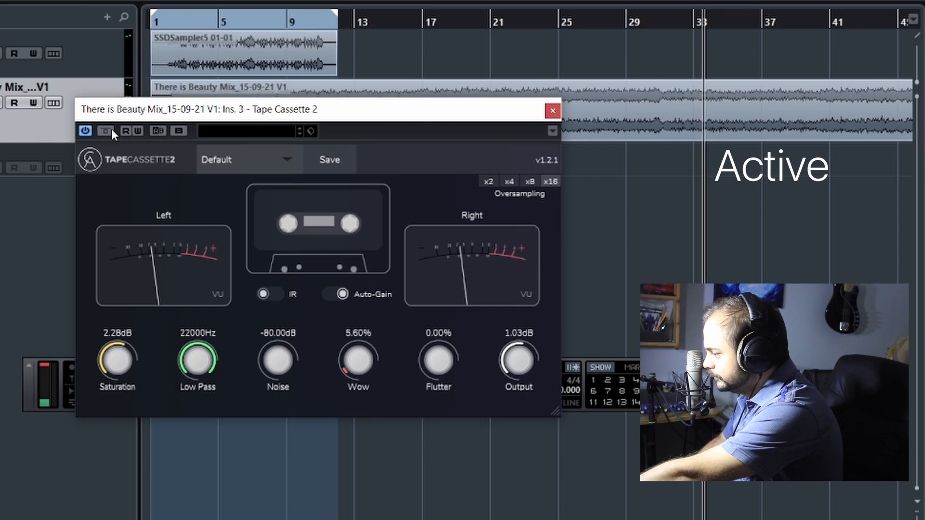
Step: Pause and resume the mix for another bypass comparison of Tape Cassette 2, leave it bypassed and close its window
{"action": "key", "text": "space"}
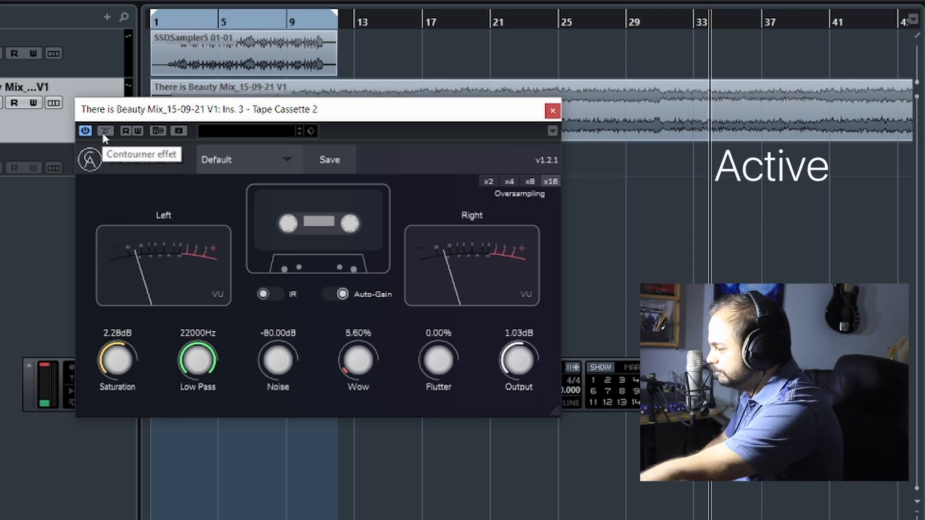
{"action": "key", "text": "space"}
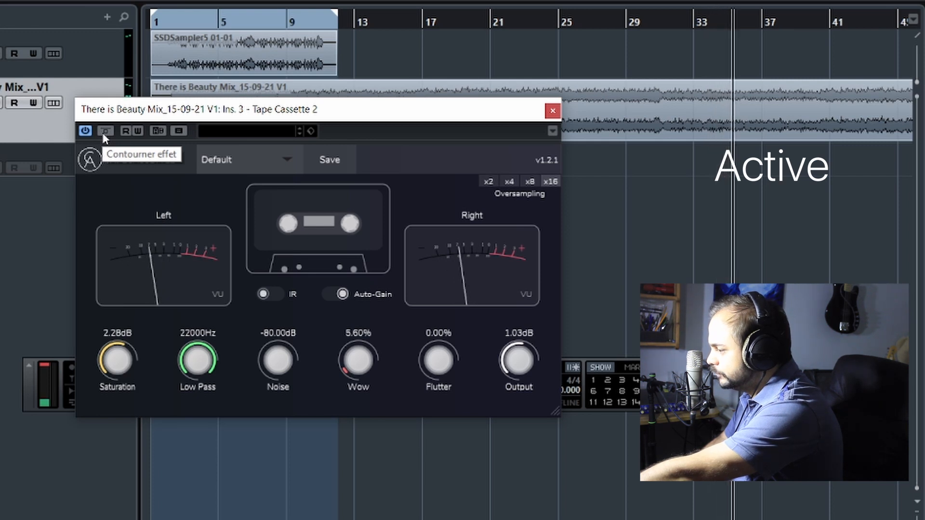
{"action": "left_click", "coordinate": [104, 134]}
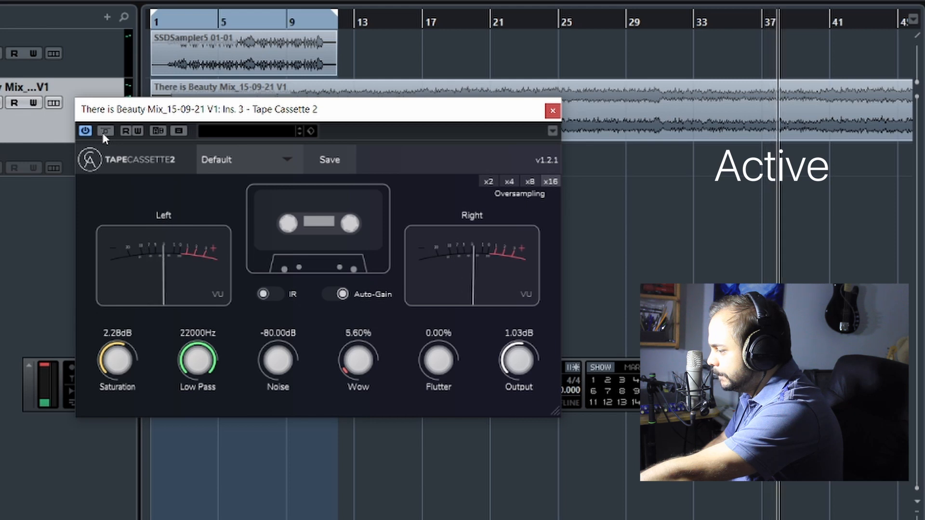
{"action": "left_click", "coordinate": [103, 134]}
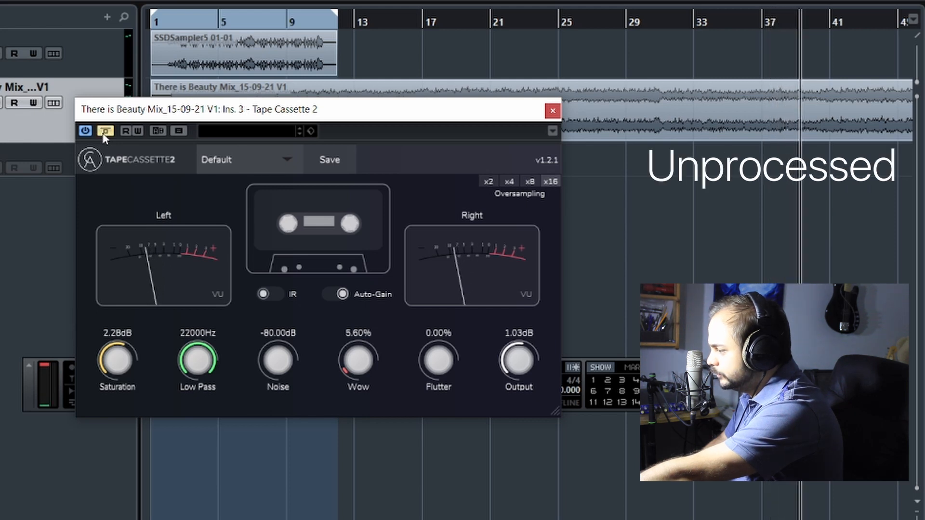
{"action": "left_click", "coordinate": [104, 133]}
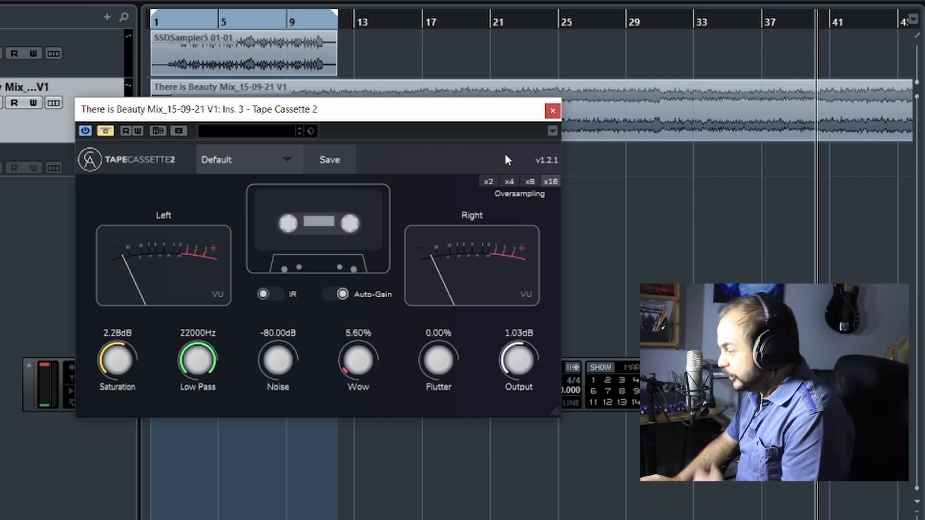
{"action": "left_click", "coordinate": [553, 111]}
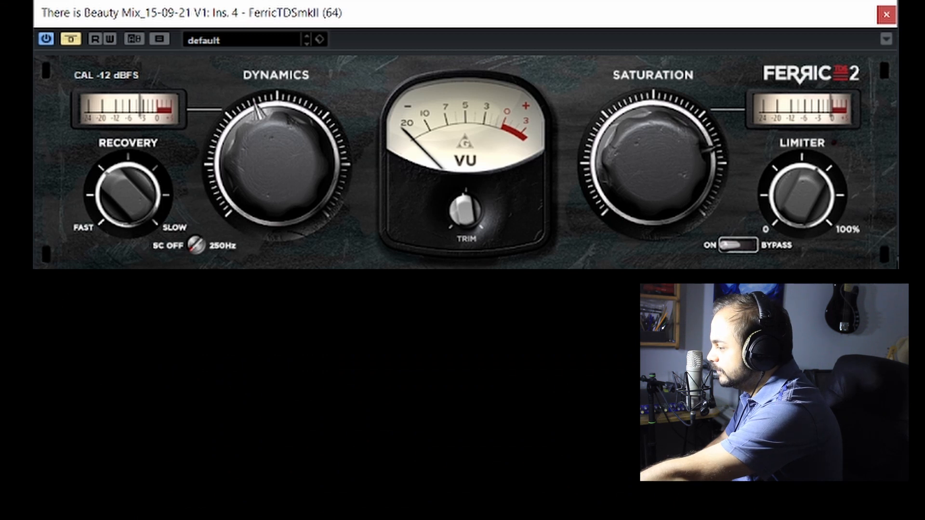
Step: Activate FerricTDSmkII on the mix track and turn its Dynamics down to minimum
{"action": "left_click", "coordinate": [76, 41]}
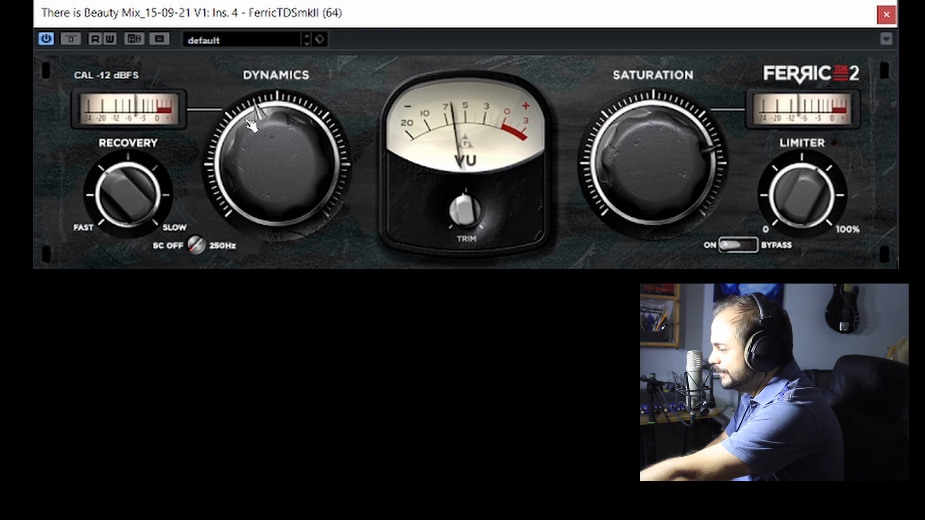
{"action": "left_click_drag", "start_coordinate": [277, 164], "coordinate": [277, 194]}
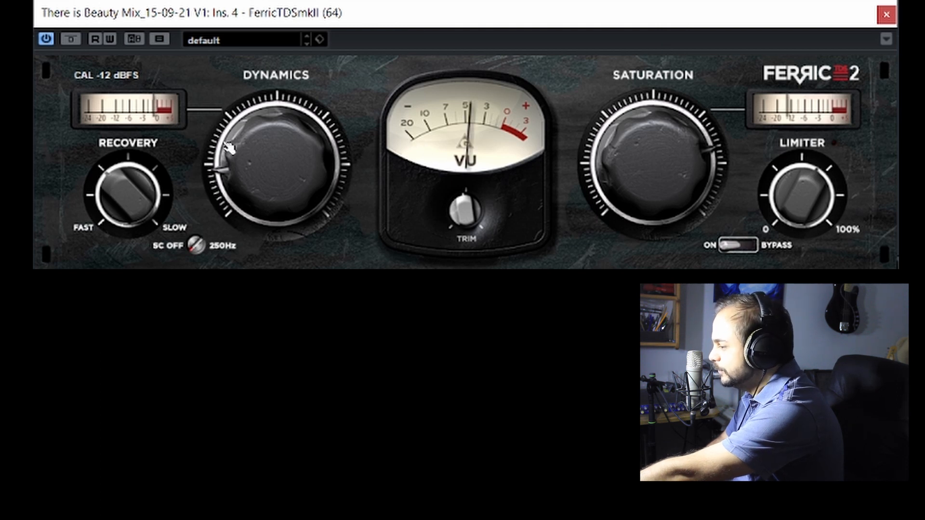
{"action": "left_click_drag", "start_coordinate": [229, 150], "coordinate": [229, 171]}
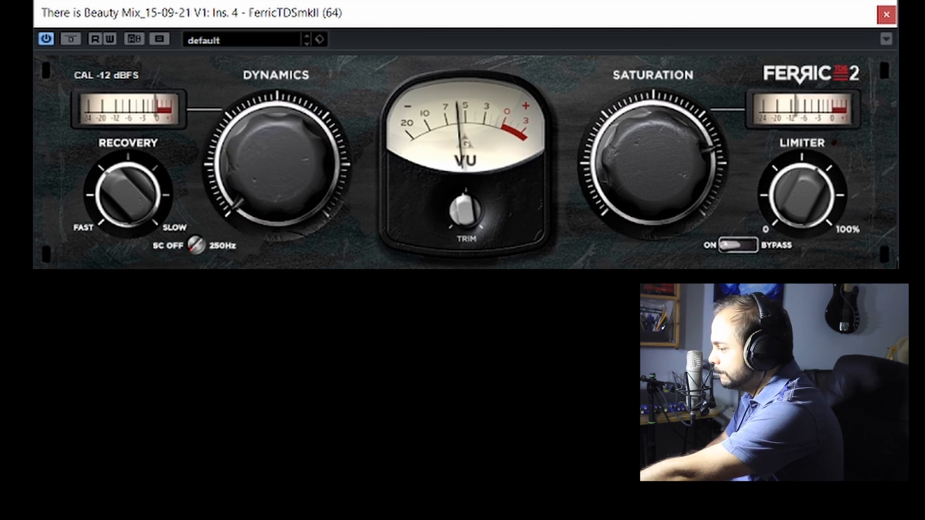
Step: Try FerricTDSmkII calibration levels of -18, -10 and -8 dBFS, and settle on CAL -6 dBFS
{"action": "left_click", "coordinate": [124, 74]}
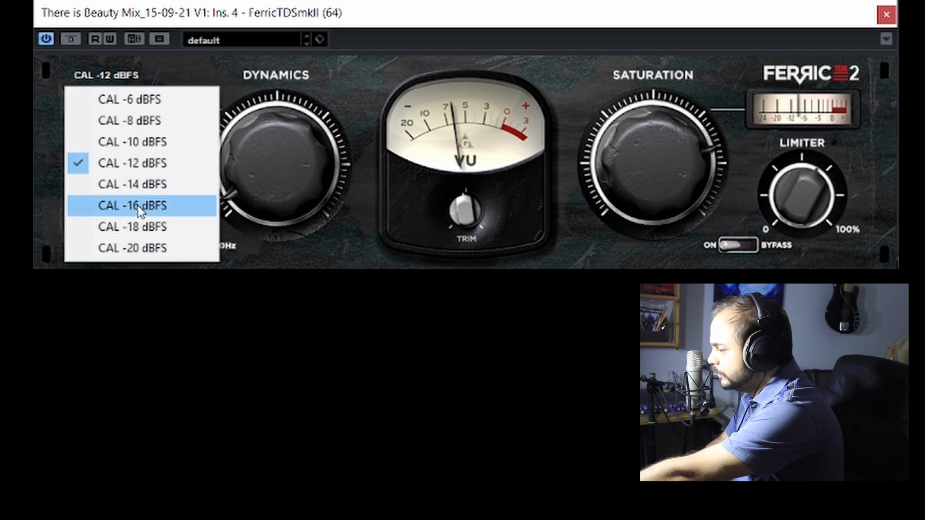
{"action": "left_click", "coordinate": [140, 226]}
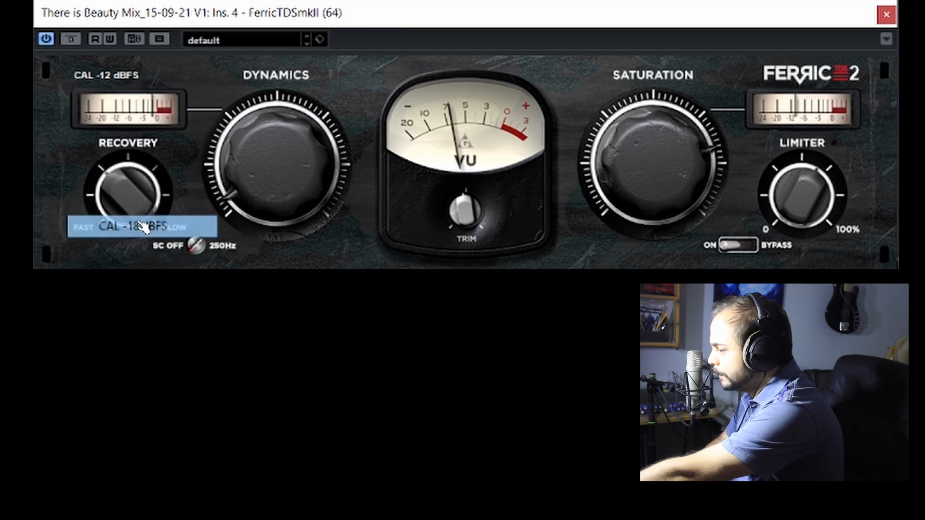
{"action": "left_click", "coordinate": [142, 77]}
{"action": "left_click", "coordinate": [140, 141]}
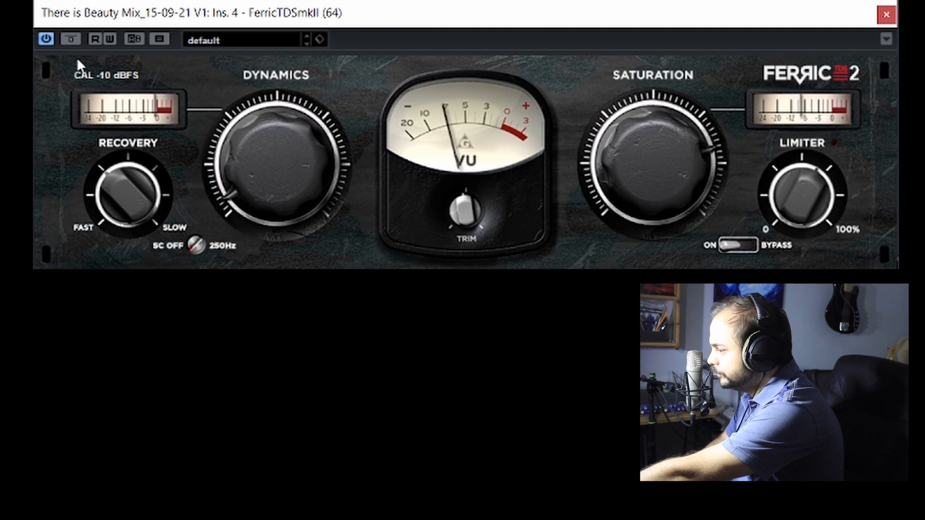
{"action": "left_click", "coordinate": [117, 77]}
{"action": "left_click", "coordinate": [131, 120]}
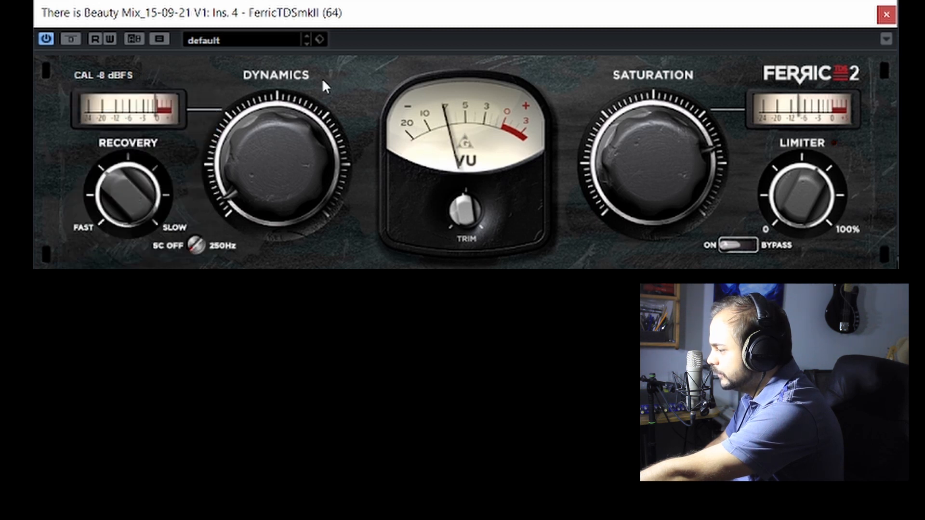
{"action": "left_click", "coordinate": [135, 85]}
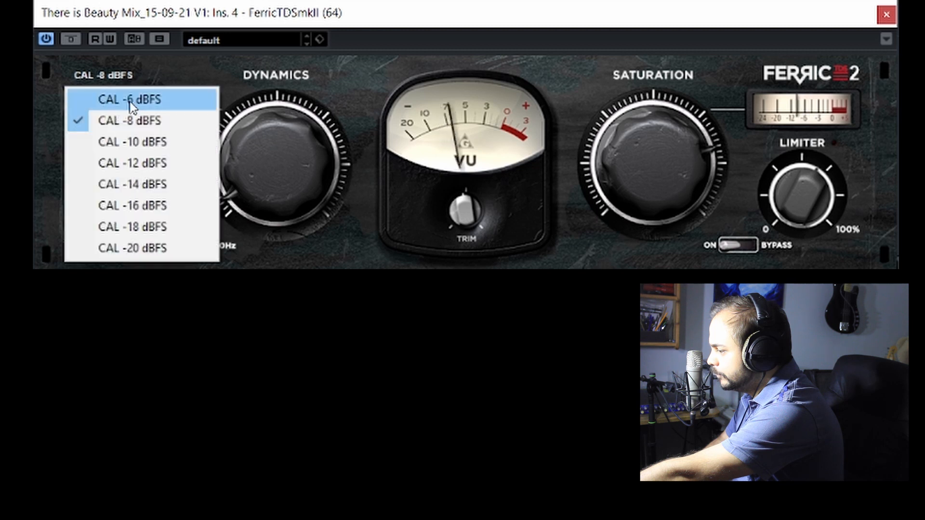
{"action": "left_click", "coordinate": [128, 96]}
Step: Adjust FerricTDSmkII's Dynamics to about the 11 o'clock position and turn its Saturation down to minimum
{"action": "left_click_drag", "start_coordinate": [277, 166], "coordinate": [277, 111]}
{"action": "left_click_drag", "start_coordinate": [277, 163], "coordinate": [277, 205]}
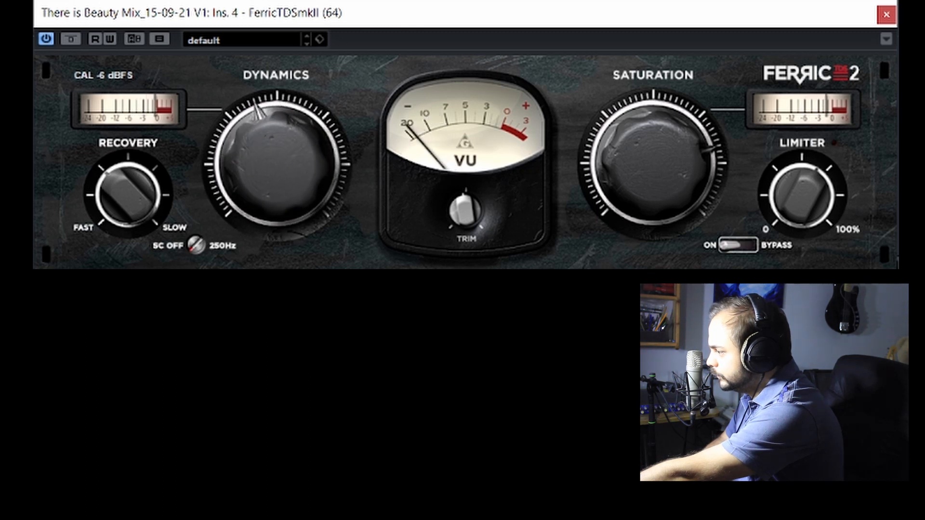
{"action": "left_click_drag", "start_coordinate": [292, 152], "coordinate": [293, 178]}
{"action": "left_click_drag", "start_coordinate": [653, 164], "coordinate": [653, 207]}
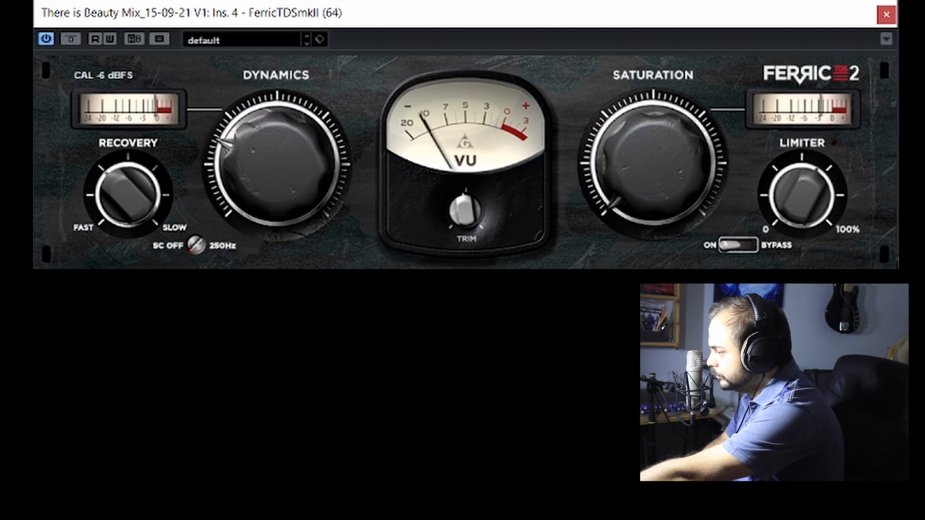
{"action": "left_click_drag", "start_coordinate": [277, 164], "coordinate": [277, 152]}
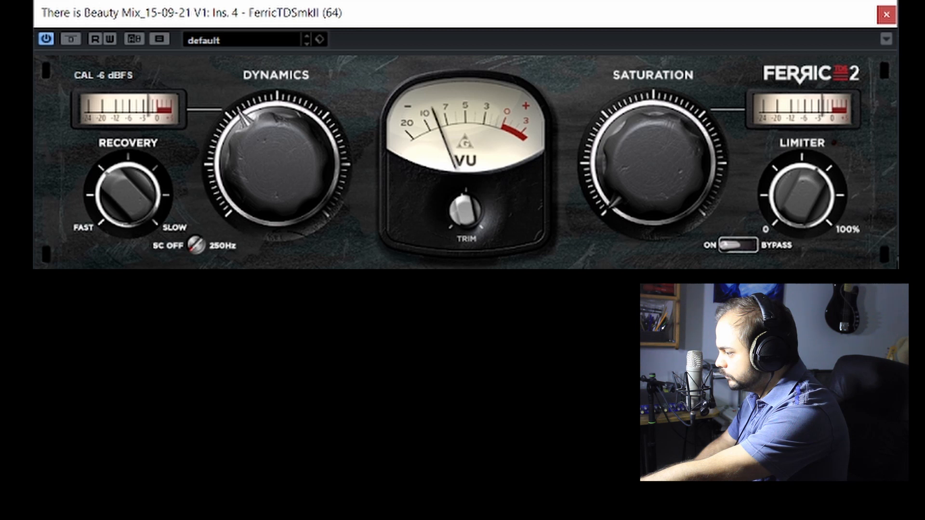
Step: Compare the mix with FerricTDSmkII bypassed and active using the new Dynamics and Saturation settings
{"action": "left_click", "coordinate": [80, 39]}
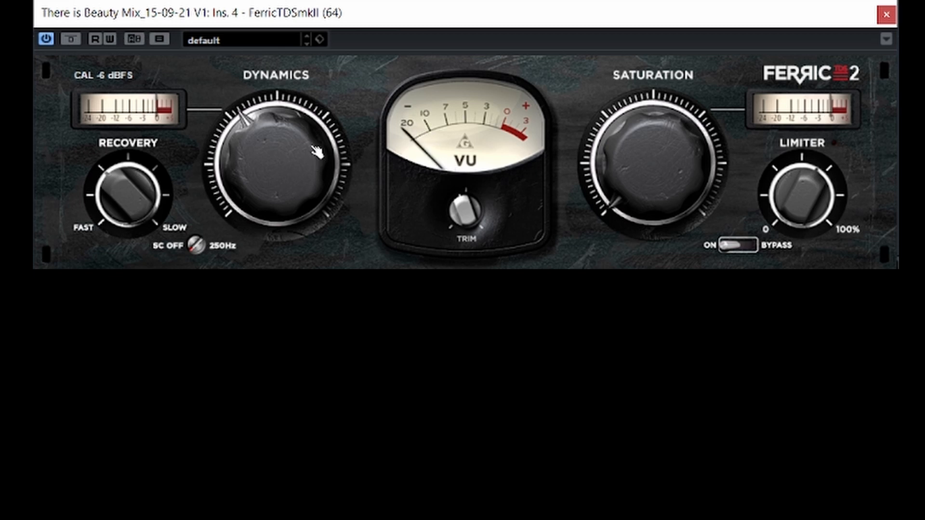
{"action": "left_click", "coordinate": [73, 39]}
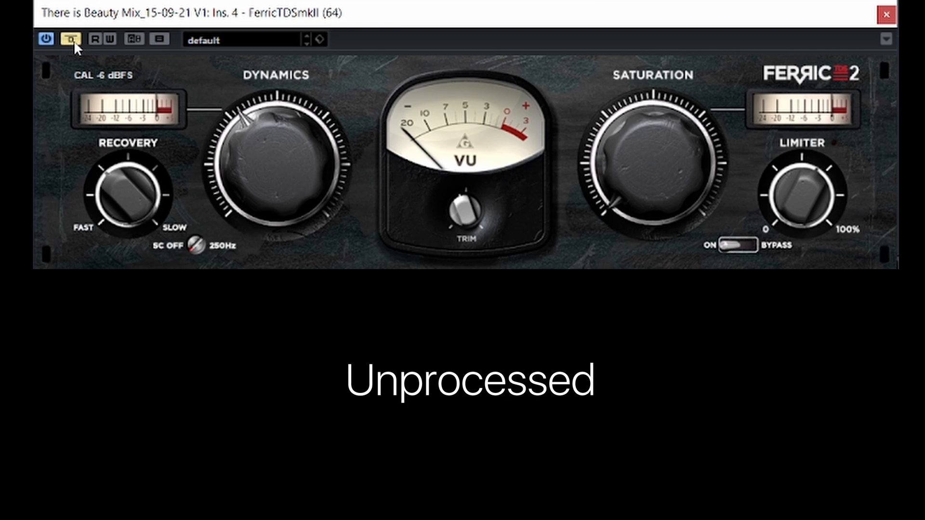
{"action": "left_click", "coordinate": [74, 39]}
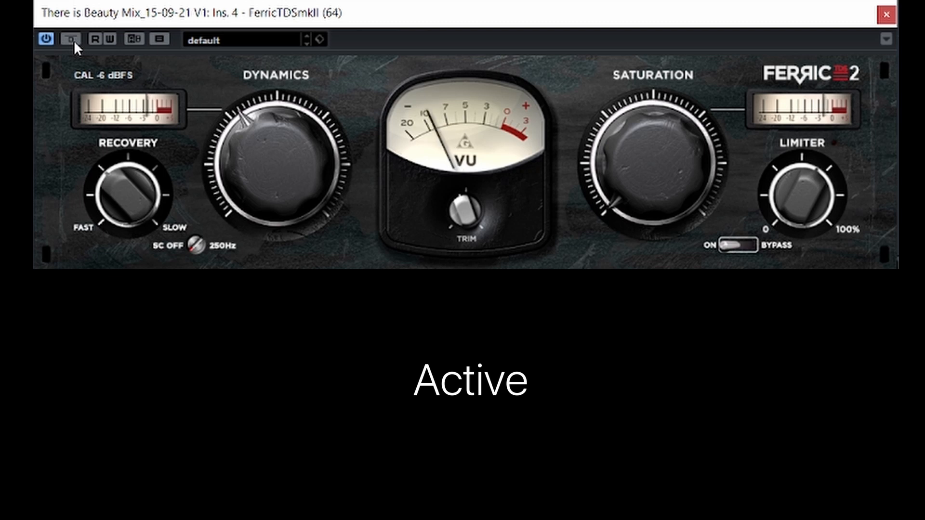
Step: Compare the unprocessed mix repeatedly with FerricTDSmkII's processing at CAL -6 dBFS and minimum Saturation
{"action": "left_click", "coordinate": [74, 39]}
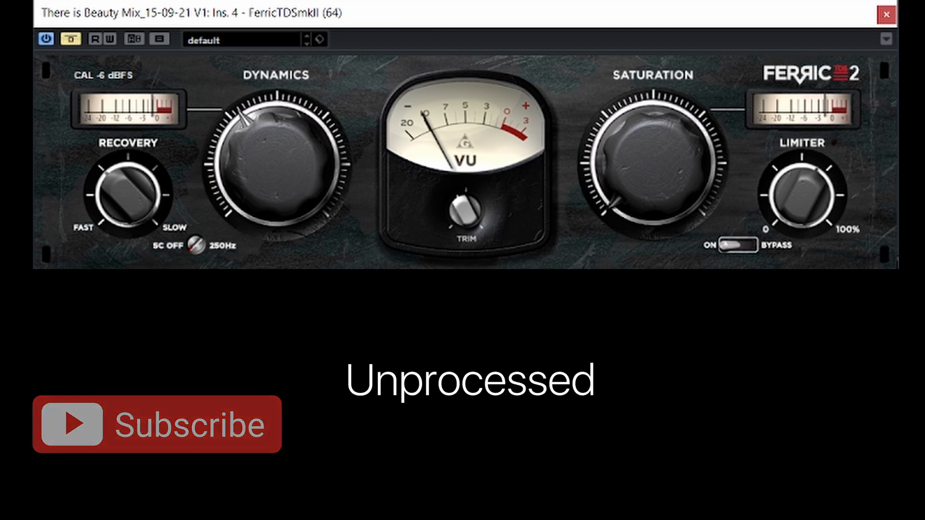
{"action": "left_click", "coordinate": [75, 38]}
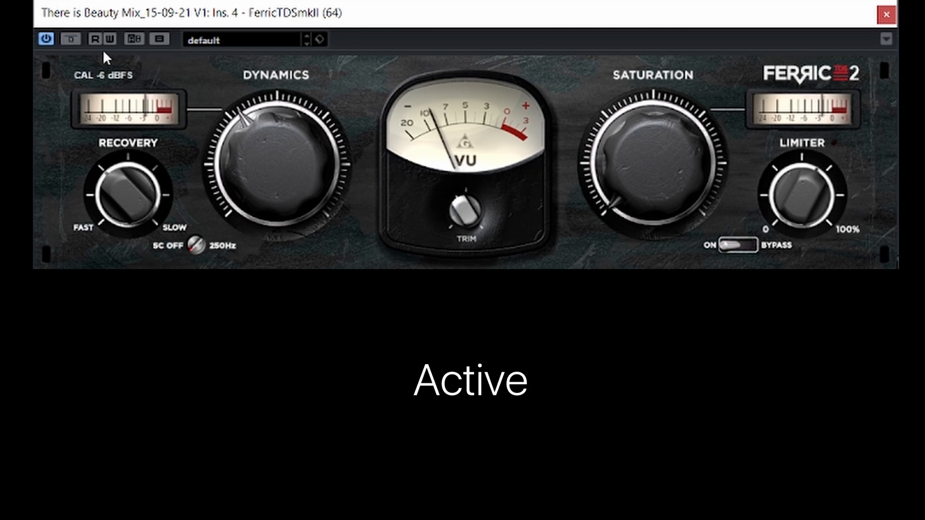
{"action": "left_click", "coordinate": [70, 38]}
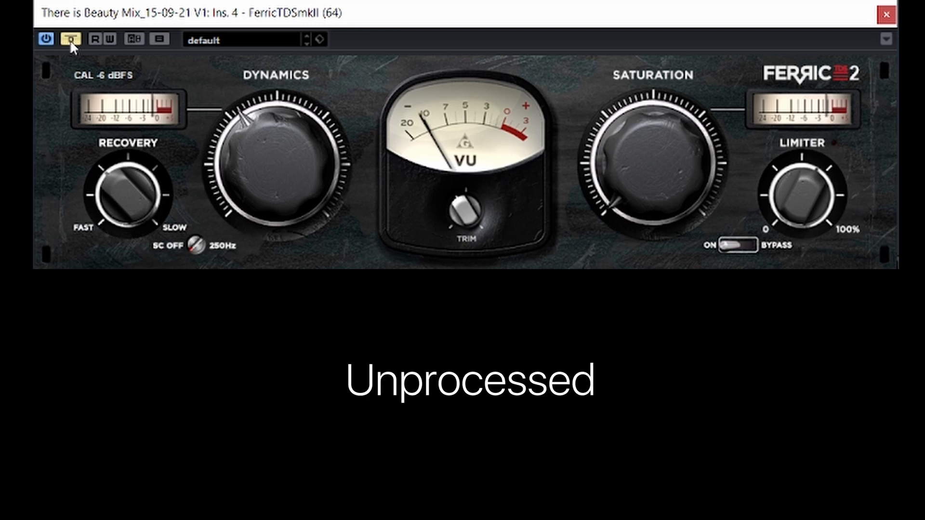
{"action": "left_click", "coordinate": [70, 38]}
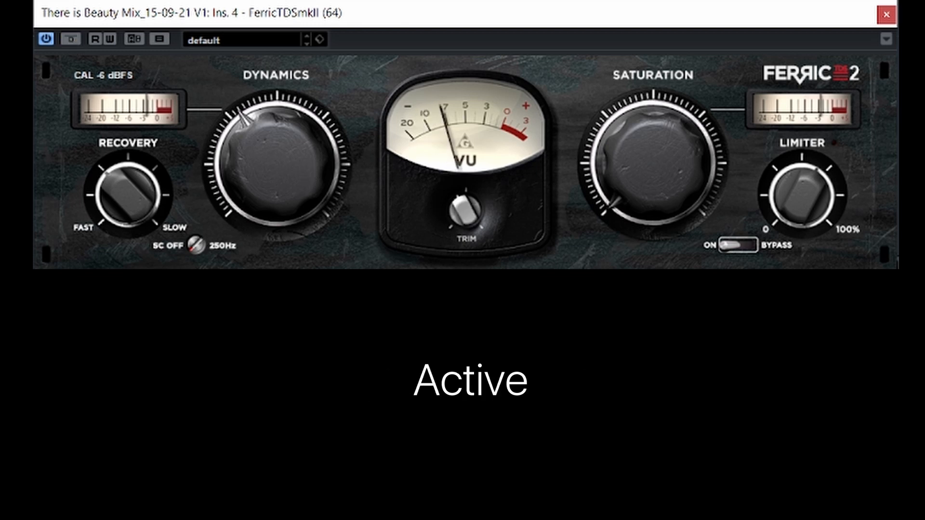
{"action": "left_click", "coordinate": [70, 39]}
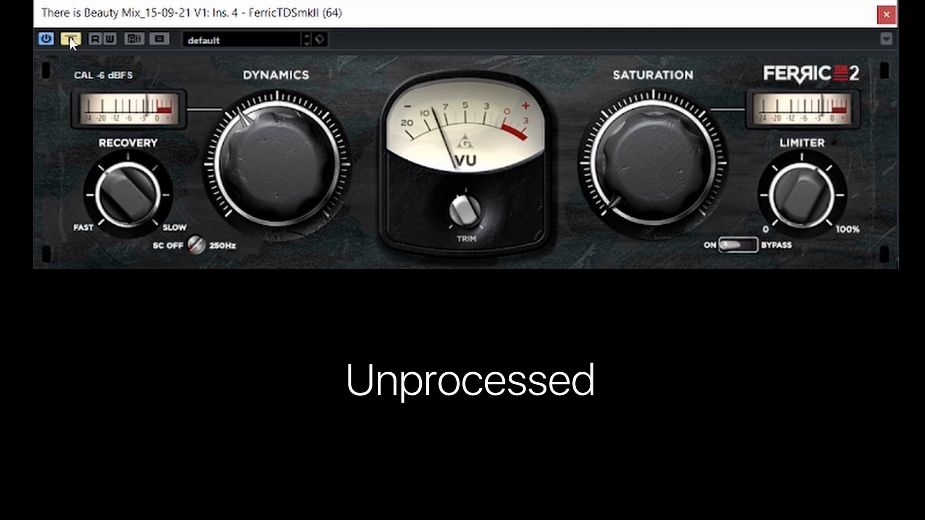
{"action": "left_click", "coordinate": [71, 39]}
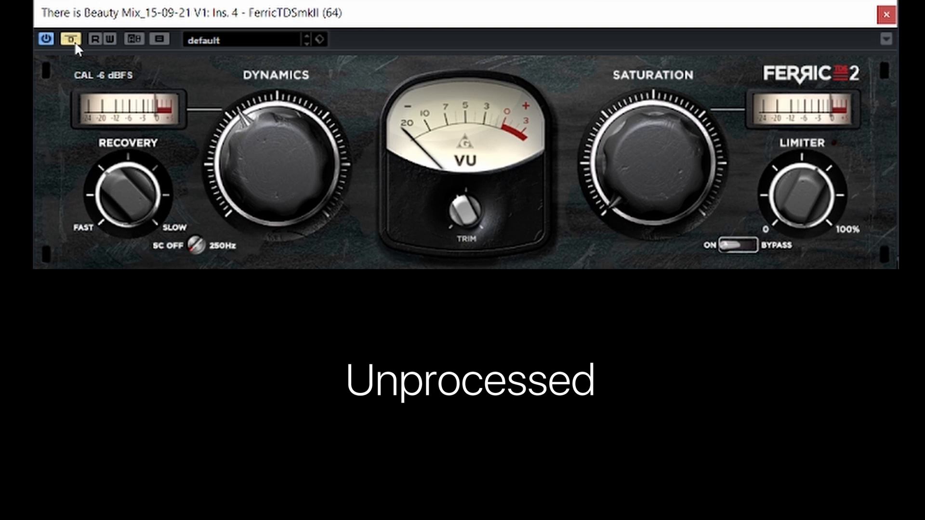
{"action": "left_click", "coordinate": [72, 39]}
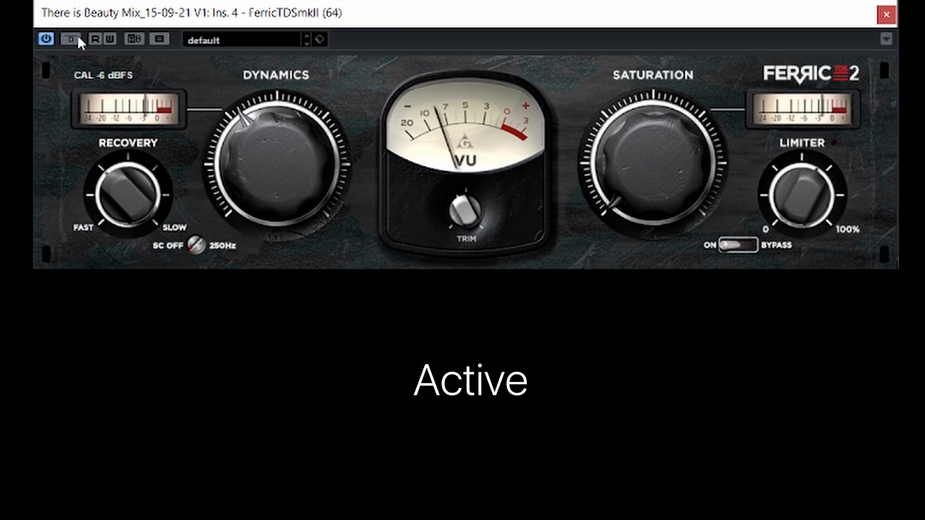
{"action": "left_click", "coordinate": [72, 39]}
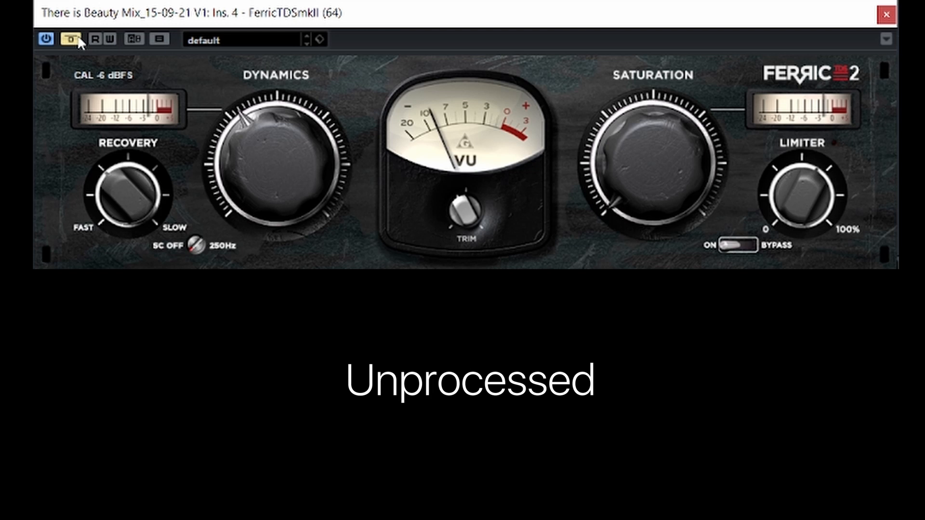
{"action": "left_click", "coordinate": [72, 39]}
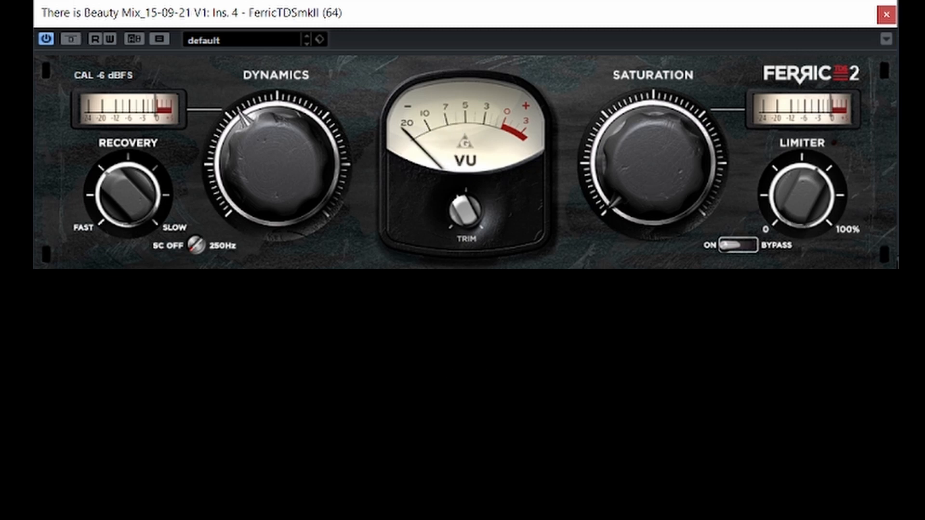
Step: Raise FerricTDSmkII's Saturation to about the 3 o'clock position and set its calibration to CAL -10 dBFS
{"action": "left_click_drag", "start_coordinate": [653, 164], "coordinate": [653, 101]}
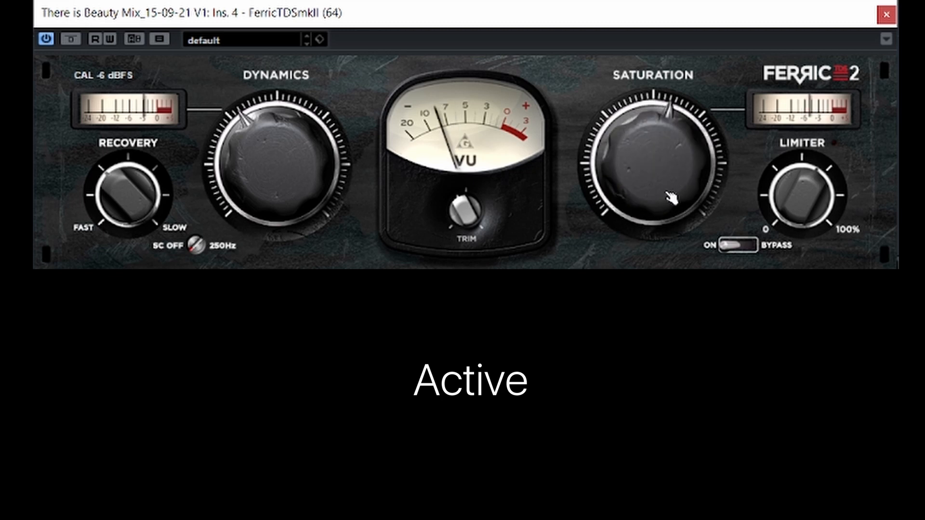
{"action": "left_click_drag", "start_coordinate": [668, 194], "coordinate": [669, 164]}
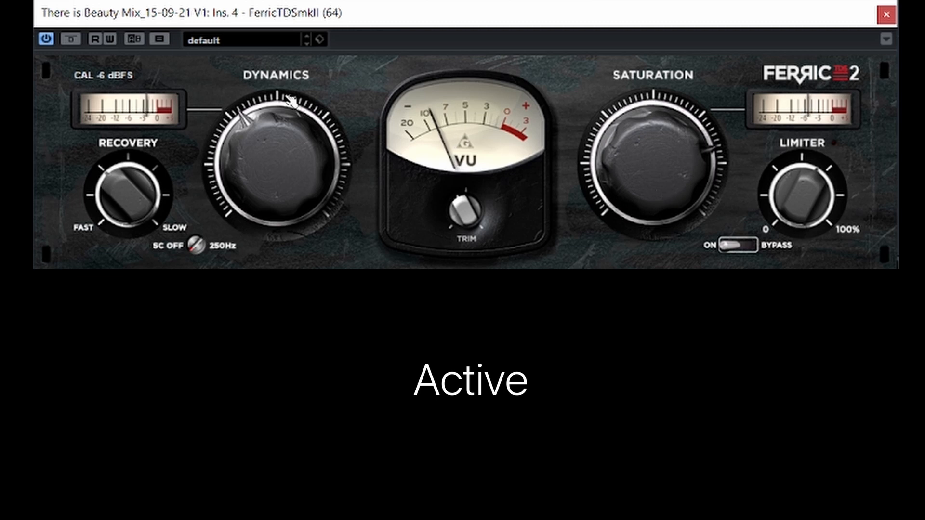
{"action": "left_click", "coordinate": [126, 78]}
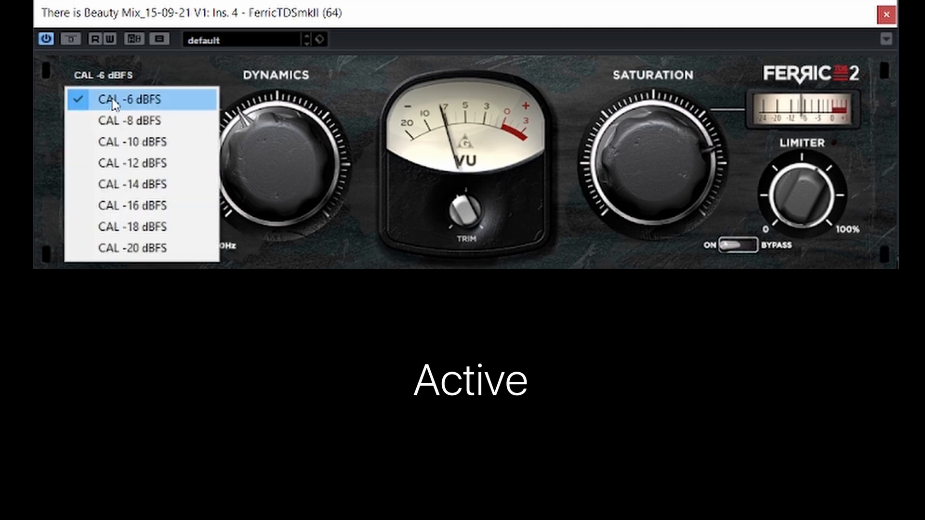
{"action": "left_click", "coordinate": [120, 147]}
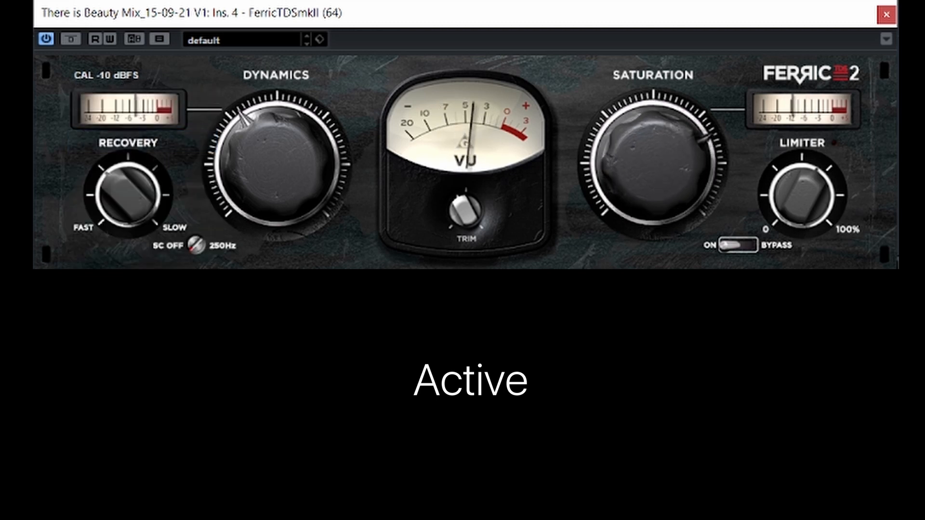
Step: Lower FerricTDSmkII's Dynamics to about 9:30 and Saturation to about 11 o'clock, and check the result against the bypassed mix
{"action": "left_click_drag", "start_coordinate": [669, 154], "coordinate": [669, 212]}
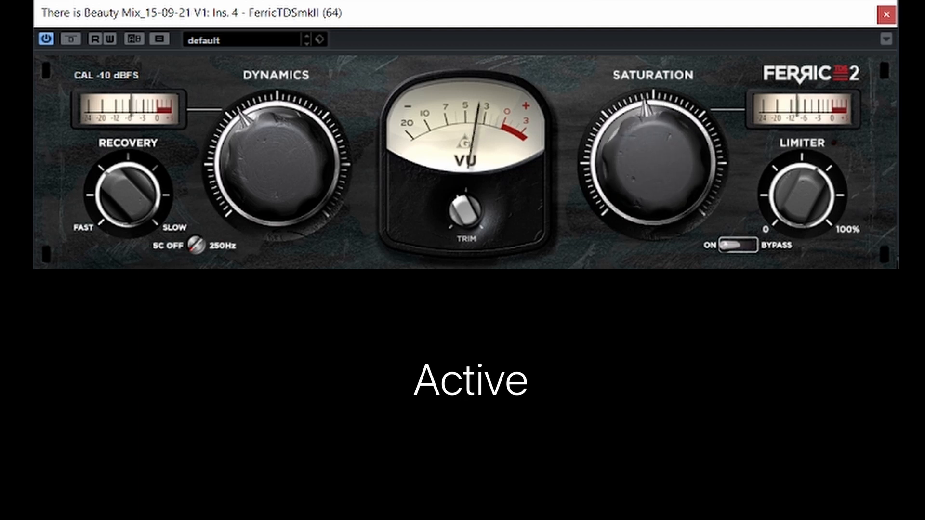
{"action": "left_click_drag", "start_coordinate": [322, 144], "coordinate": [322, 179]}
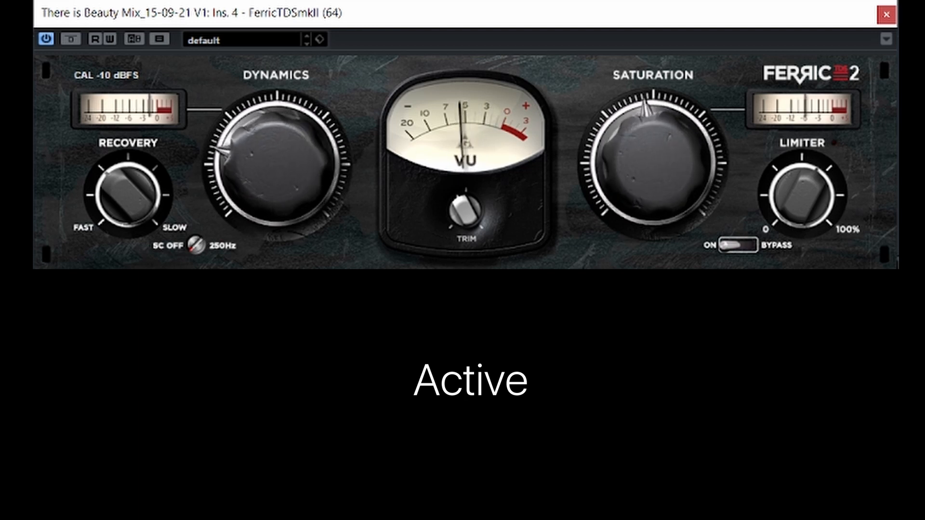
{"action": "left_click_drag", "start_coordinate": [641, 164], "coordinate": [641, 190]}
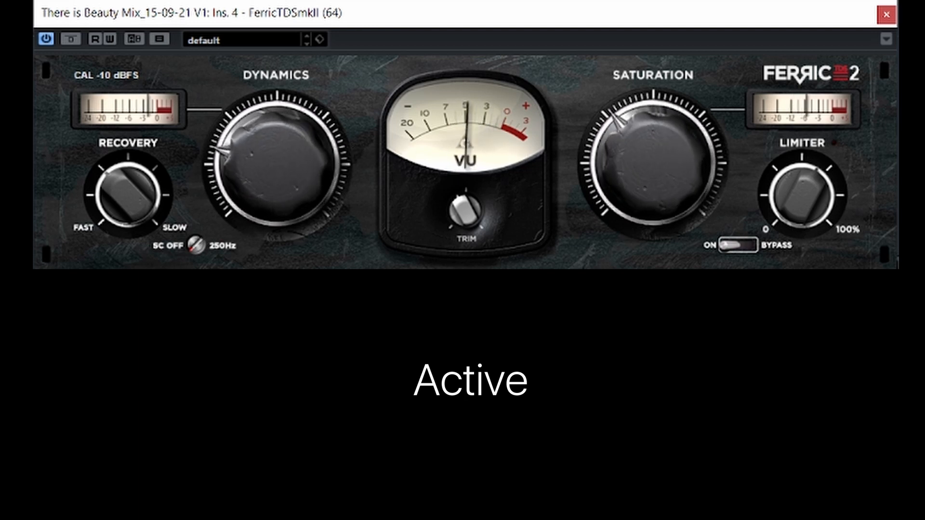
{"action": "left_click", "coordinate": [72, 39]}
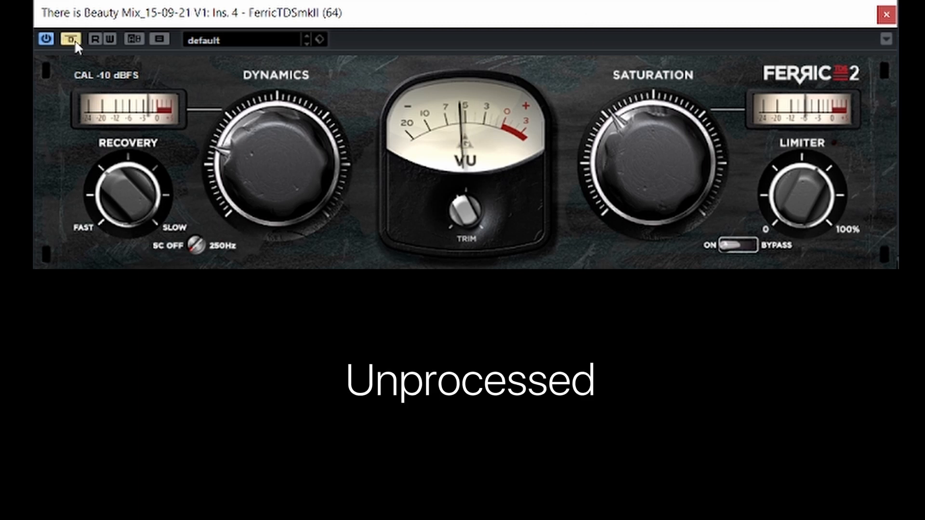
Step: Turn FerricTDSmkII's Recovery well toward Slow and raise its Limiter amount slightly
{"action": "left_click_drag", "start_coordinate": [128, 196], "coordinate": [128, 158]}
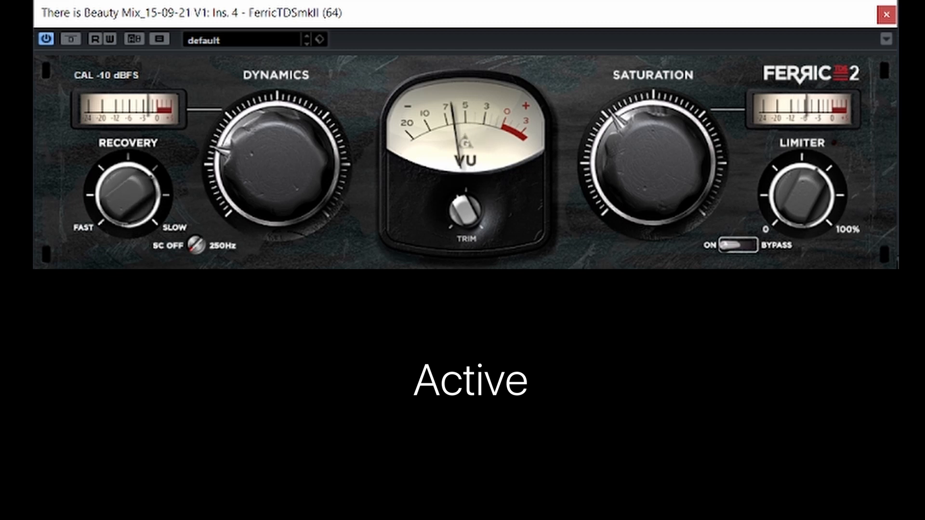
{"action": "left_click_drag", "start_coordinate": [128, 195], "coordinate": [128, 190]}
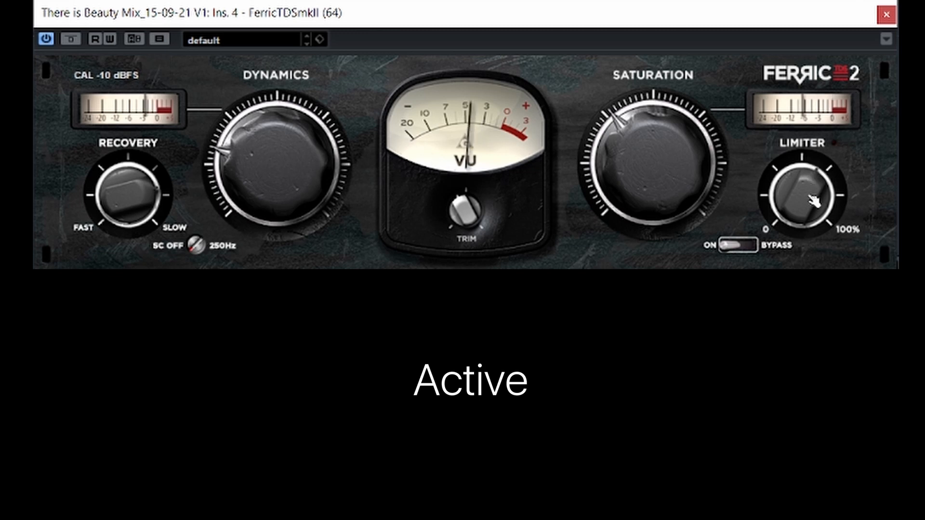
{"action": "left_click_drag", "start_coordinate": [810, 193], "coordinate": [810, 140]}
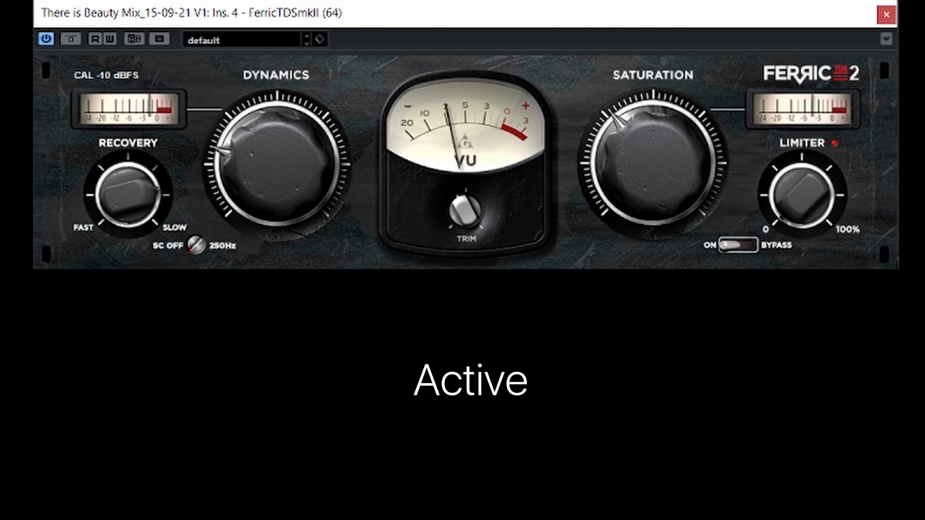
Step: Compare the mix with FerricTDSmkII active and bypassed using the new Recovery and Limiter settings, and close the plugin's window
{"action": "left_click", "coordinate": [77, 40]}
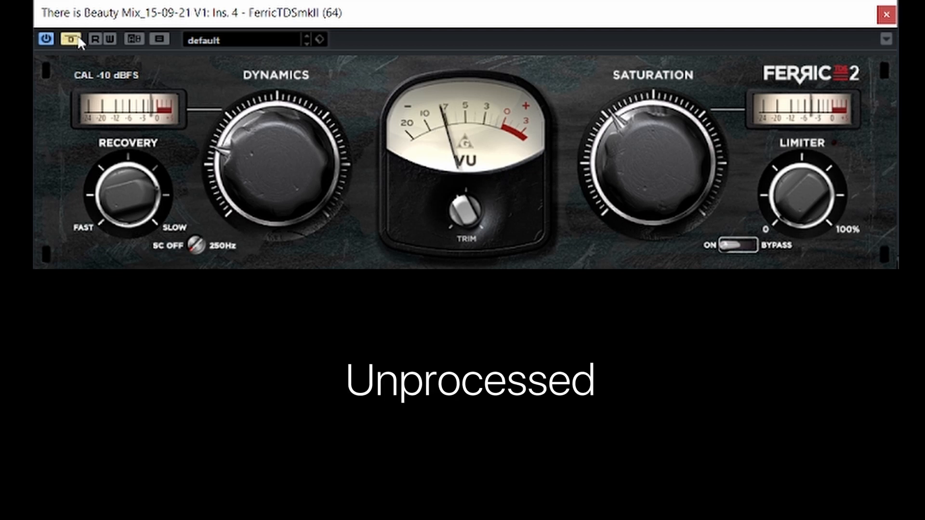
{"action": "left_click", "coordinate": [77, 40]}
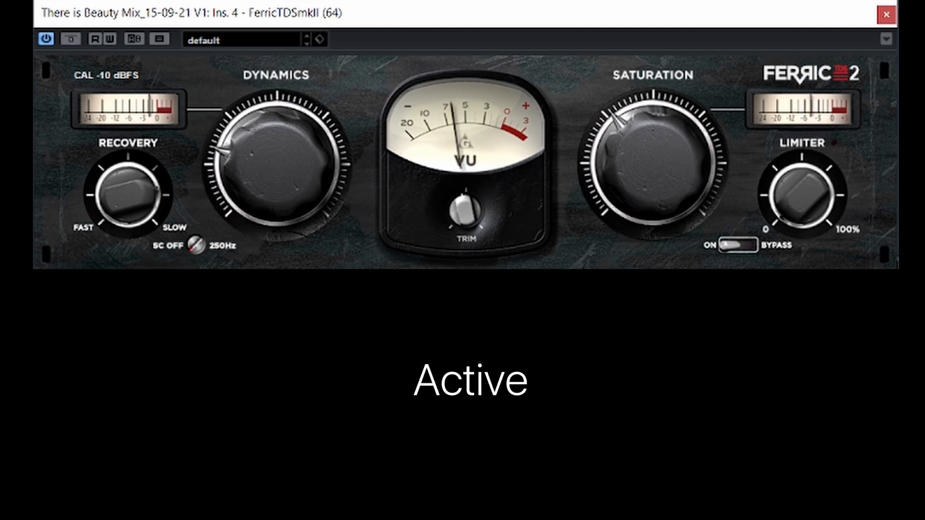
{"action": "left_click", "coordinate": [73, 39]}
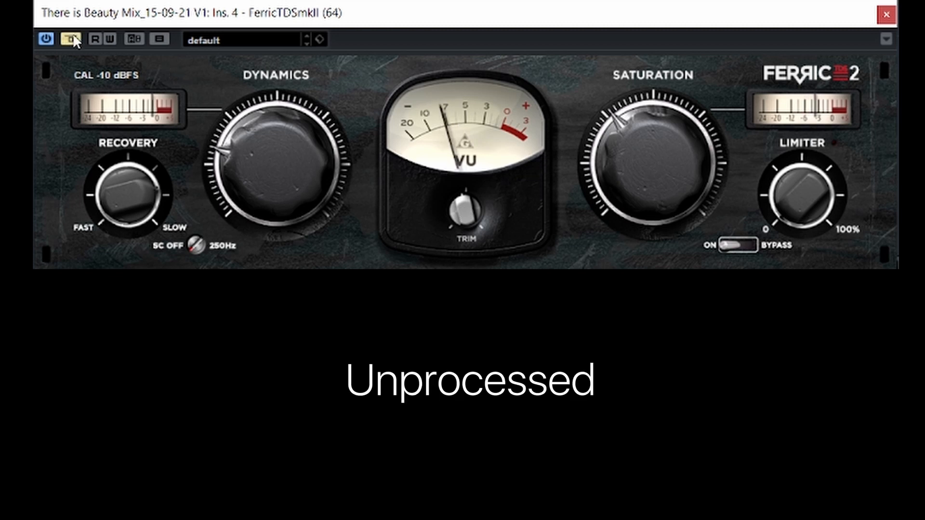
{"action": "left_click", "coordinate": [73, 34]}
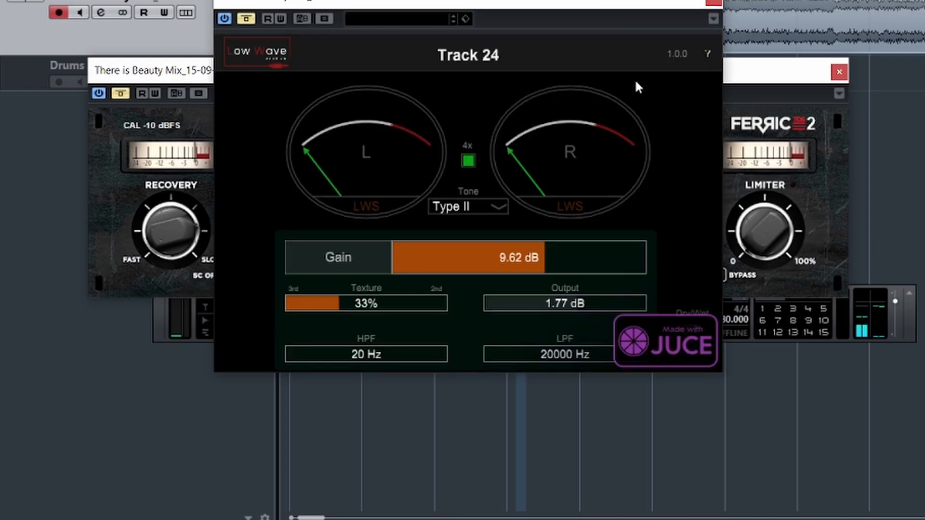
{"action": "left_click", "coordinate": [837, 75]}
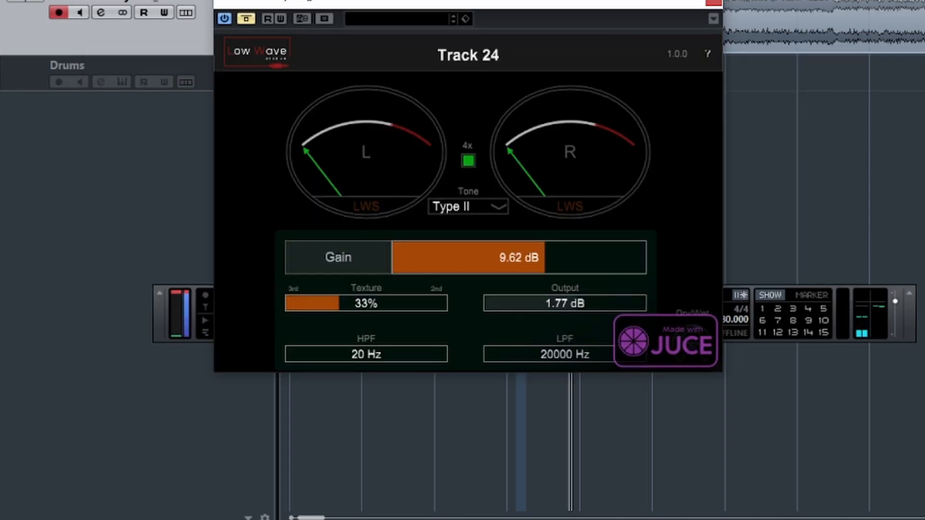
Step: Activate the Track 24 plugin on the mix and lower its Gain to -2.21 dB
{"action": "left_click", "coordinate": [247, 19]}
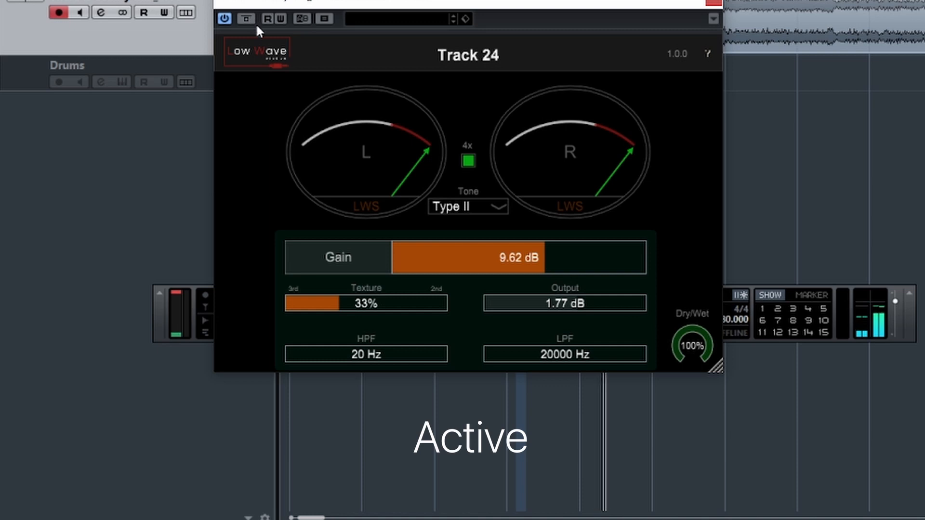
{"action": "left_click", "coordinate": [446, 258]}
{"action": "mouse_move", "coordinate": [447, 253]}
{"action": "left_mouse_down"}
{"action": "mouse_move", "coordinate": [433, 252]}
{"action": "mouse_move", "coordinate": [462, 252]}
{"action": "left_mouse_up"}
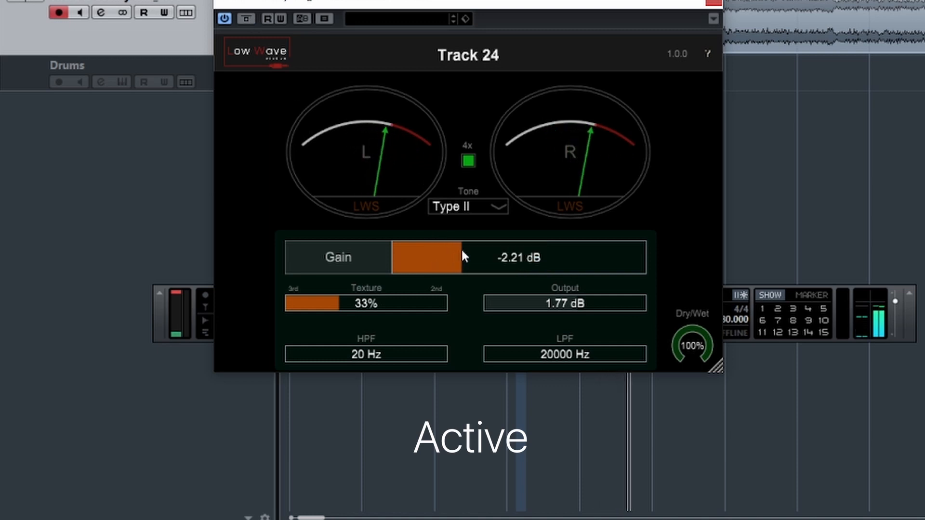
Step: Level-match Track 24 against the bypassed mix, trimming its Output to 1.01 dB and finally to 0.76 dB
{"action": "left_click", "coordinate": [246, 18]}
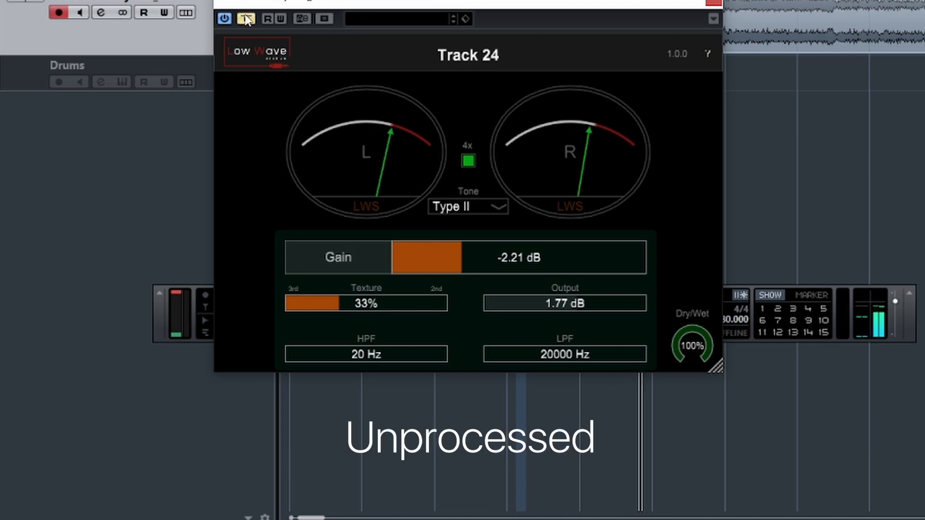
{"action": "left_click", "coordinate": [245, 18]}
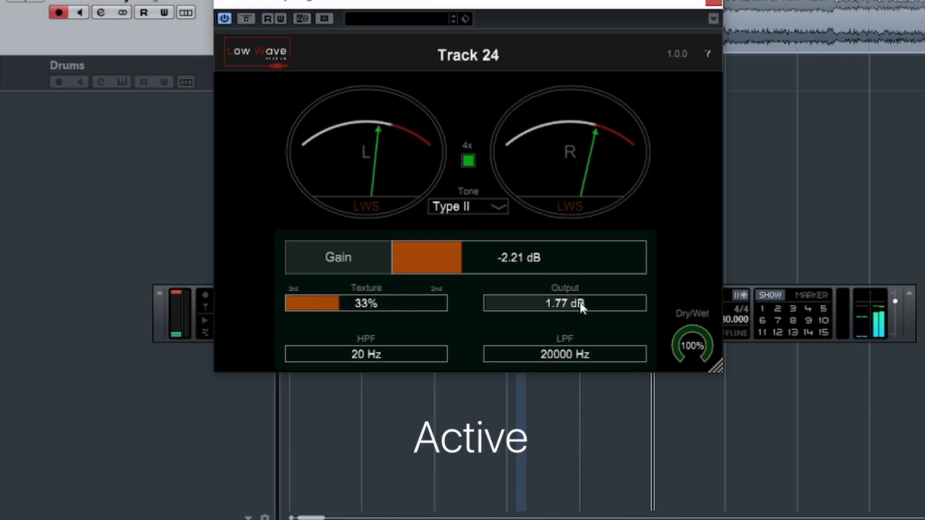
{"action": "left_click_drag", "start_coordinate": [578, 306], "coordinate": [575, 305]}
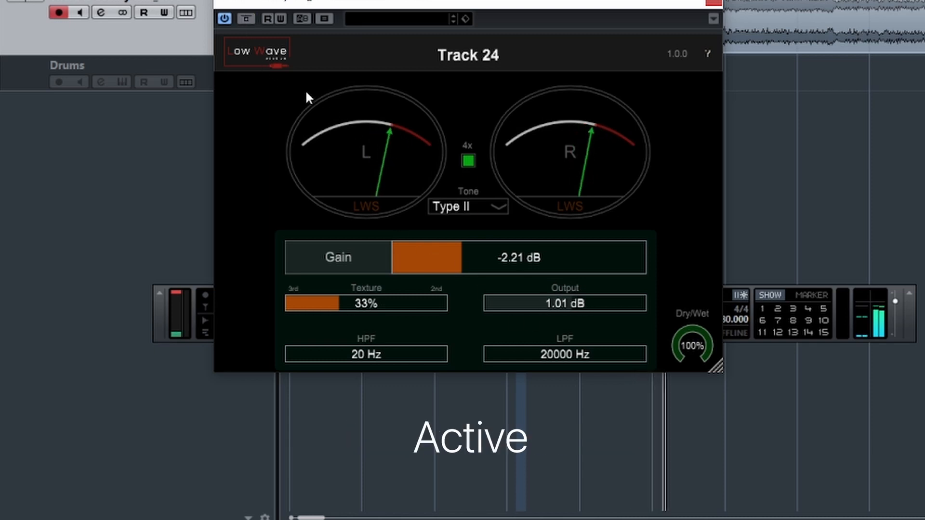
{"action": "left_click", "coordinate": [242, 18]}
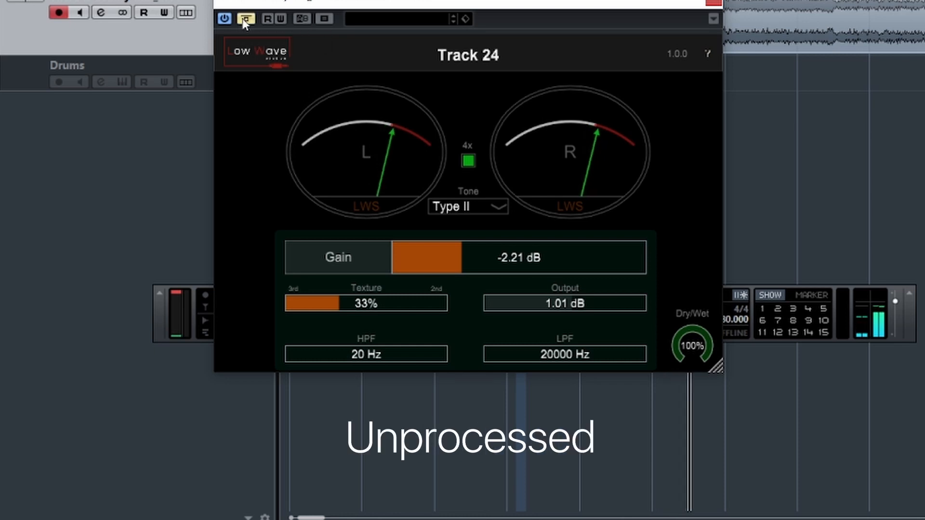
{"action": "left_click", "coordinate": [242, 17]}
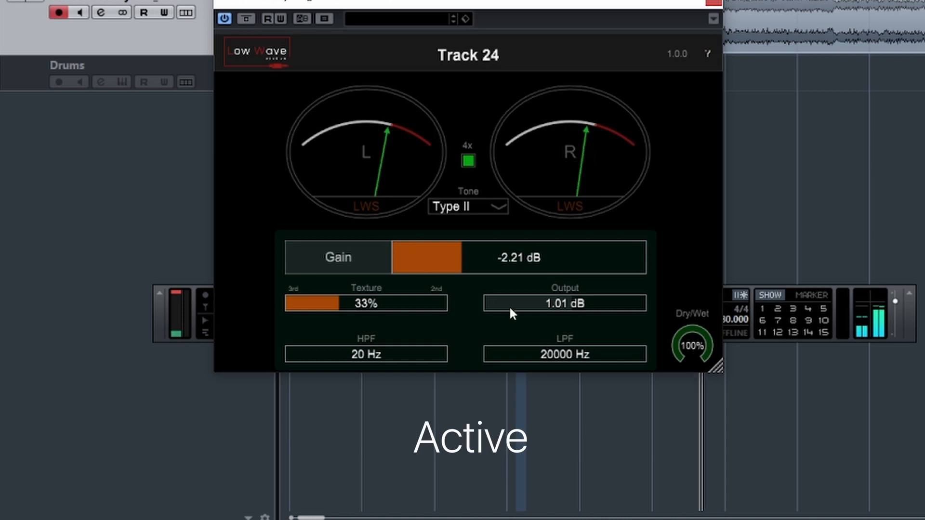
{"action": "left_click_drag", "start_coordinate": [572, 299], "coordinate": [571, 298]}
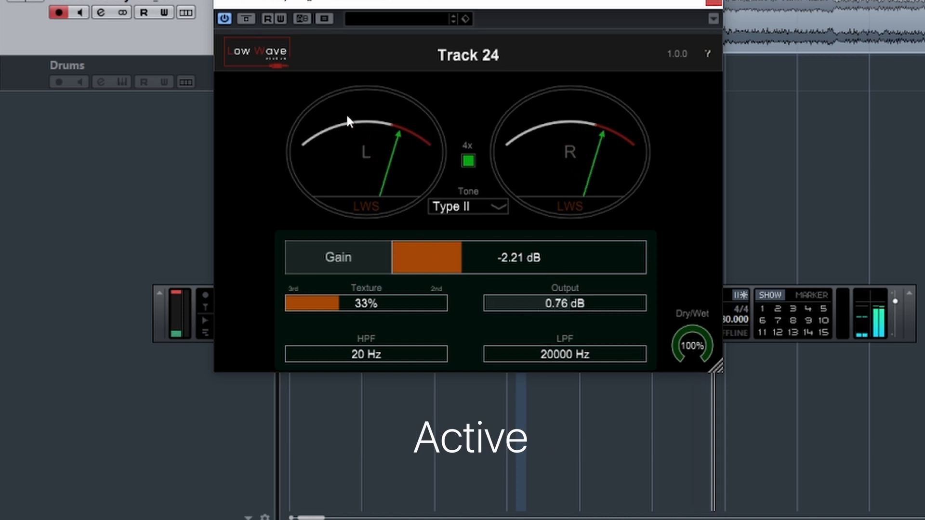
{"action": "left_click", "coordinate": [242, 18]}
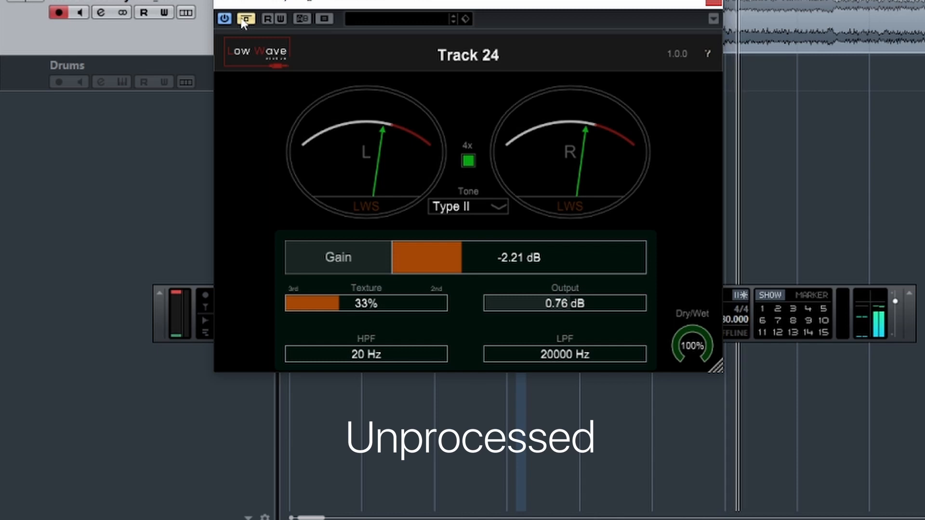
{"action": "left_click", "coordinate": [244, 19]}
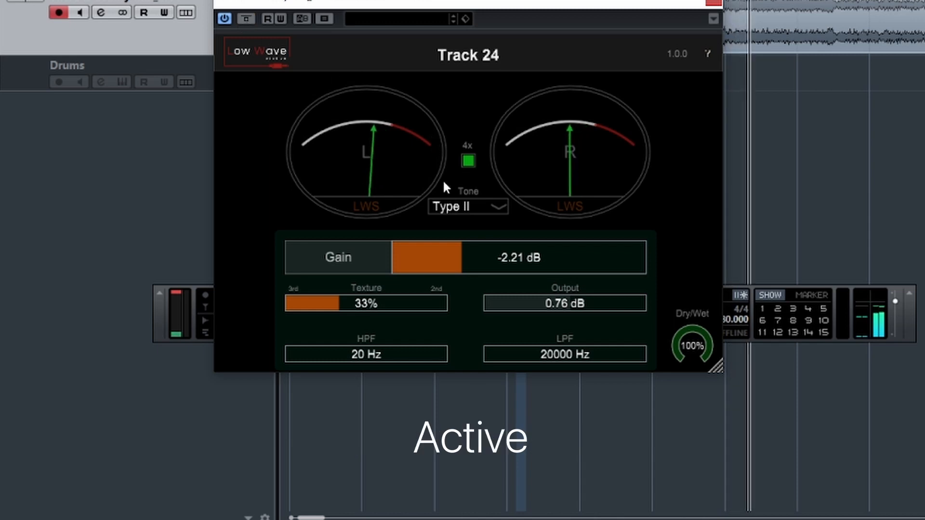
Step: Switch Track 24's Tone to Type I and raise its Gain to 1.53 dB
{"action": "left_click", "coordinate": [470, 208]}
{"action": "left_click", "coordinate": [469, 238]}
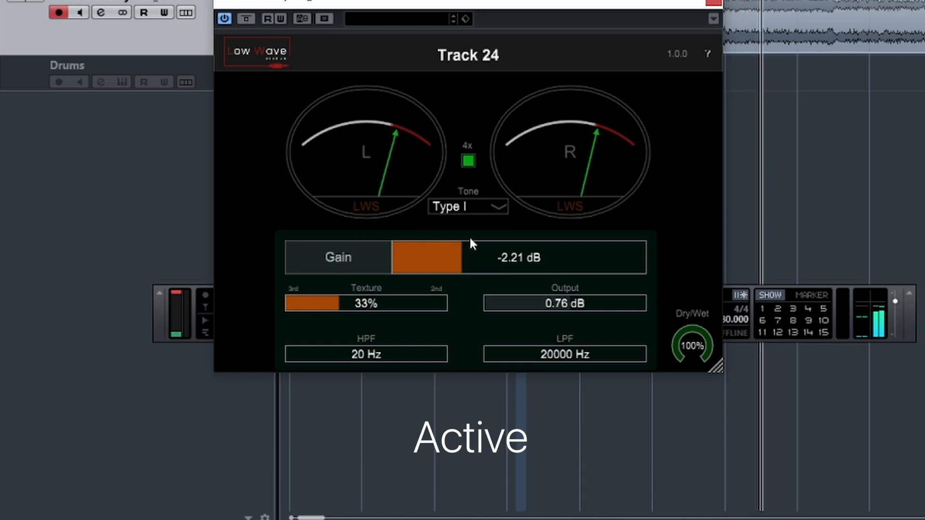
{"action": "left_click_drag", "start_coordinate": [471, 254], "coordinate": [437, 243]}
{"action": "left_click_drag", "start_coordinate": [447, 246], "coordinate": [488, 261]}
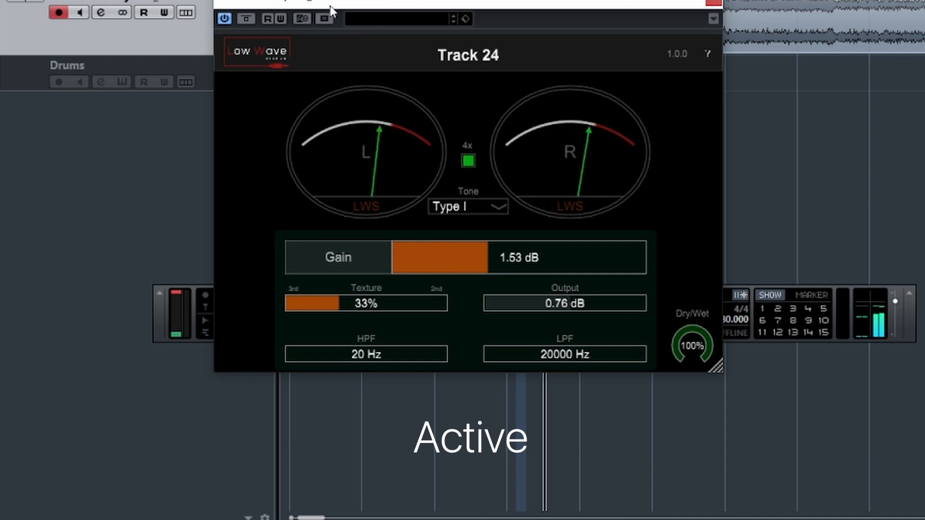
Step: Compare the mix with Track 24 bypassed and active using the Type I tone and 1.53 dB Gain
{"action": "left_click", "coordinate": [247, 19]}
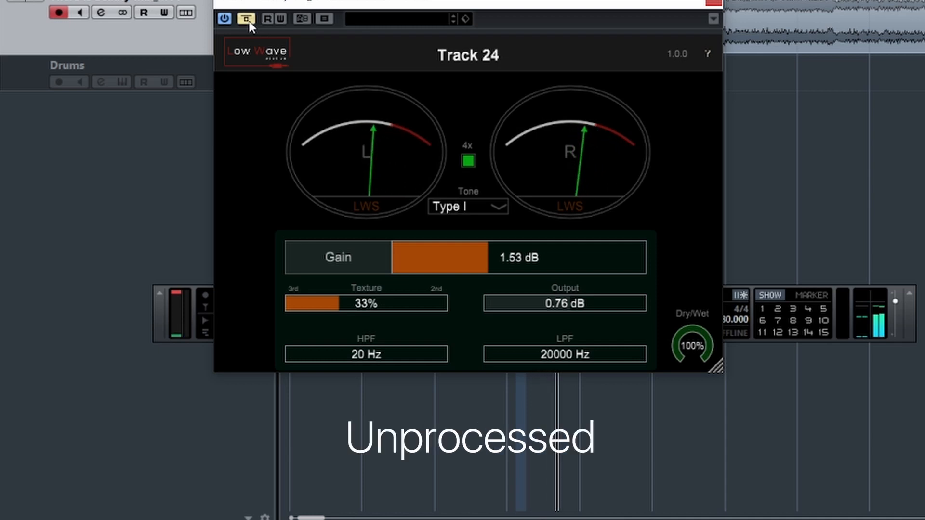
{"action": "left_click", "coordinate": [246, 19]}
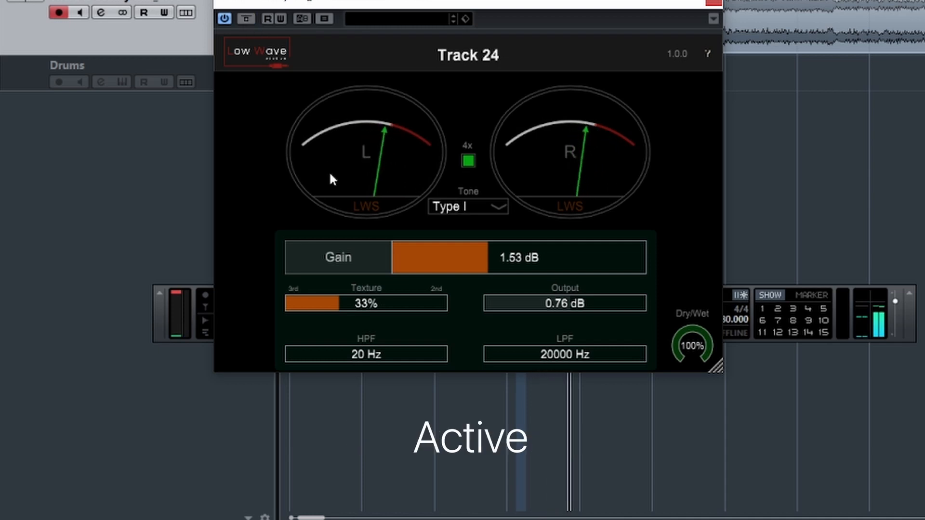
{"action": "left_click", "coordinate": [247, 19]}
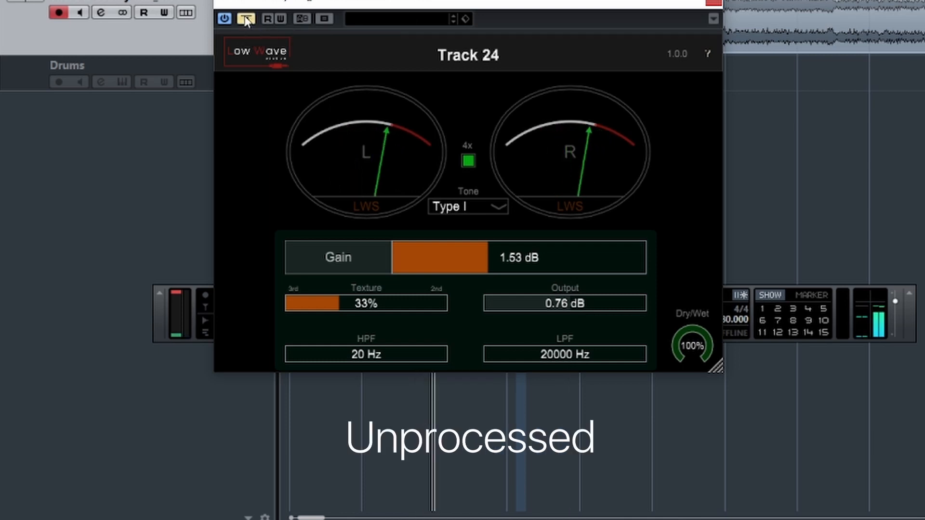
{"action": "left_click", "coordinate": [246, 19]}
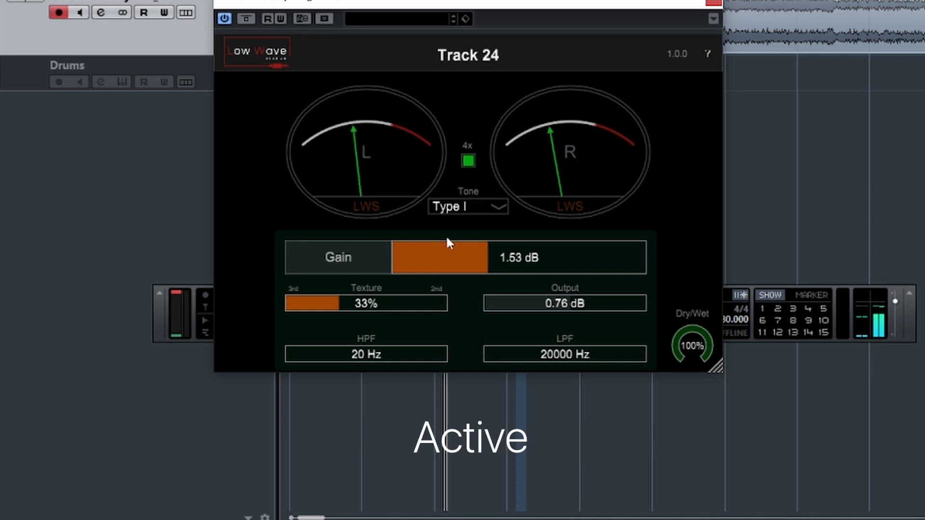
Step: Level-match Track 24 against the bypassed mix, trimming its Output to -0.25 dB and finally to 0.51 dB
{"action": "mouse_move", "coordinate": [581, 304]}
{"action": "left_mouse_down"}
{"action": "mouse_move", "coordinate": [590, 298]}
{"action": "mouse_move", "coordinate": [562, 301]}
{"action": "left_mouse_up"}
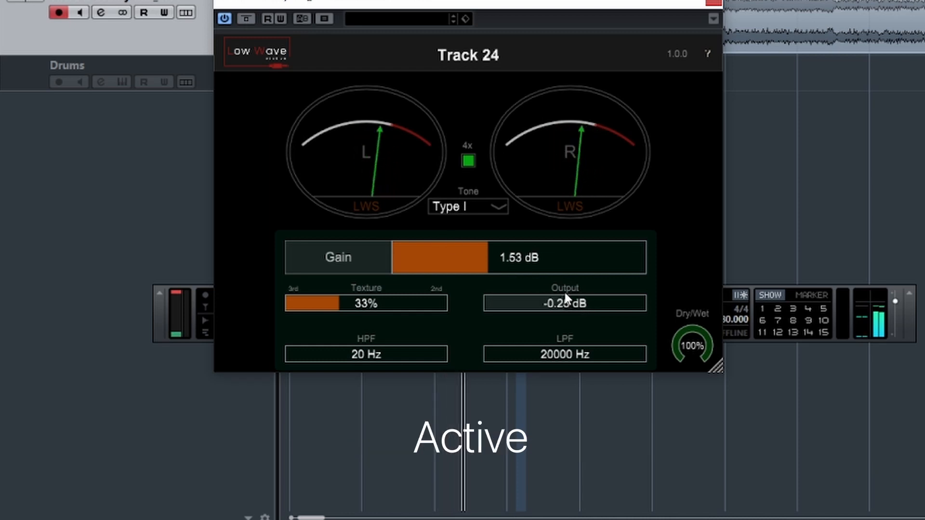
{"action": "left_click", "coordinate": [246, 18]}
{"action": "left_click", "coordinate": [246, 19]}
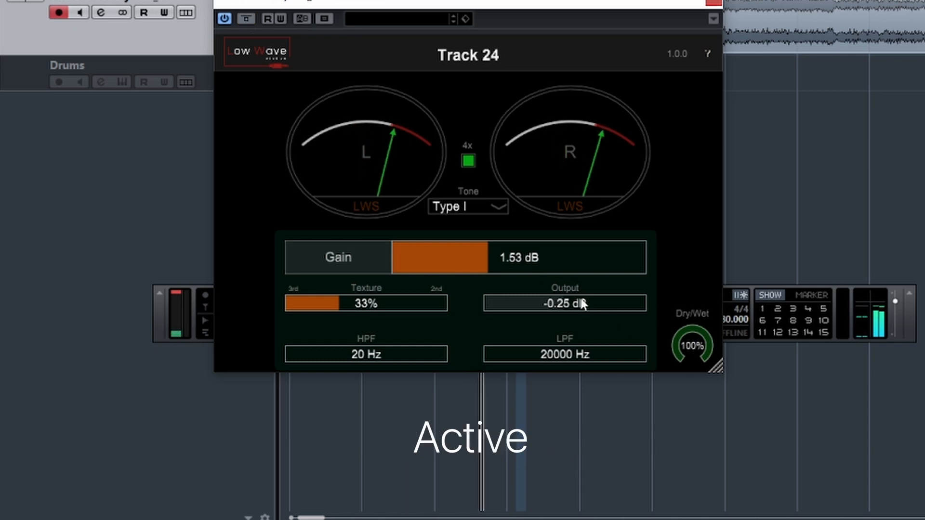
{"action": "left_click_drag", "start_coordinate": [582, 304], "coordinate": [568, 297]}
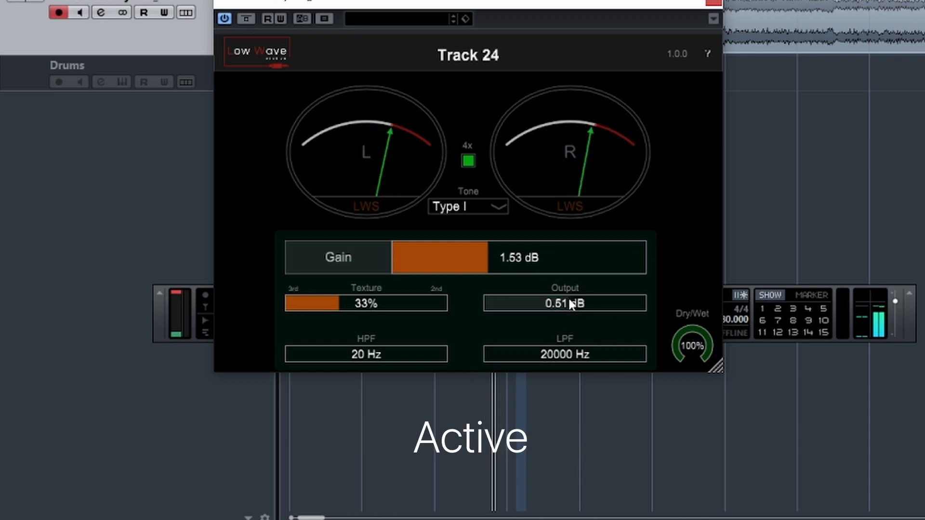
{"action": "left_click", "coordinate": [246, 19]}
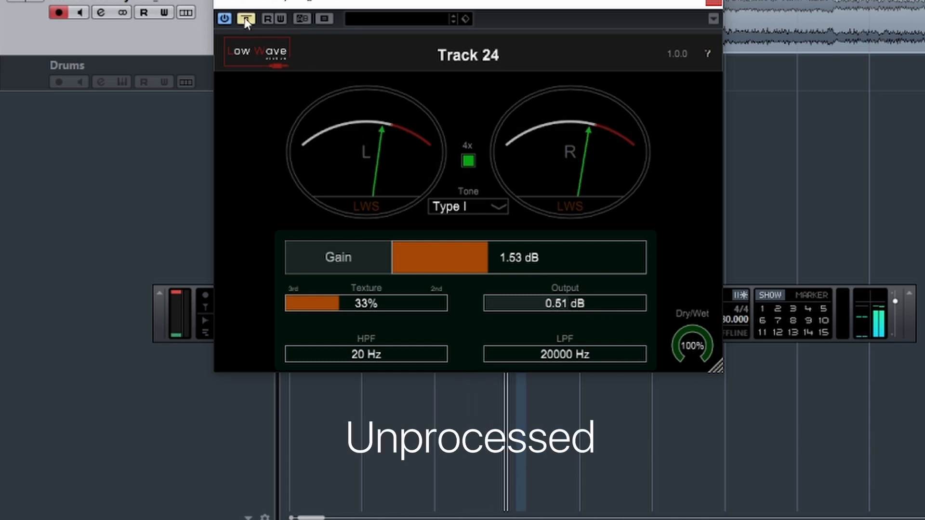
{"action": "left_click", "coordinate": [247, 20]}
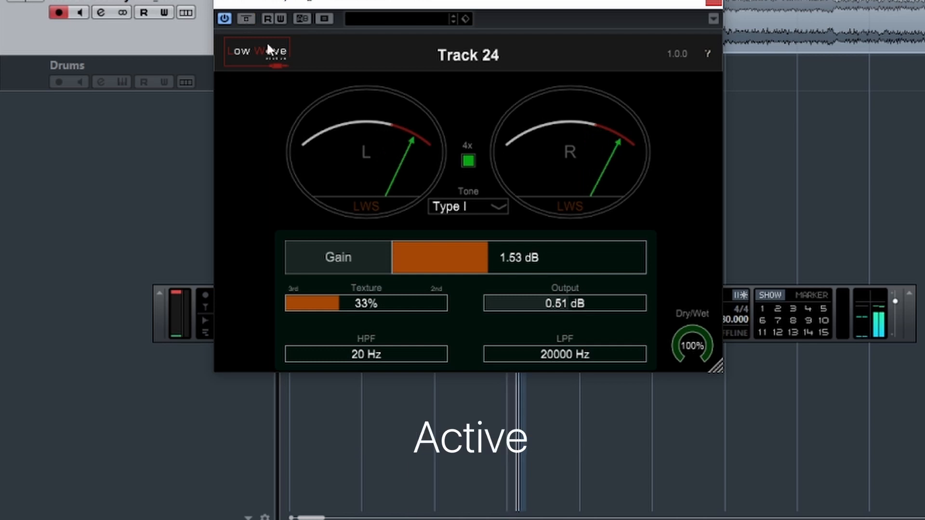
Step: Audition Track 24's Type II, Type III and Neutral tones on the playing mix, and return the Tone to Type I
{"action": "left_click", "coordinate": [466, 204]}
{"action": "left_click", "coordinate": [476, 254]}
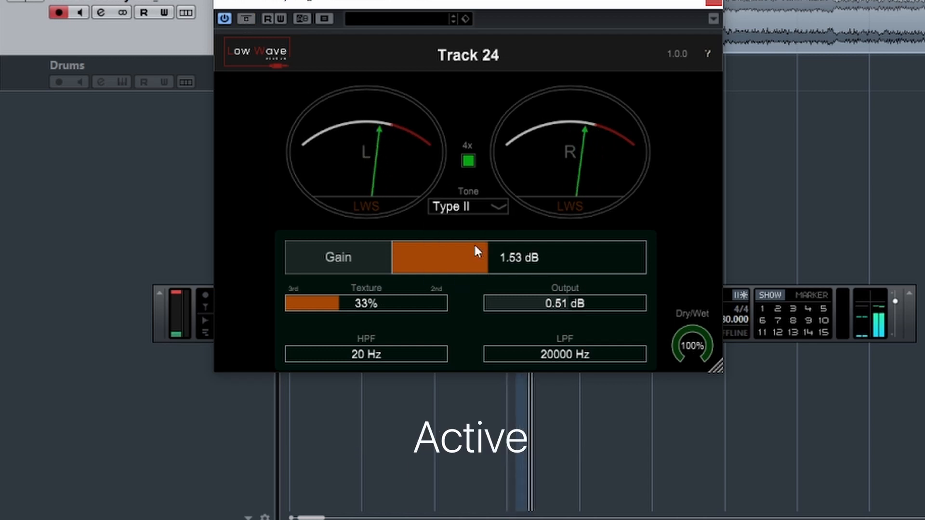
{"action": "left_click", "coordinate": [479, 207]}
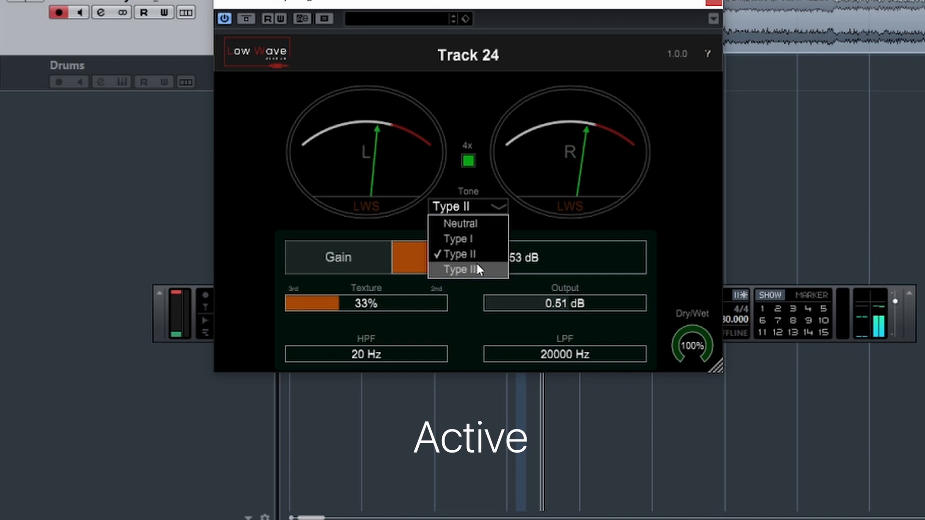
{"action": "left_click", "coordinate": [479, 269]}
{"action": "left_click", "coordinate": [472, 207]}
{"action": "left_click", "coordinate": [470, 222]}
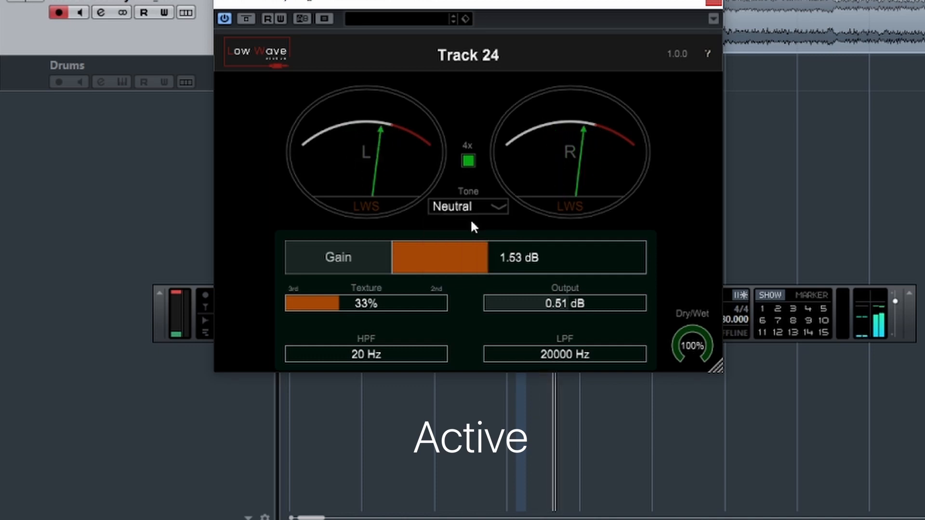
{"action": "left_click", "coordinate": [476, 205]}
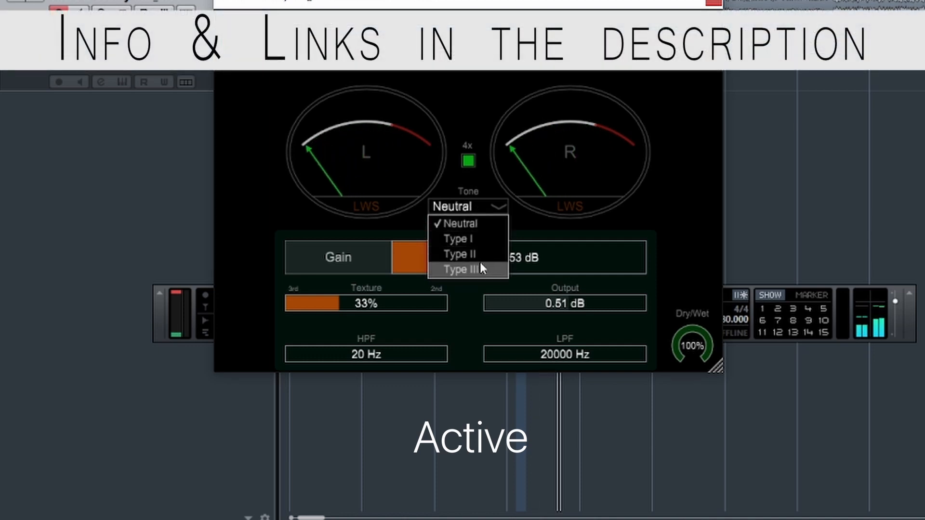
{"action": "left_click", "coordinate": [480, 268]}
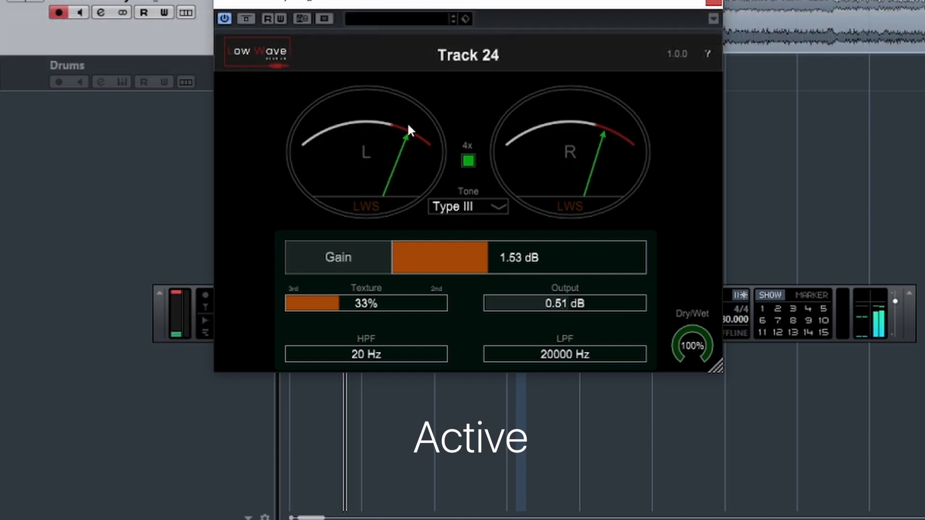
{"action": "left_click", "coordinate": [466, 204]}
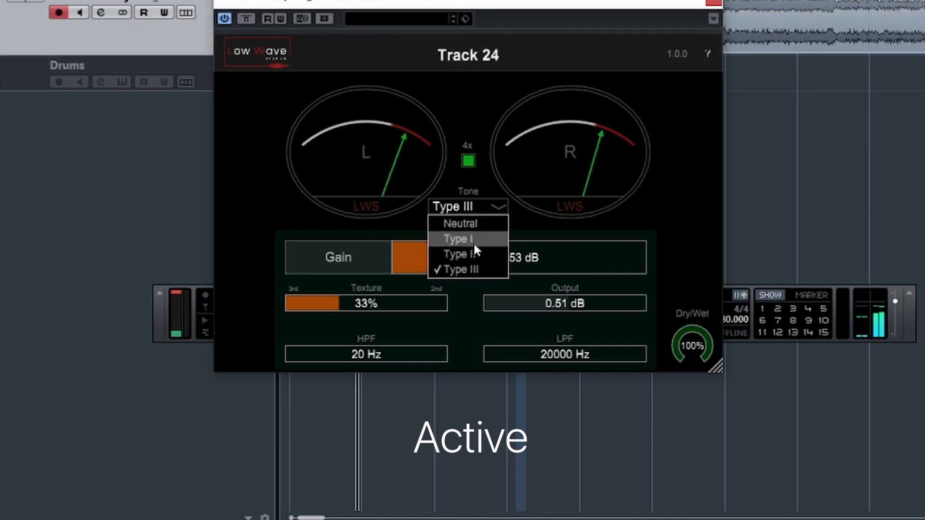
{"action": "left_click", "coordinate": [472, 239]}
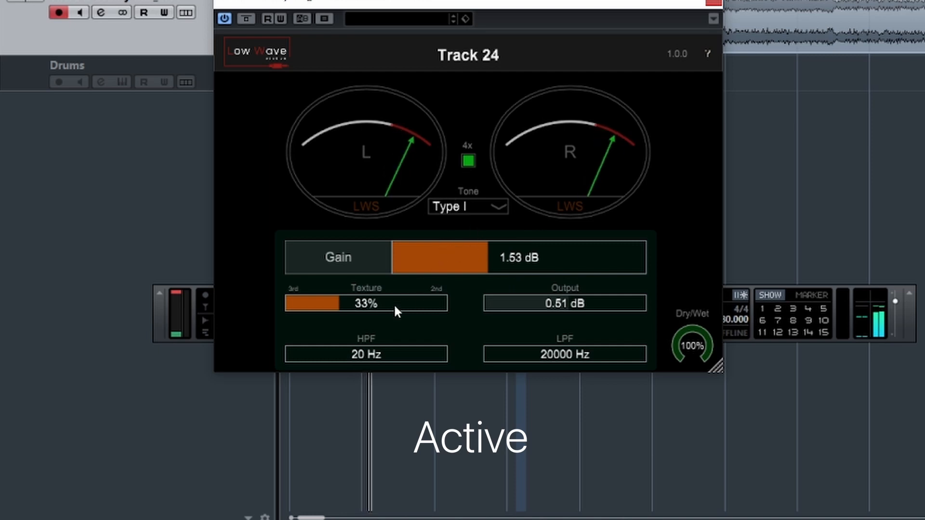
Step: Audition Track 24's Texture at both extremes, 0% and 100%, and pull it back slightly
{"action": "left_click_drag", "start_coordinate": [394, 304], "coordinate": [128, 258]}
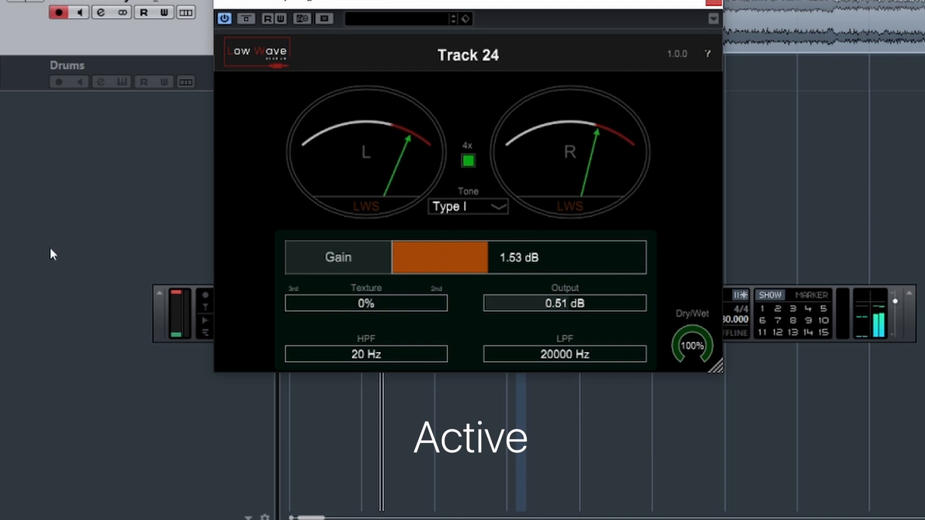
{"action": "left_click_drag", "start_coordinate": [50, 250], "coordinate": [574, 329]}
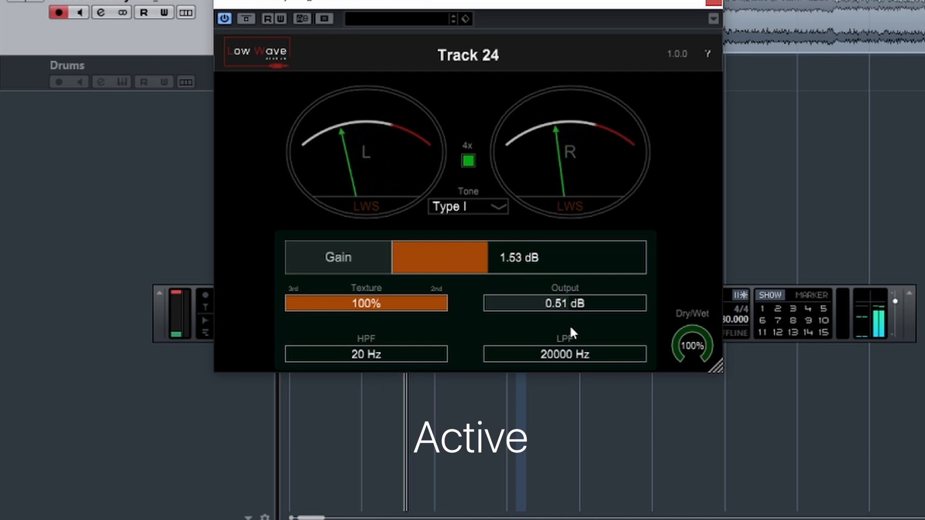
{"action": "left_click_drag", "start_coordinate": [568, 325], "coordinate": [431, 305]}
Step: Raise Track 24's Gain to 6.00 dB and audition Texture at 13% and 88%, settling on 19%
{"action": "left_click_drag", "start_coordinate": [502, 256], "coordinate": [519, 260]}
{"action": "left_click_drag", "start_coordinate": [424, 303], "coordinate": [307, 299]}
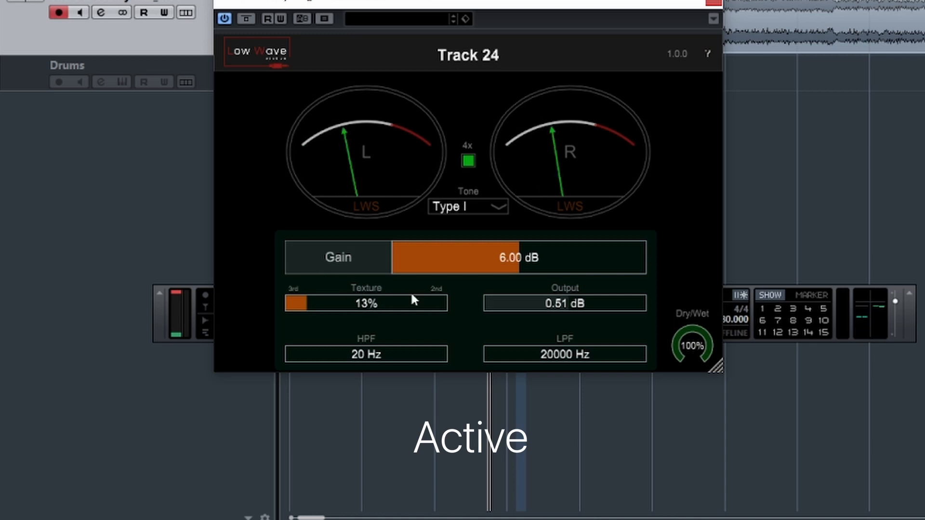
{"action": "left_click_drag", "start_coordinate": [302, 308], "coordinate": [428, 310]}
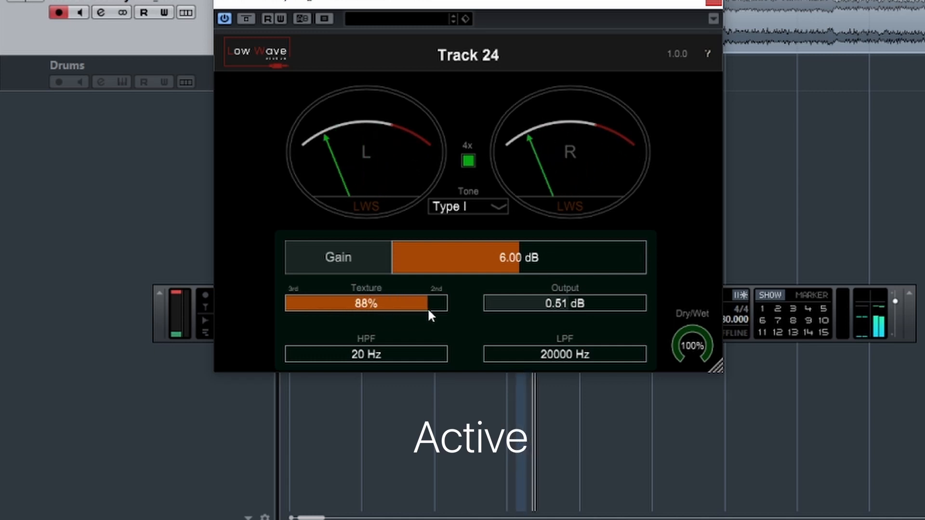
{"action": "left_click_drag", "start_coordinate": [429, 306], "coordinate": [316, 313]}
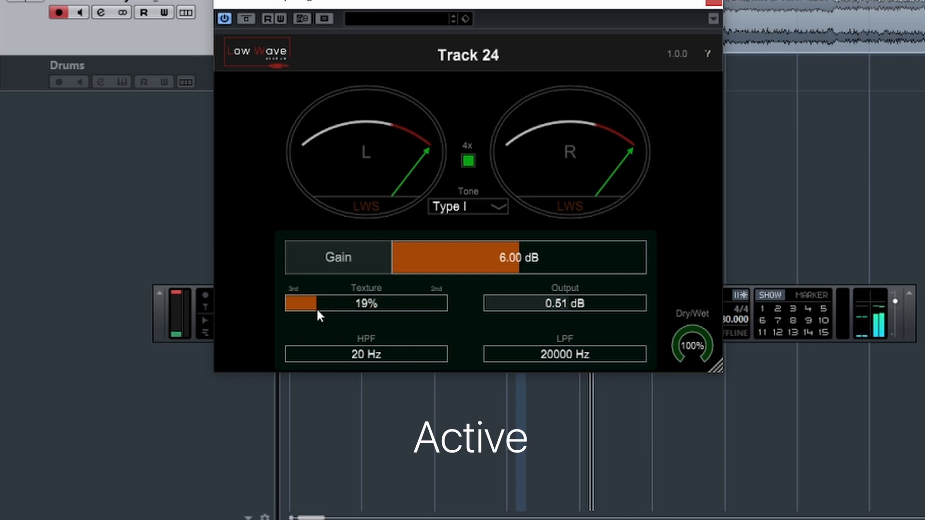
Step: Try lowering Track 24's LPF, restore it to 20000 Hz, and reduce Dry/Wet to 77%
{"action": "left_click_drag", "start_coordinate": [570, 351], "coordinate": [512, 354]}
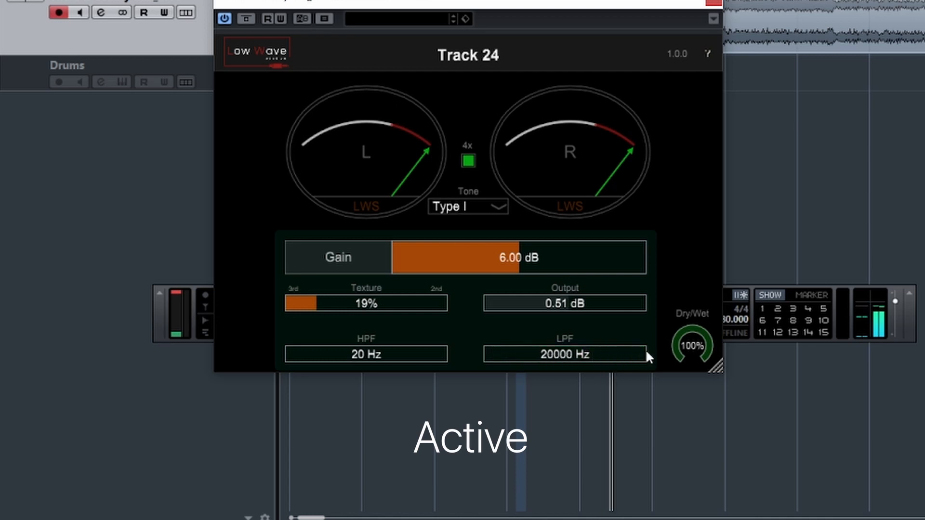
{"action": "left_click_drag", "start_coordinate": [692, 344], "coordinate": [727, 329]}
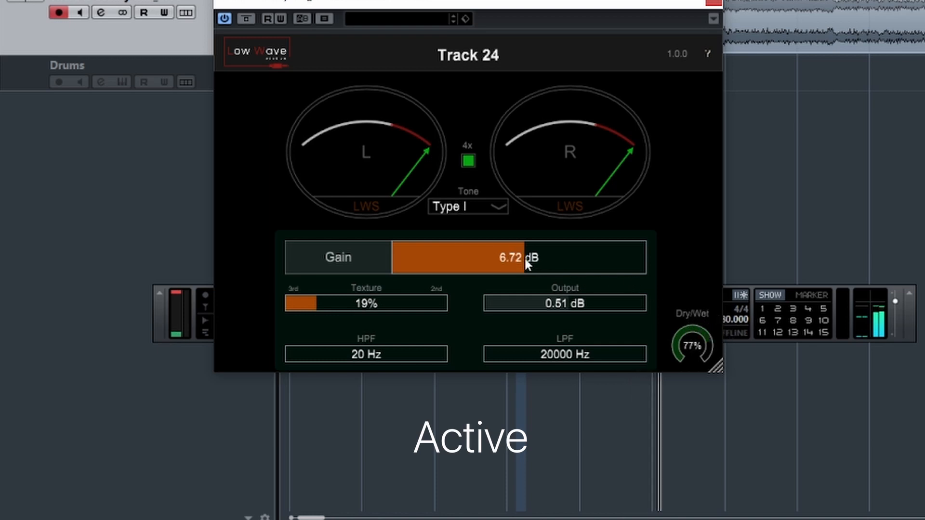
Step: Level-match Track 24 against the bypassed mix by raising its Output to 1.64 dB
{"action": "left_click", "coordinate": [247, 19]}
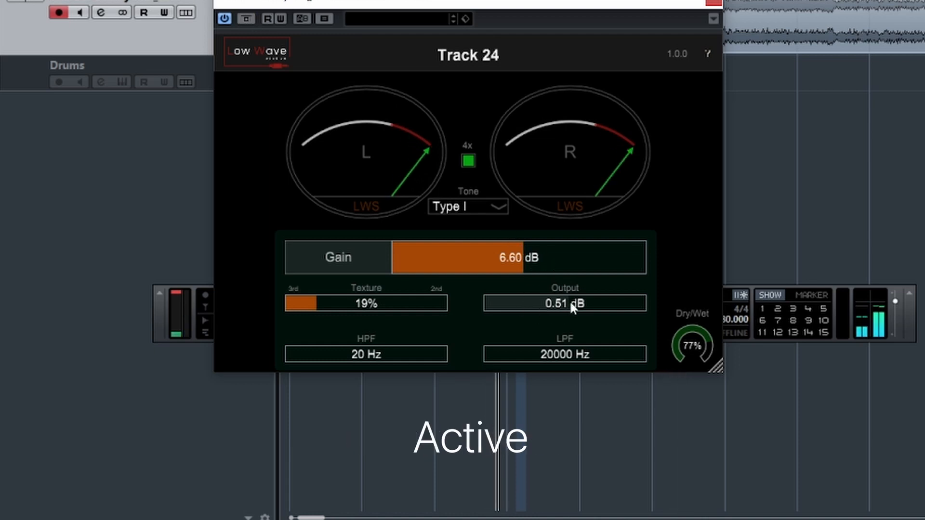
{"action": "left_click_drag", "start_coordinate": [571, 303], "coordinate": [579, 304]}
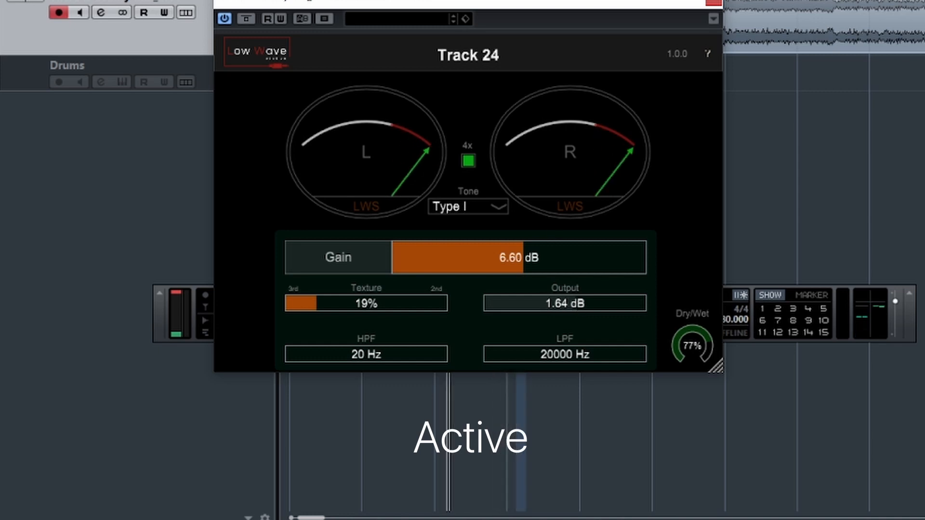
{"action": "left_click", "coordinate": [252, 19]}
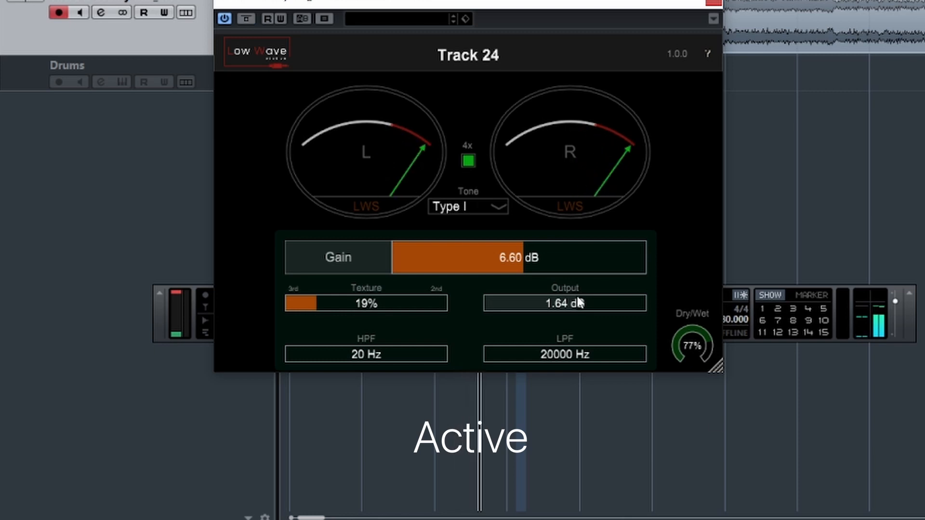
Step: Lower Track 24's Dry/Wet to 39% and compare the blended result with the bypassed mix
{"action": "left_click_drag", "start_coordinate": [680, 344], "coordinate": [679, 323]}
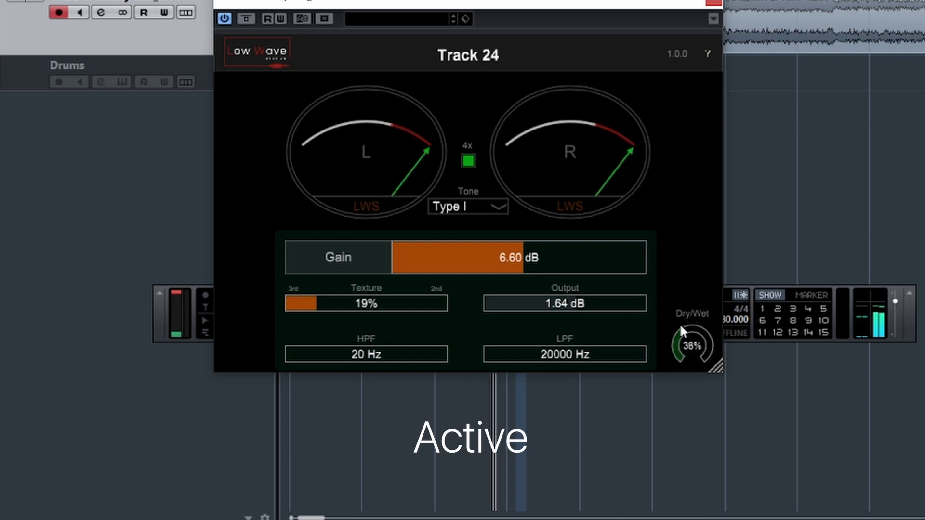
{"action": "left_click", "coordinate": [246, 19]}
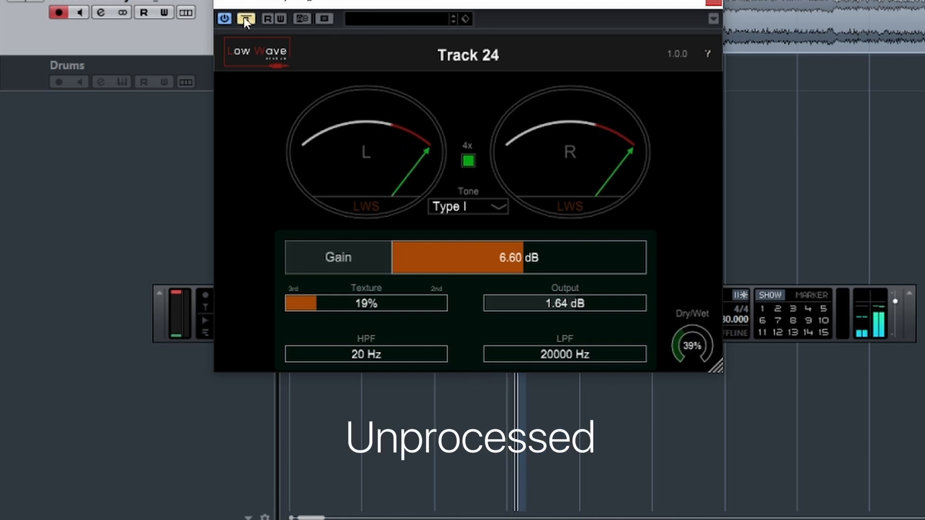
{"action": "left_click", "coordinate": [245, 19]}
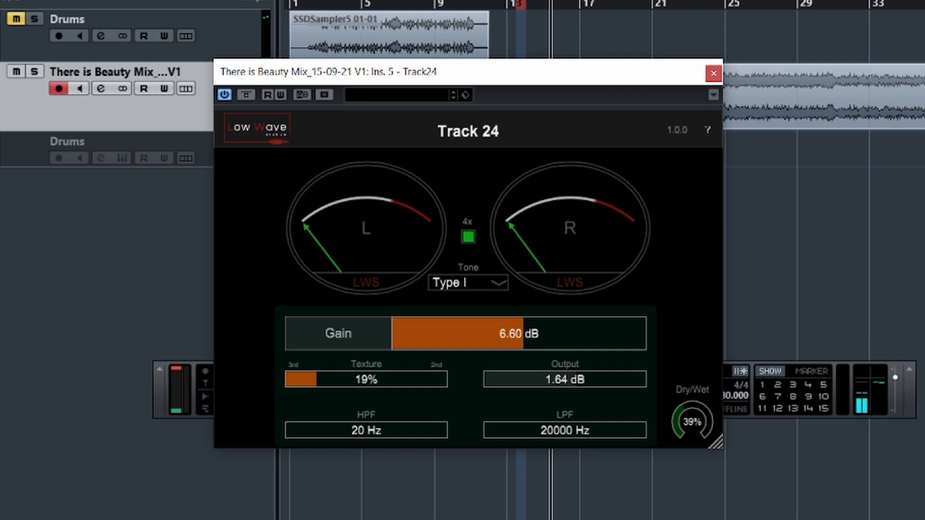
Step: Close the Track 24 and Tape Cassette 2 plugin windows
{"action": "left_click", "coordinate": [712, 75]}
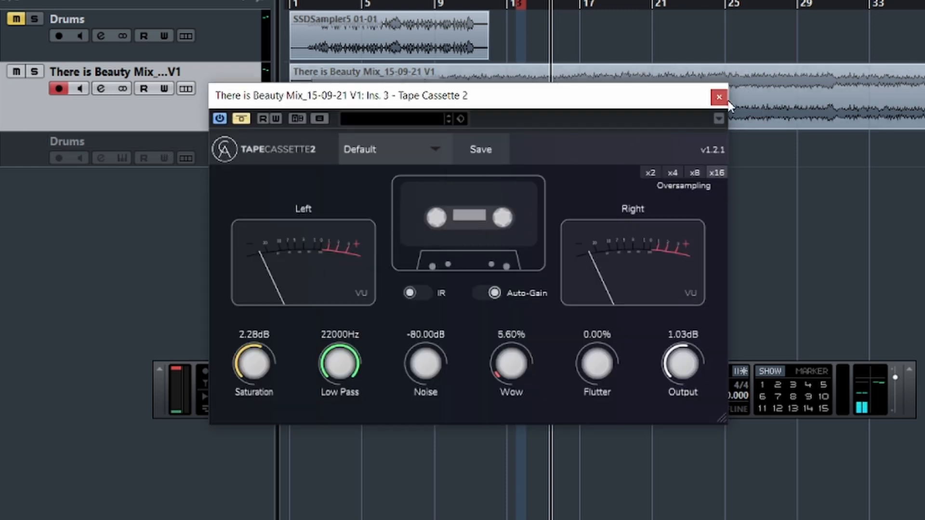
{"action": "left_click", "coordinate": [719, 97]}
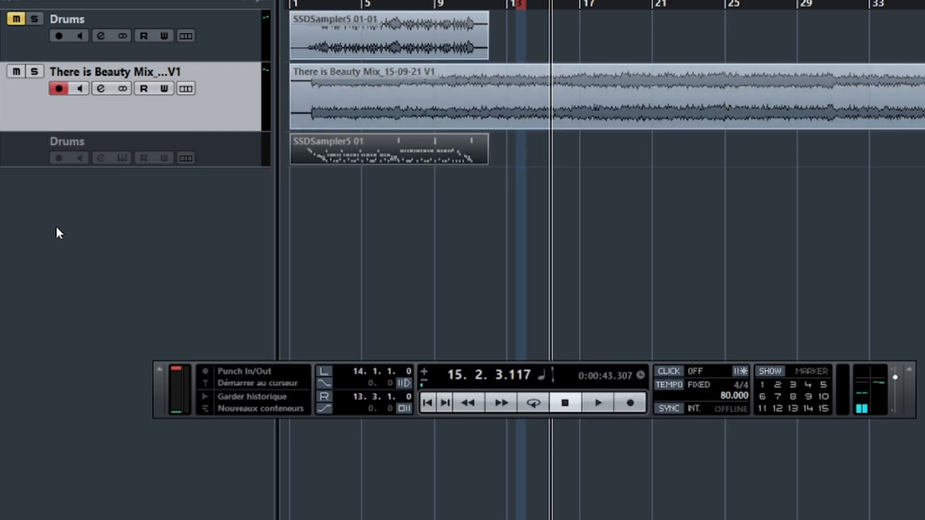